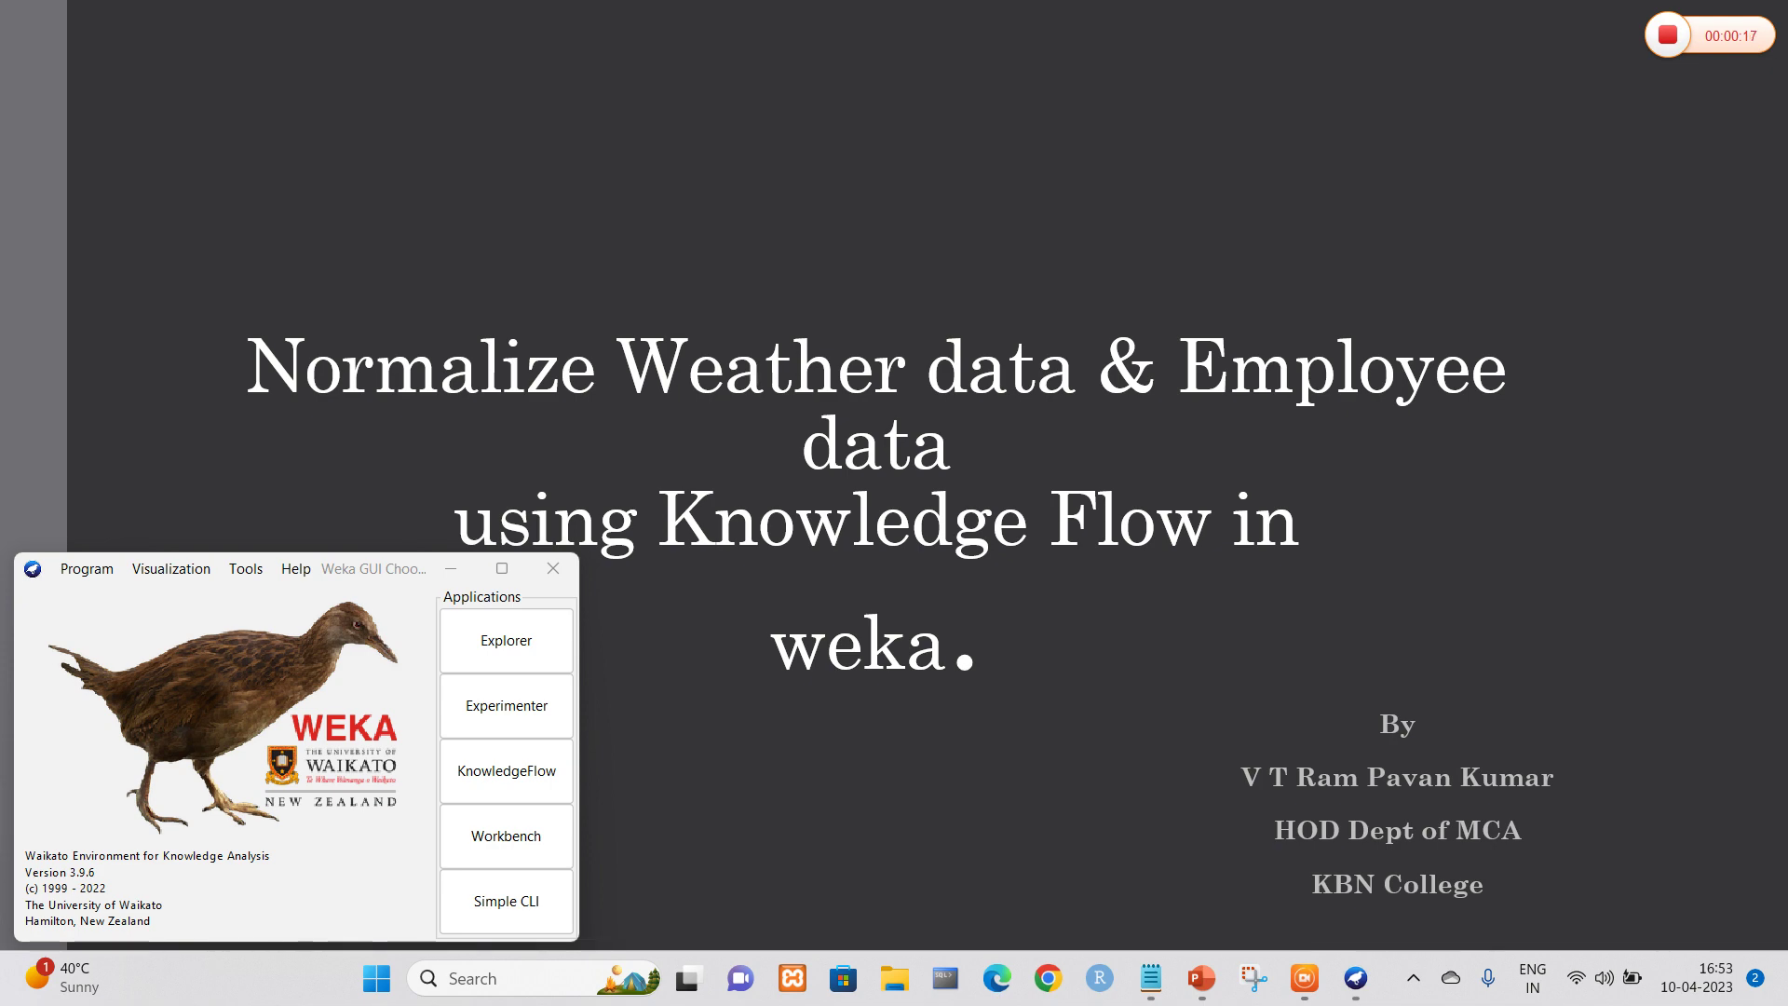
Step: Bring the Notepad window holding the weather.aff data to the front
click(1126, 928)
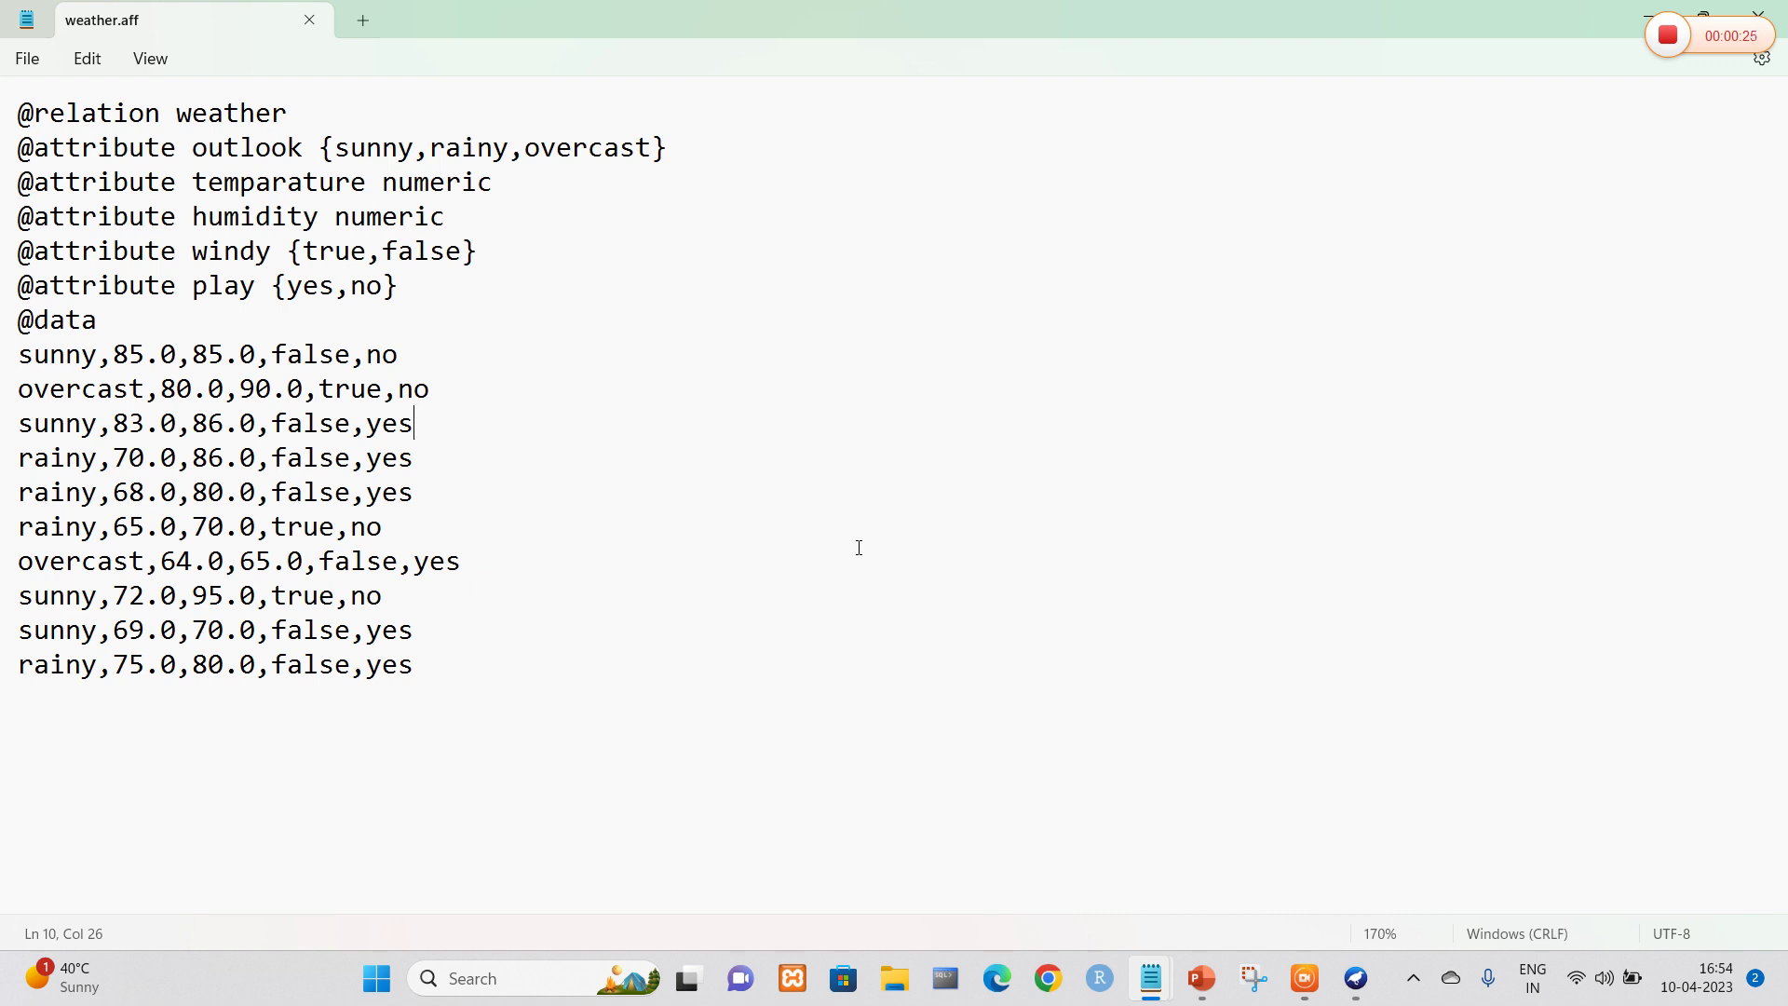
Step: Save the data as weather.aff on D: with the All files type, then return to Weka
key(ctrl+shift+s)
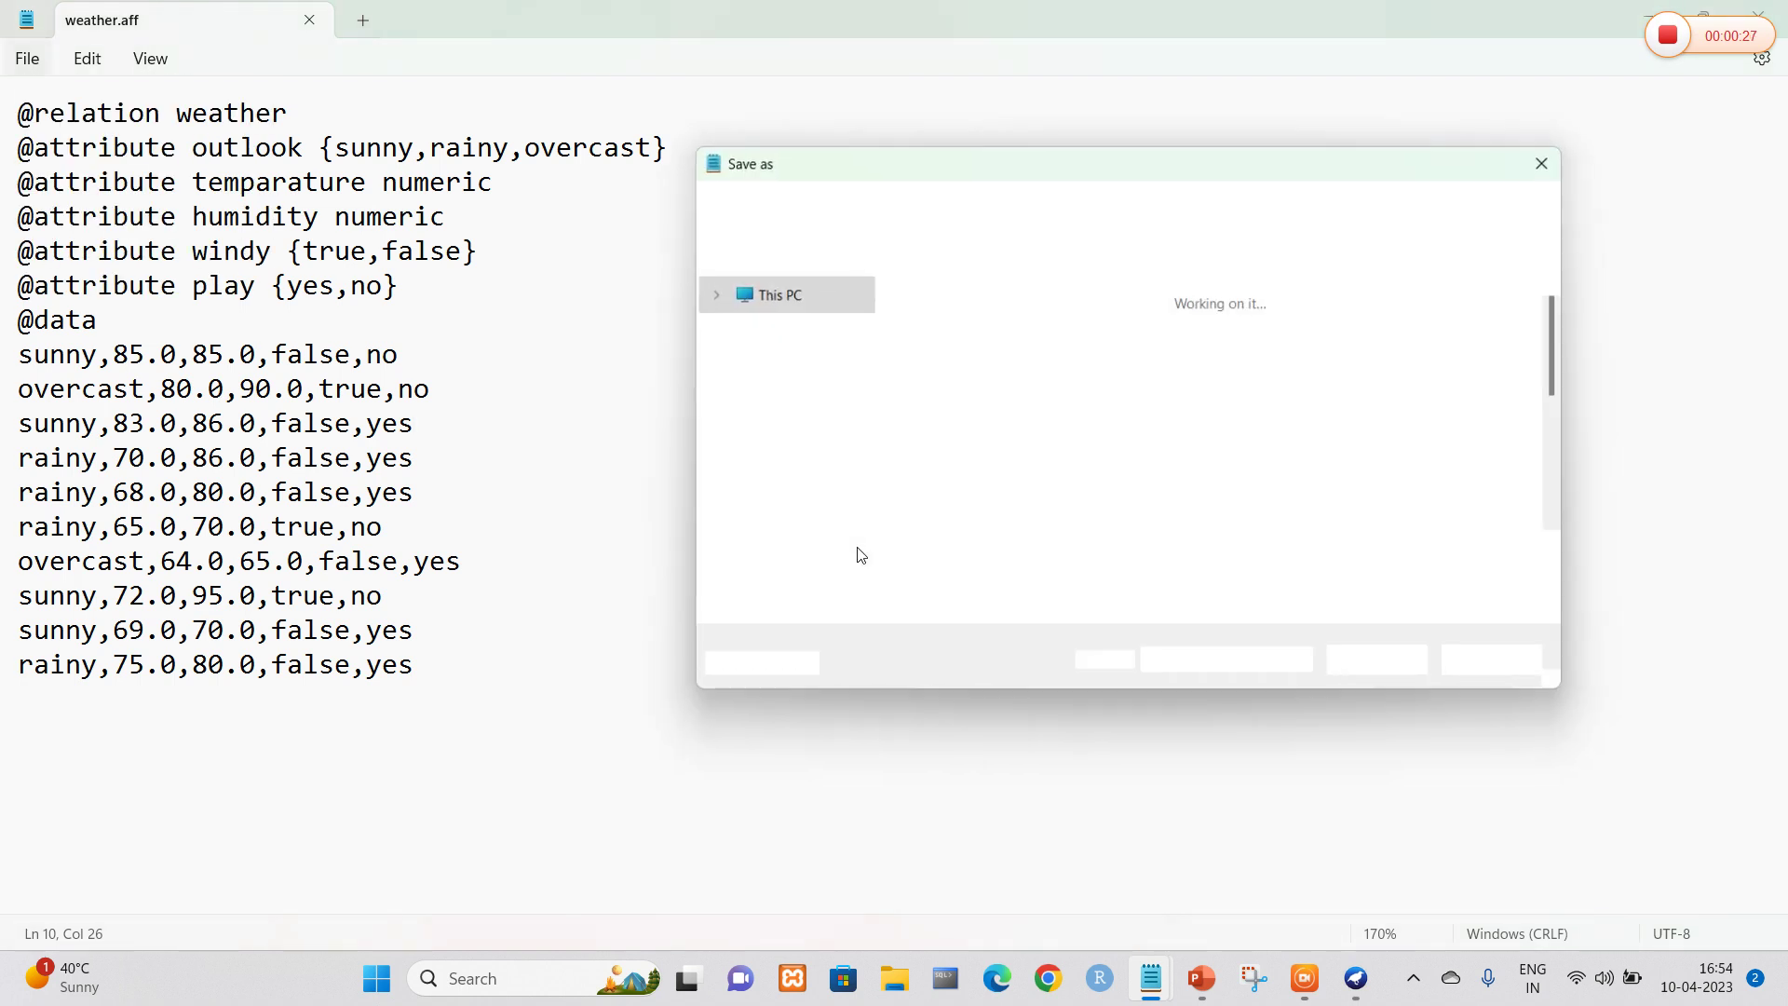
click(964, 572)
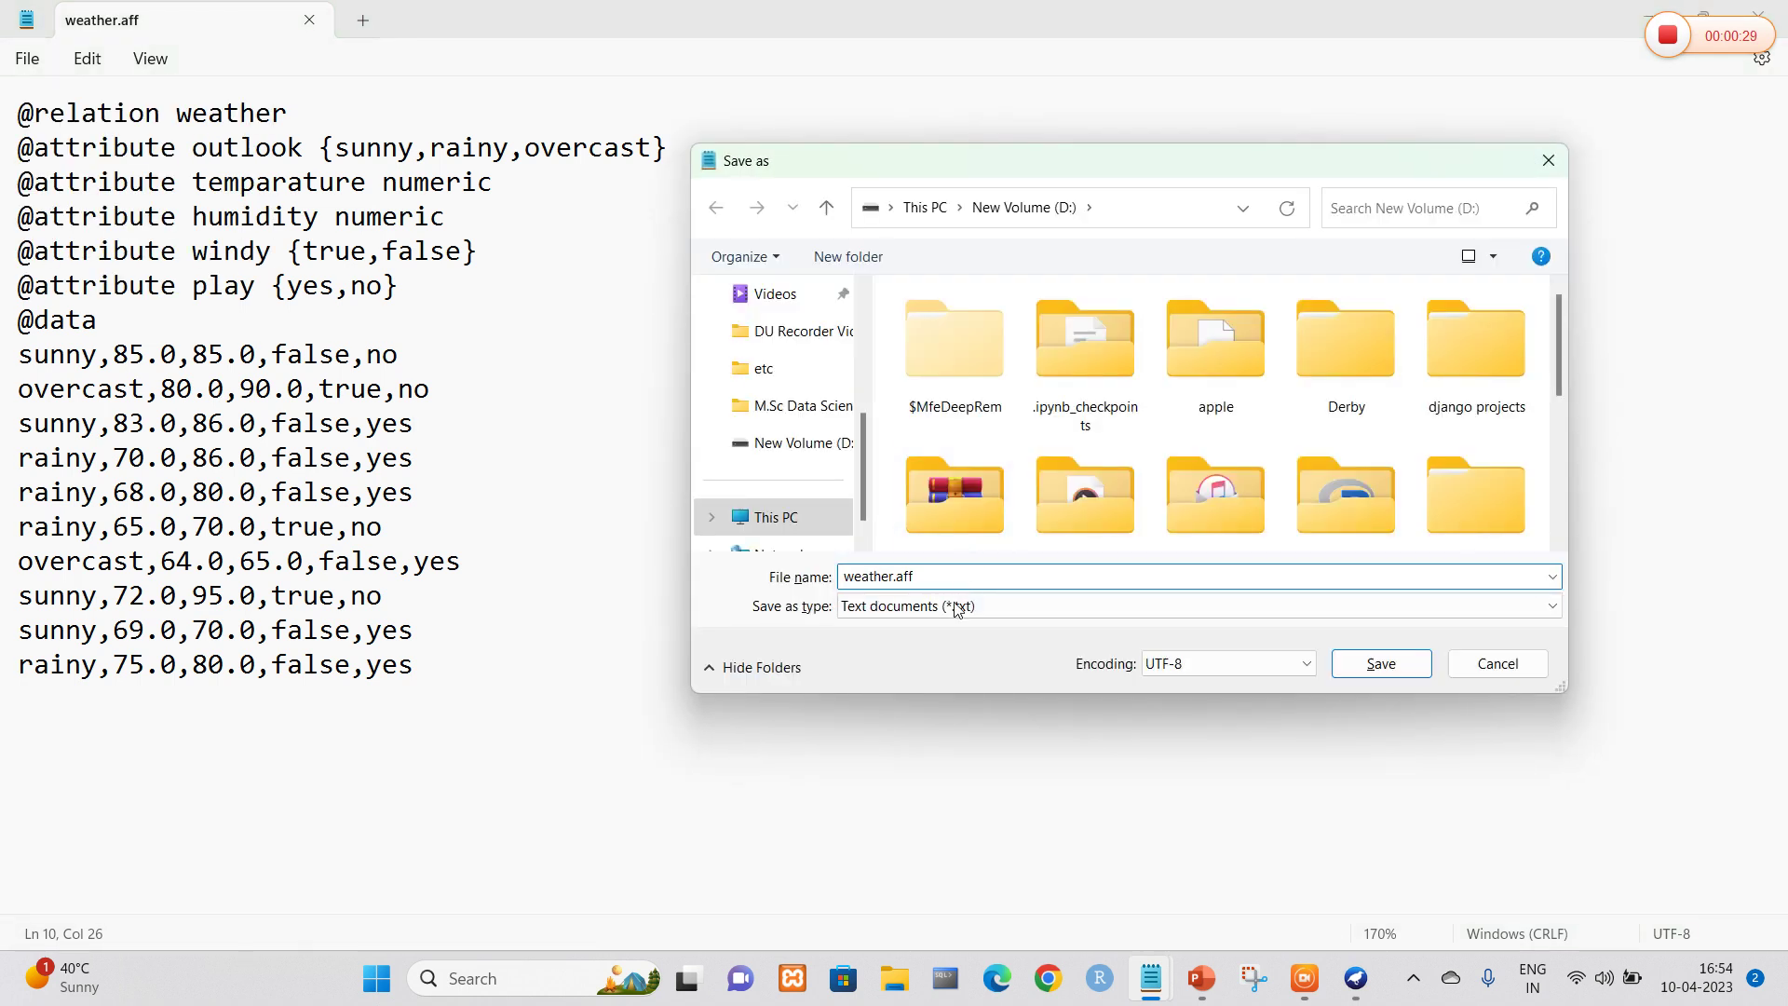
click(959, 609)
click(931, 640)
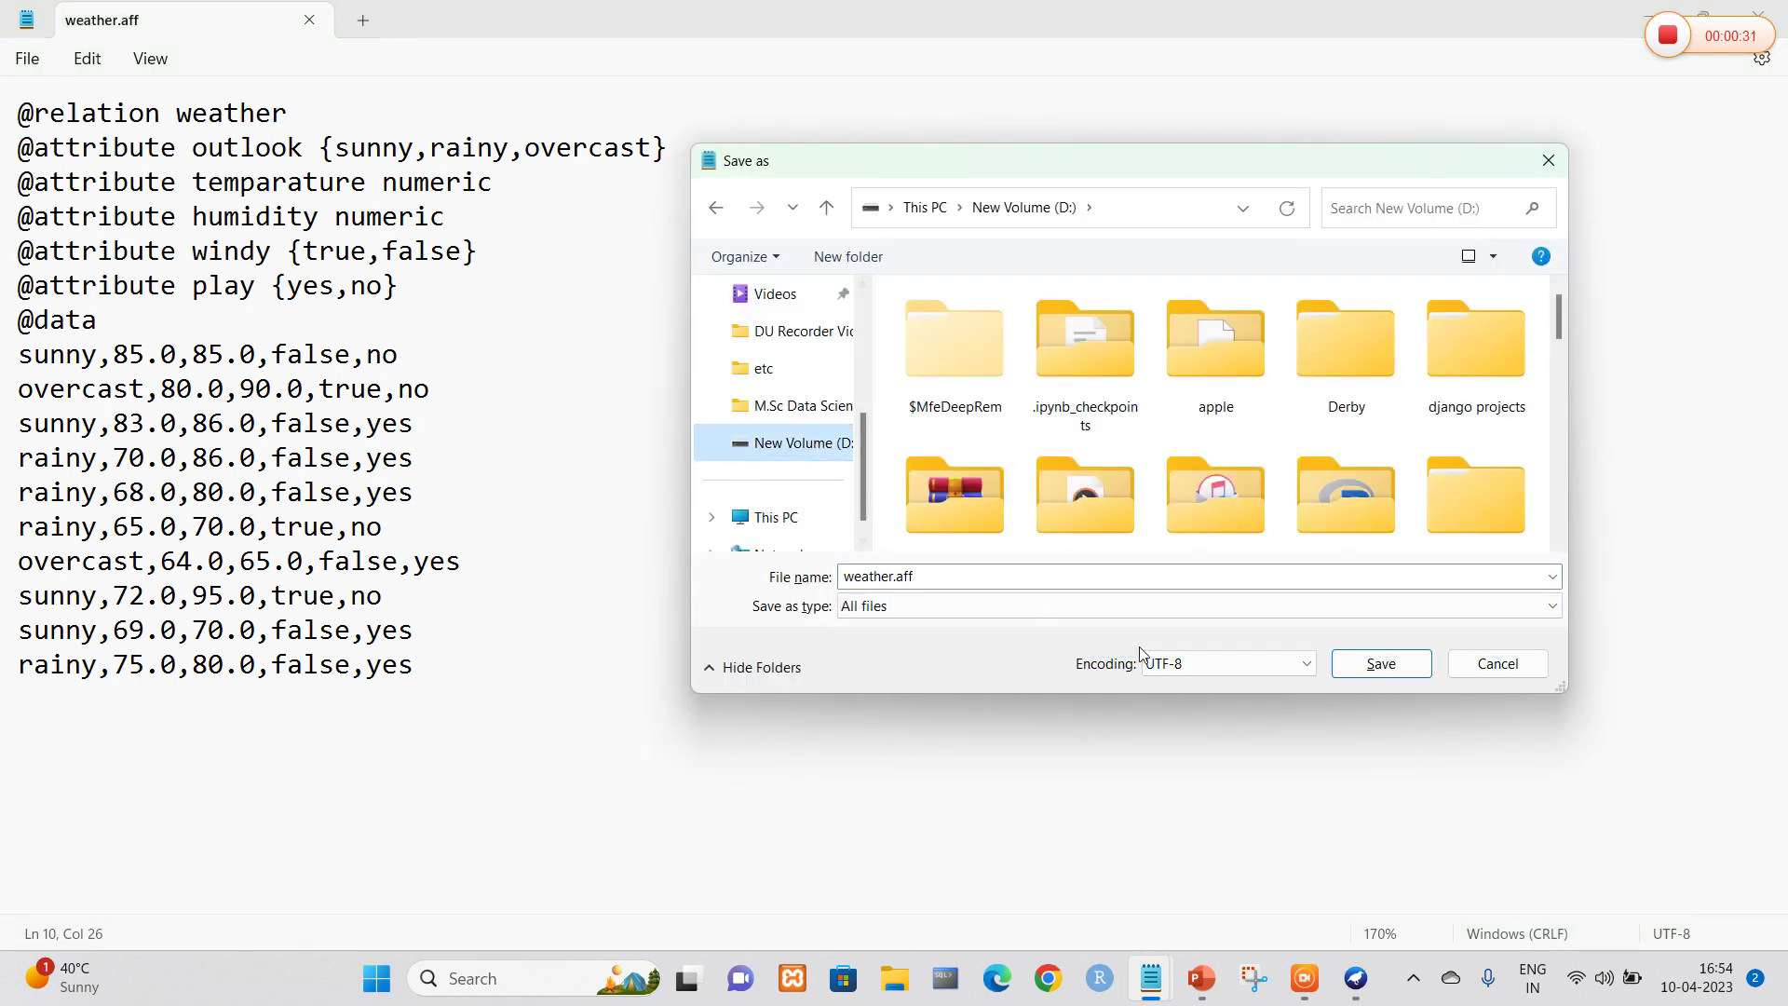
click(1389, 663)
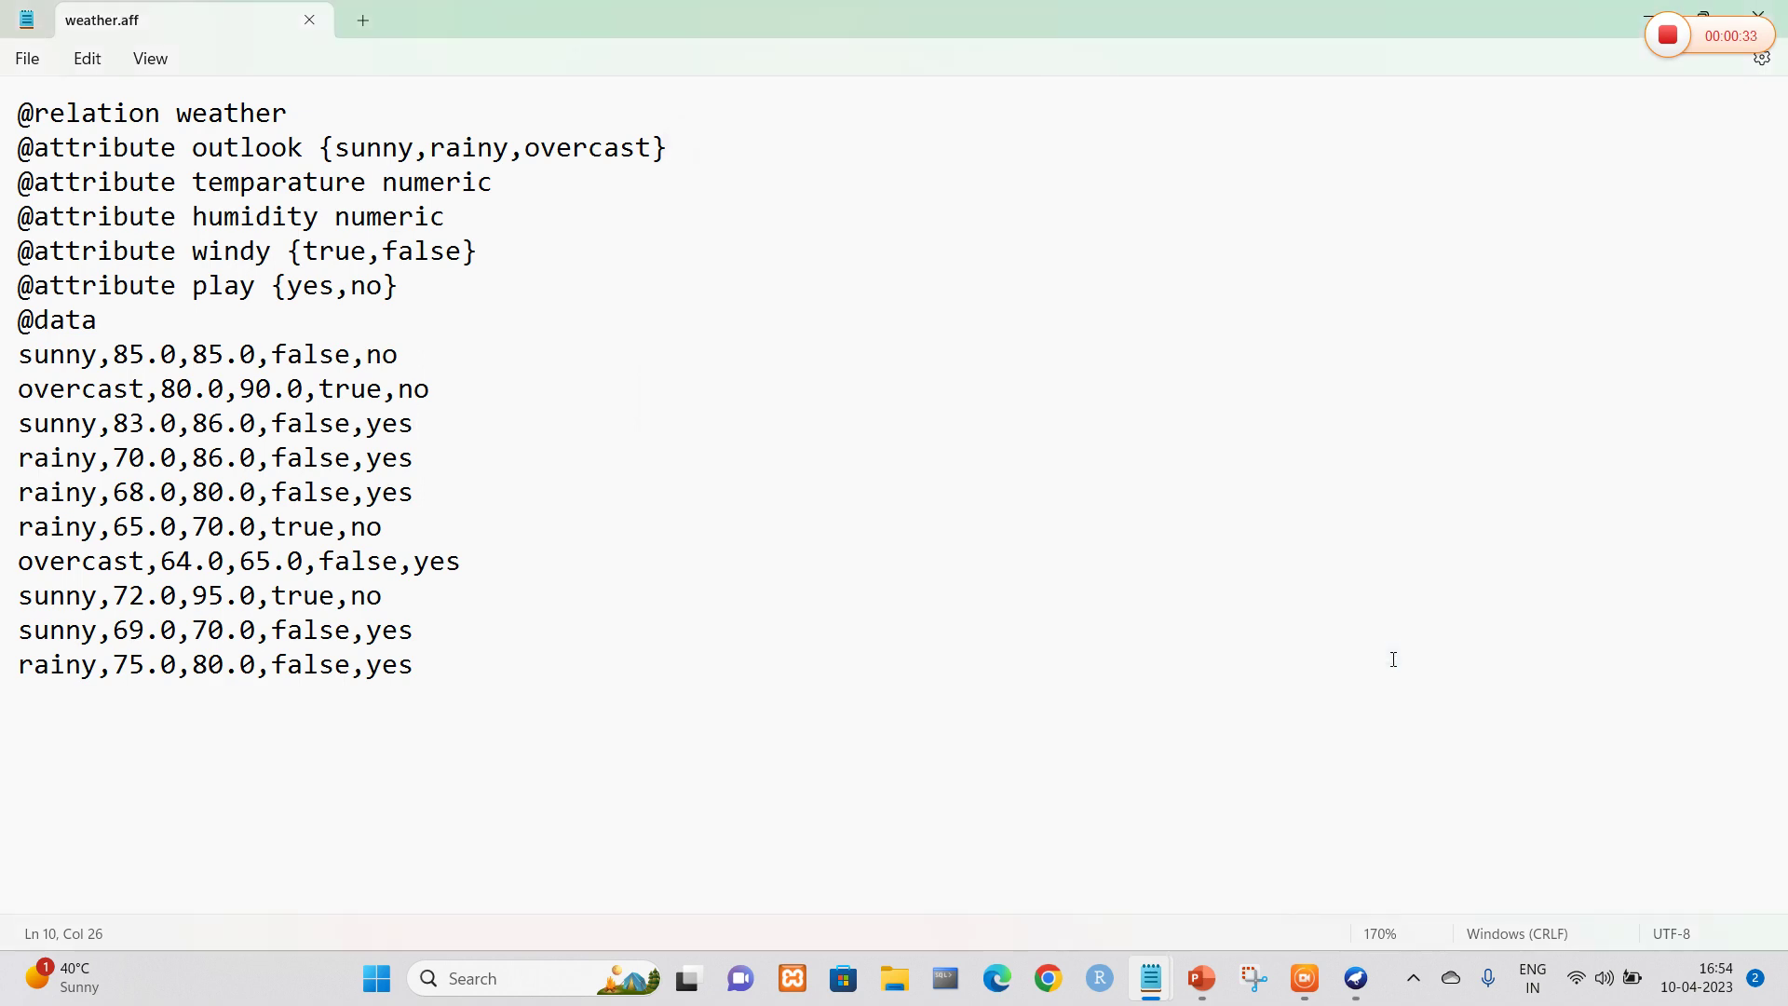
click(1356, 978)
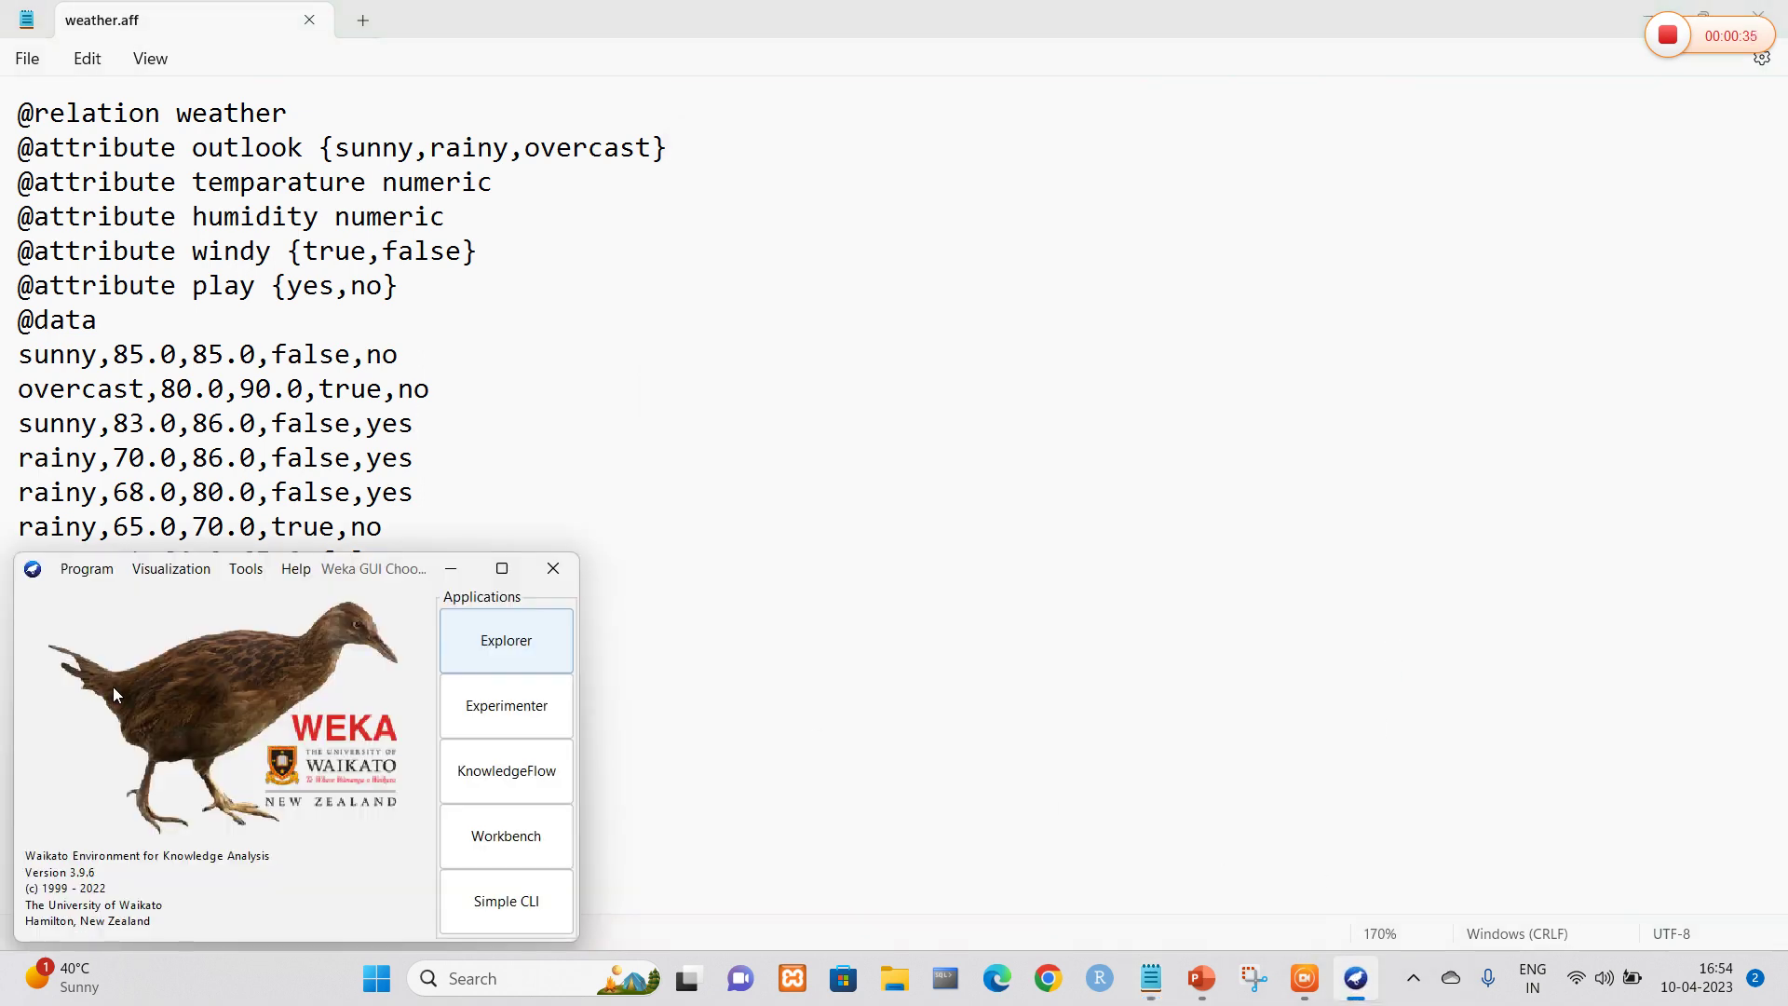
Step: Launch Explorer, browse New Volume (D:) for a data file, then return to Notepad
click(487, 643)
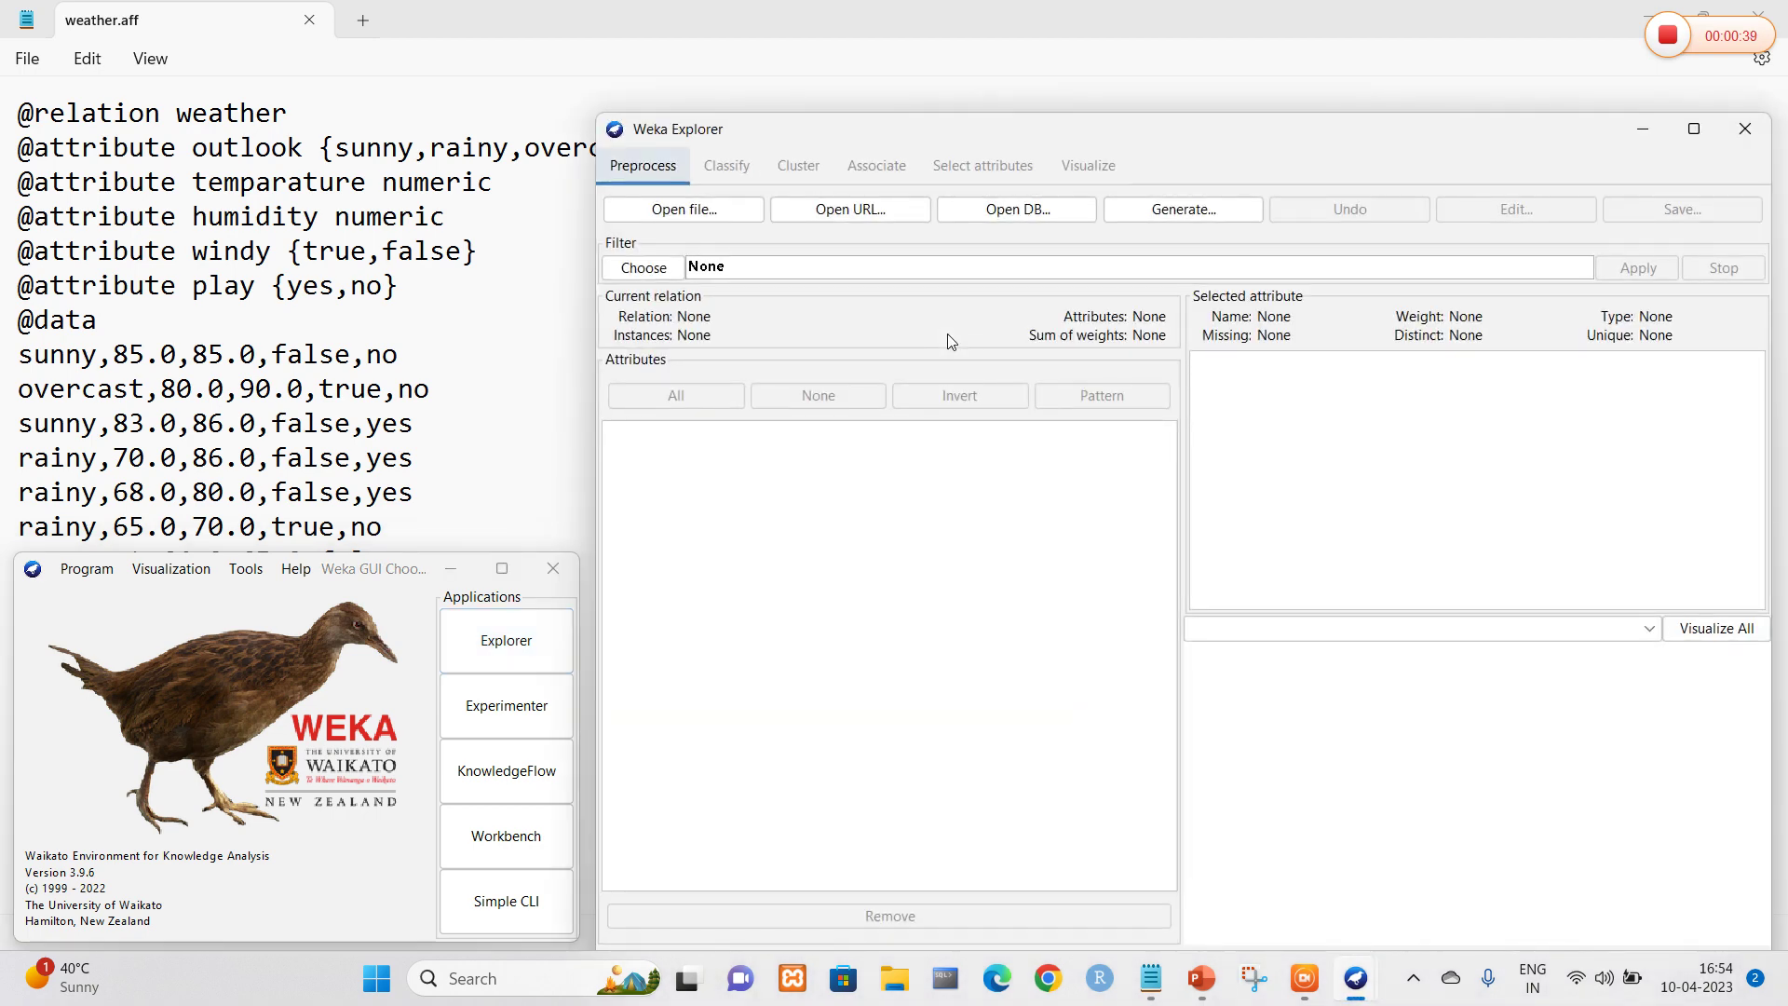
click(682, 210)
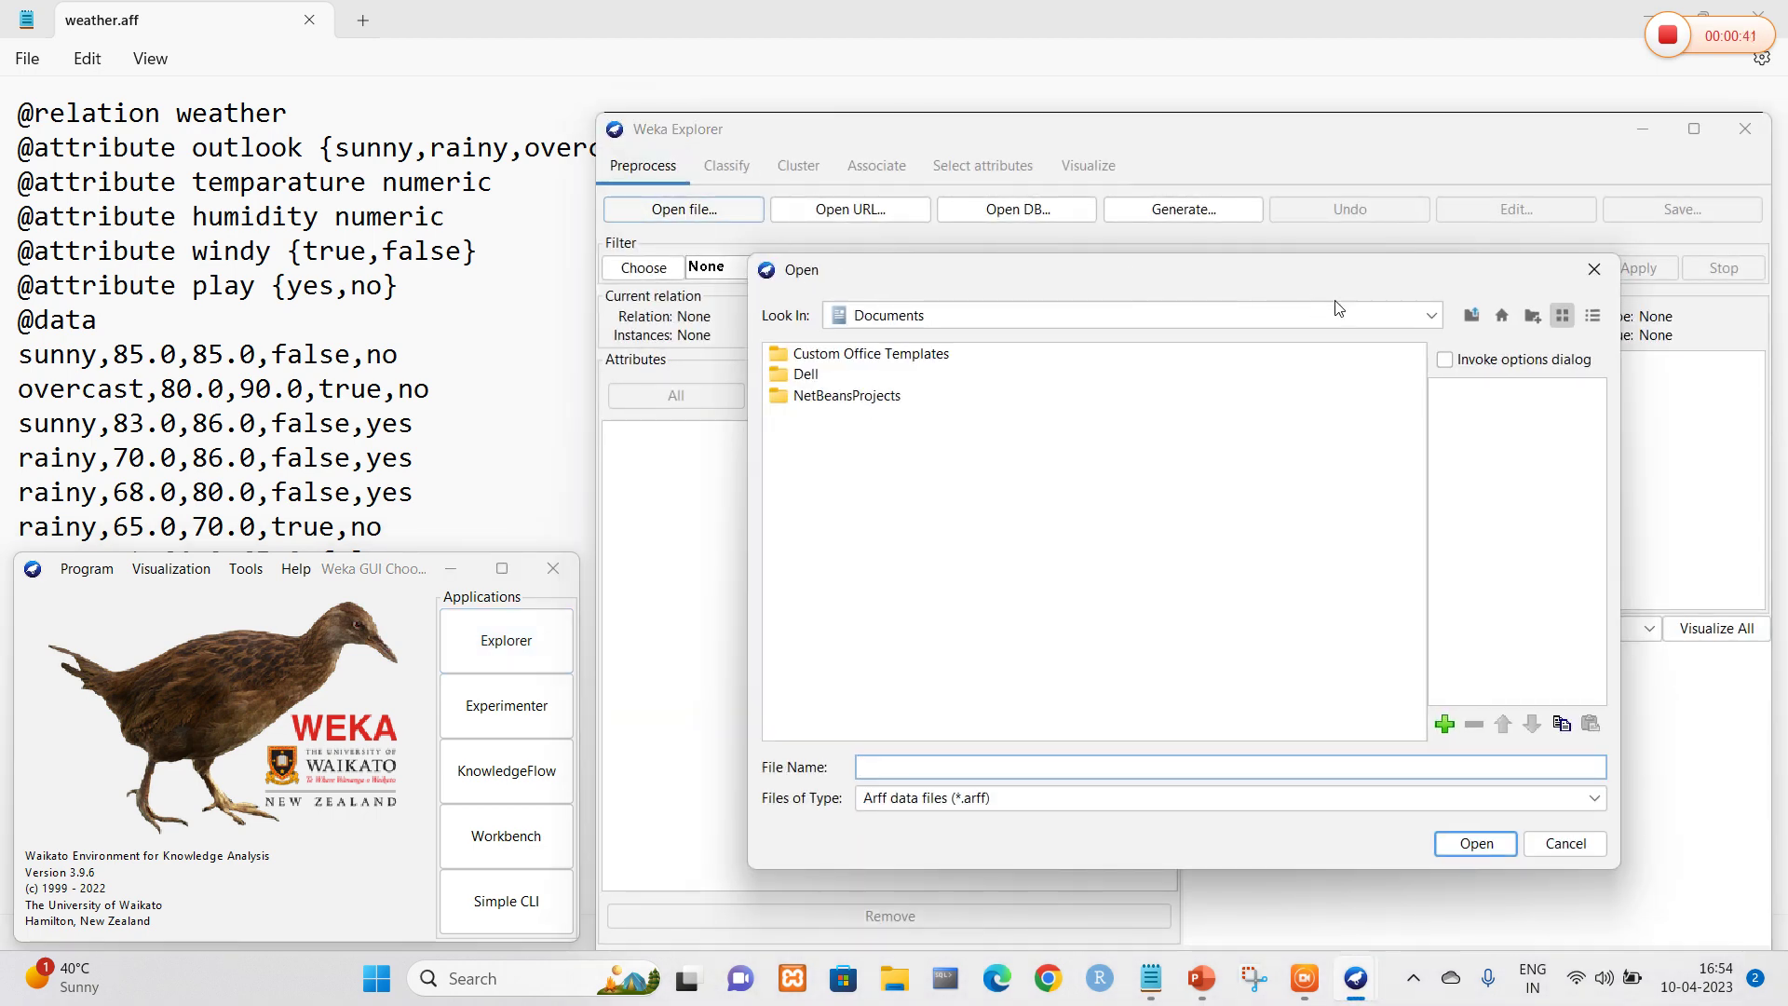
click(1431, 315)
click(1009, 412)
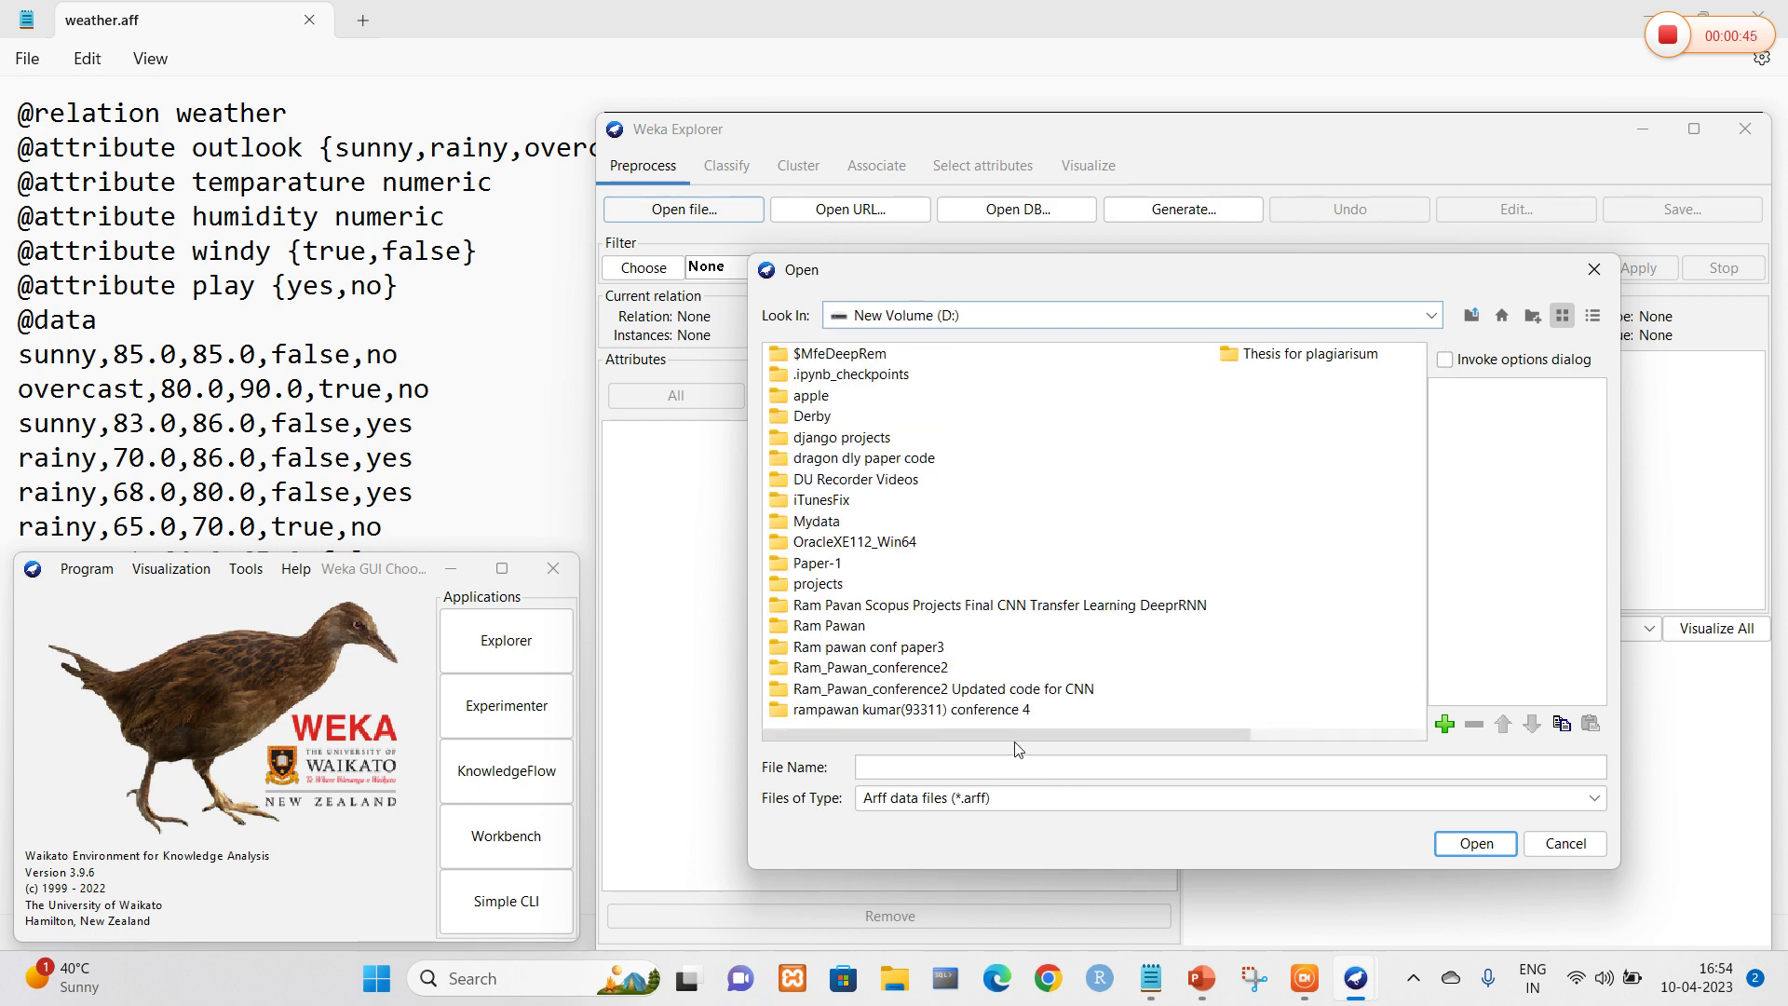
drag(911, 734, 1186, 940)
mouse_move(1150, 979)
click(1020, 899)
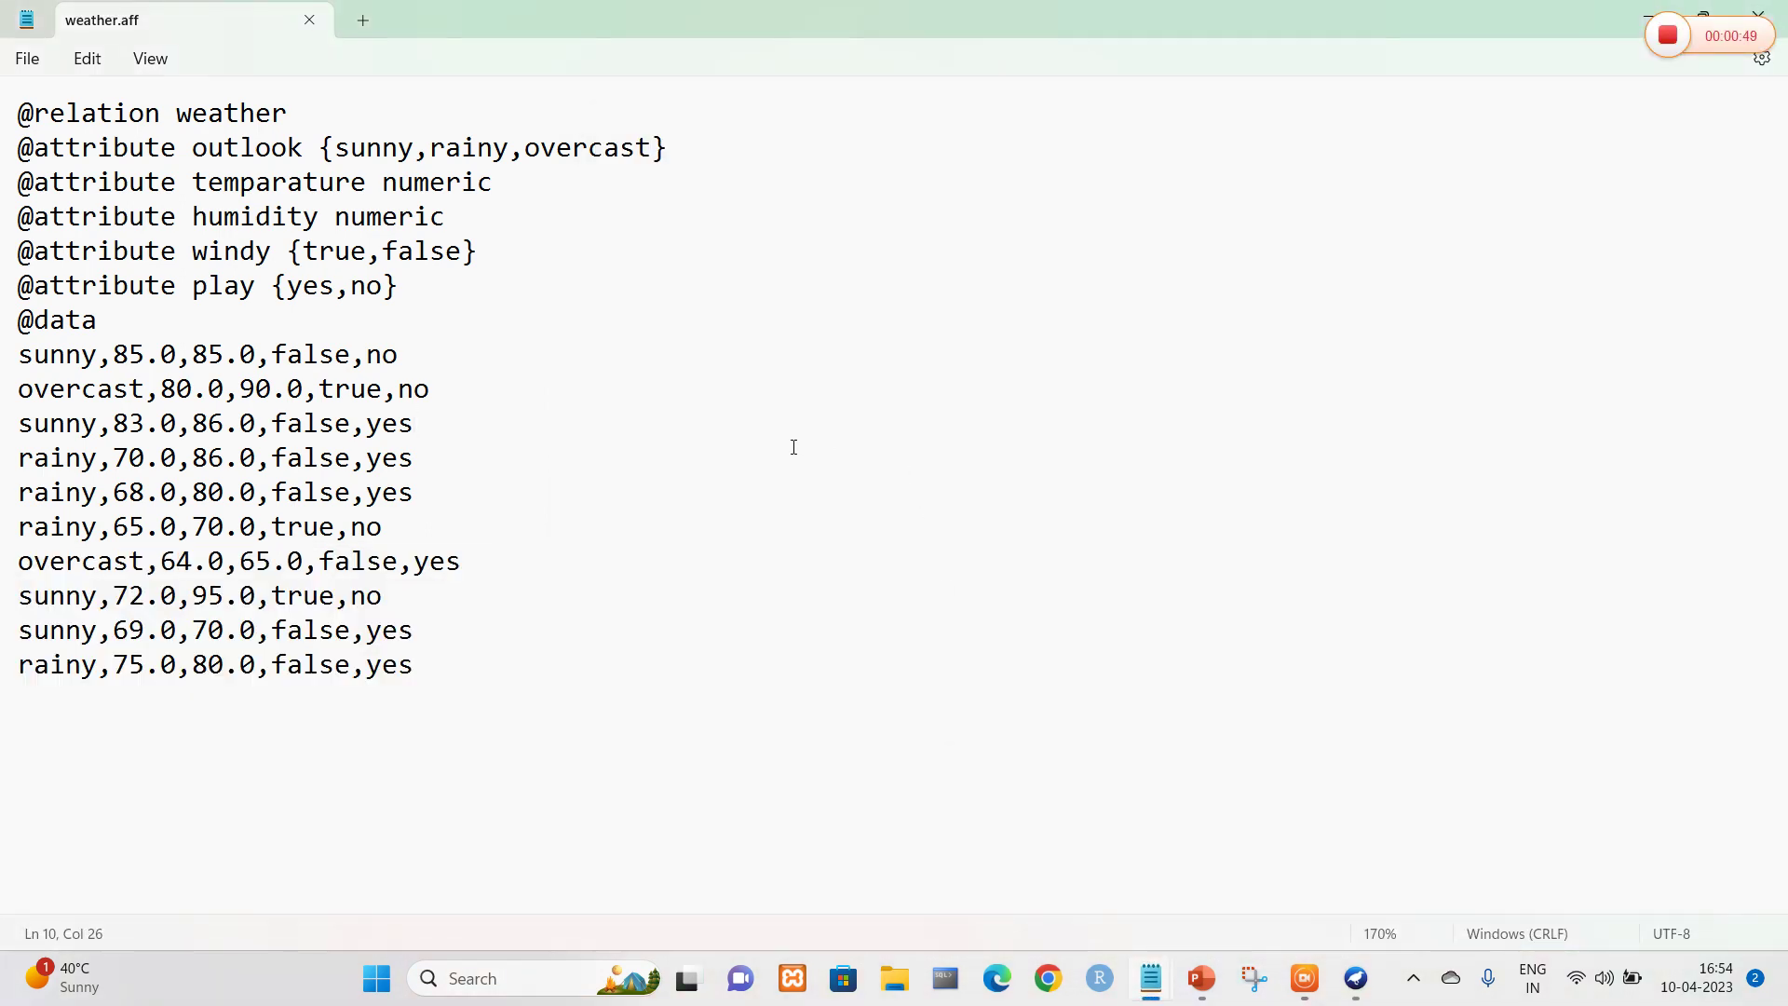
Step: Resave the weather data on D: as weather.arff and minimize Notepad
key(ctrl+shift+s)
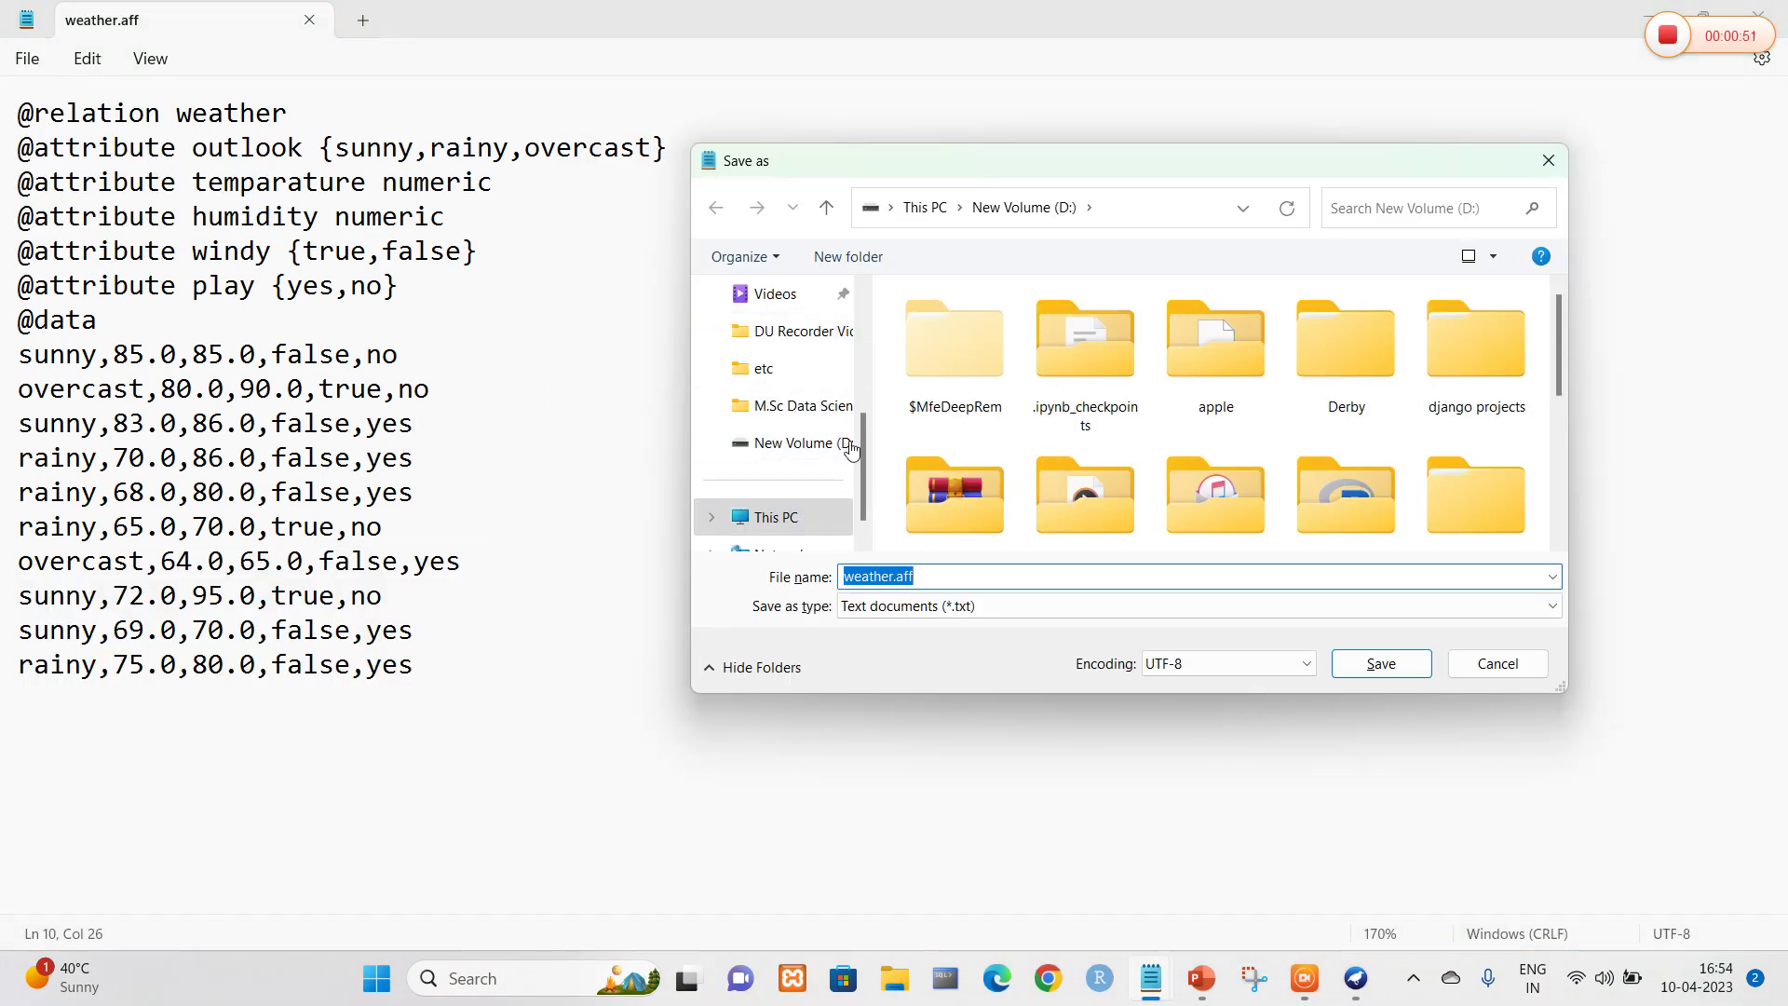
click(850, 448)
click(902, 576)
click(908, 576)
text(r)
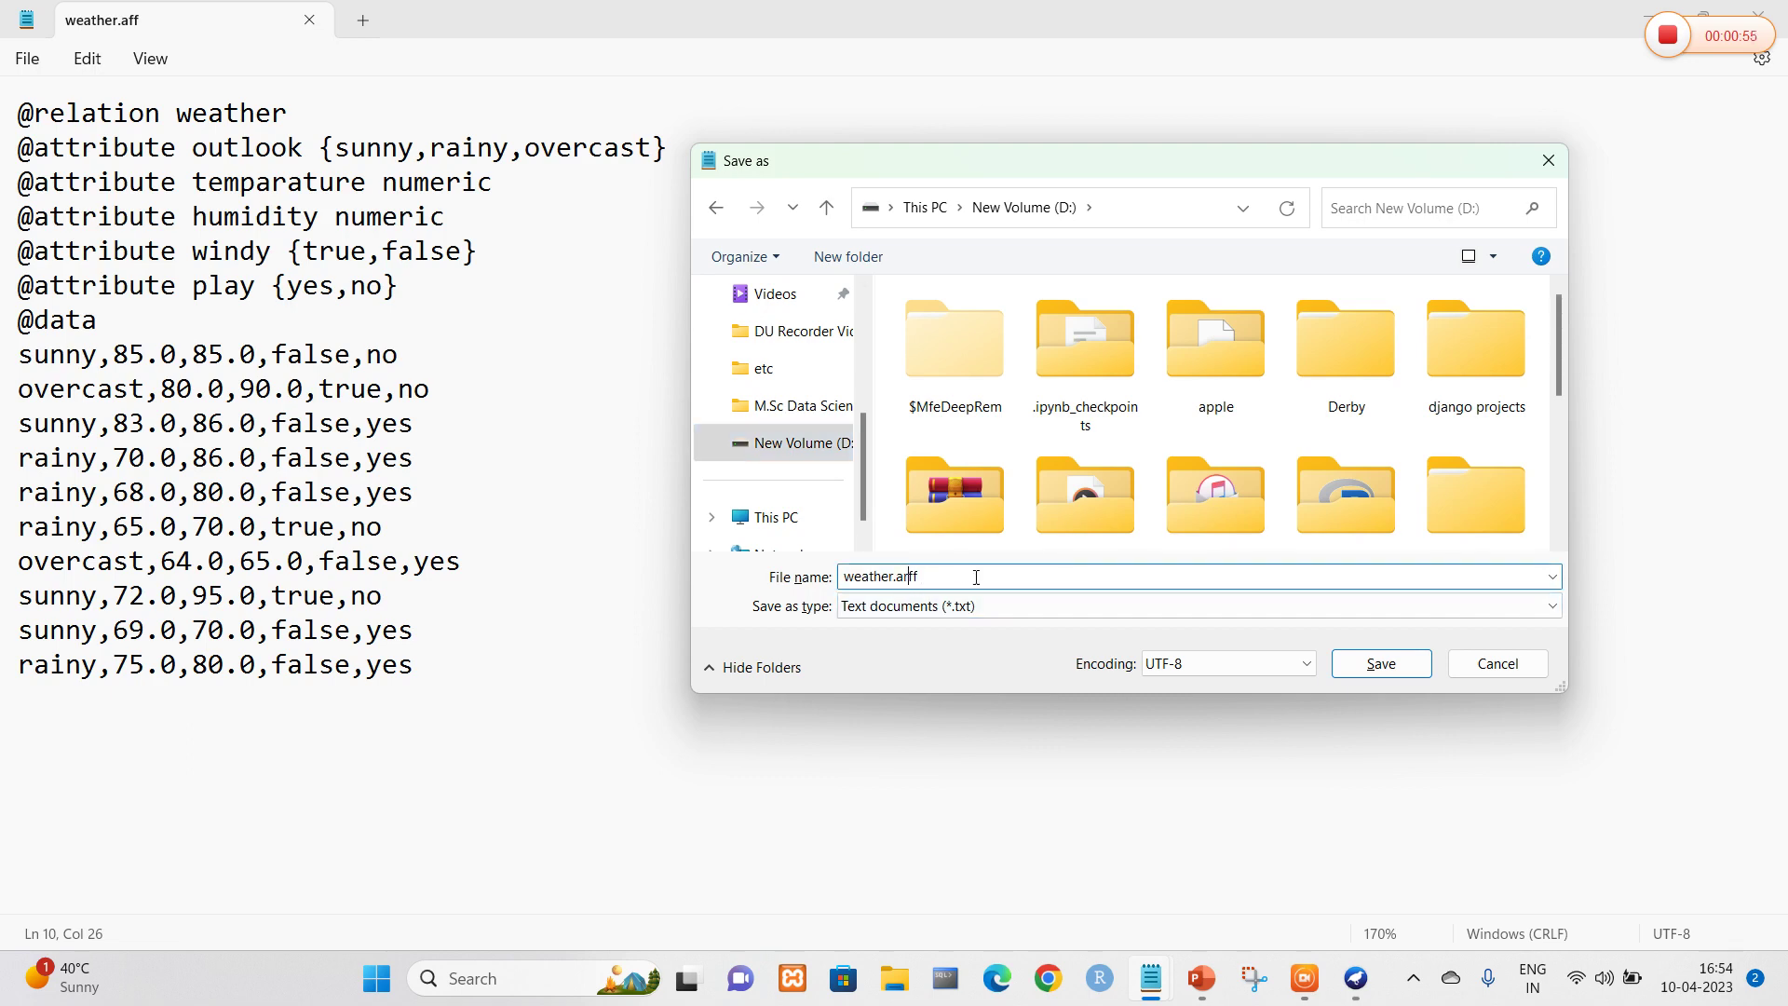
click(1378, 667)
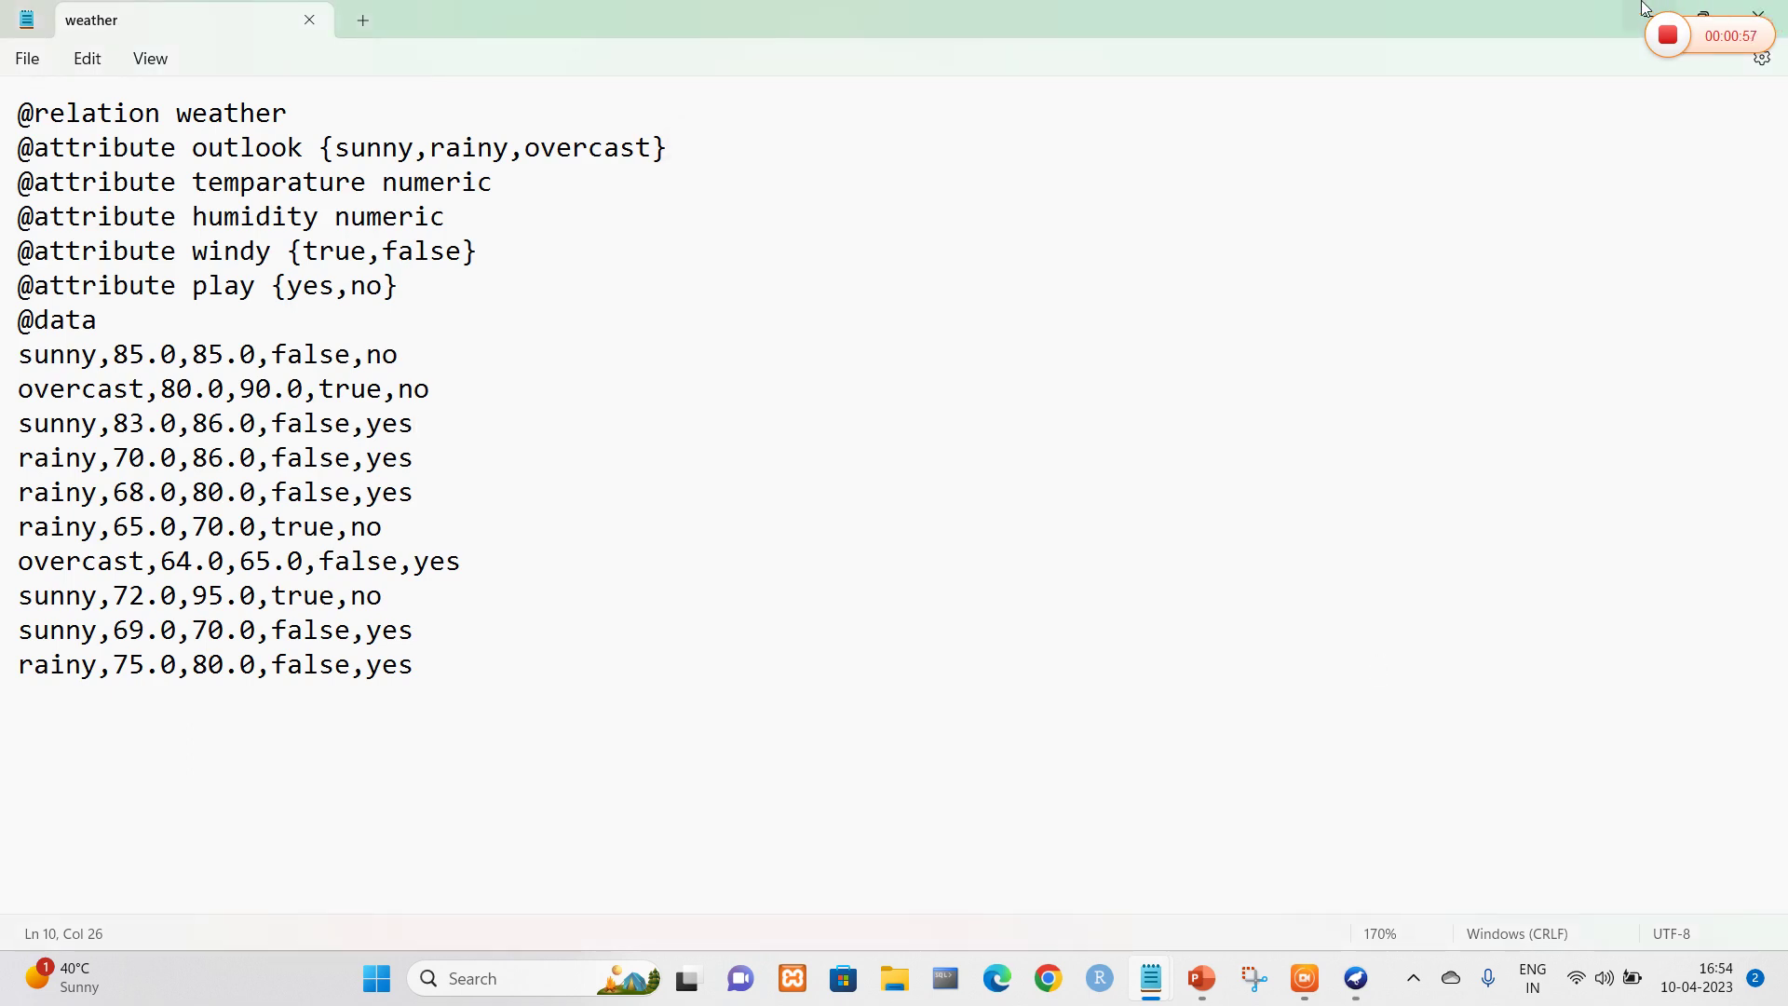
click(1646, 11)
Step: Load weather.arff from D: into a maximized Explorer
click(1577, 276)
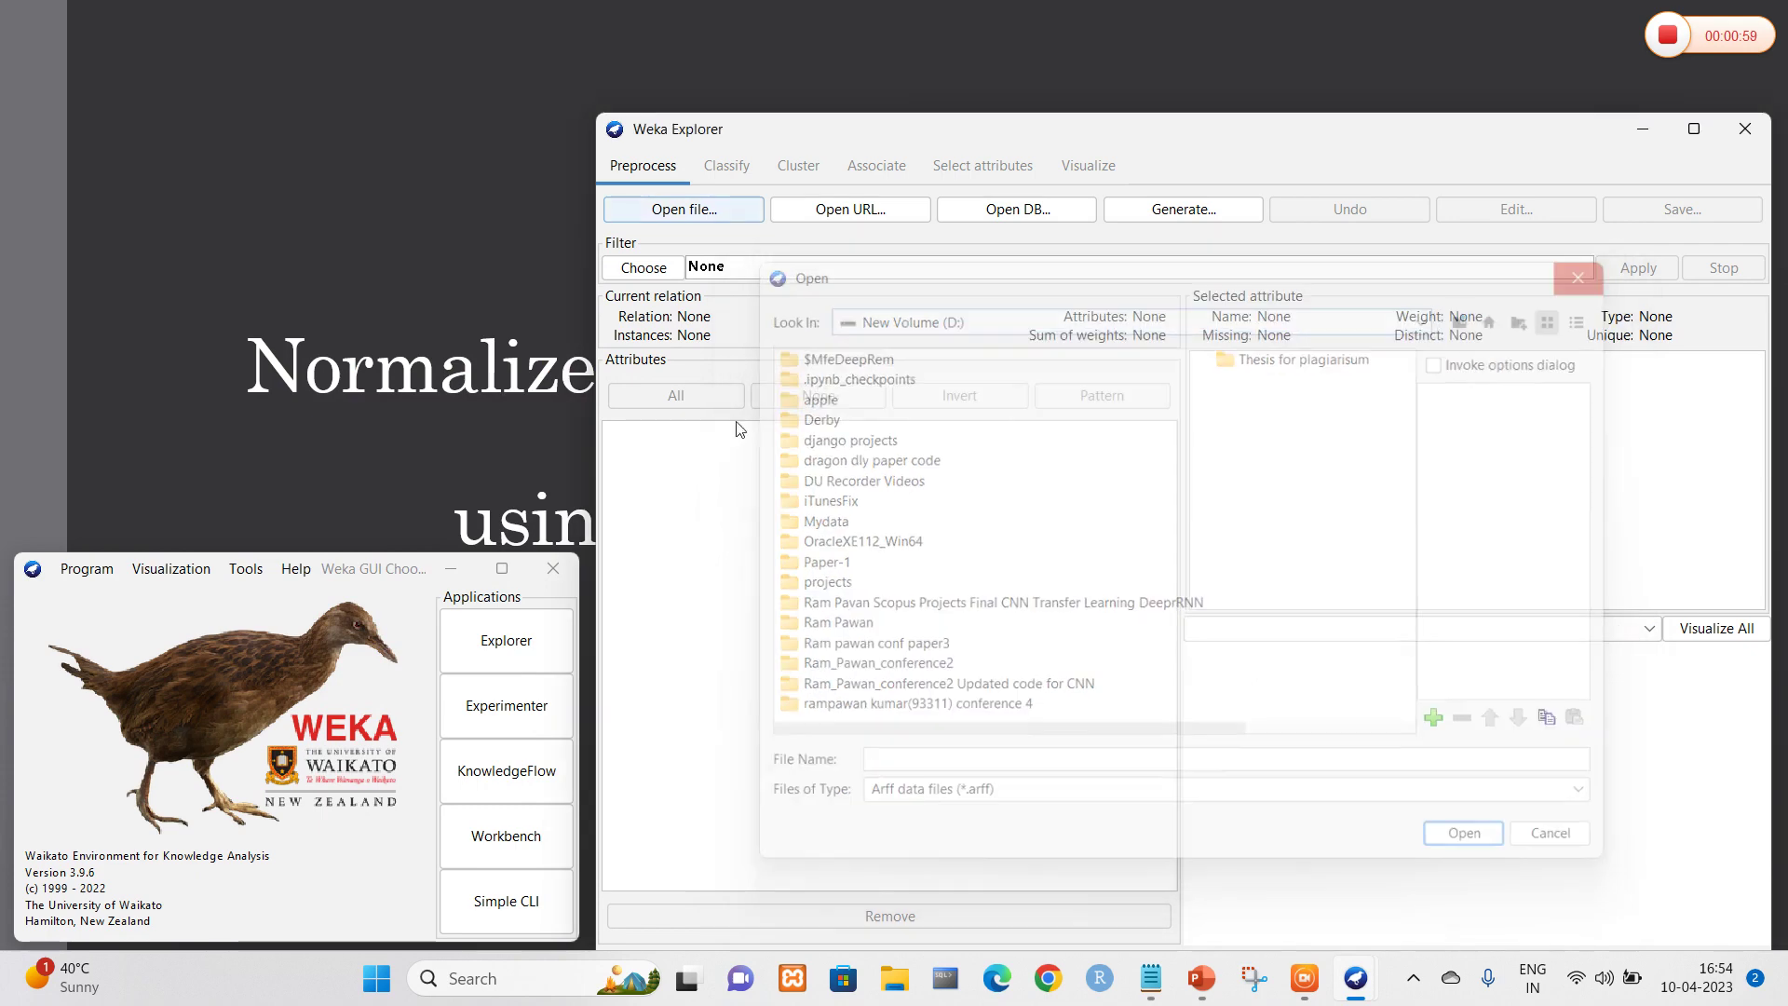
click(698, 211)
click(1259, 385)
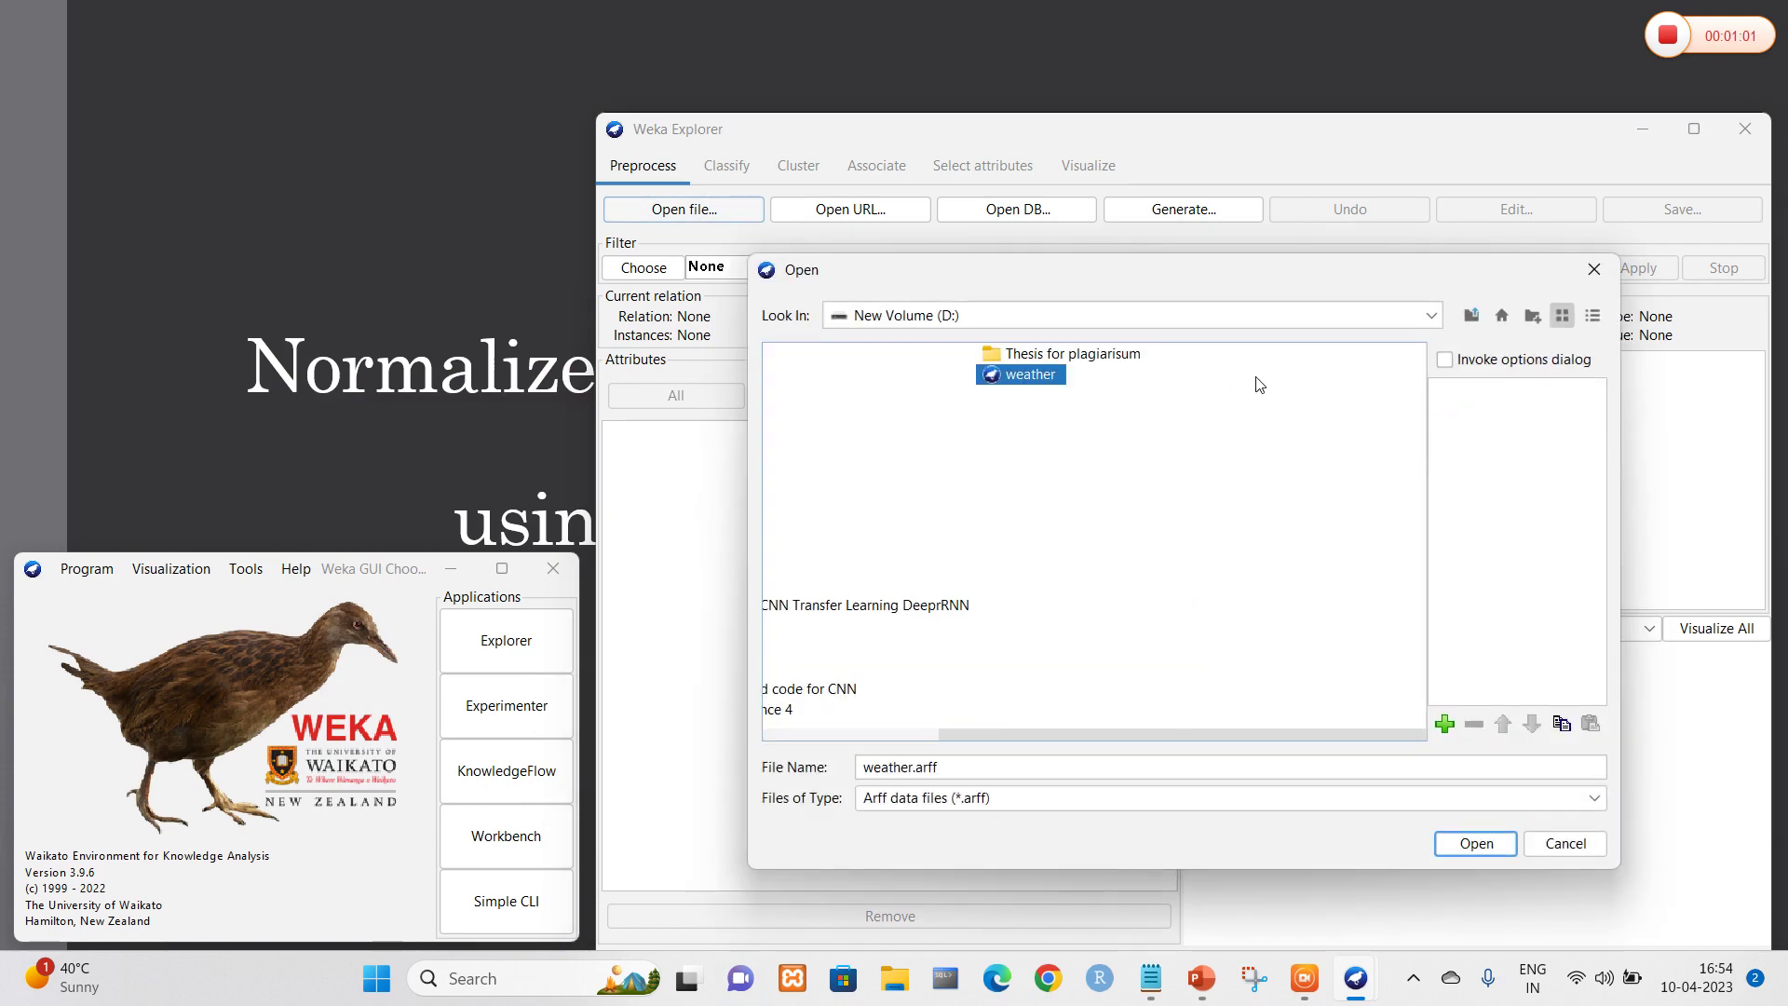
click(1479, 845)
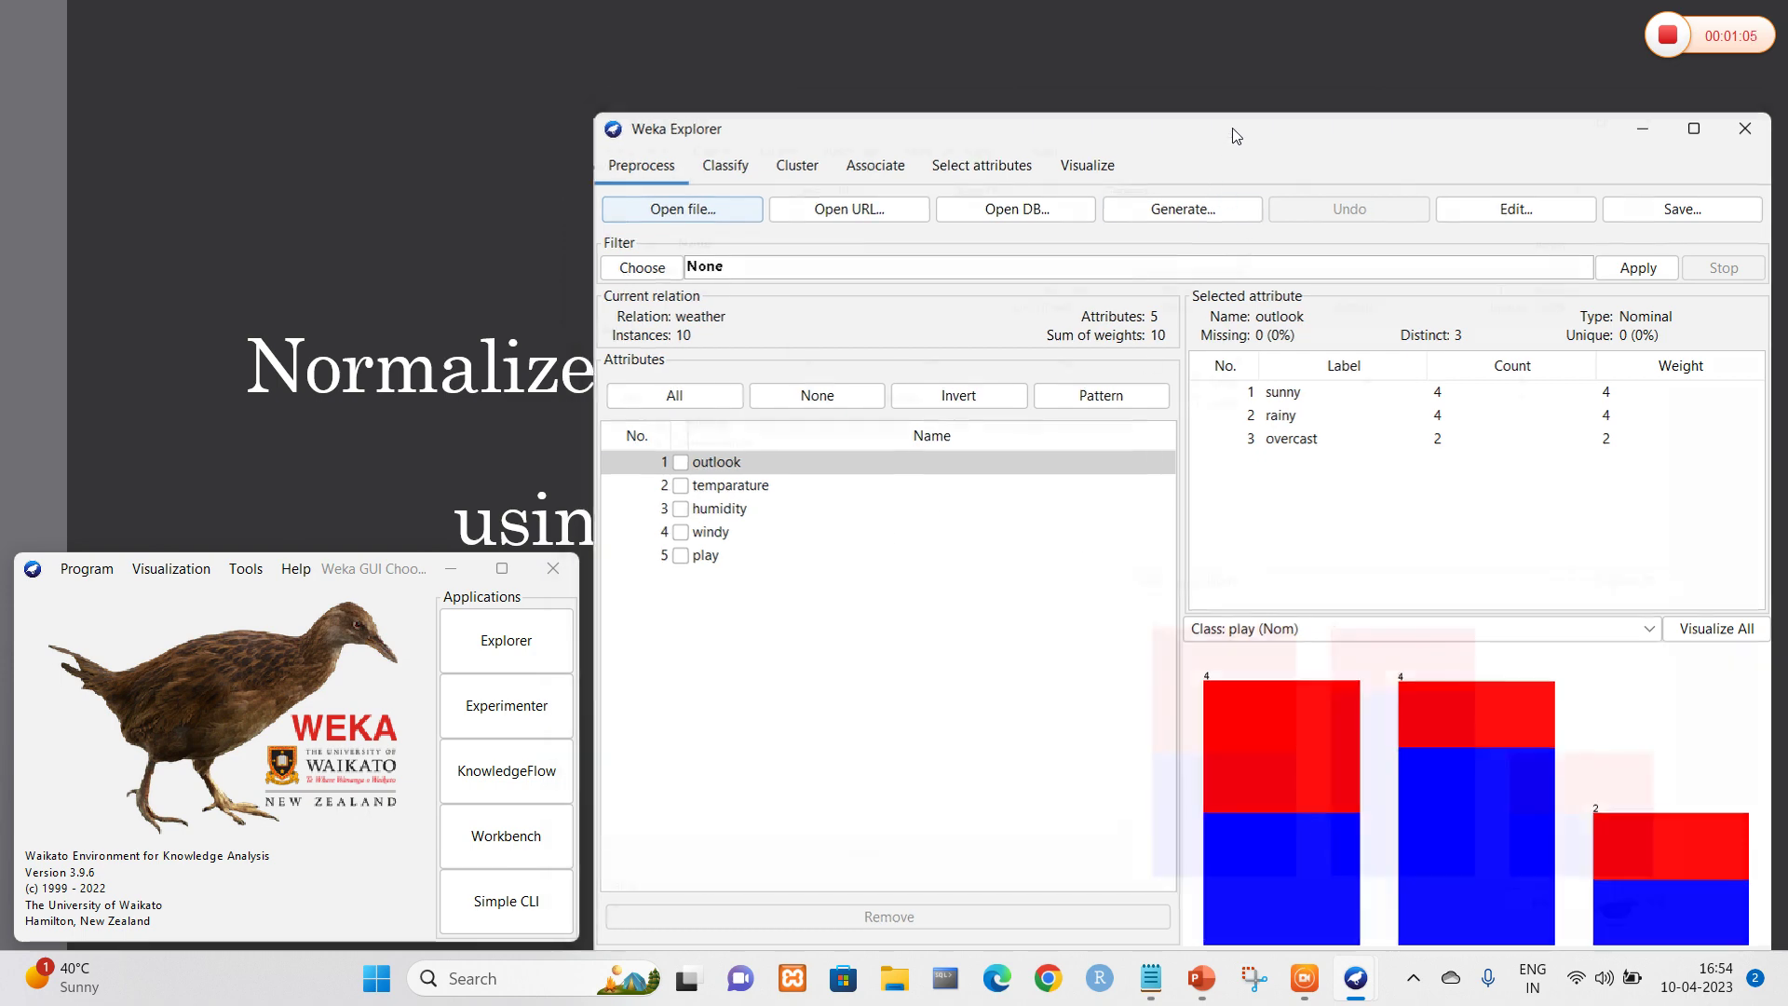
double_click(1236, 135)
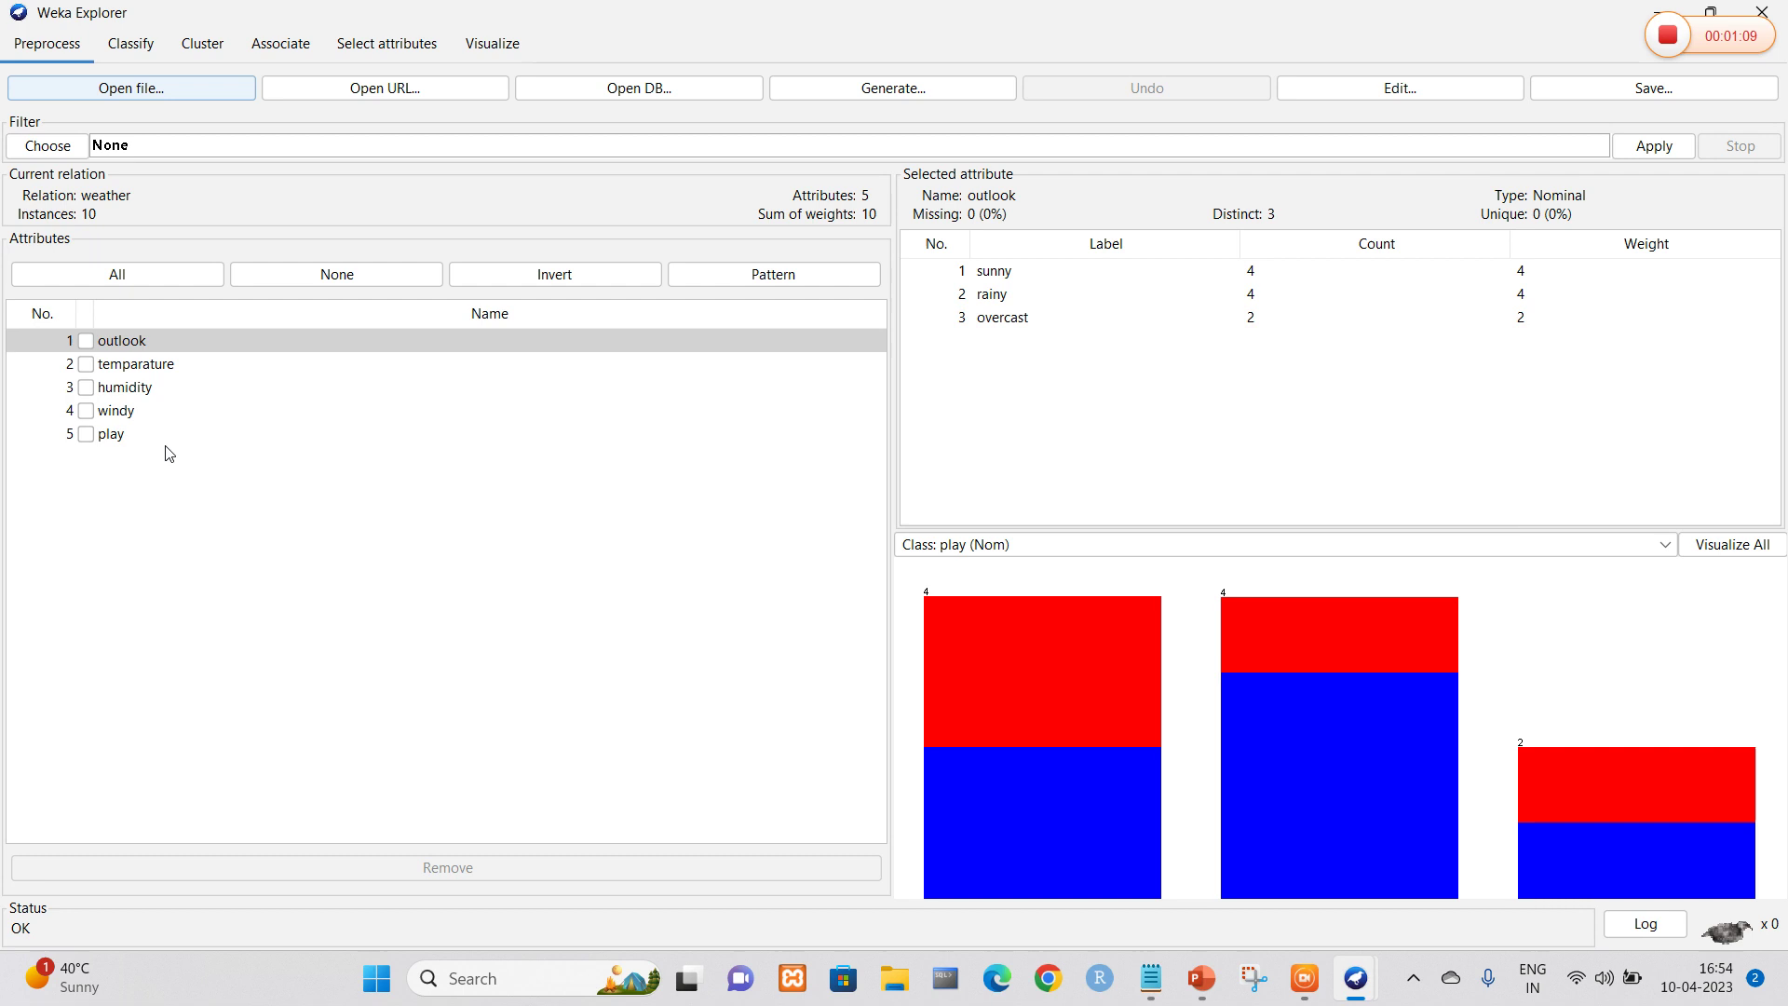
Step: View the 10 weather instances as a data table, then close Explorer
click(1413, 89)
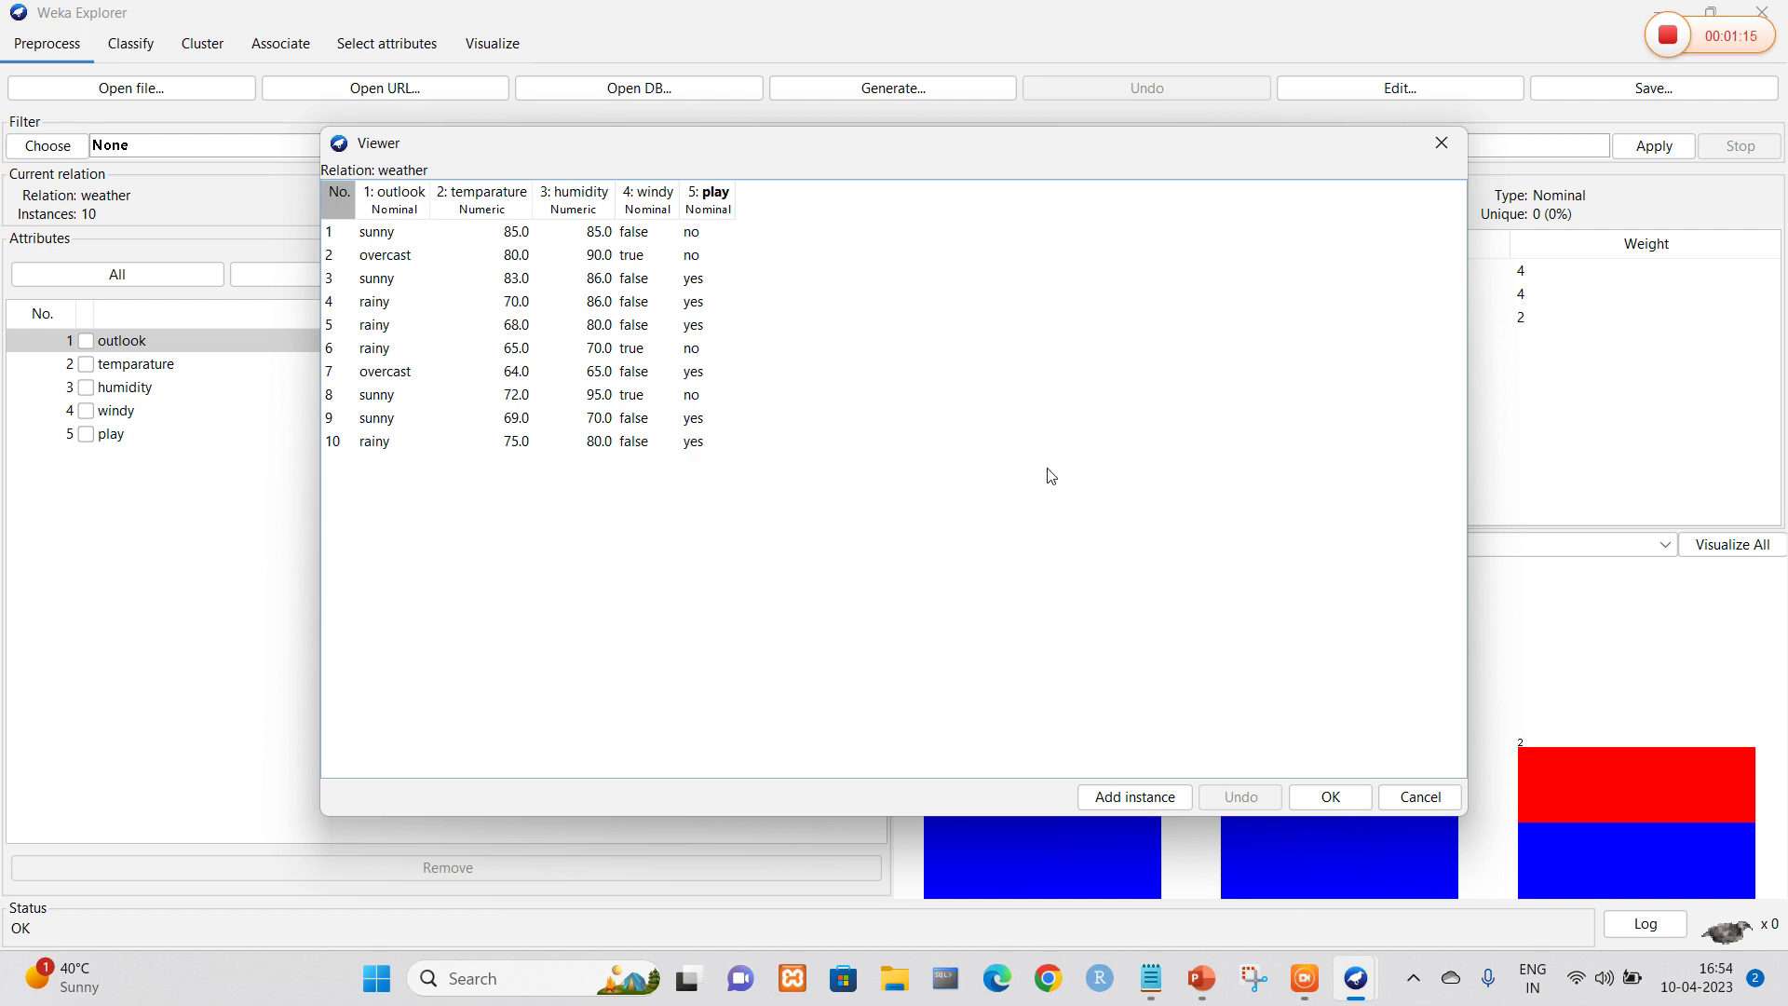
click(1444, 144)
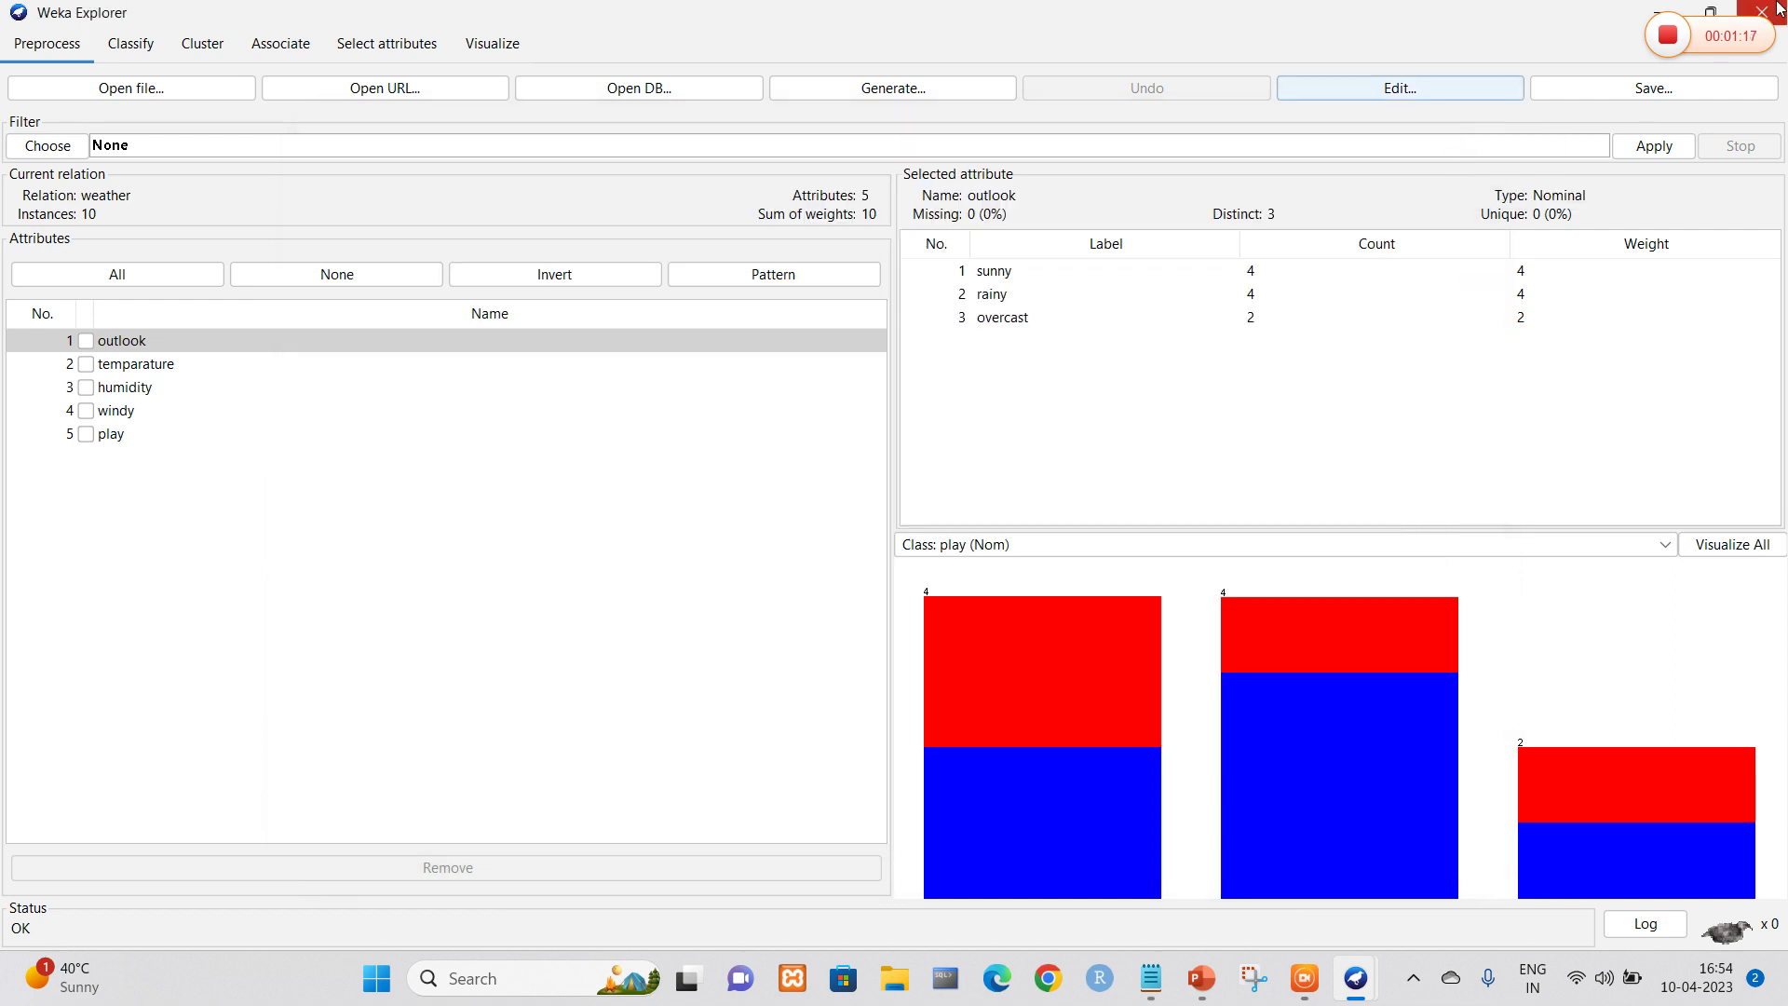
click(1776, 9)
Step: Confirm closing Explorer and launch KnowledgeFlow maximized
click(920, 511)
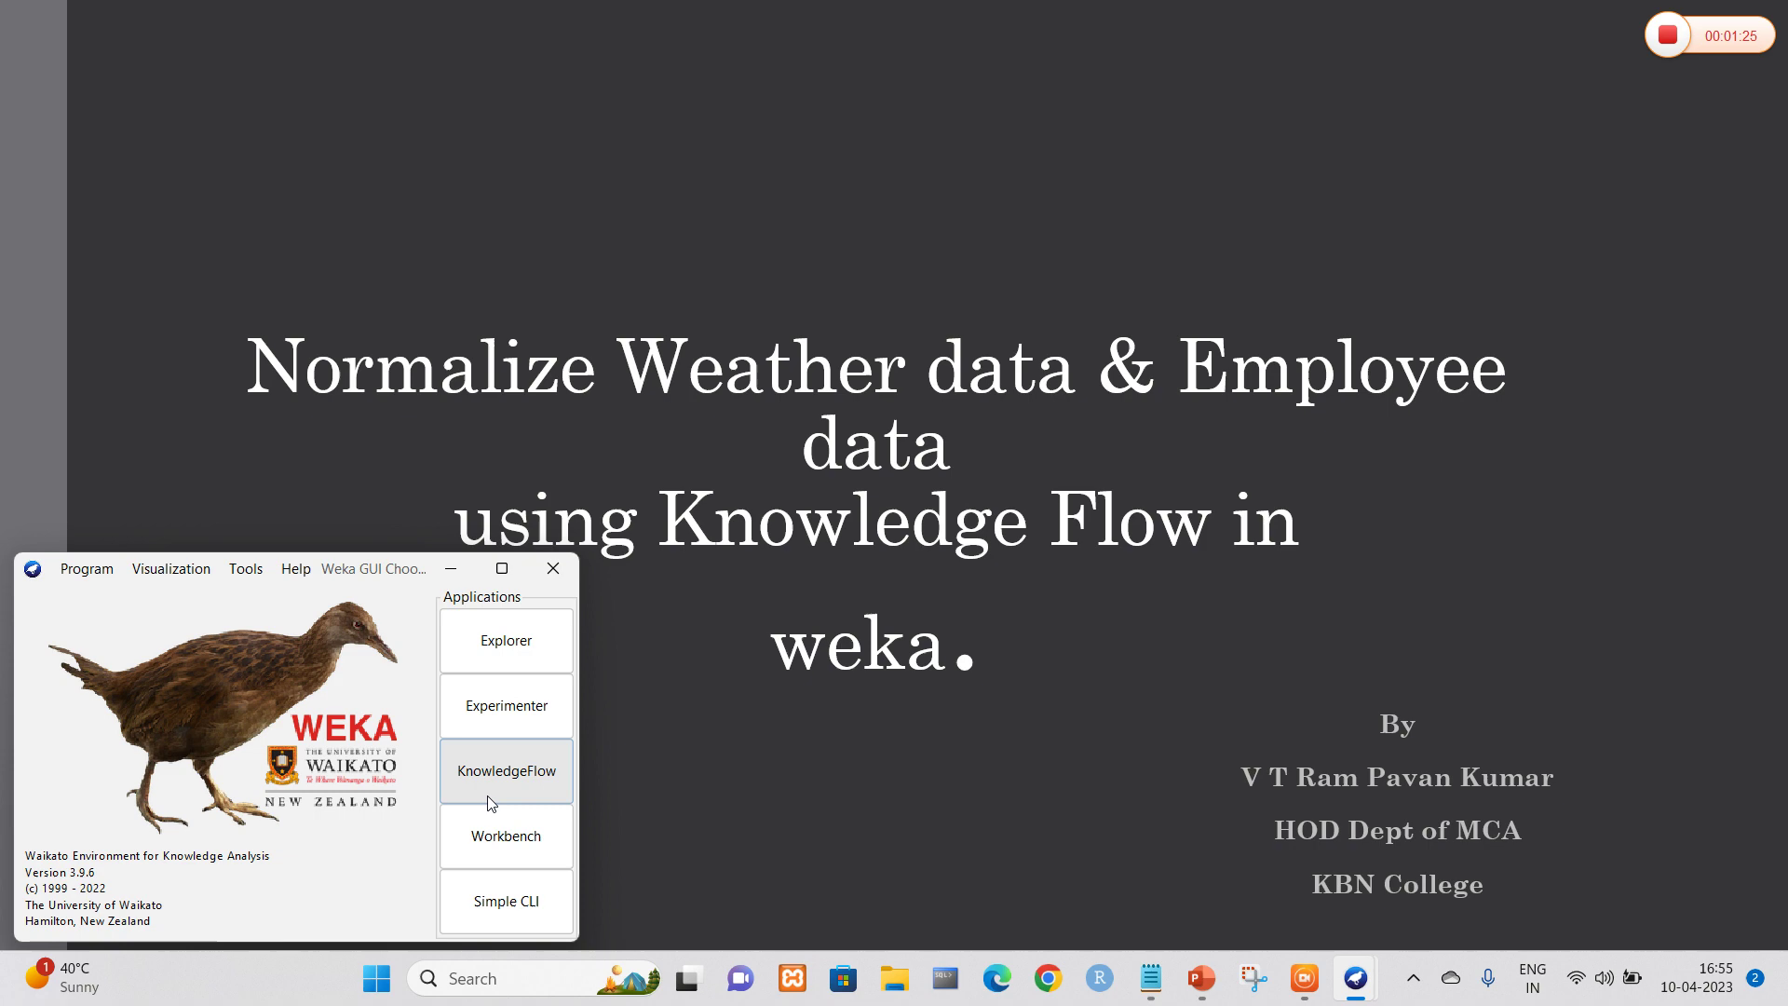
click(491, 801)
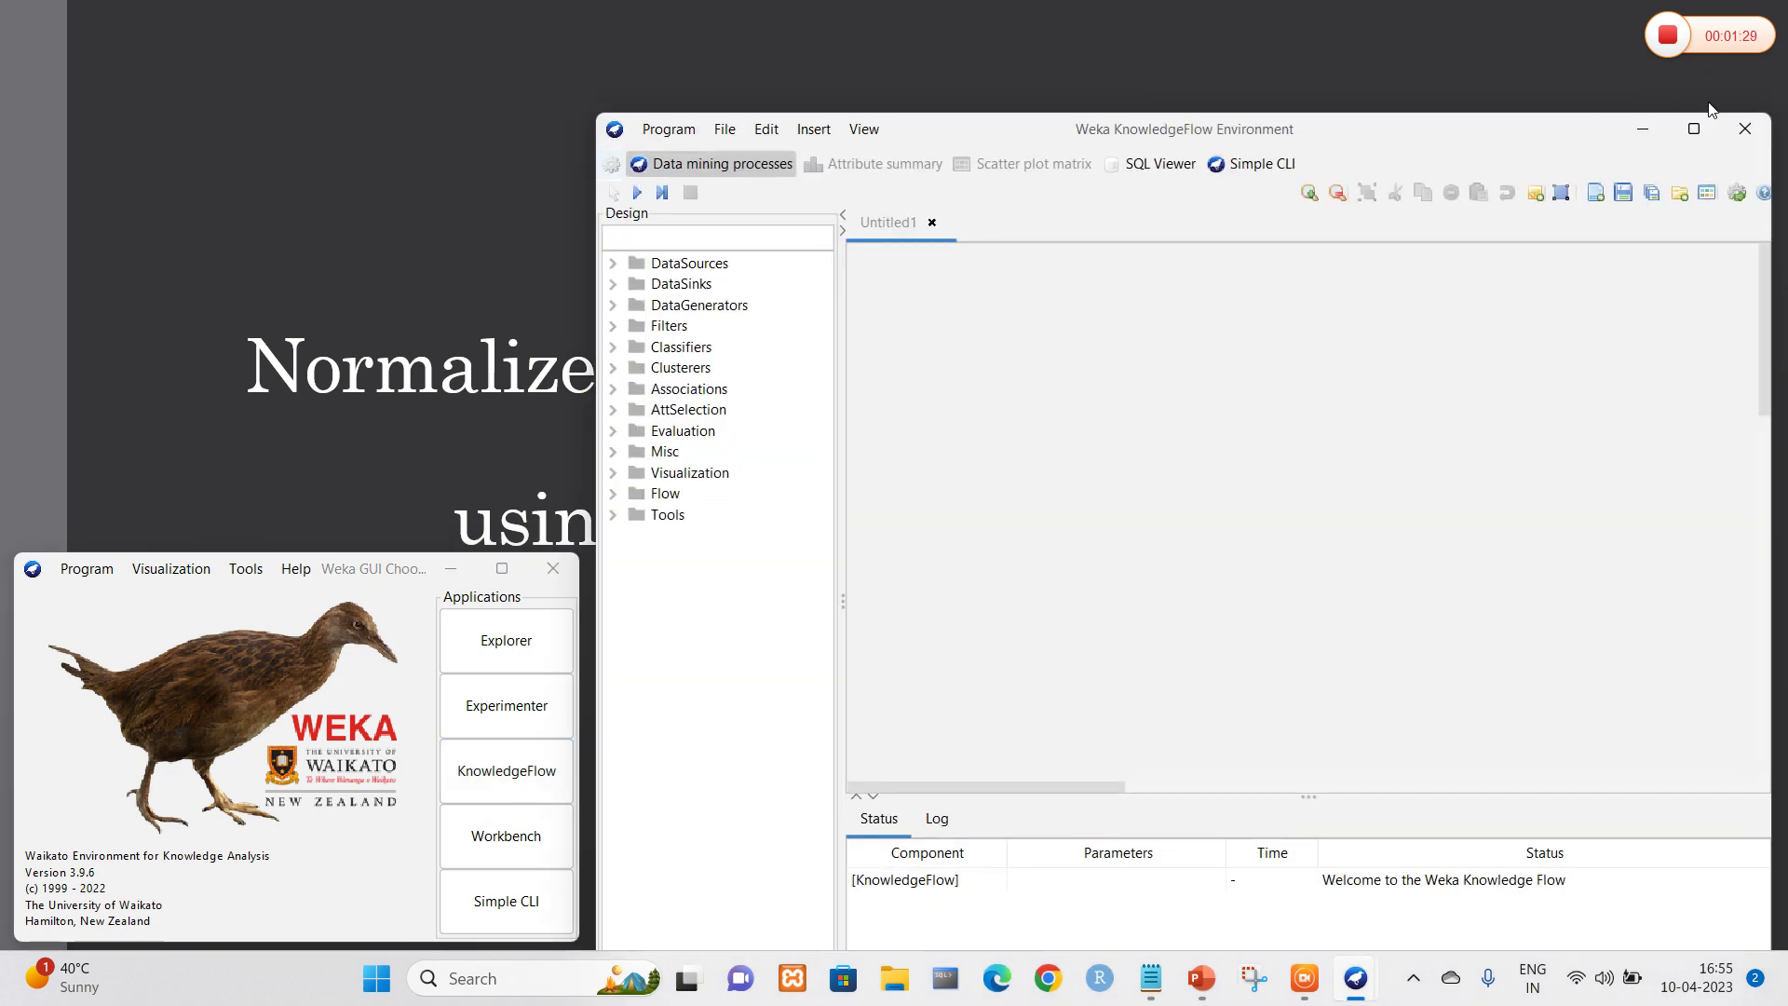
click(1695, 128)
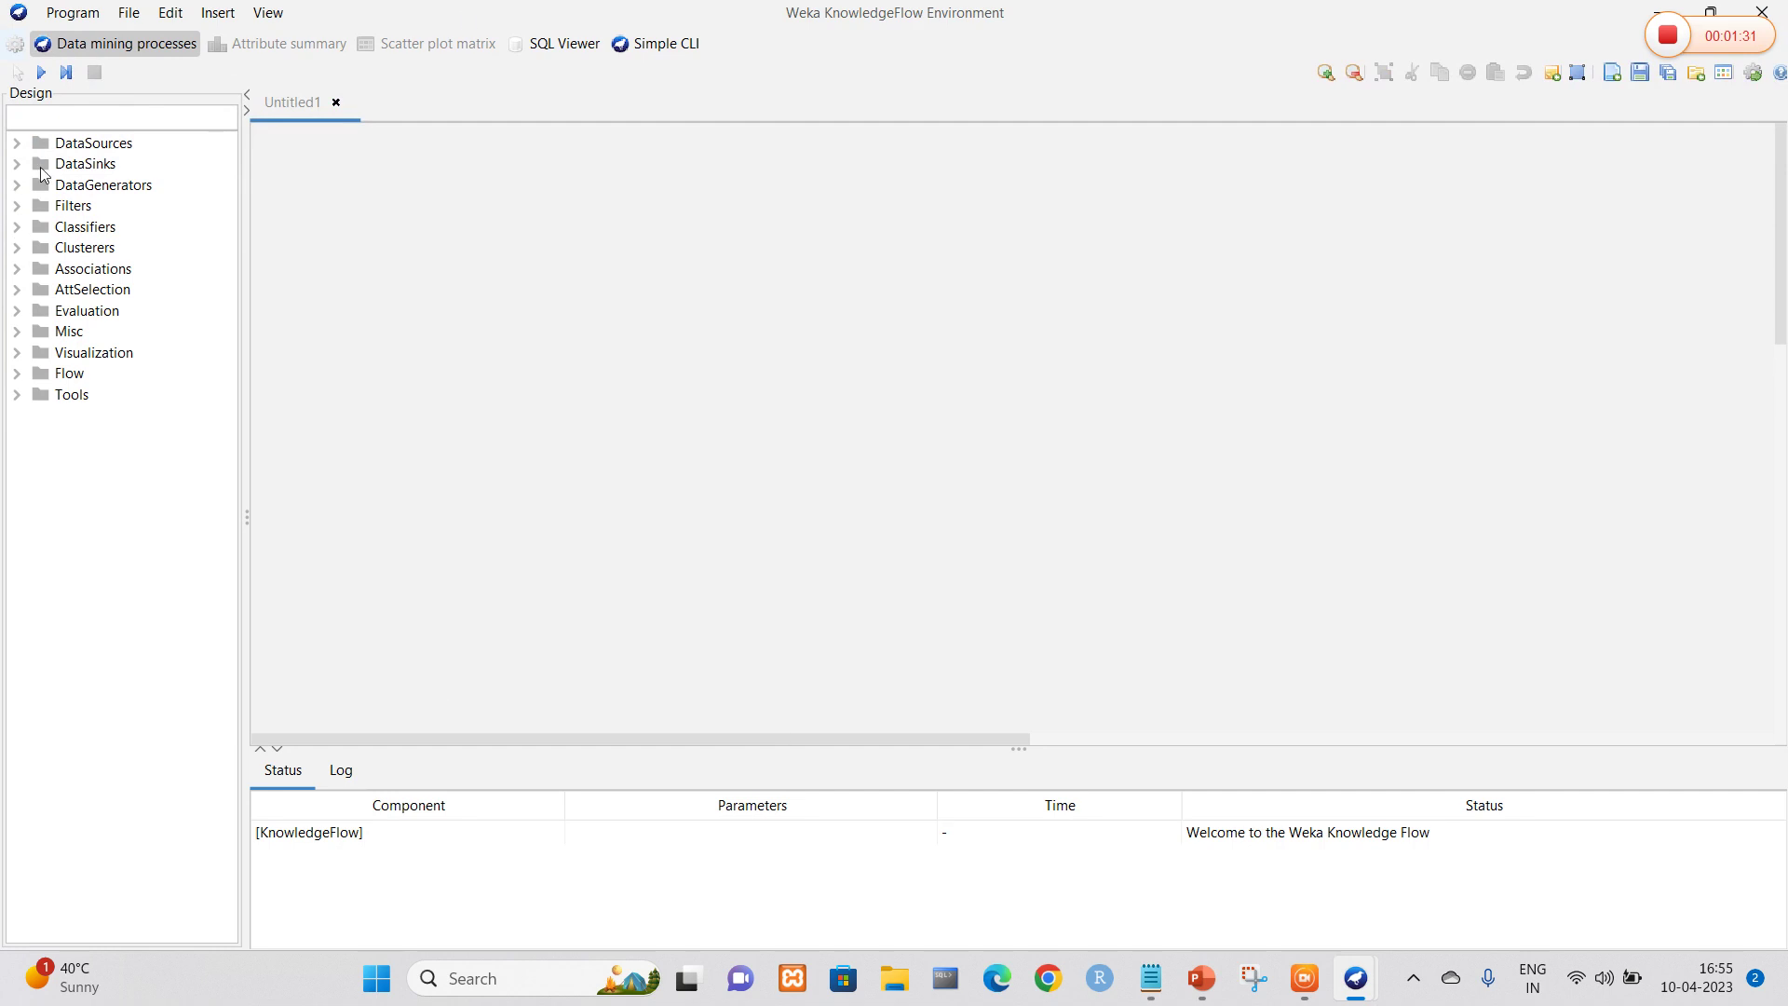
Step: Place an ArffLoader data source on the canvas
click(18, 144)
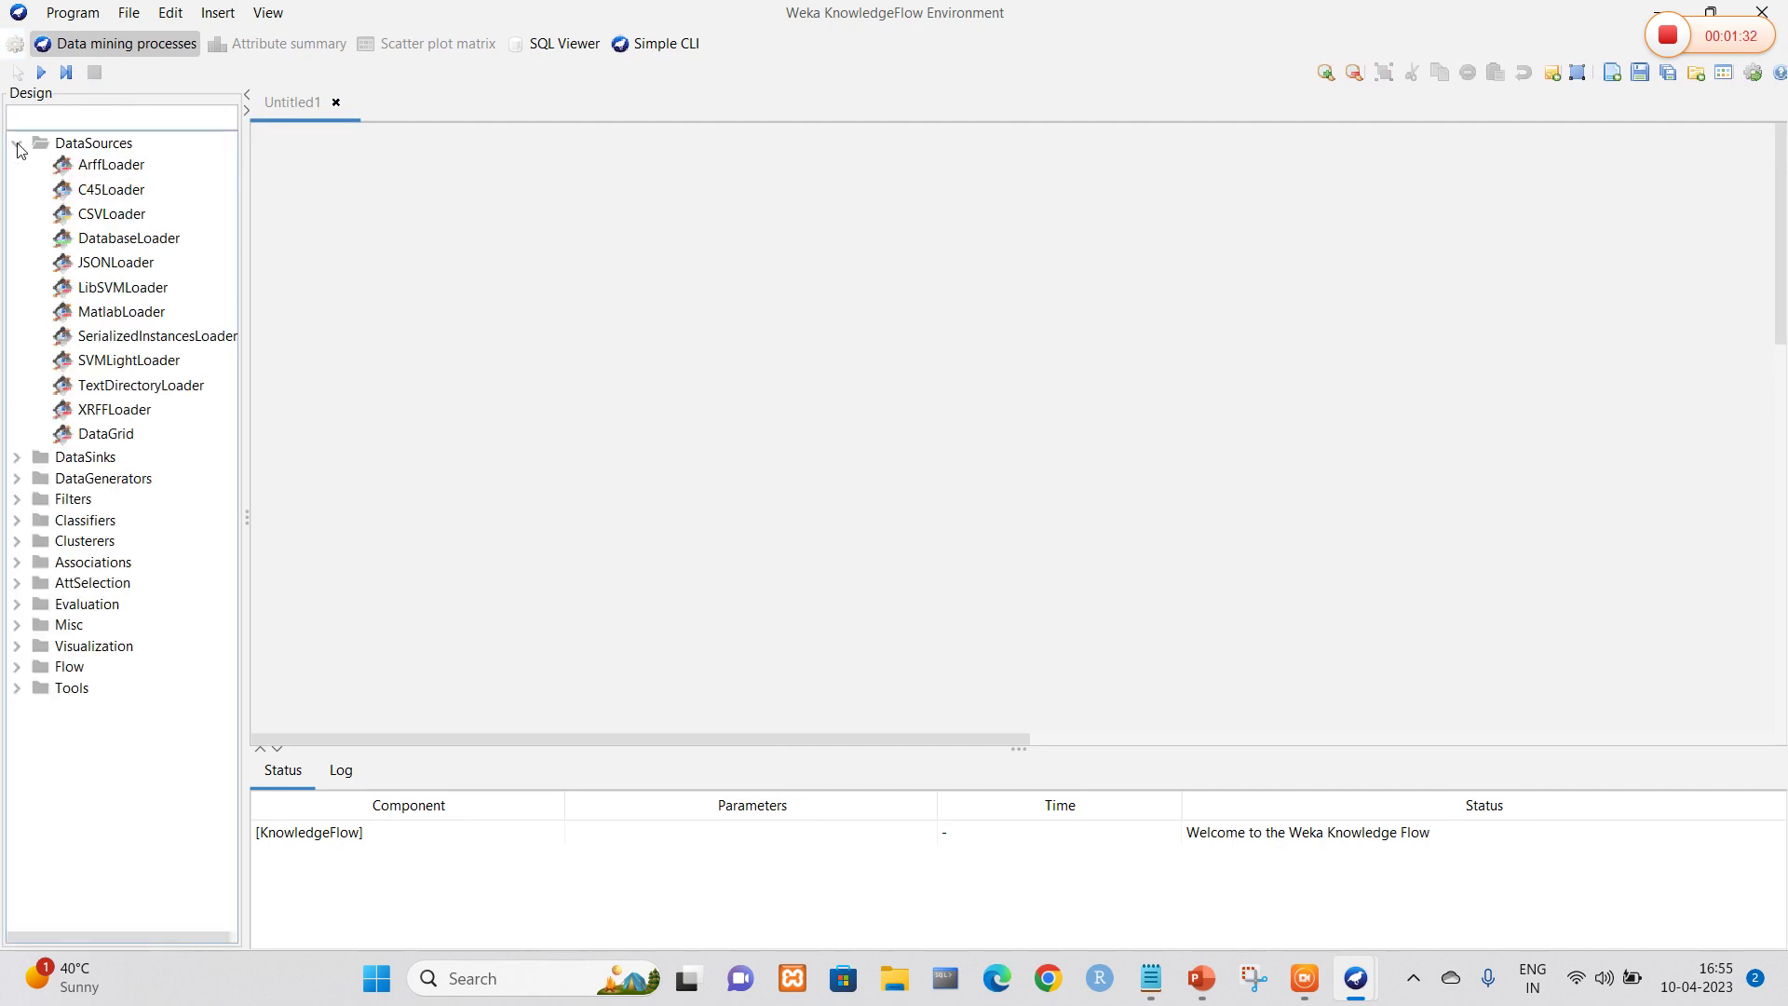
click(91, 168)
click(556, 261)
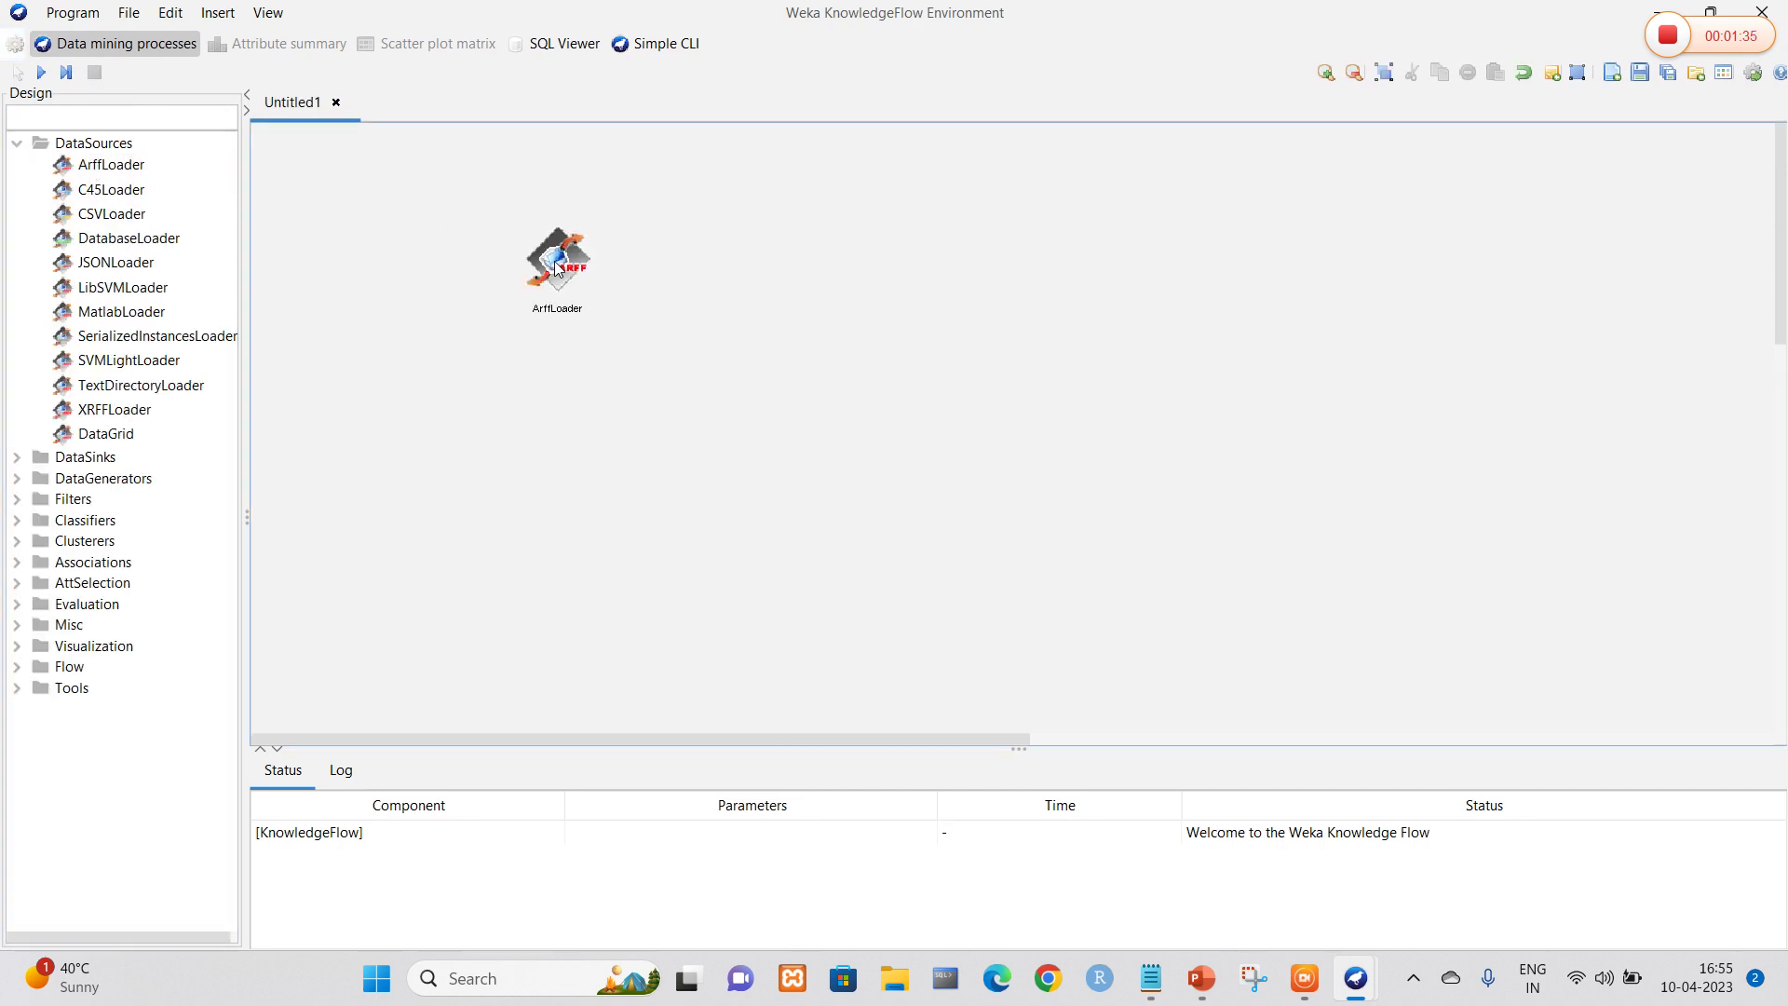
Step: Place a supervised AttributeSelection filter on the canvas
click(16, 499)
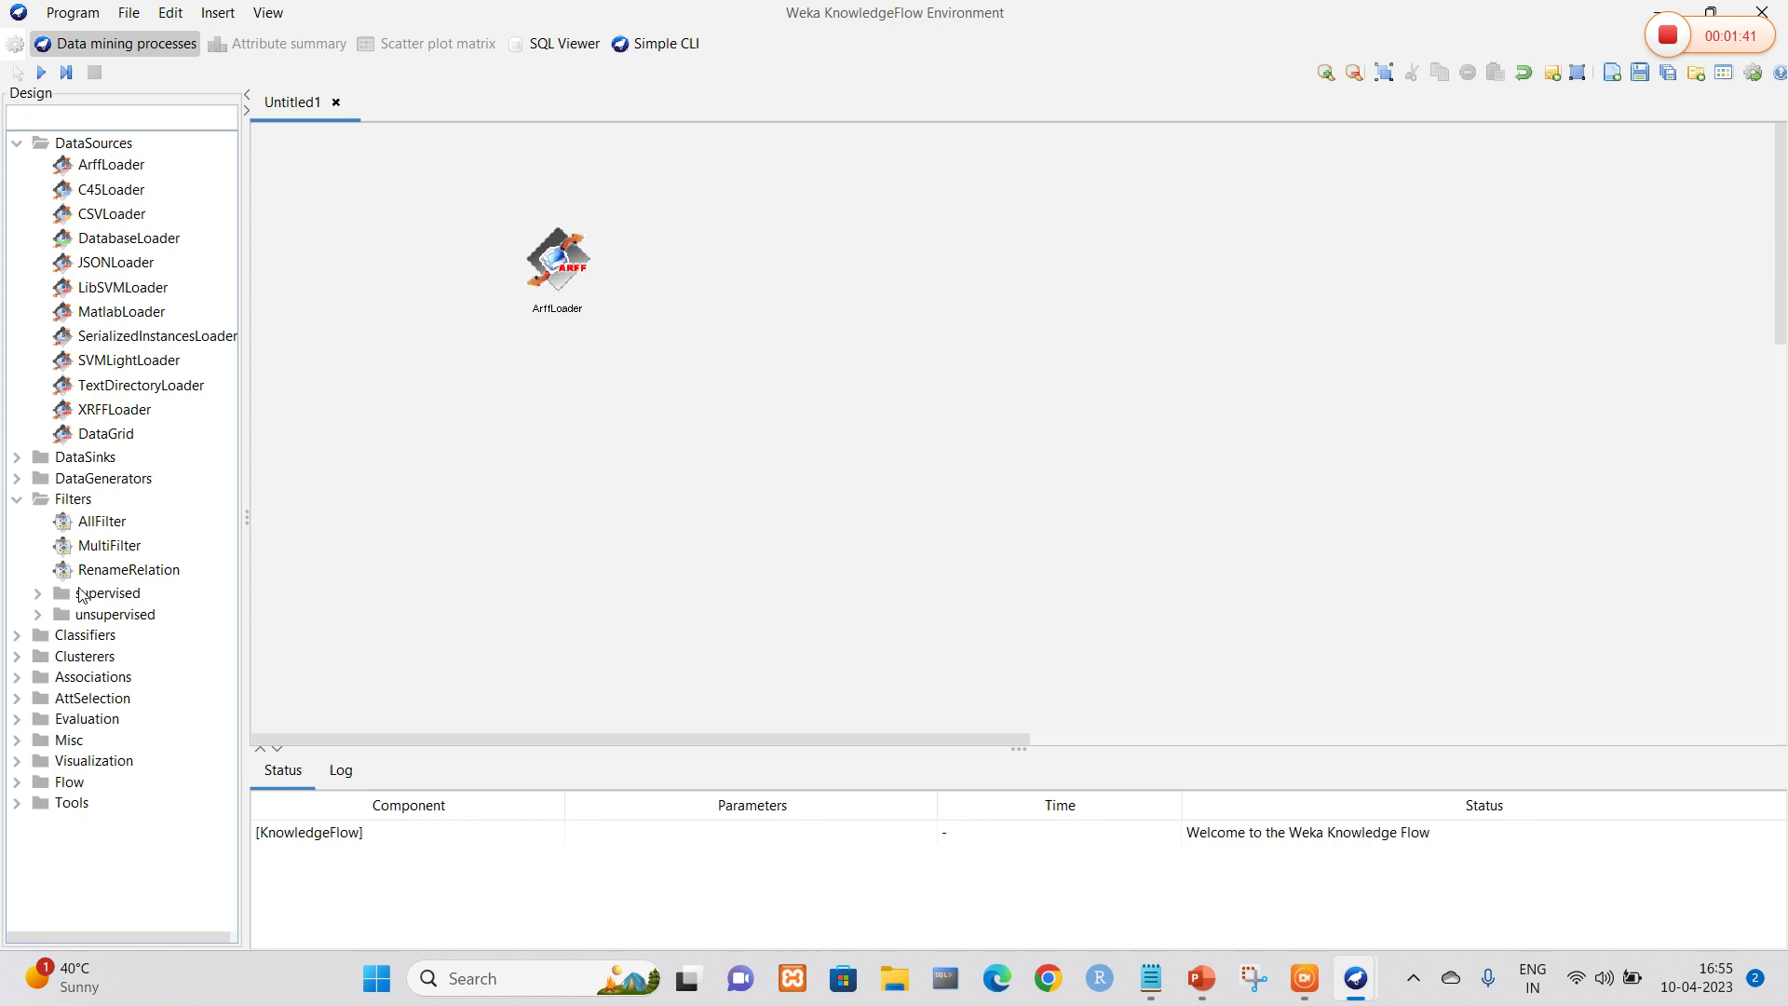
click(38, 593)
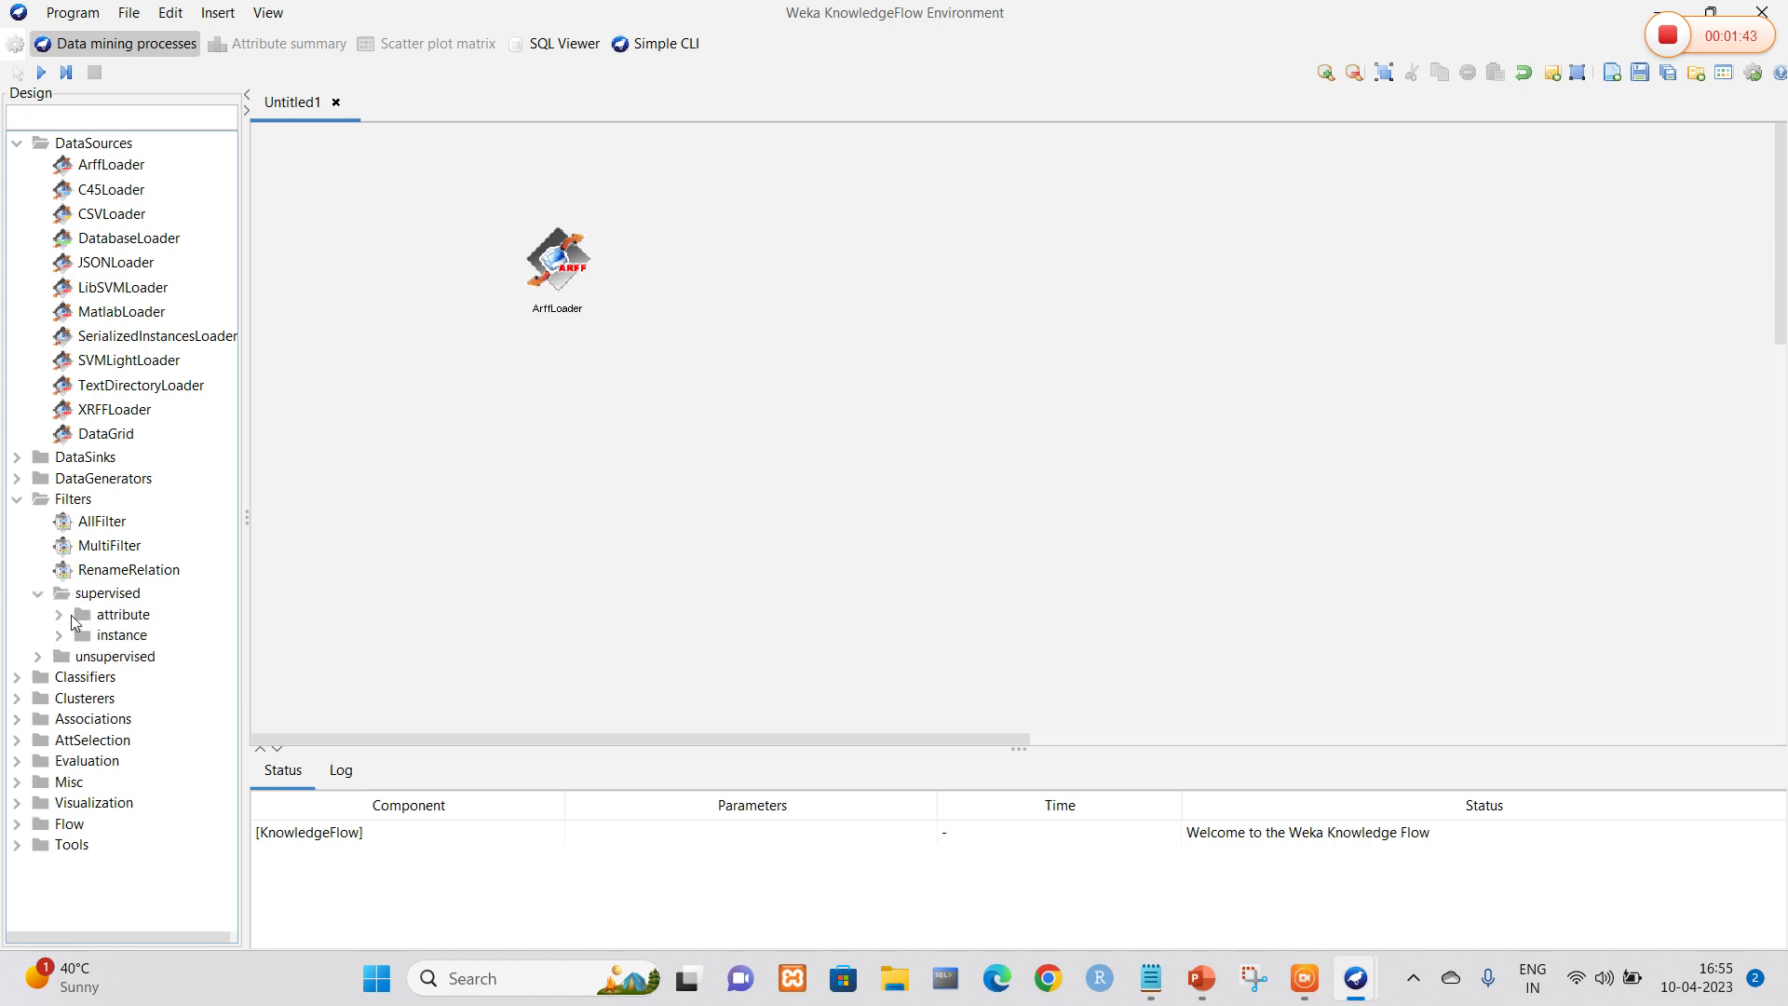
click(58, 615)
click(153, 661)
click(701, 272)
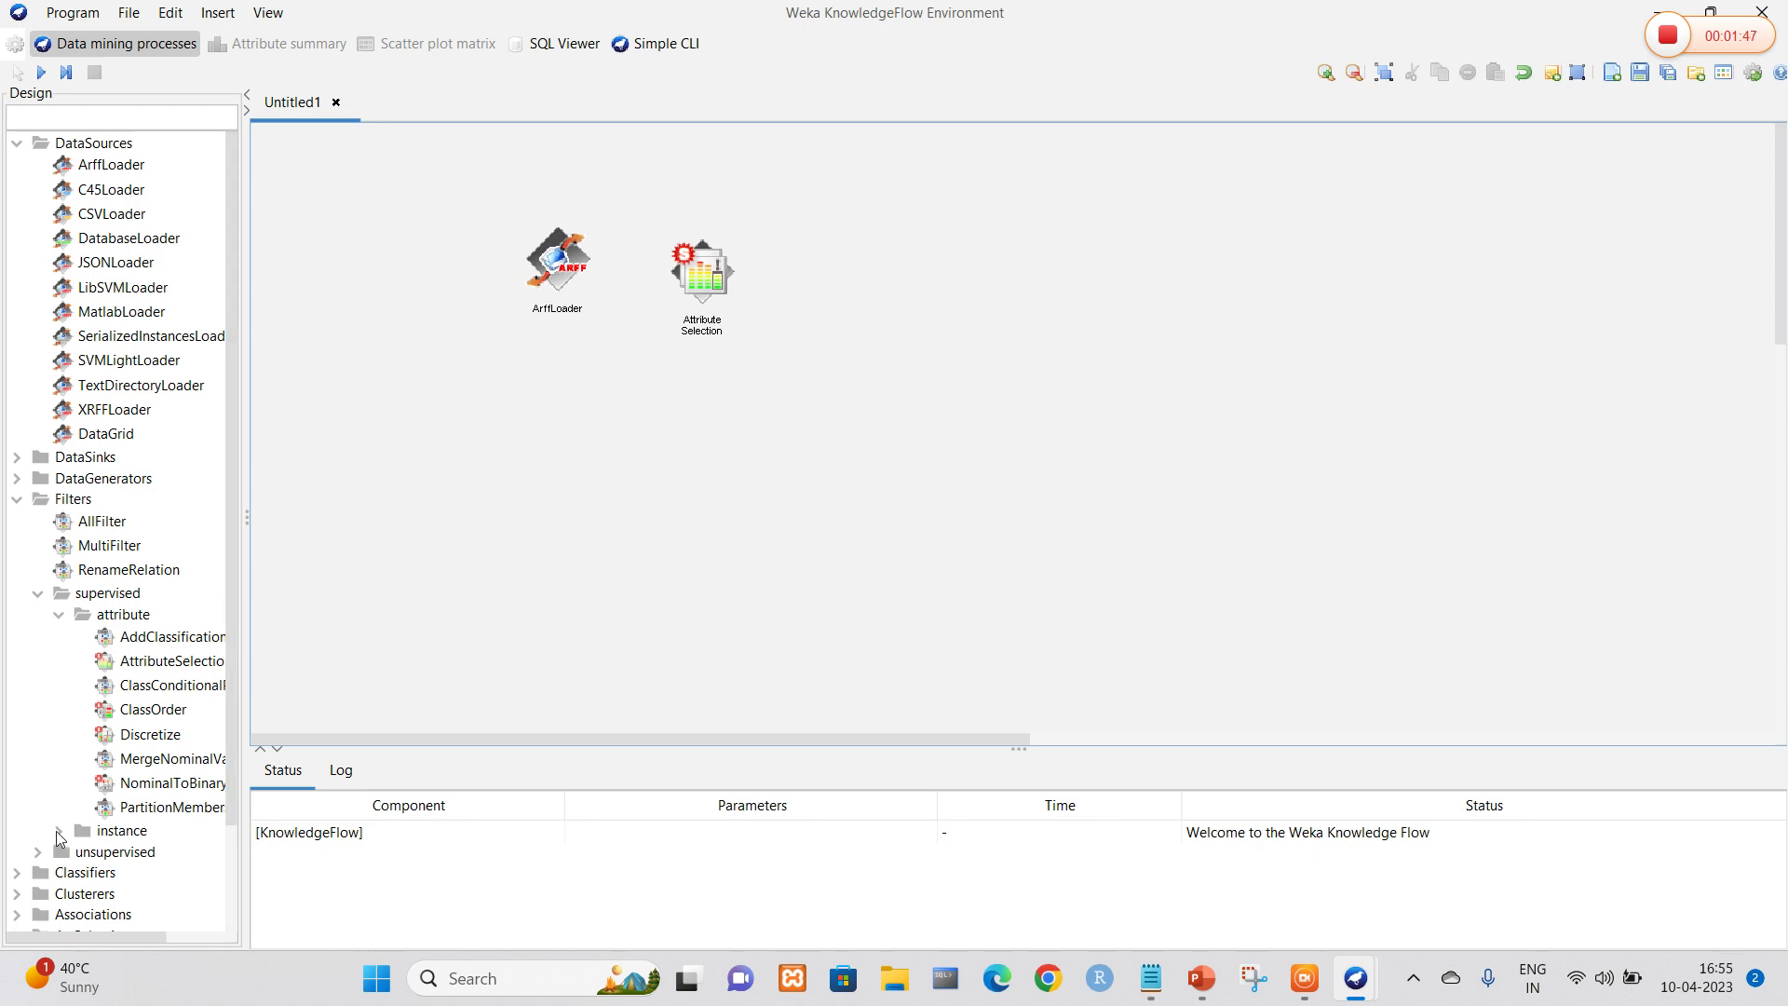
Step: Place an unsupervised Normalize filter to the right of AttributeSelection
click(38, 851)
scroll(225, 775, down, 3)
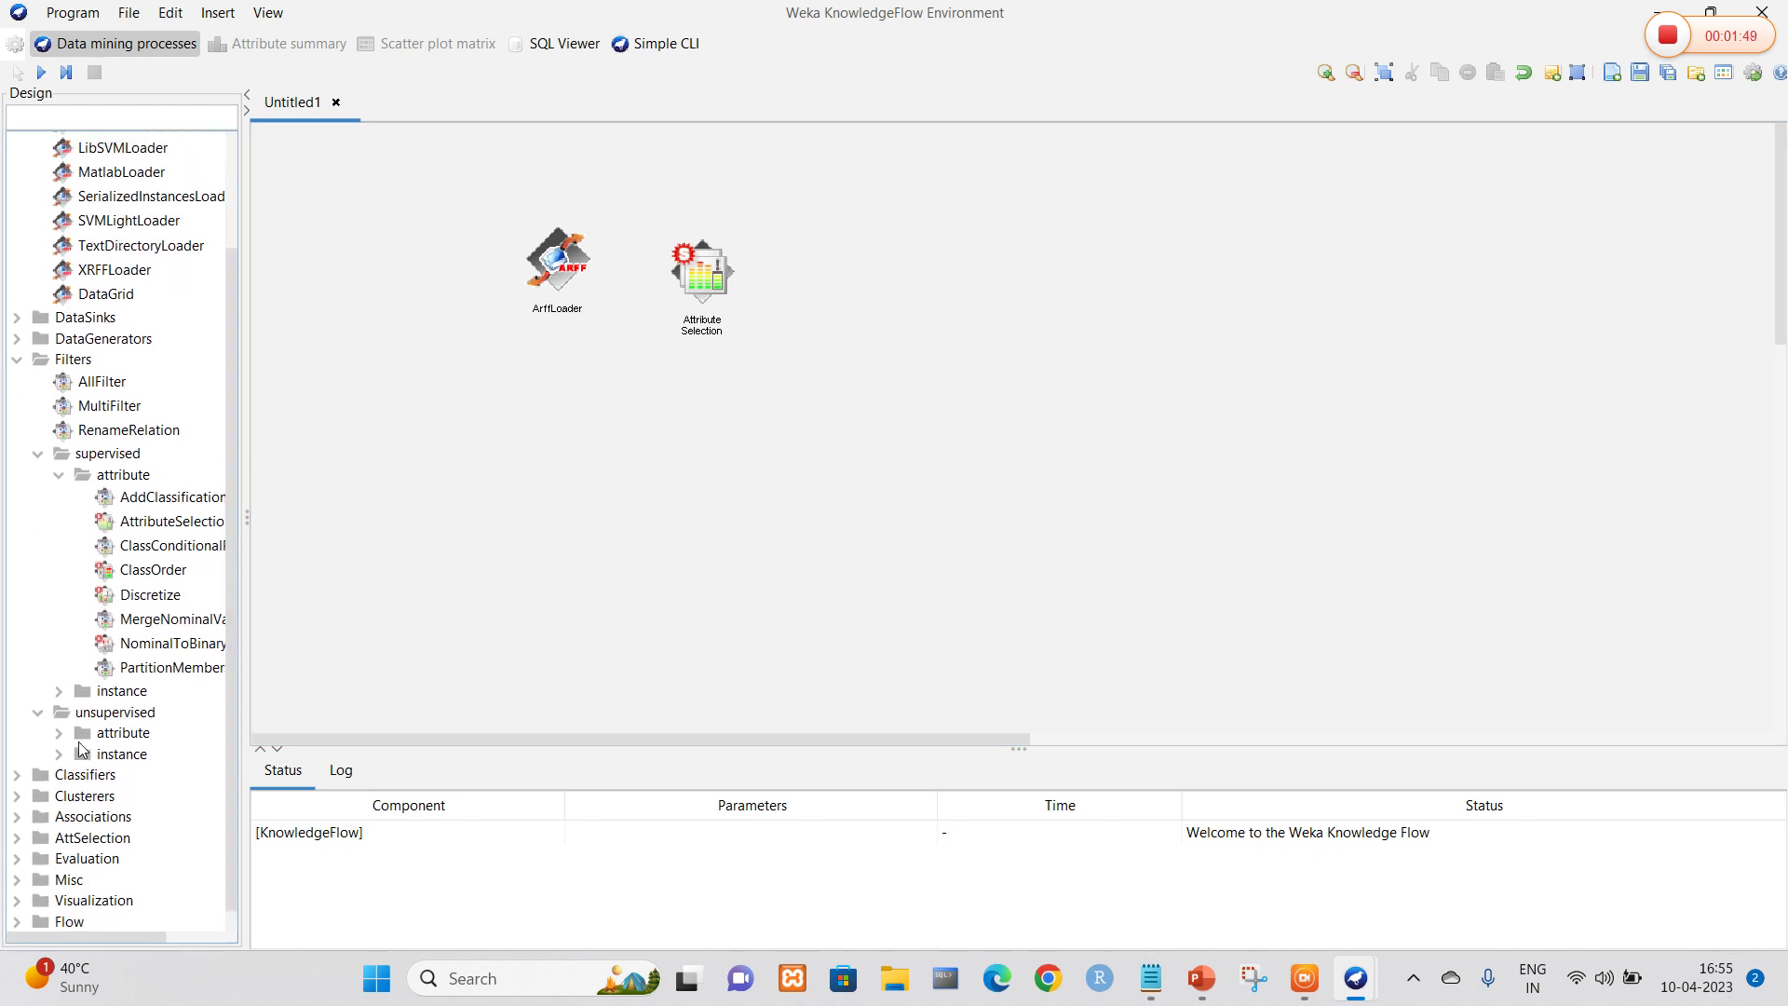
click(59, 734)
click(154, 801)
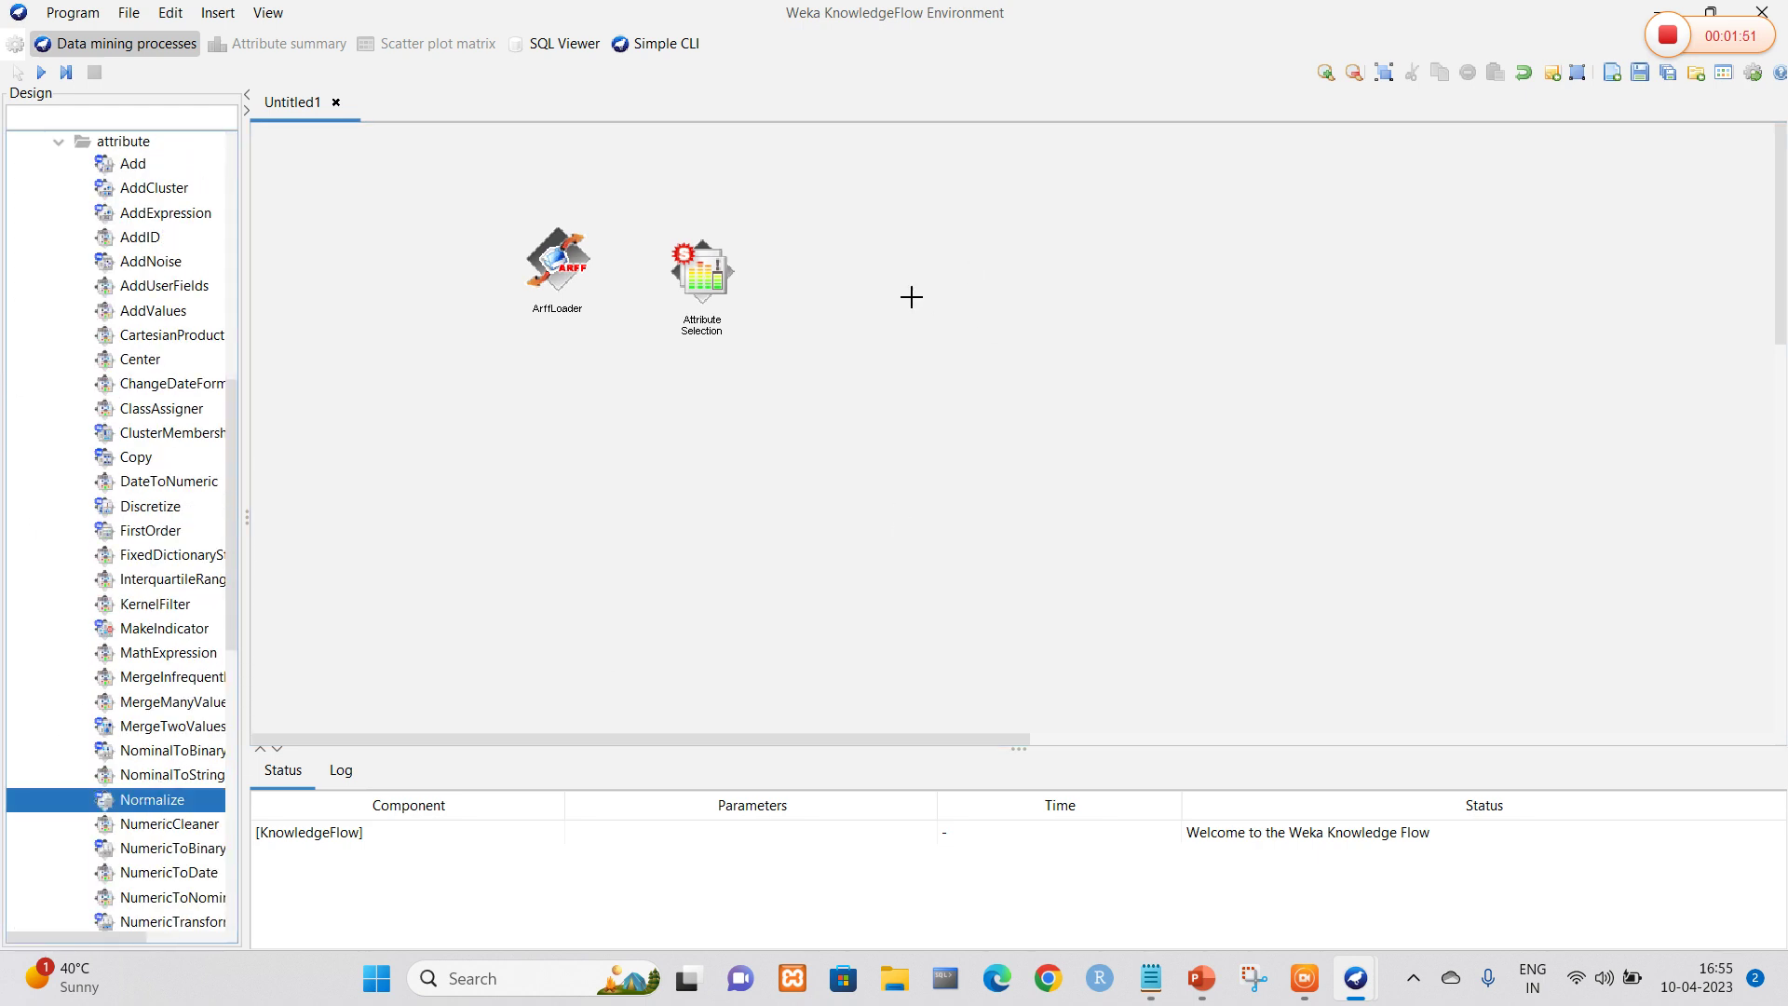
click(910, 296)
Step: Place an ArffSaver right of Normalize and nudge the ArffLoader left
drag(233, 480, 37, 199)
click(17, 456)
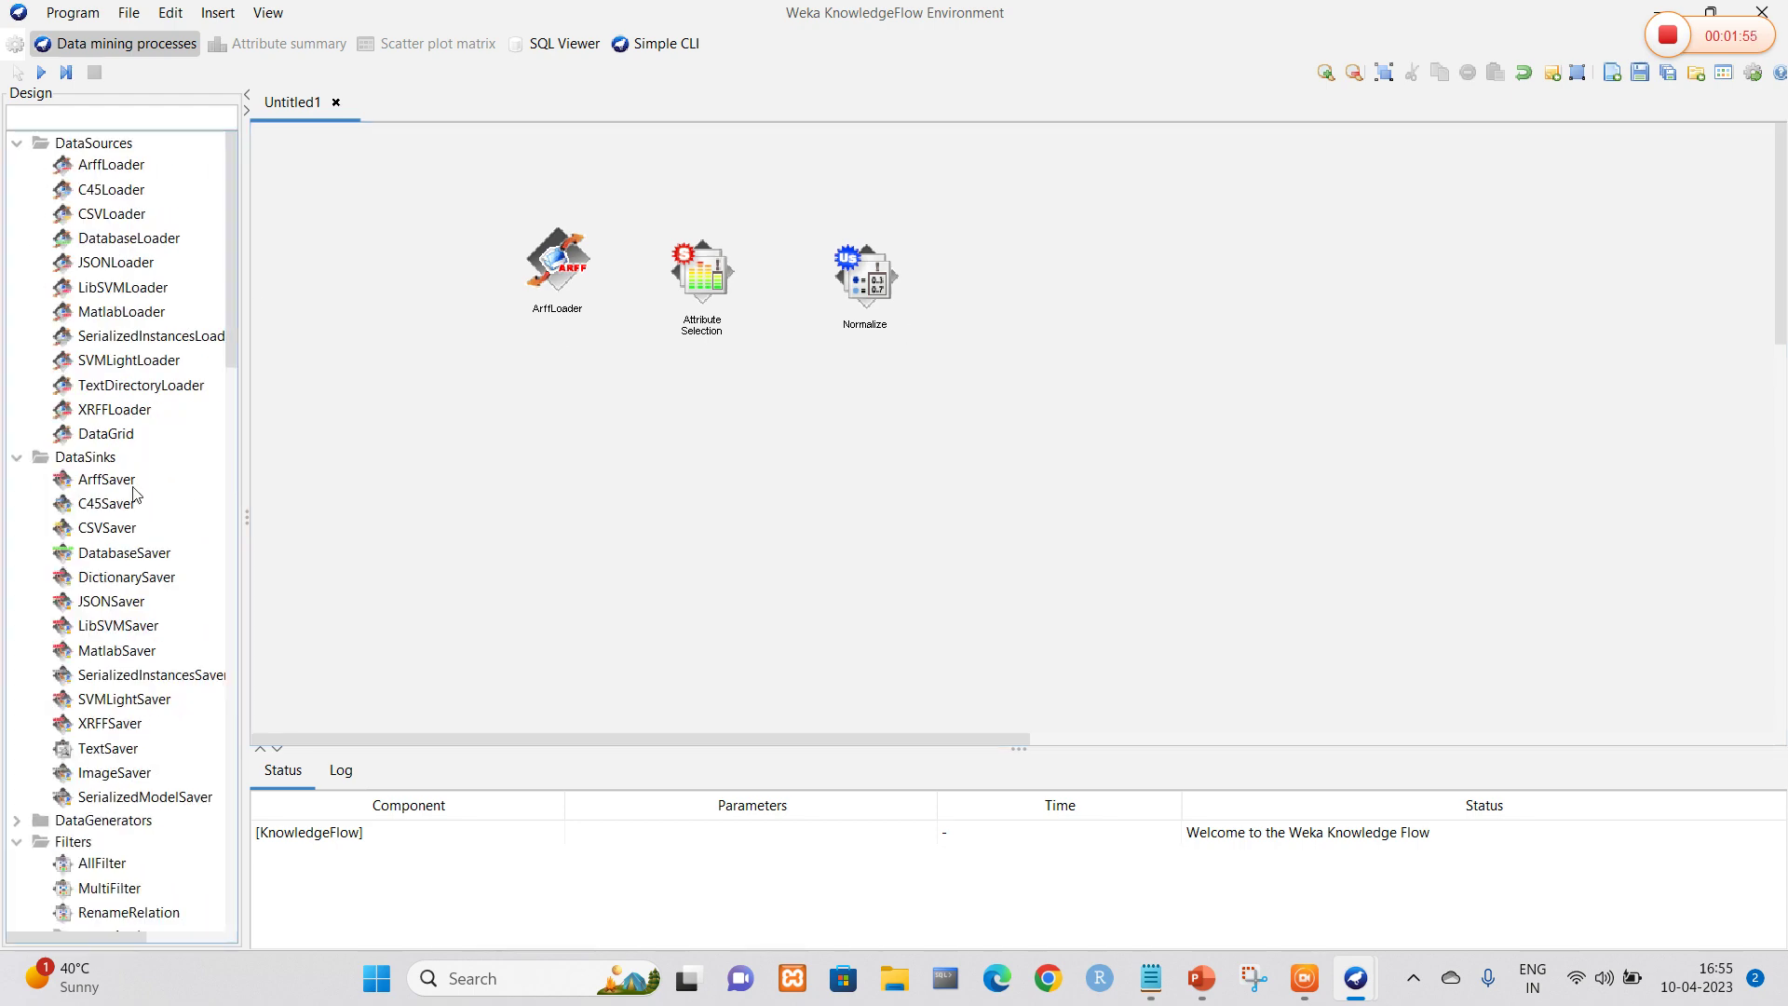
click(133, 487)
click(1062, 276)
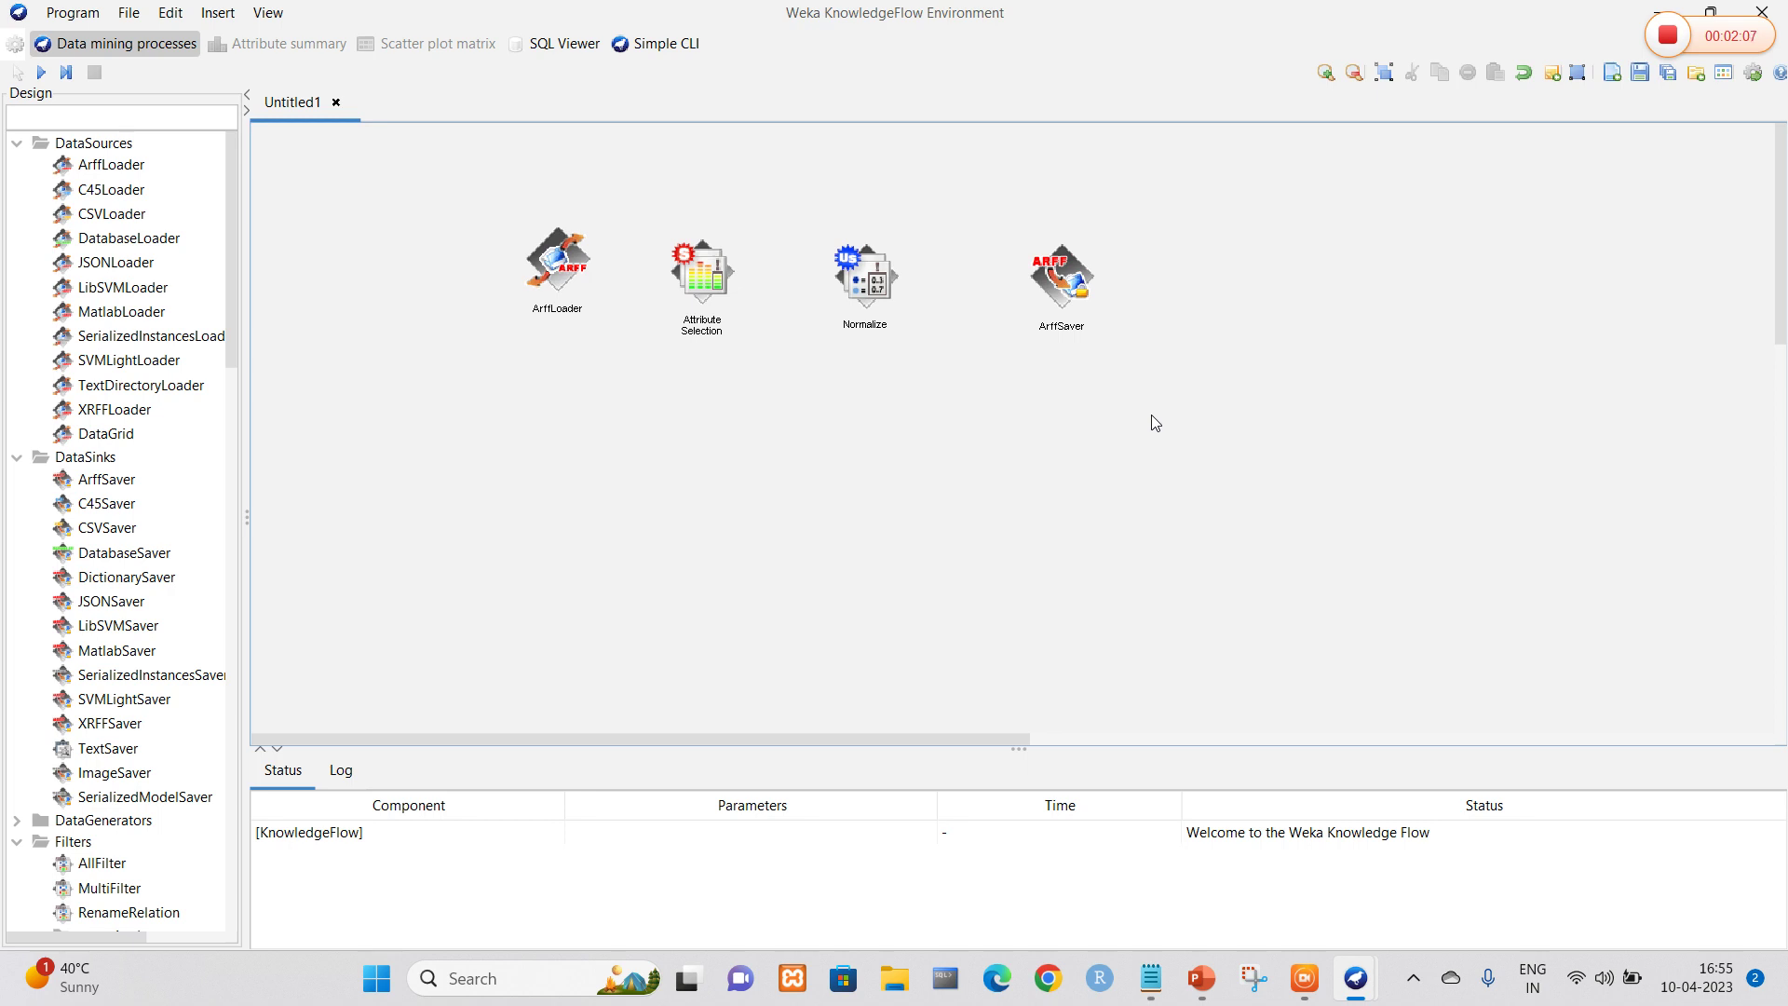
drag(565, 257, 559, 253)
Step: Configure the ArffLoader to read D:\weather.arff
right_click(560, 253)
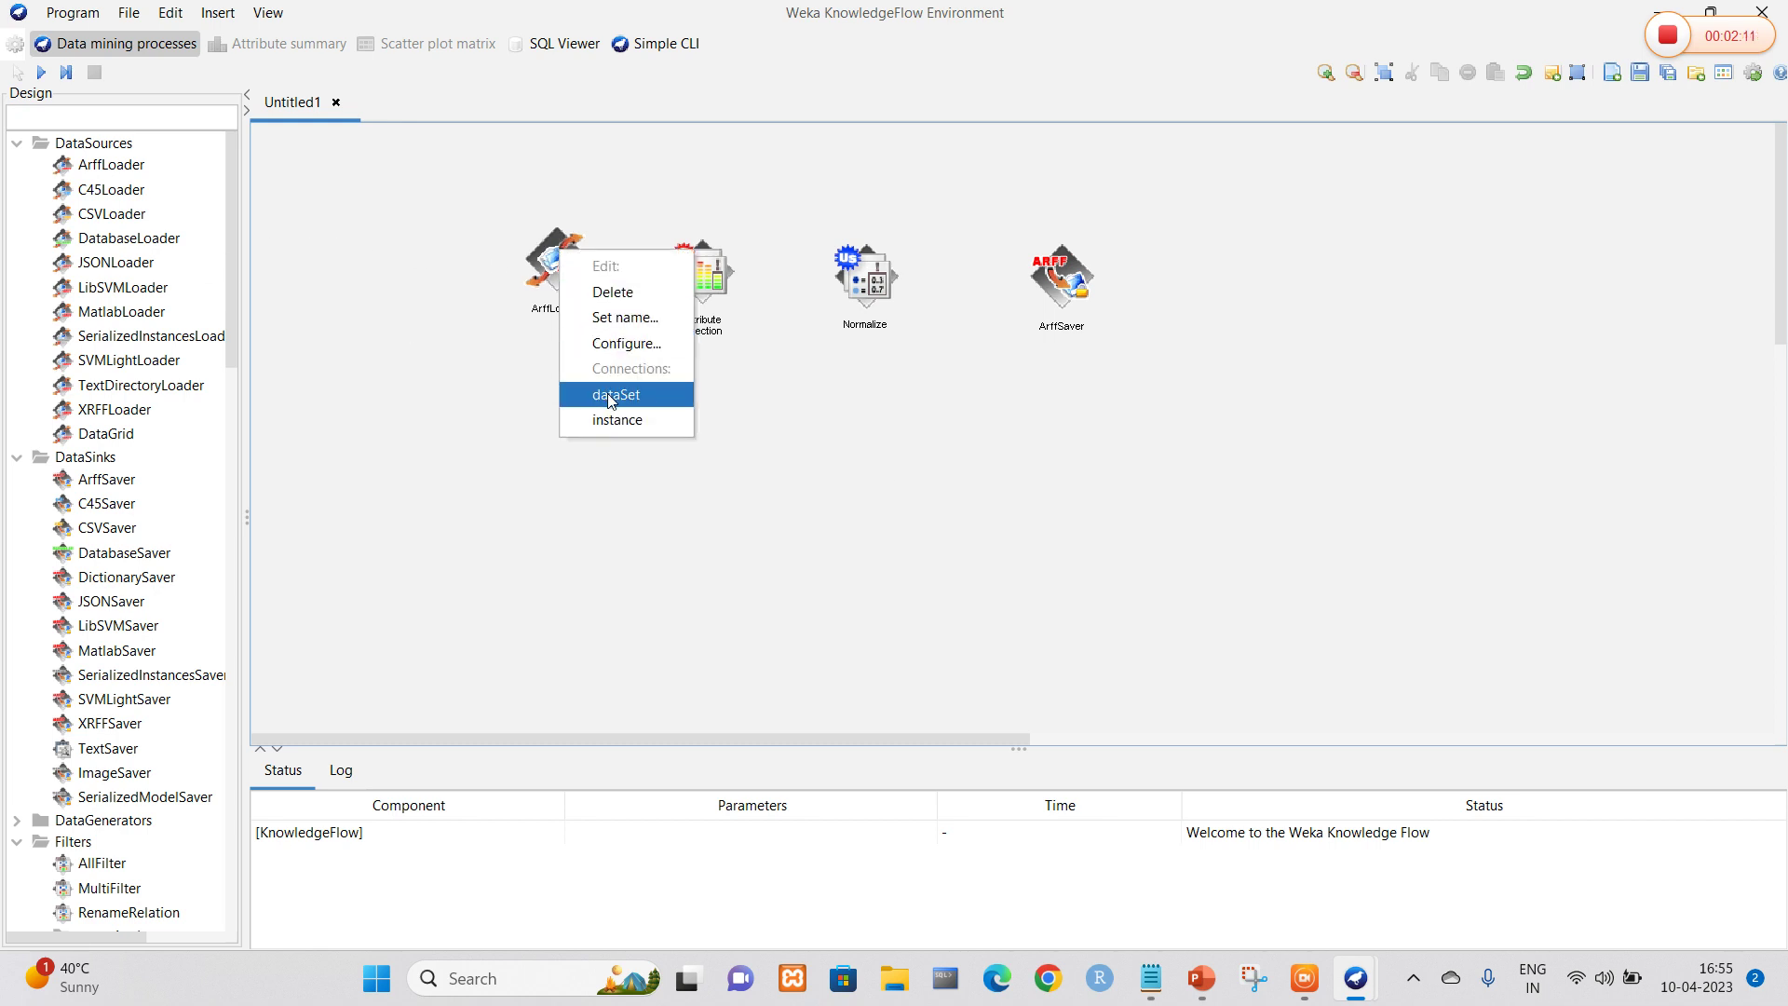
click(610, 398)
click(551, 300)
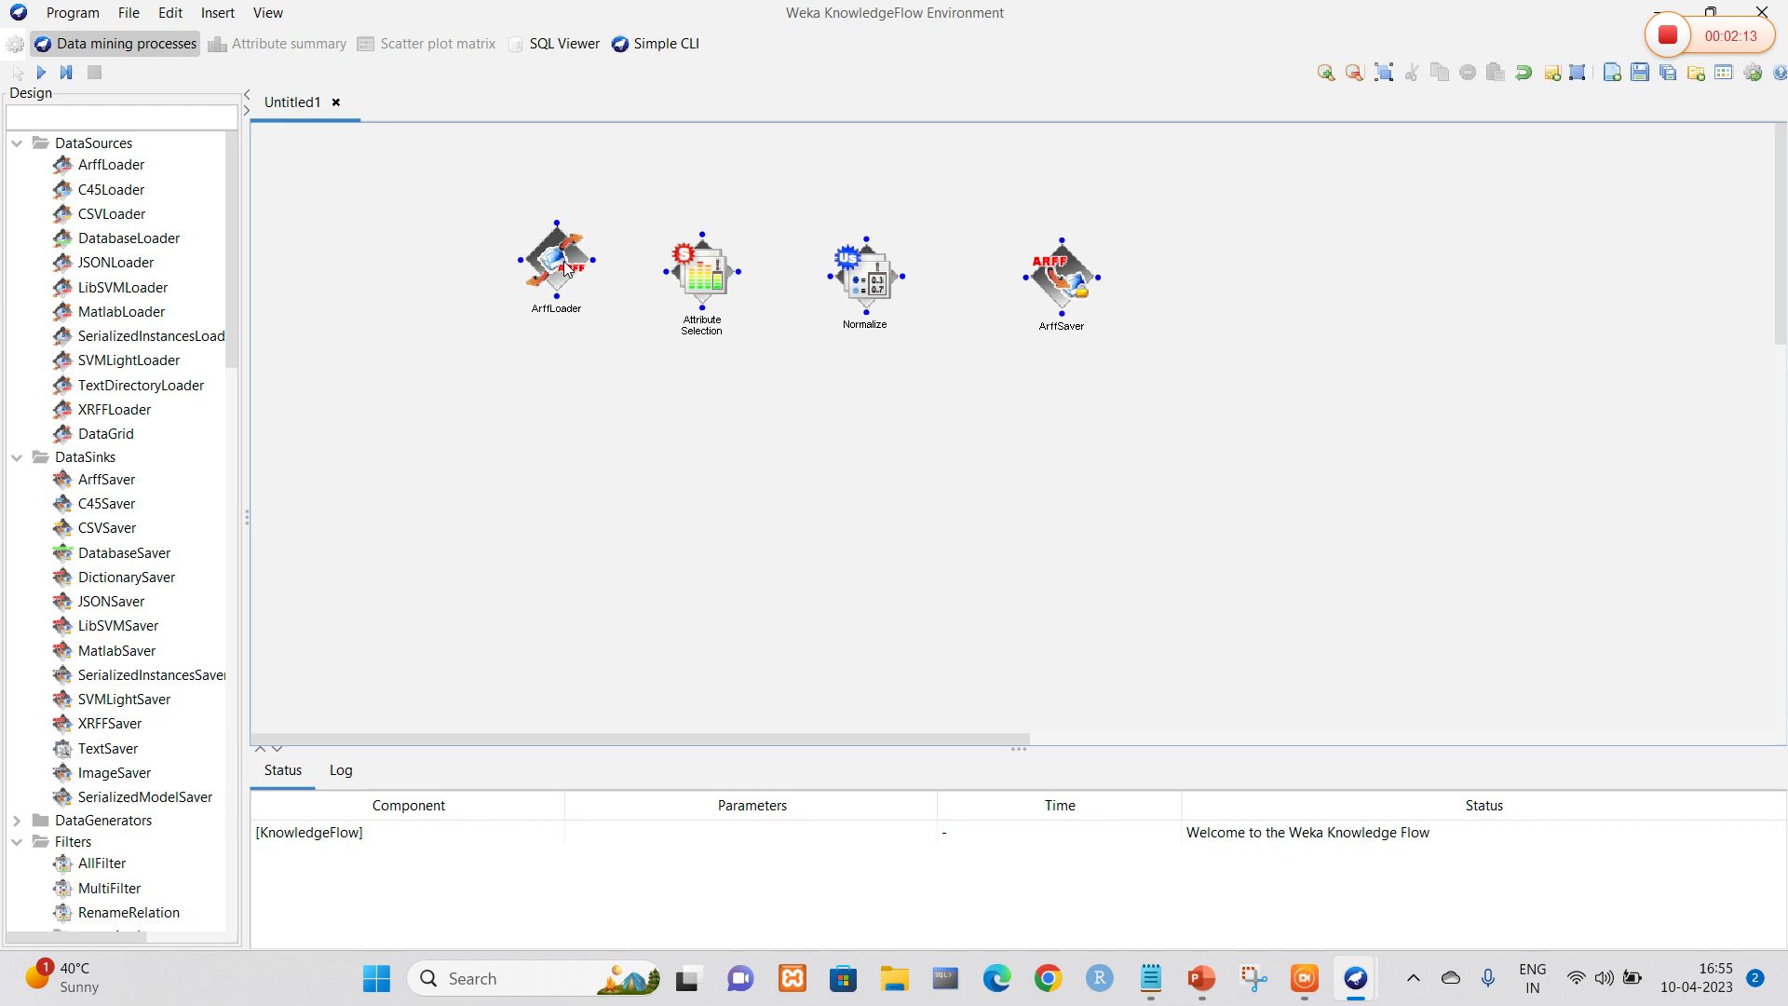
right_click(565, 267)
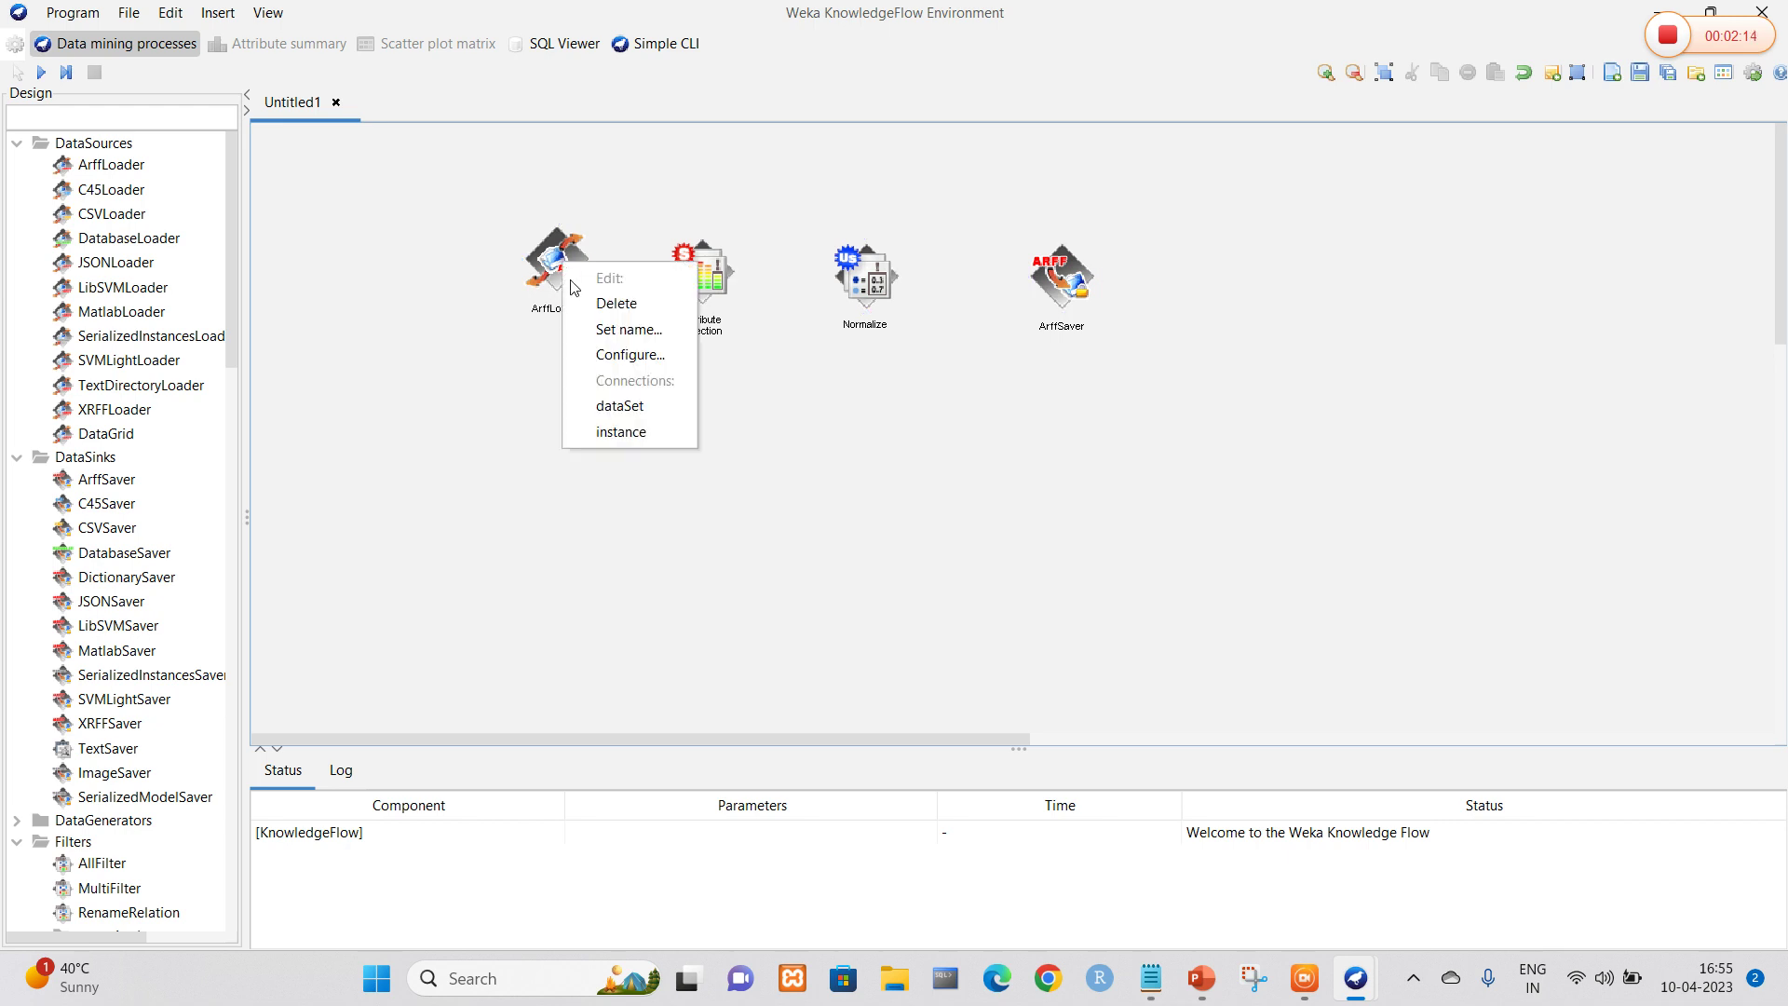
click(614, 352)
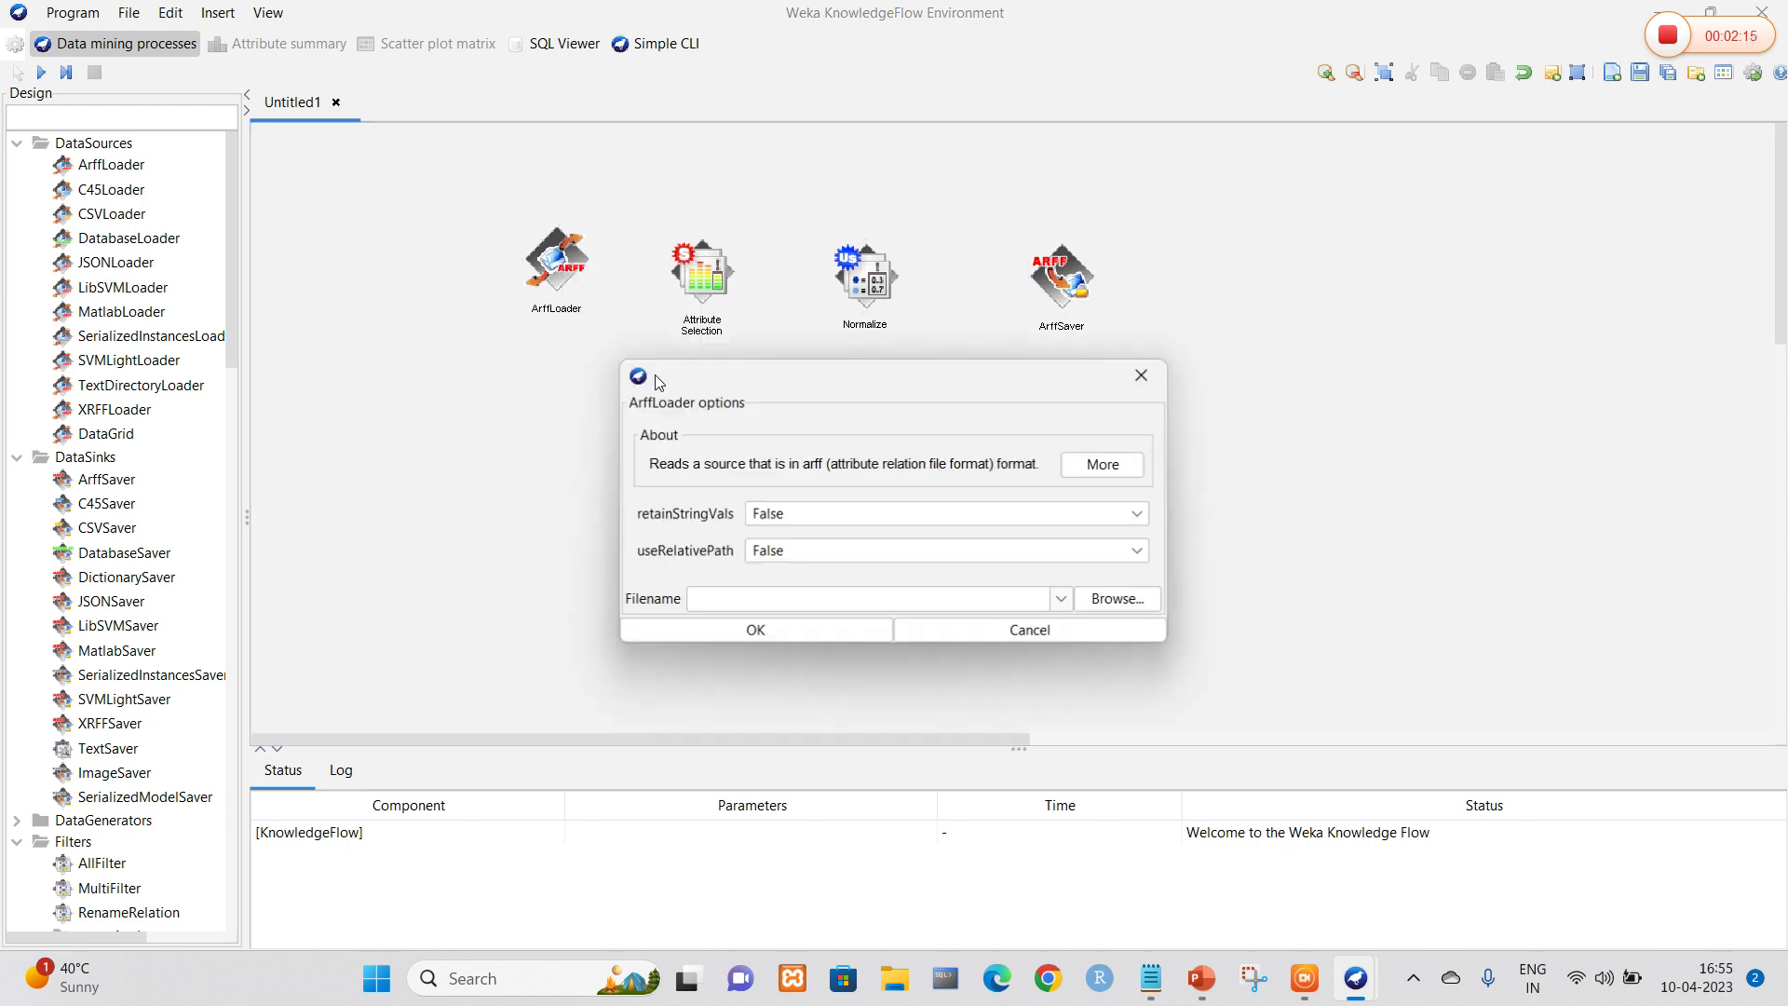
click(1120, 600)
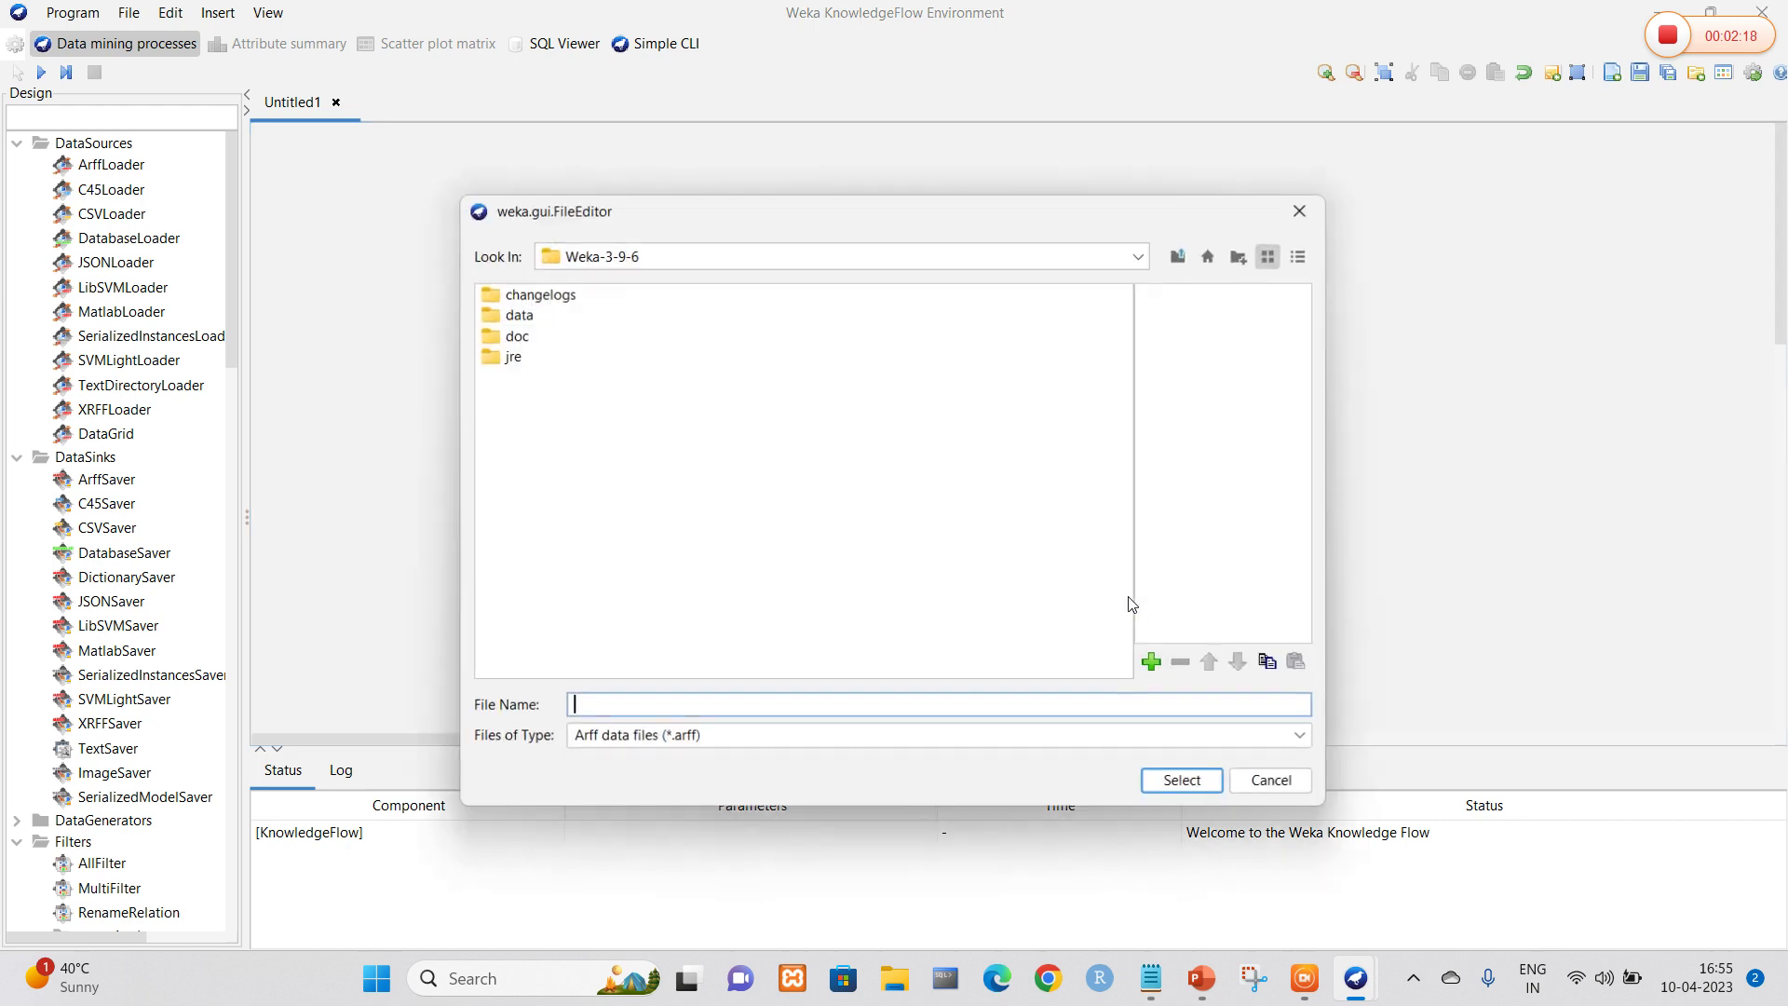
click(1141, 254)
click(752, 304)
click(959, 314)
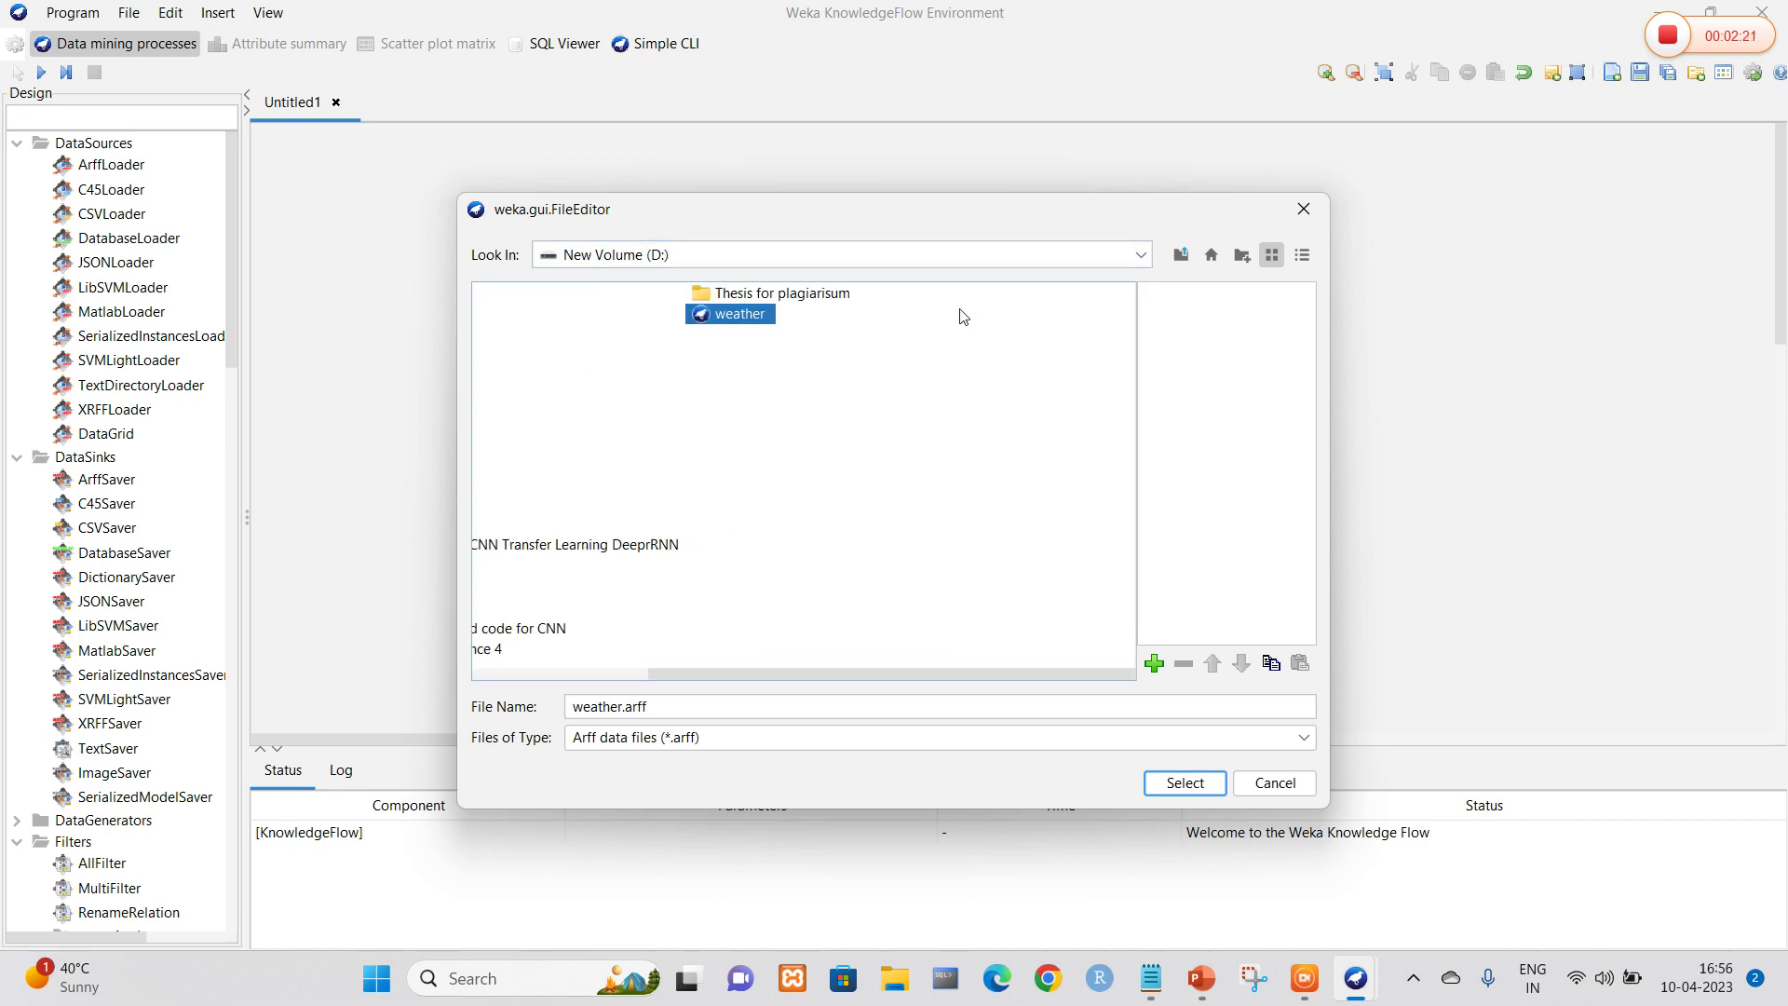
click(1186, 793)
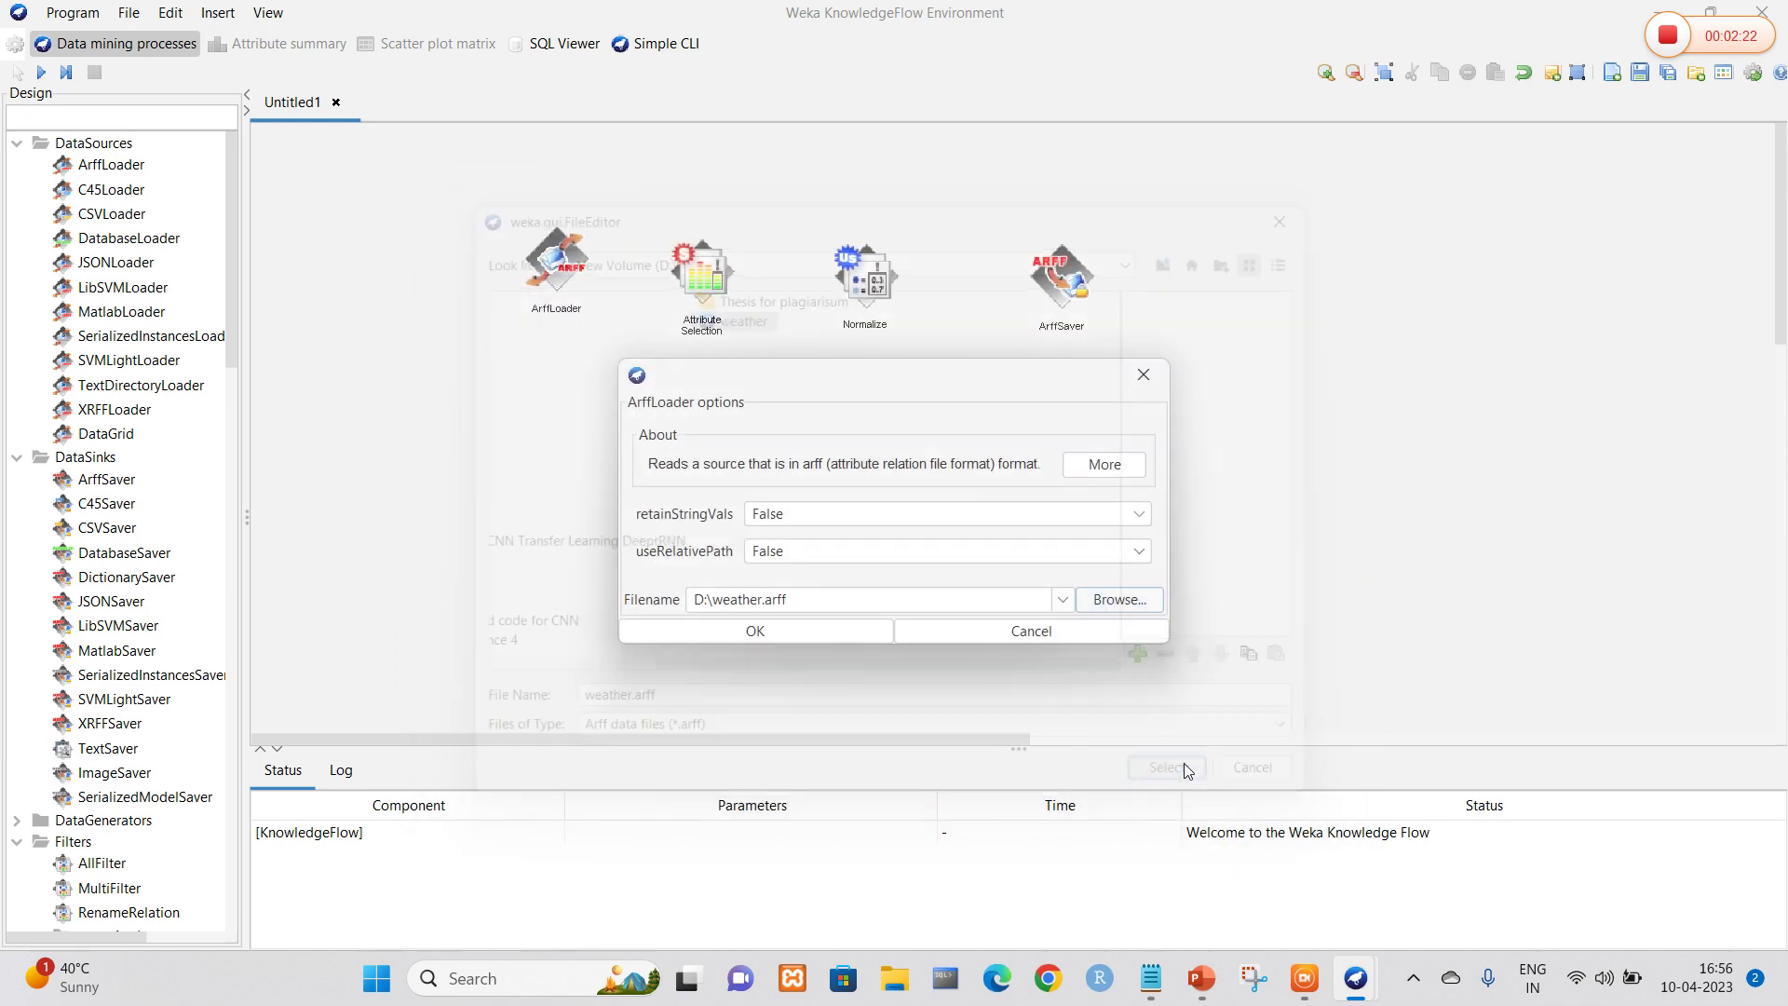
click(799, 633)
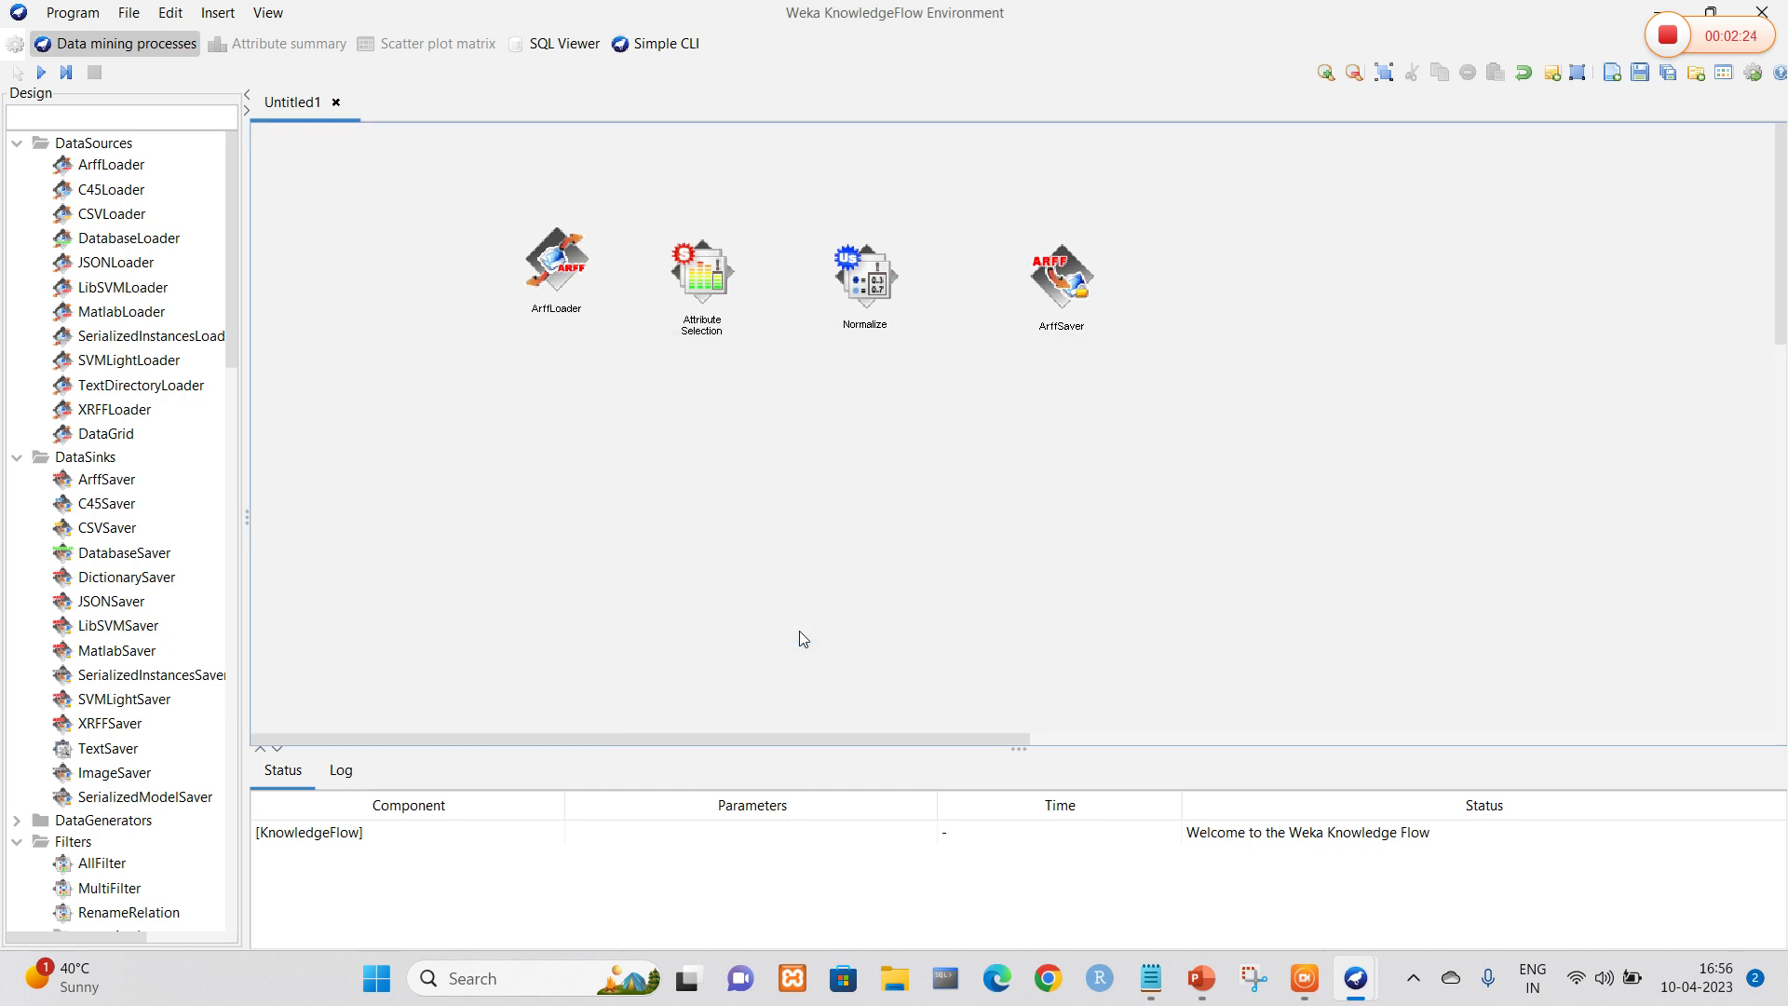
Step: Link ArffLoader to Attribute Selection via dataSet and move both closer together
right_click(549, 251)
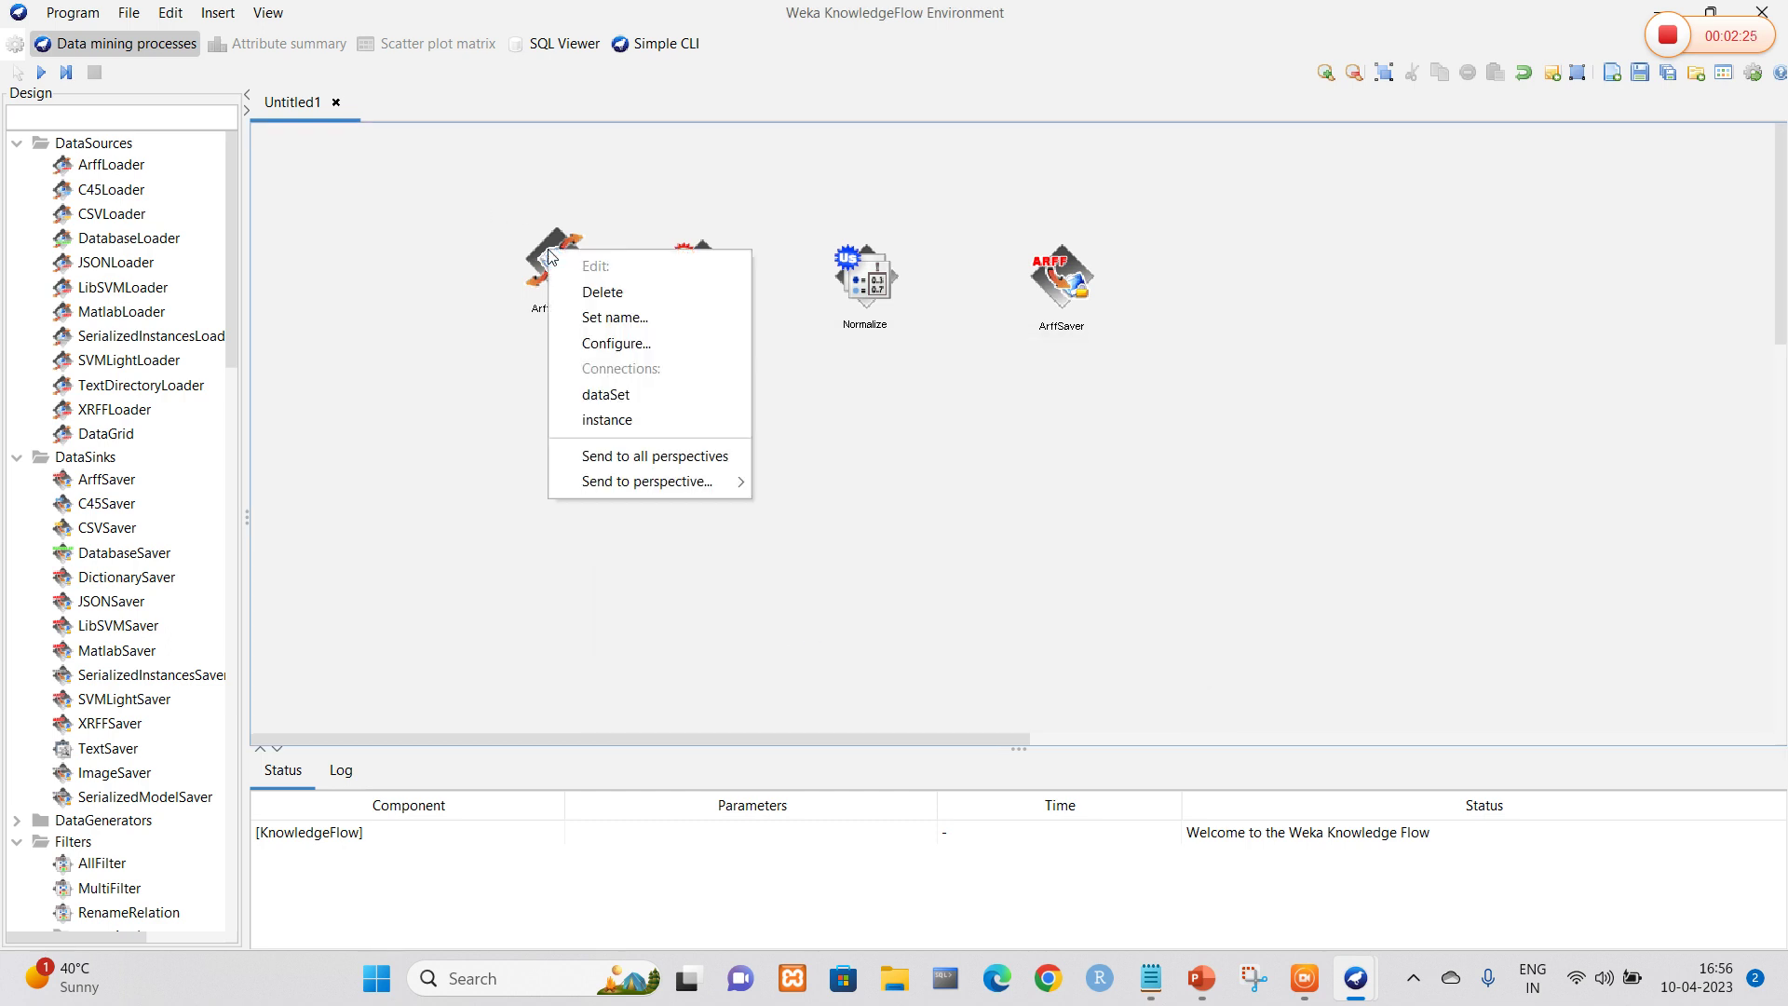
click(606, 395)
click(715, 281)
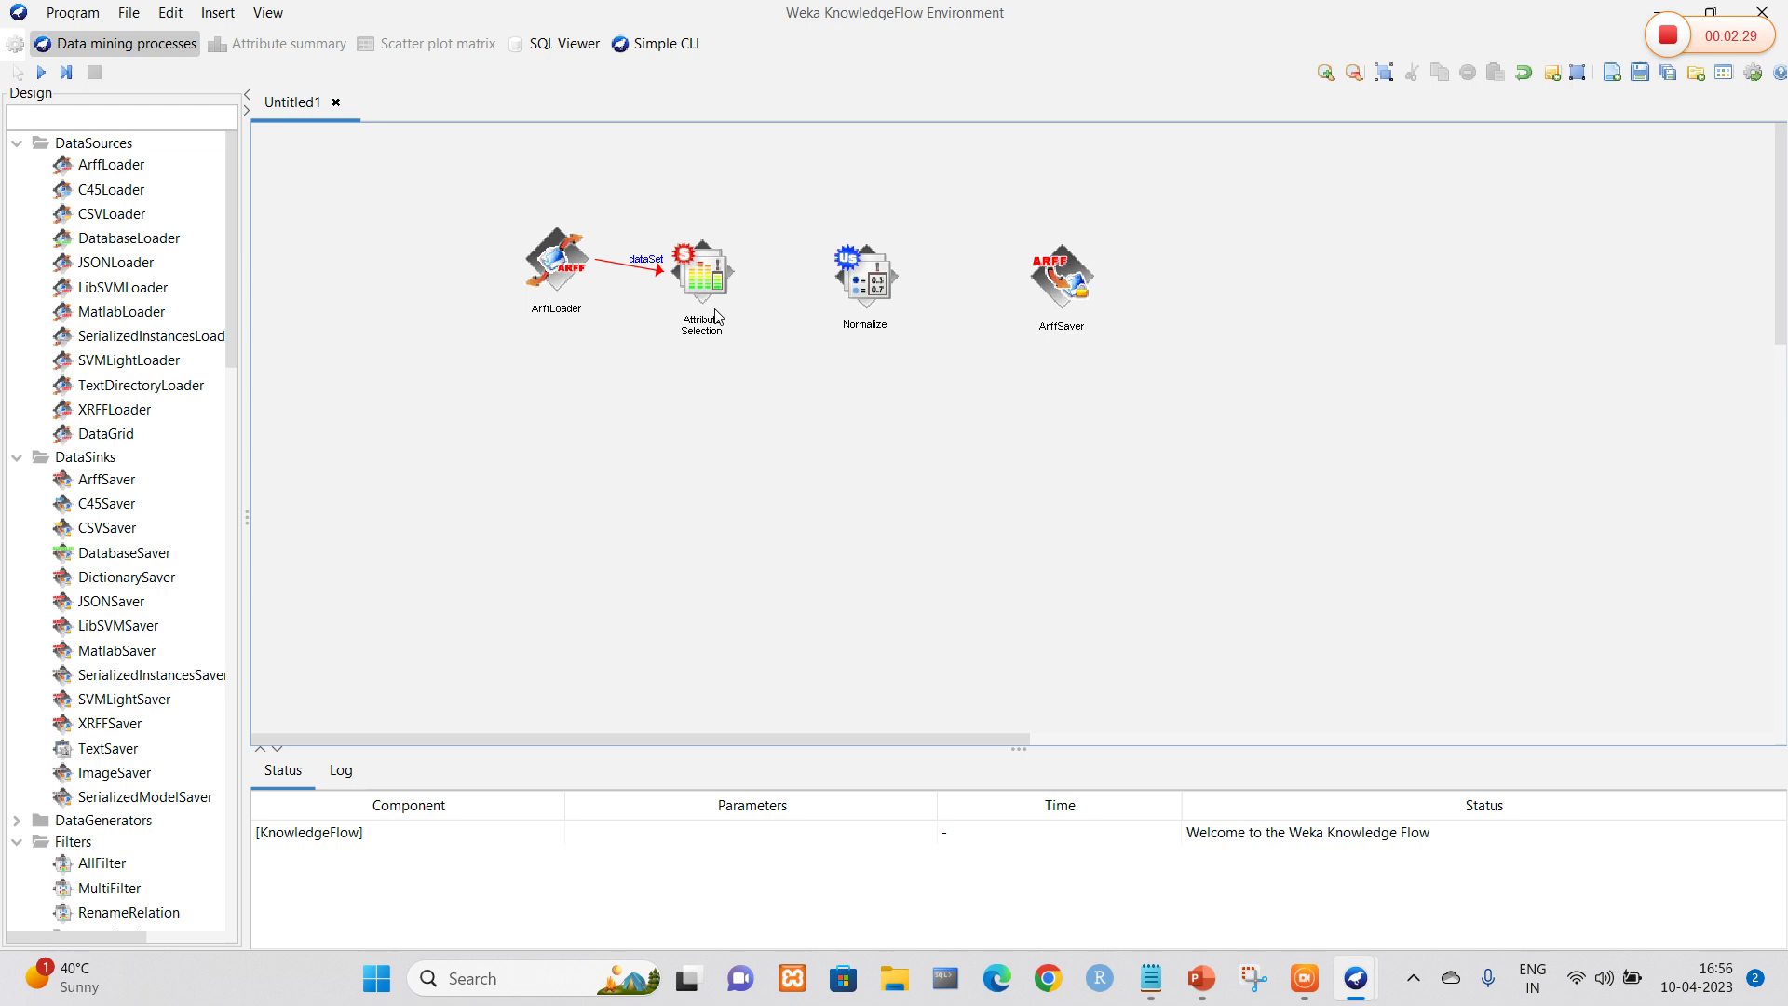
drag(559, 271, 416, 284)
drag(698, 272, 658, 277)
Step: Review Attribute Selection settings, keeping BestFirst as the search method
right_click(658, 290)
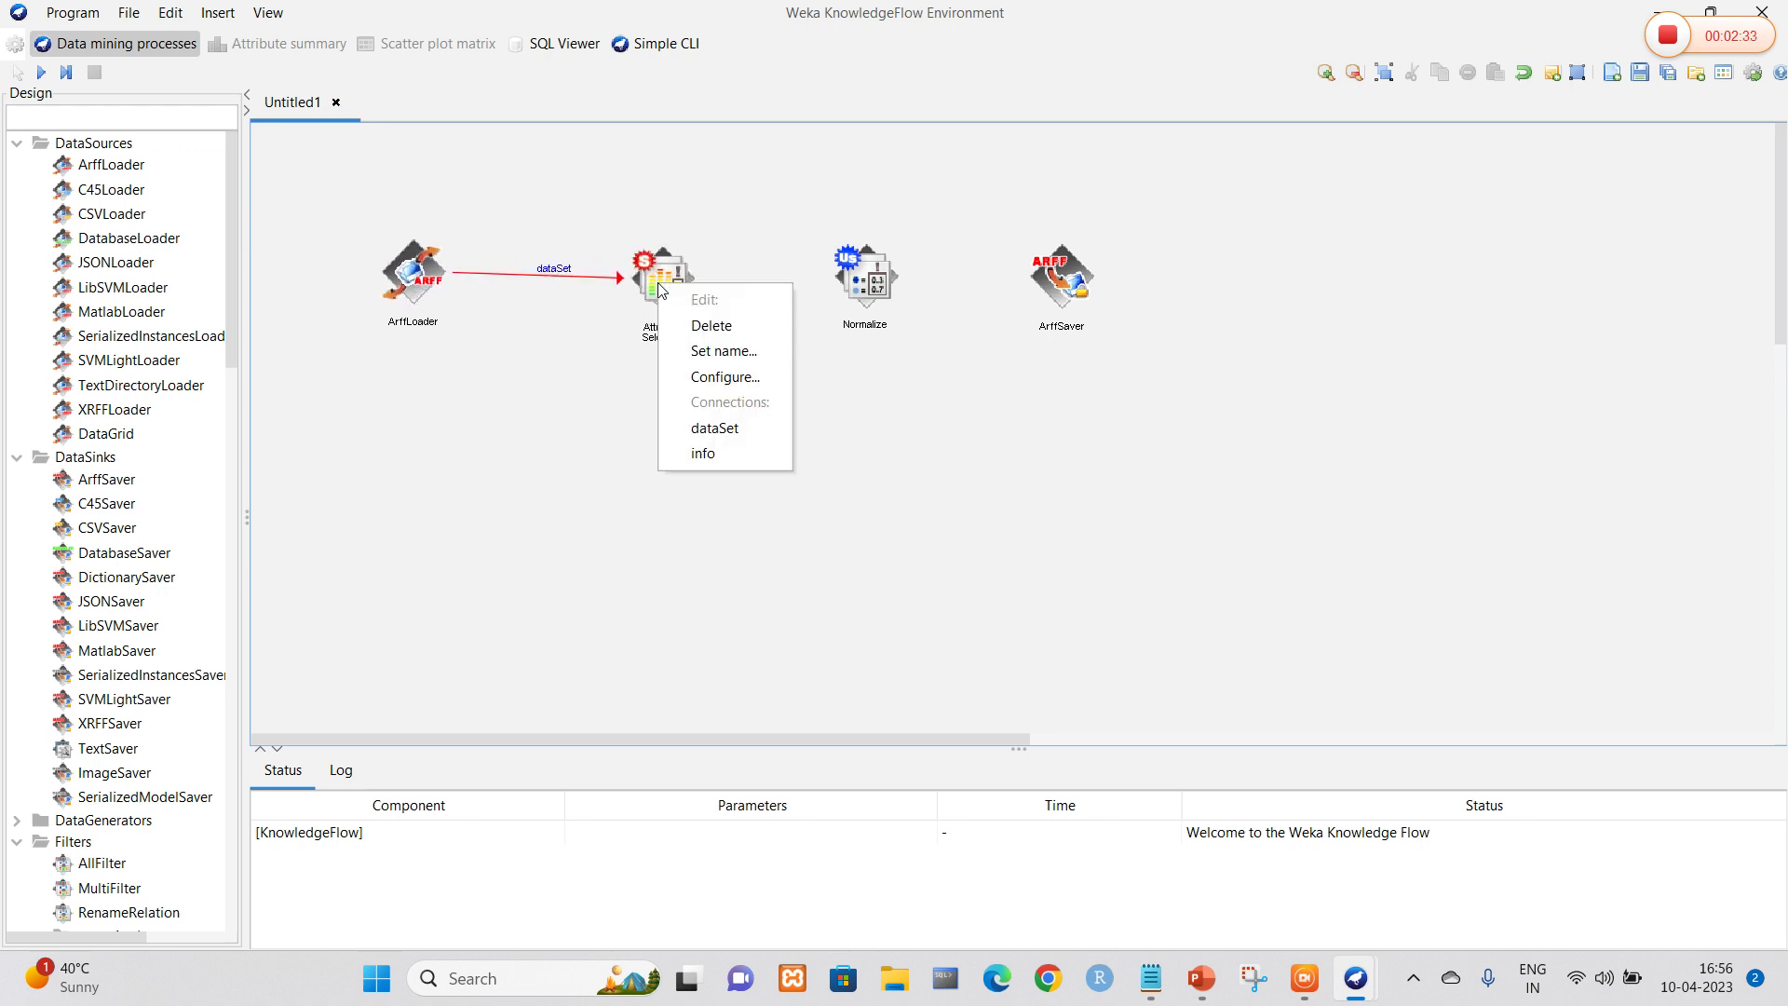
click(708, 374)
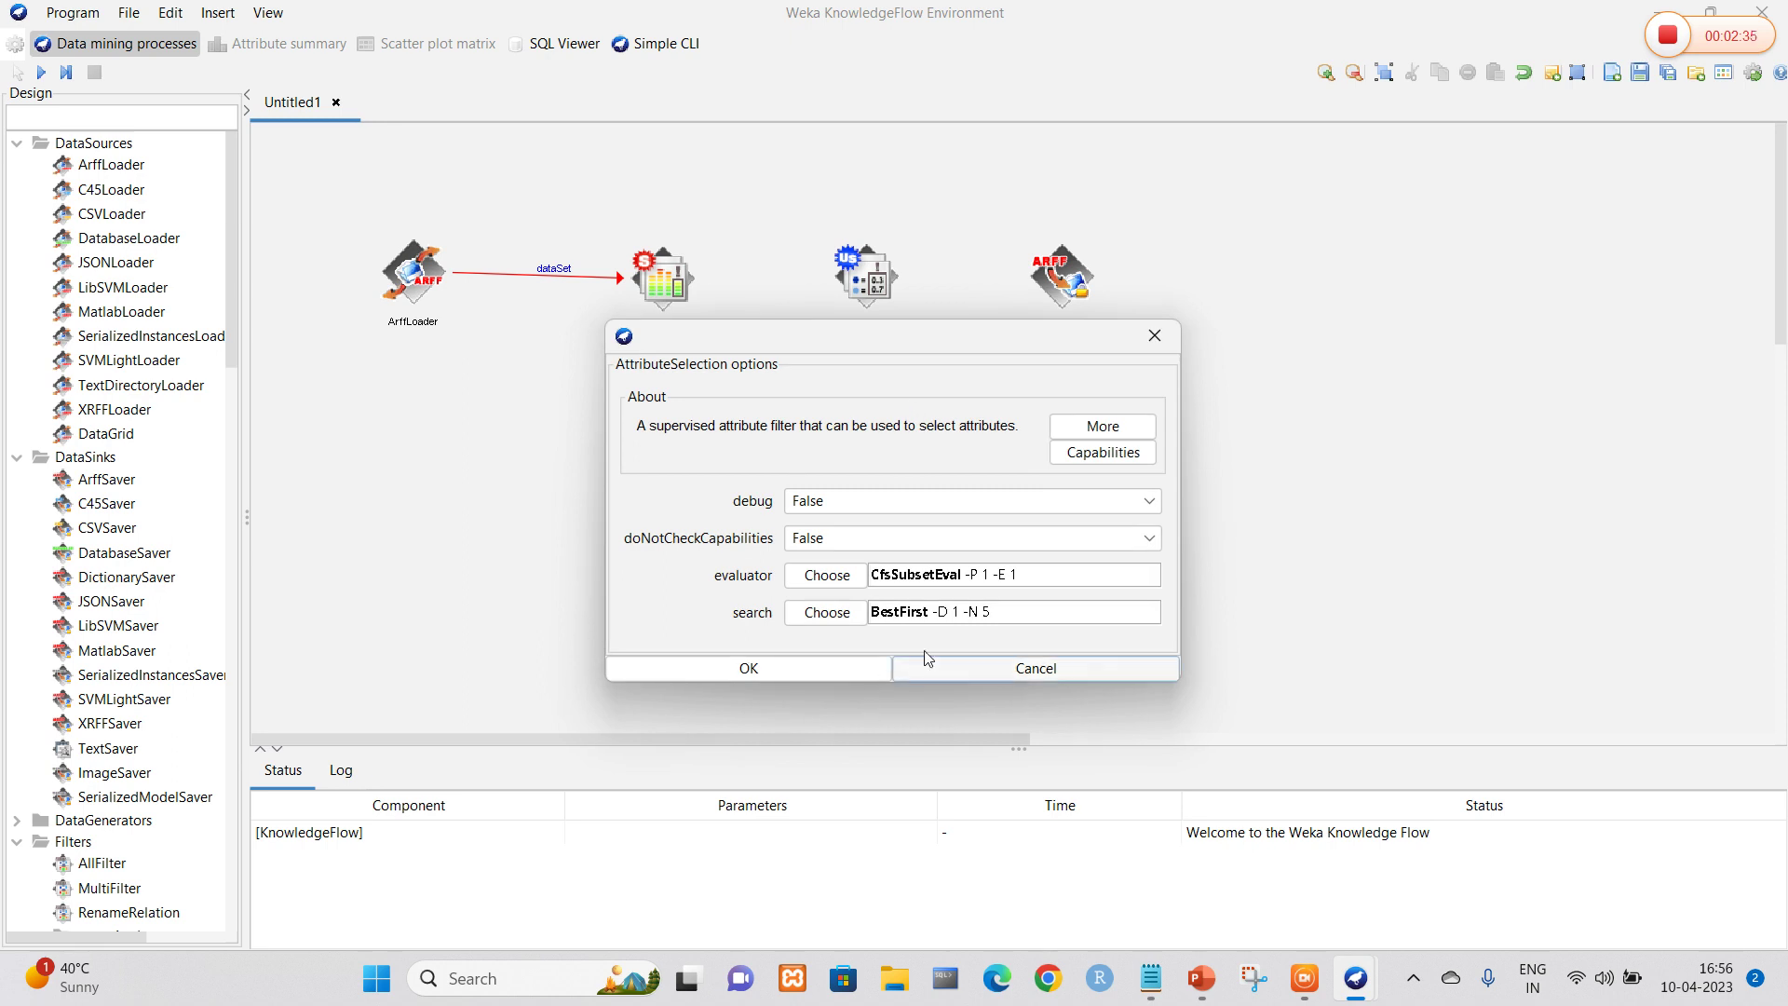
click(828, 612)
click(881, 663)
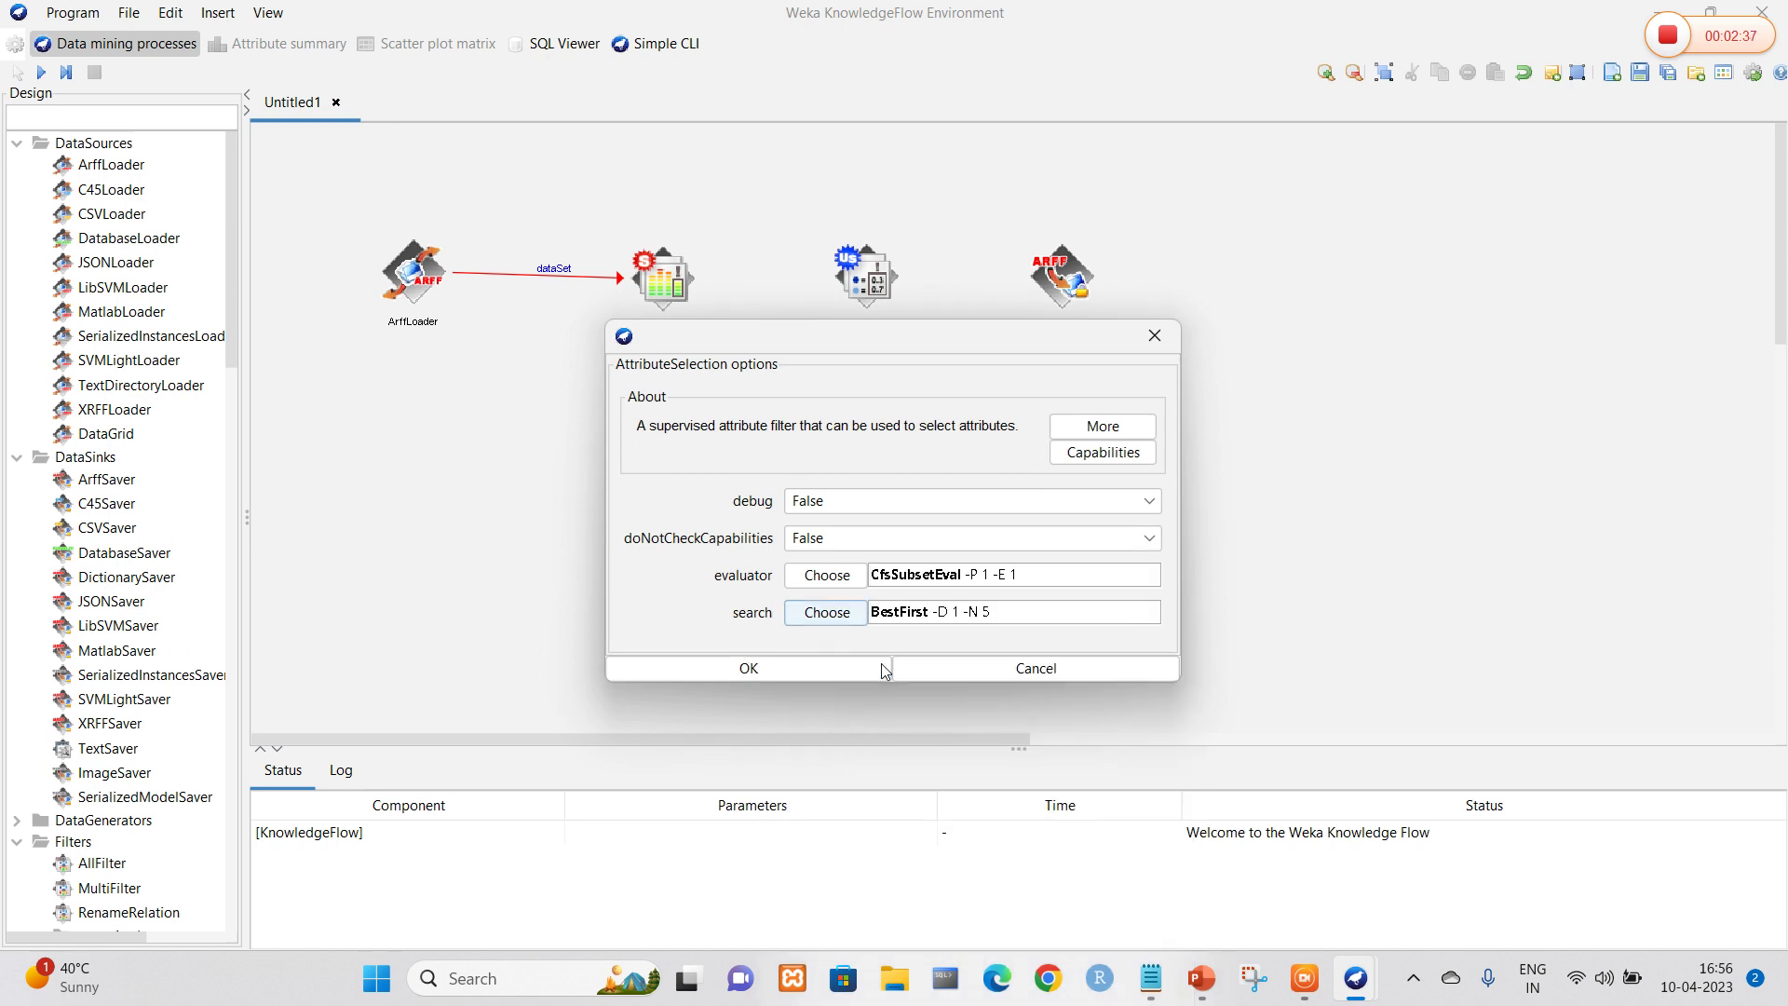
click(833, 668)
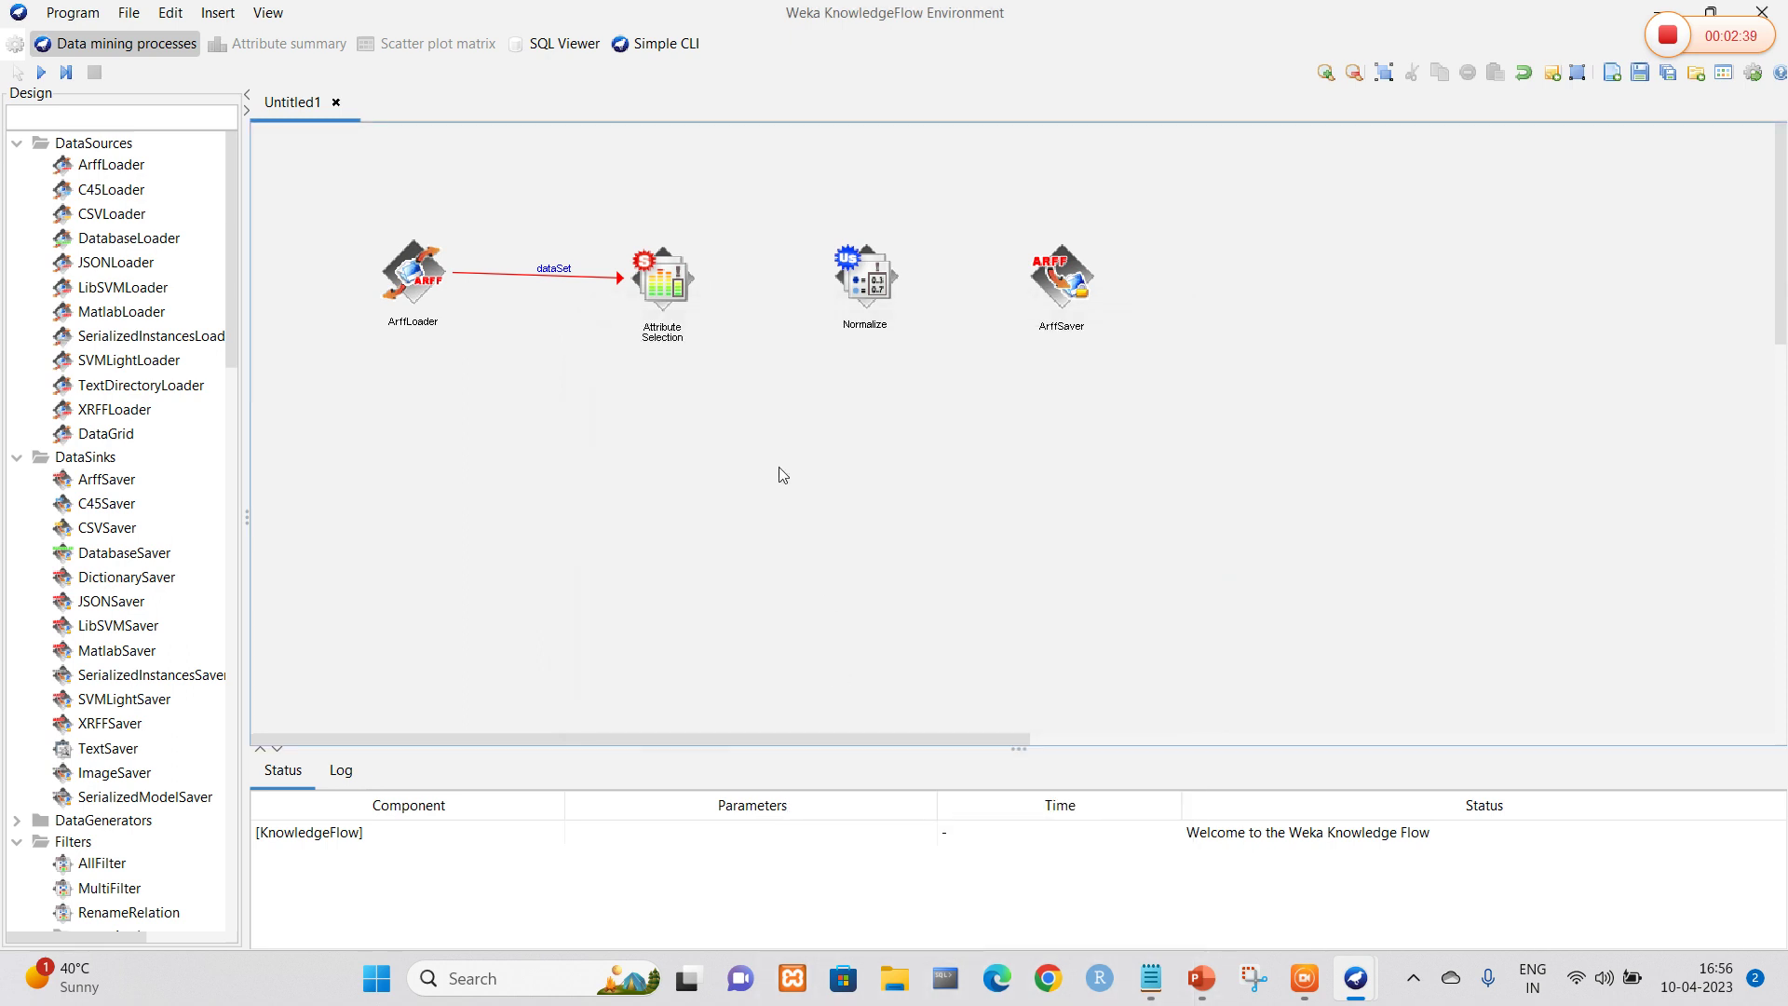
Step: Link Attribute Selection to Normalize via dataSet and shift Normalize slightly right
right_click(657, 287)
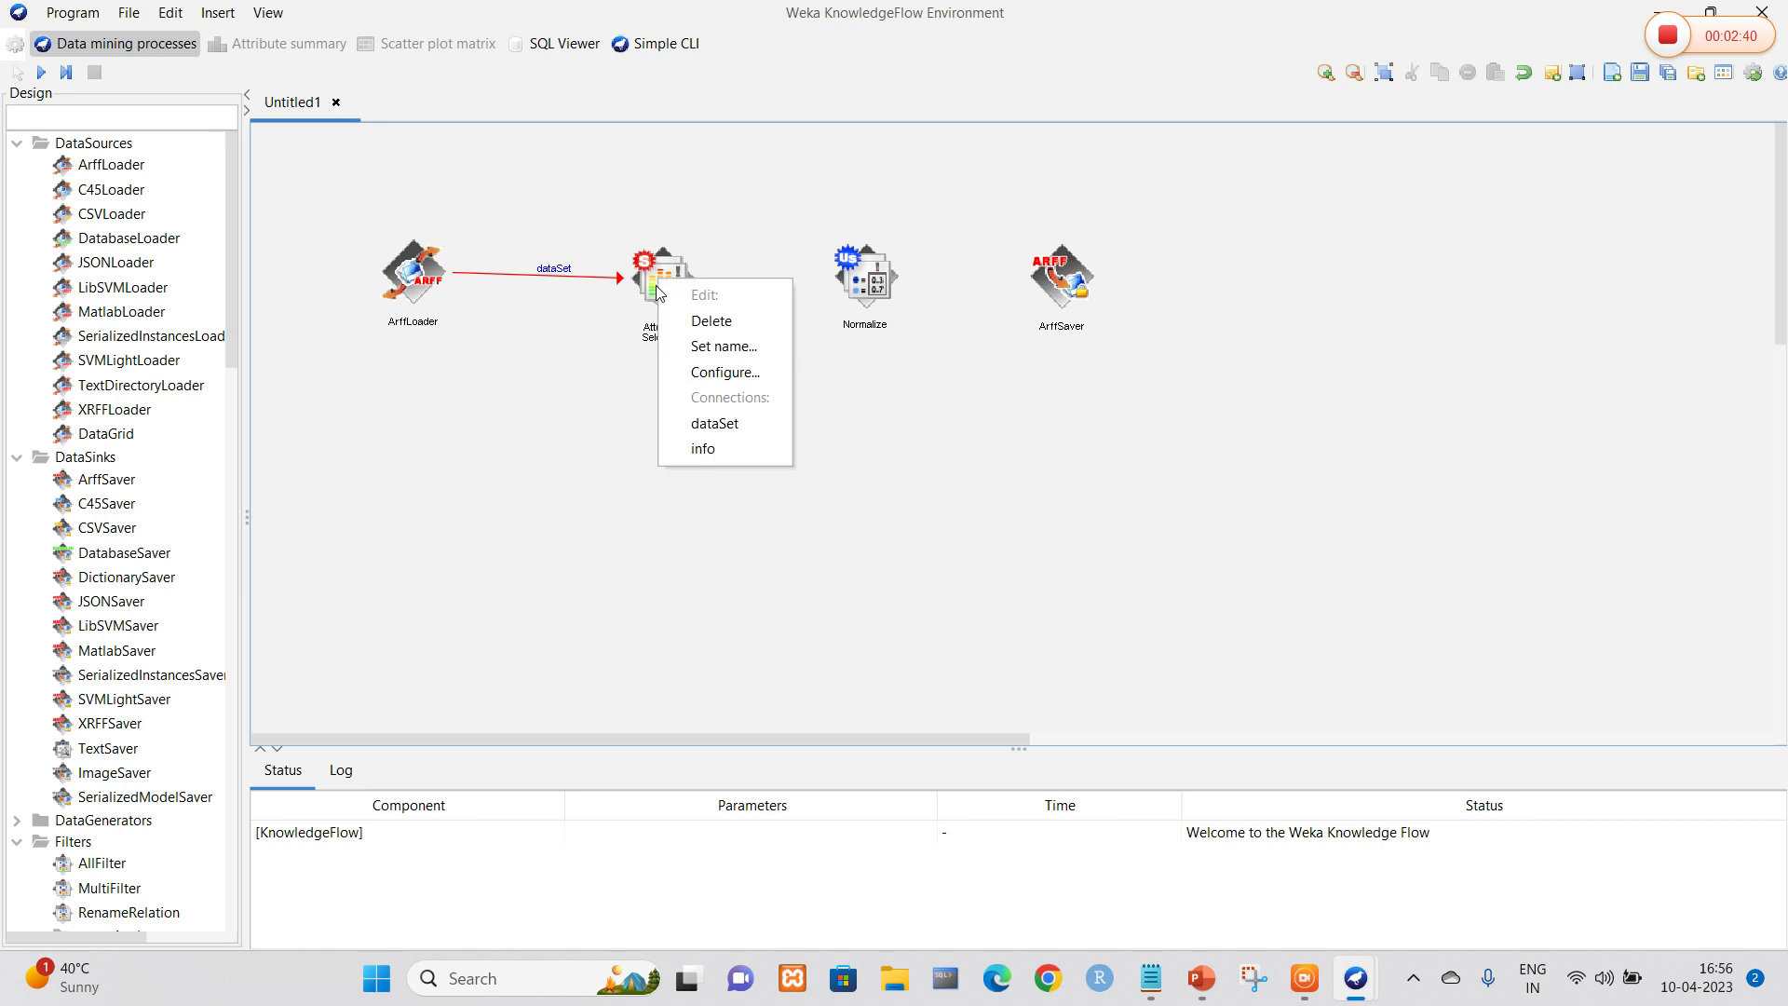
click(716, 427)
click(881, 275)
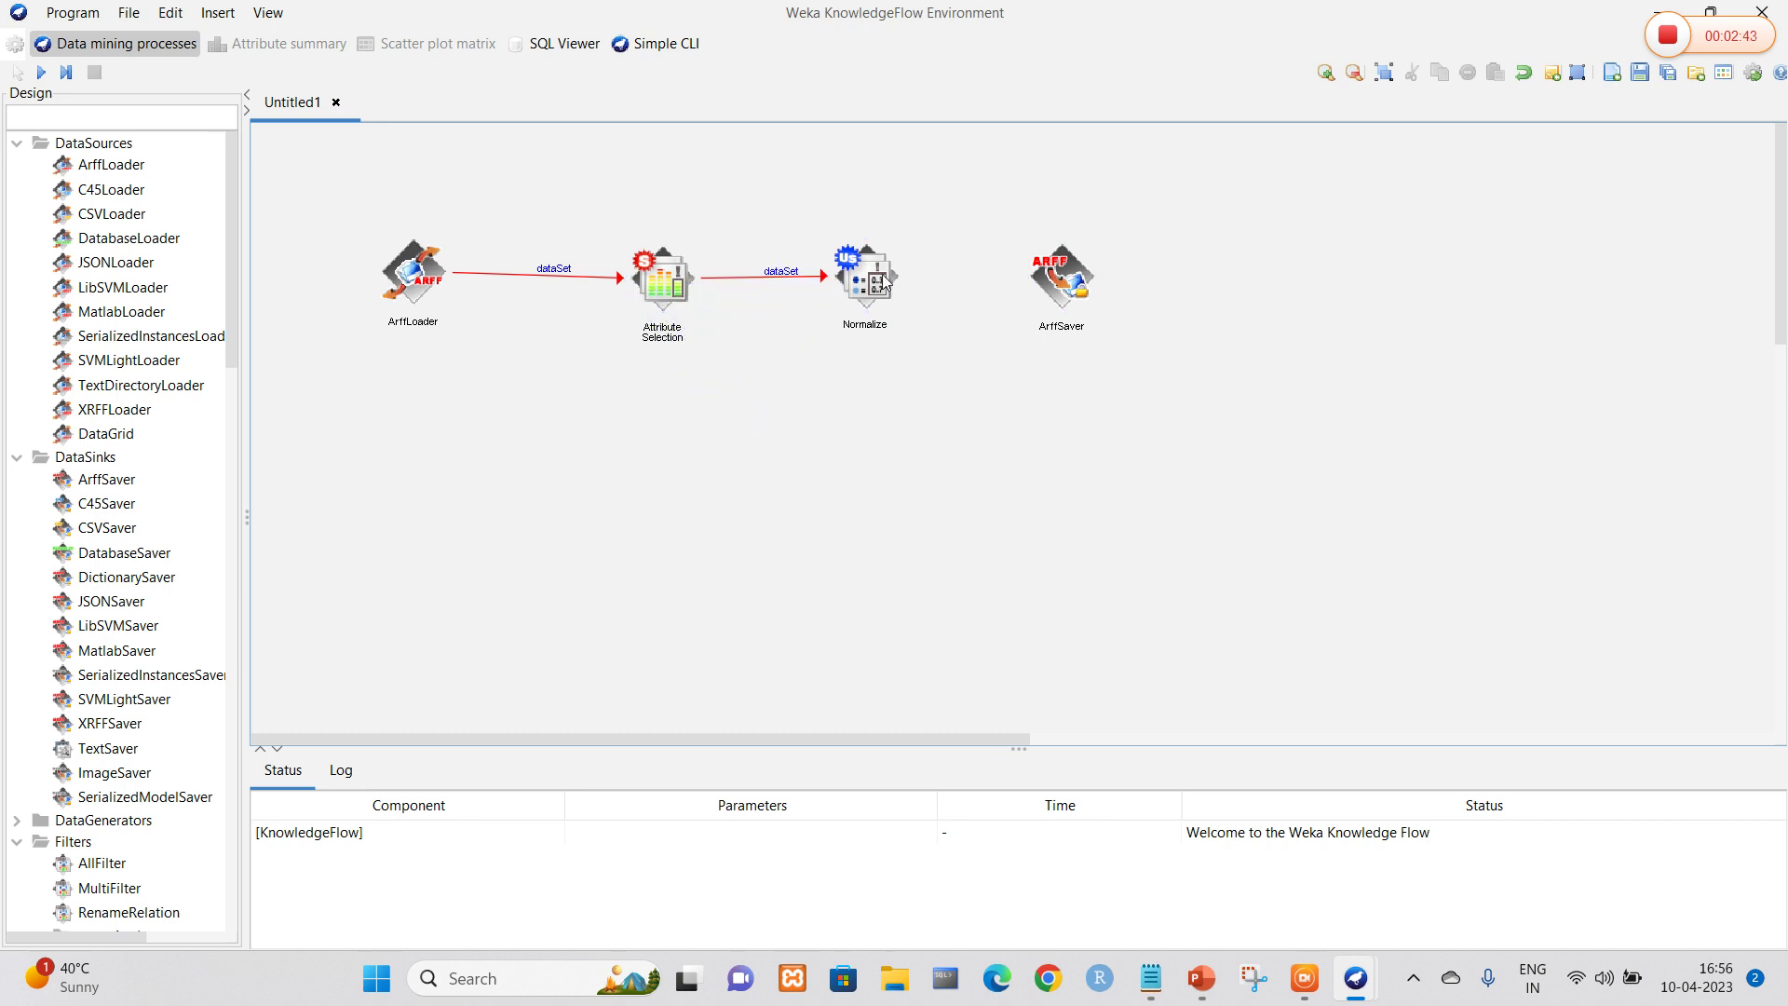
drag(883, 288, 900, 292)
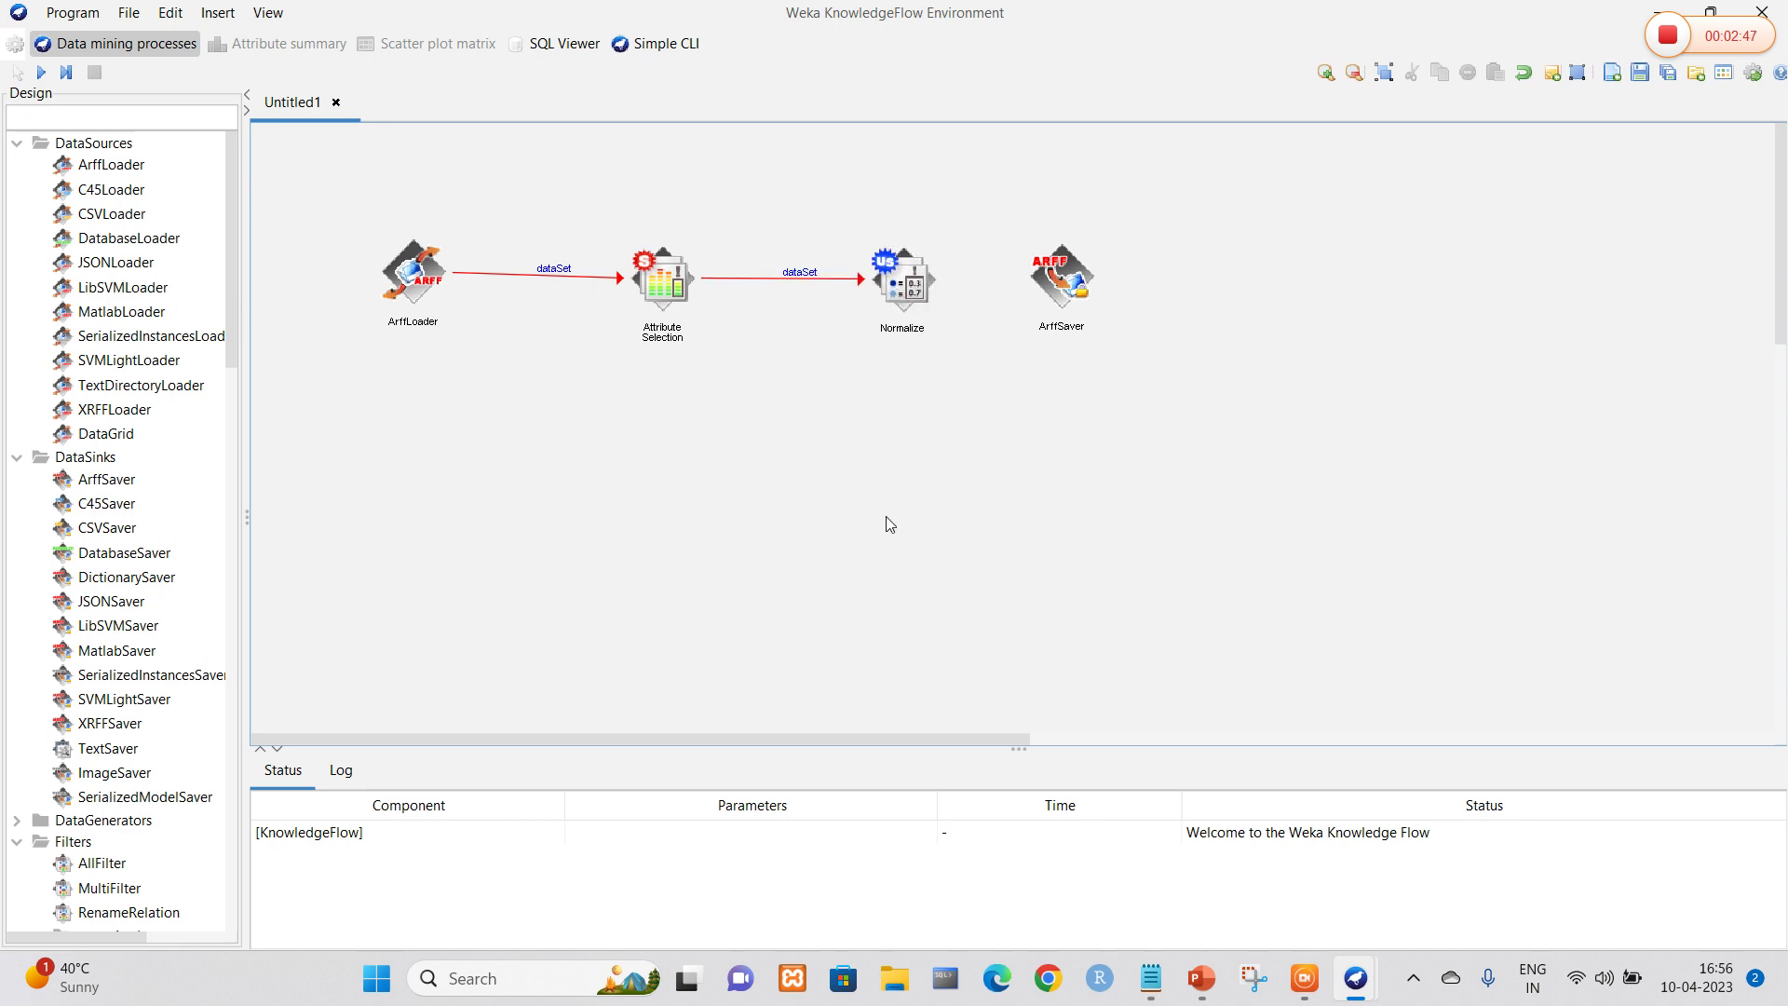
Step: Accept Normalize's default settings and link it to ArffSaver via dataSet
right_click(905, 281)
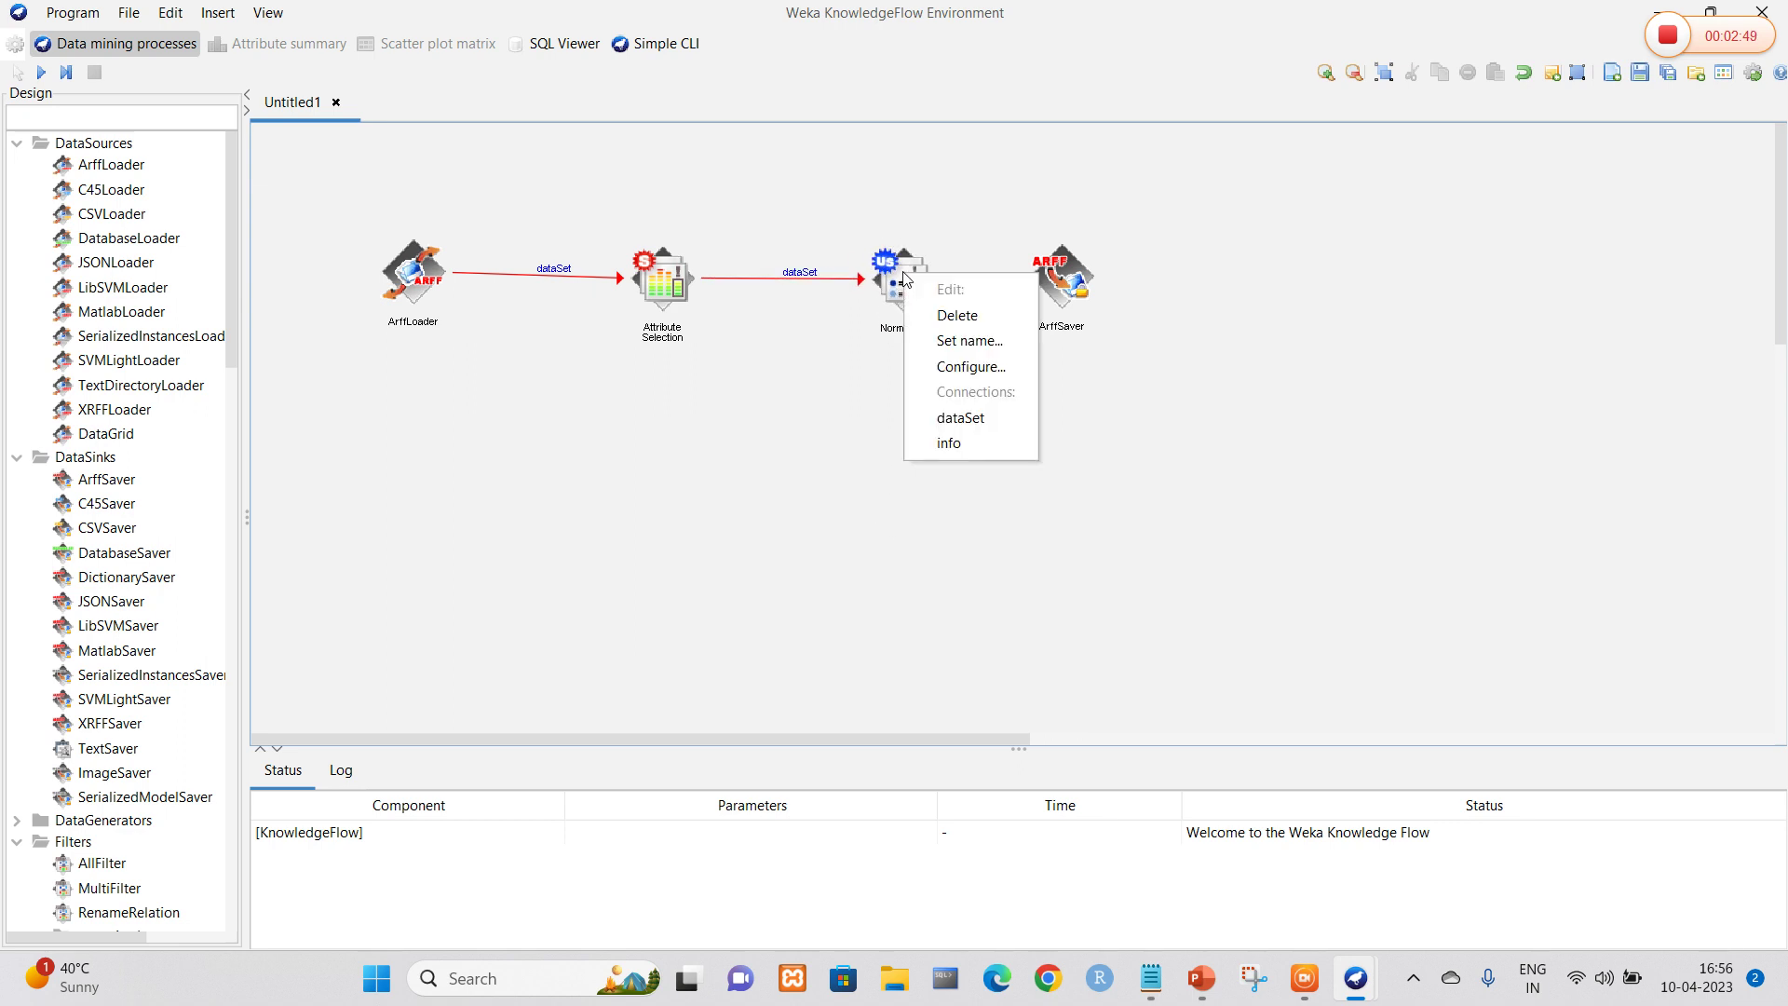
click(950, 366)
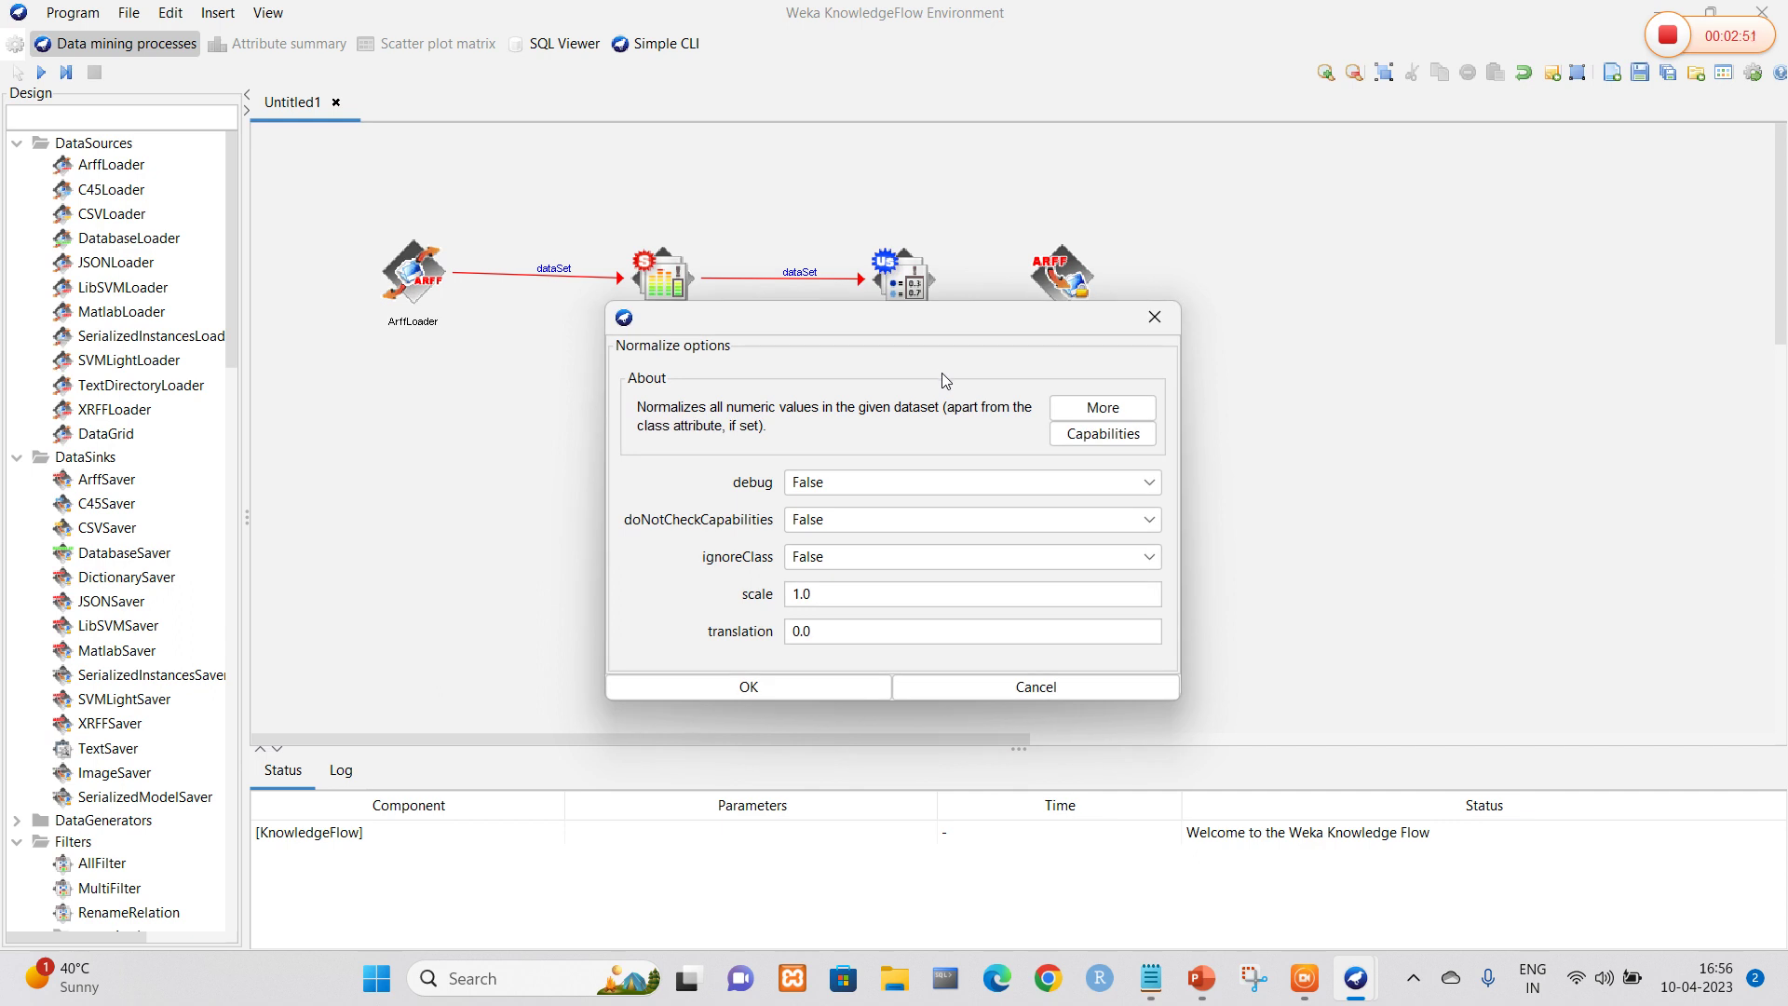
click(767, 685)
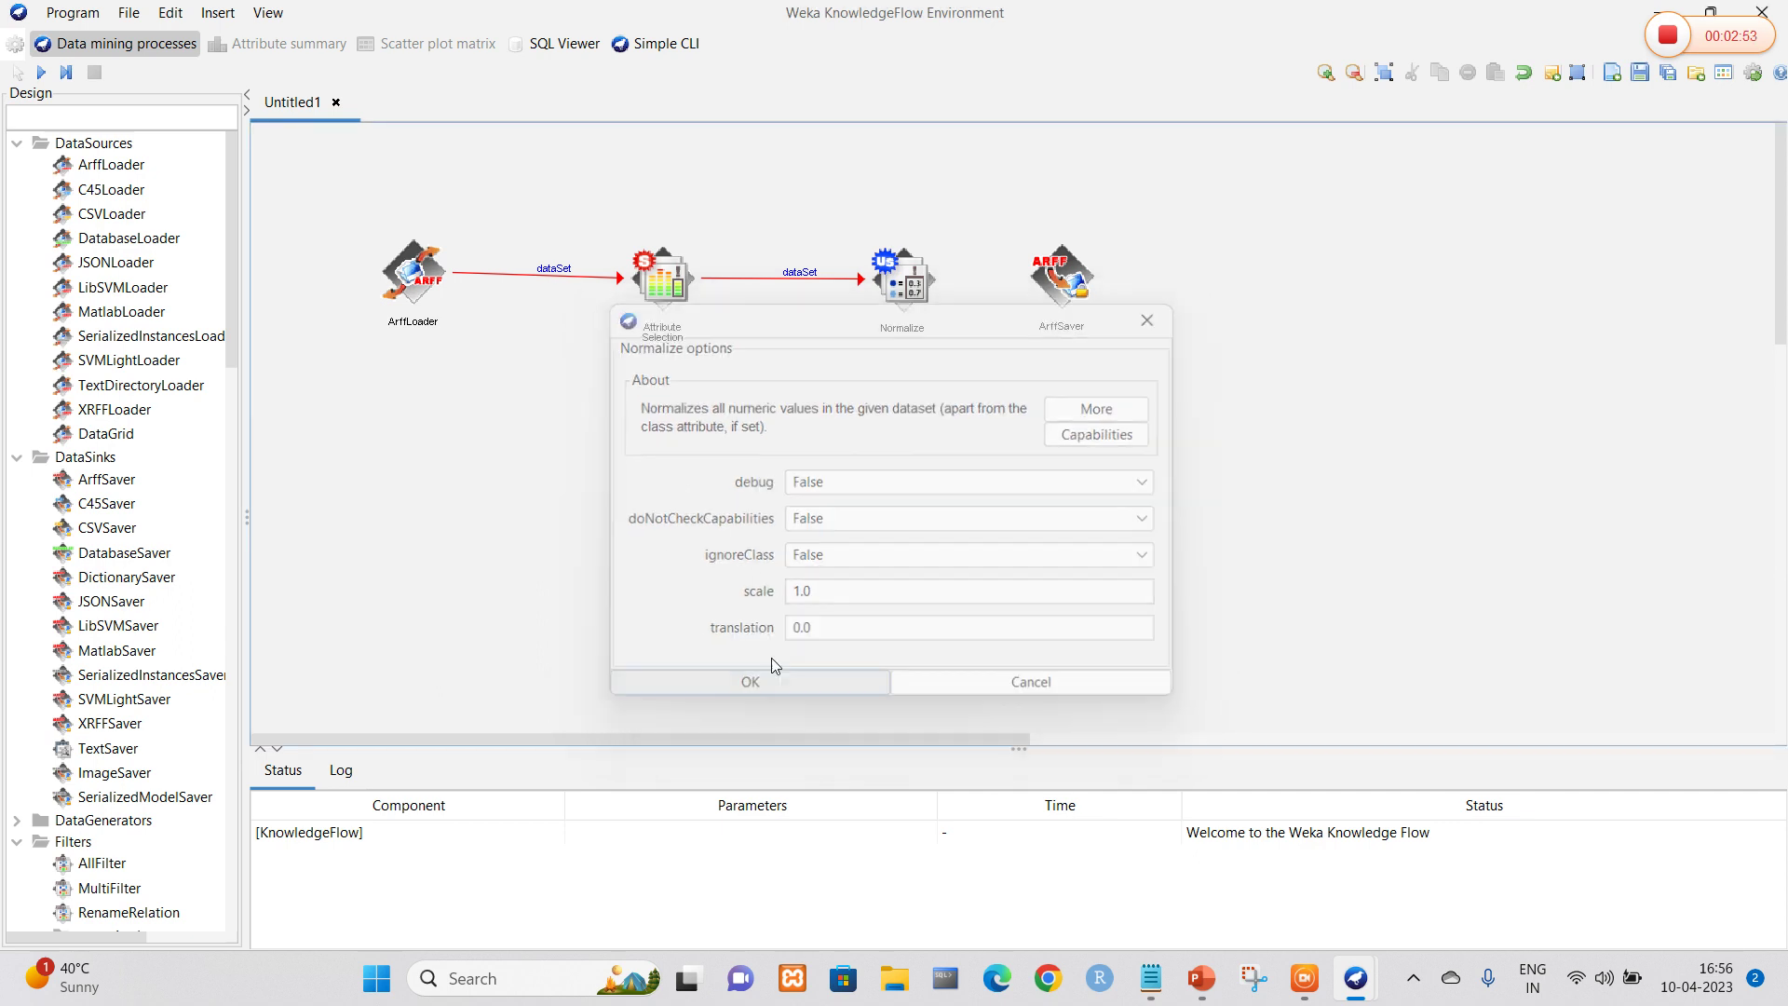
right_click(903, 280)
click(959, 426)
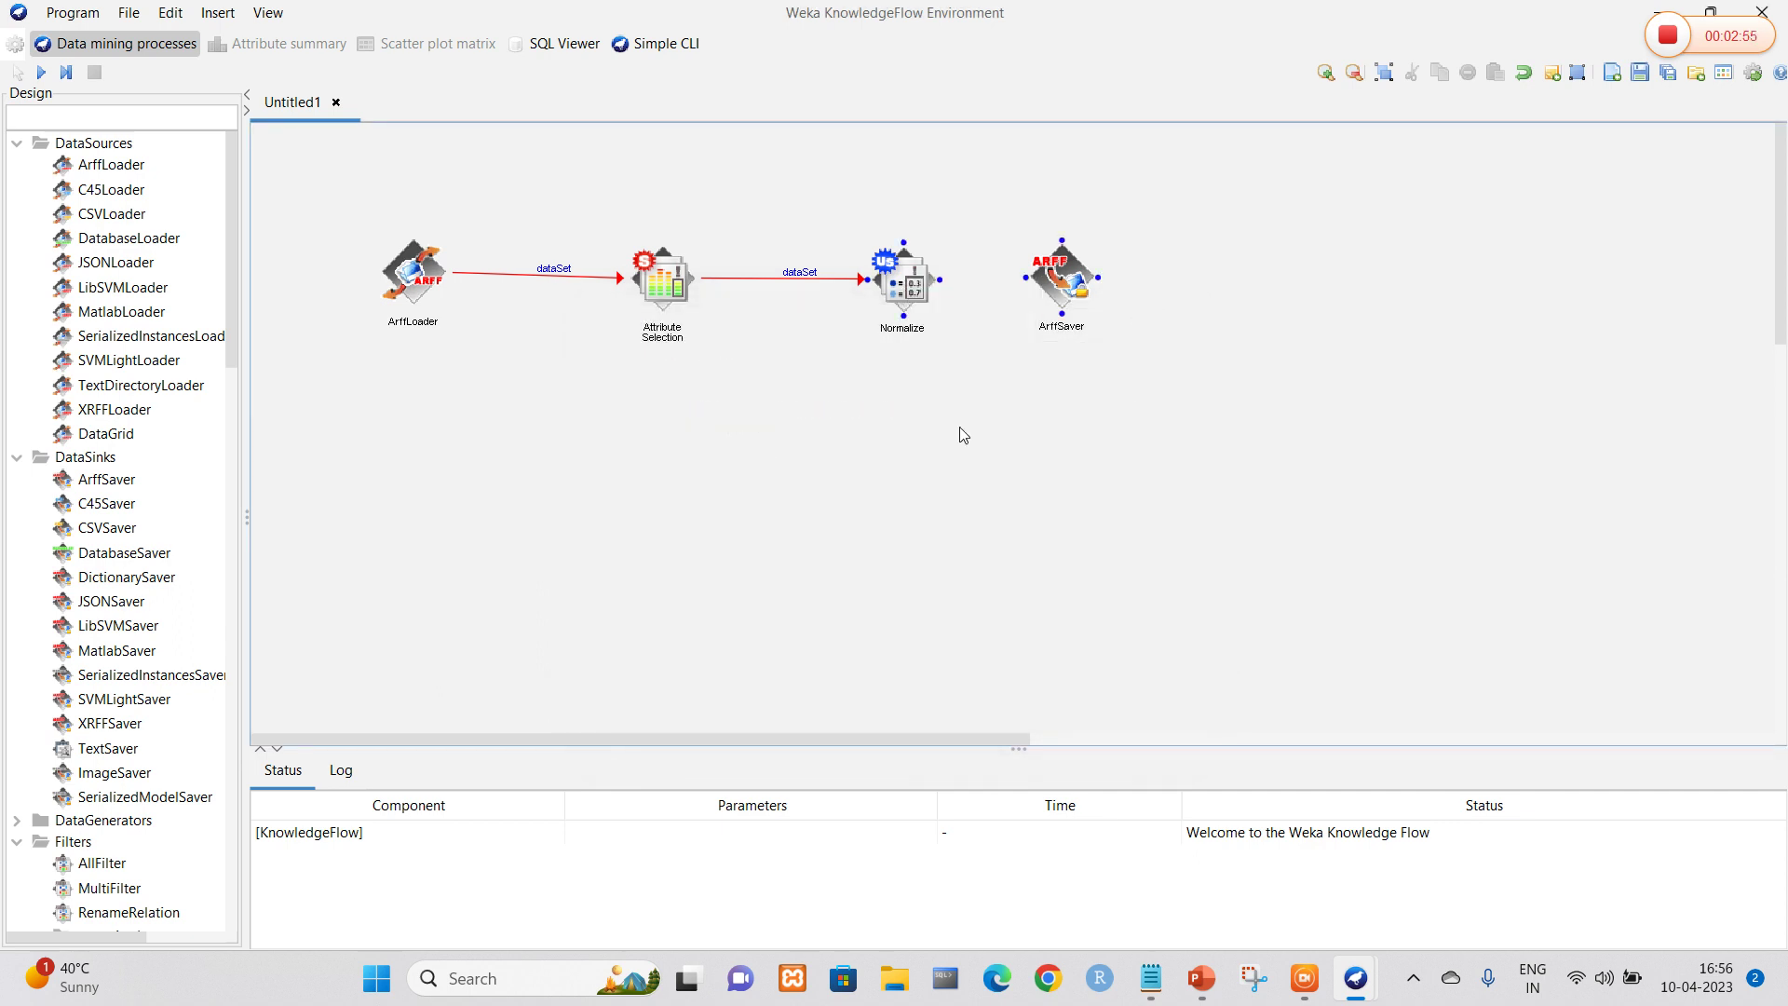
click(1063, 284)
Step: Set the ArffSaver output directory to D:\
right_click(1065, 272)
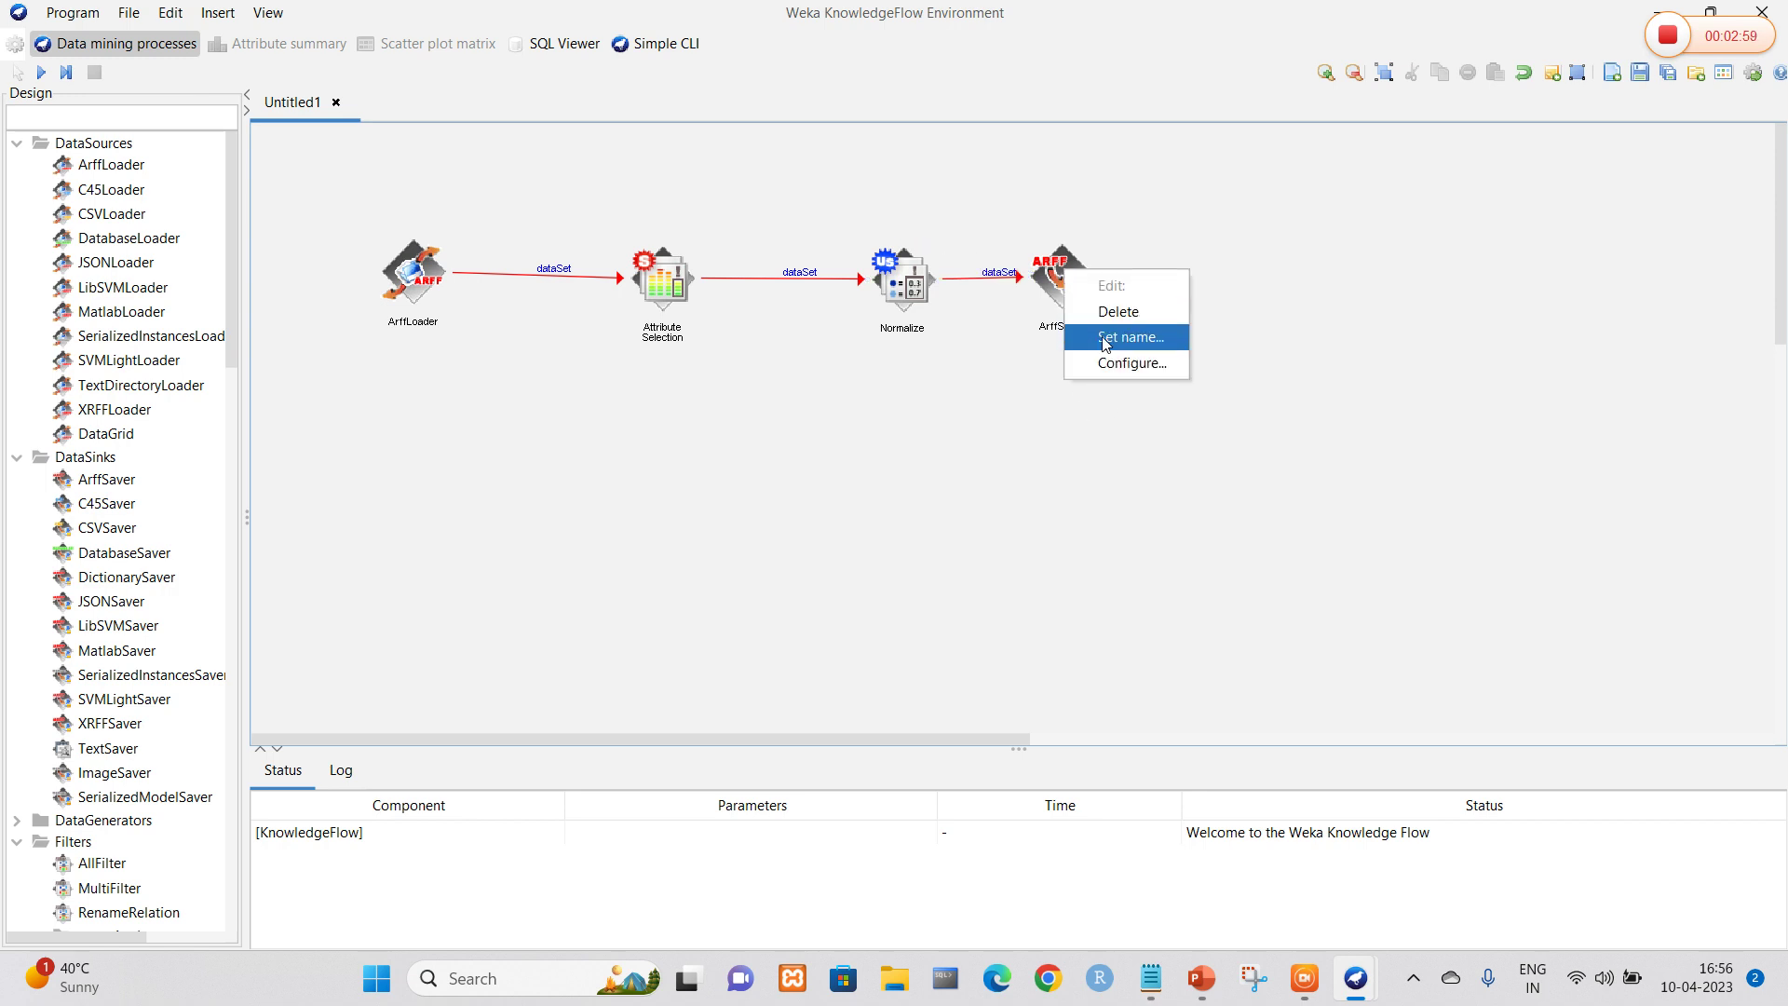
click(1119, 363)
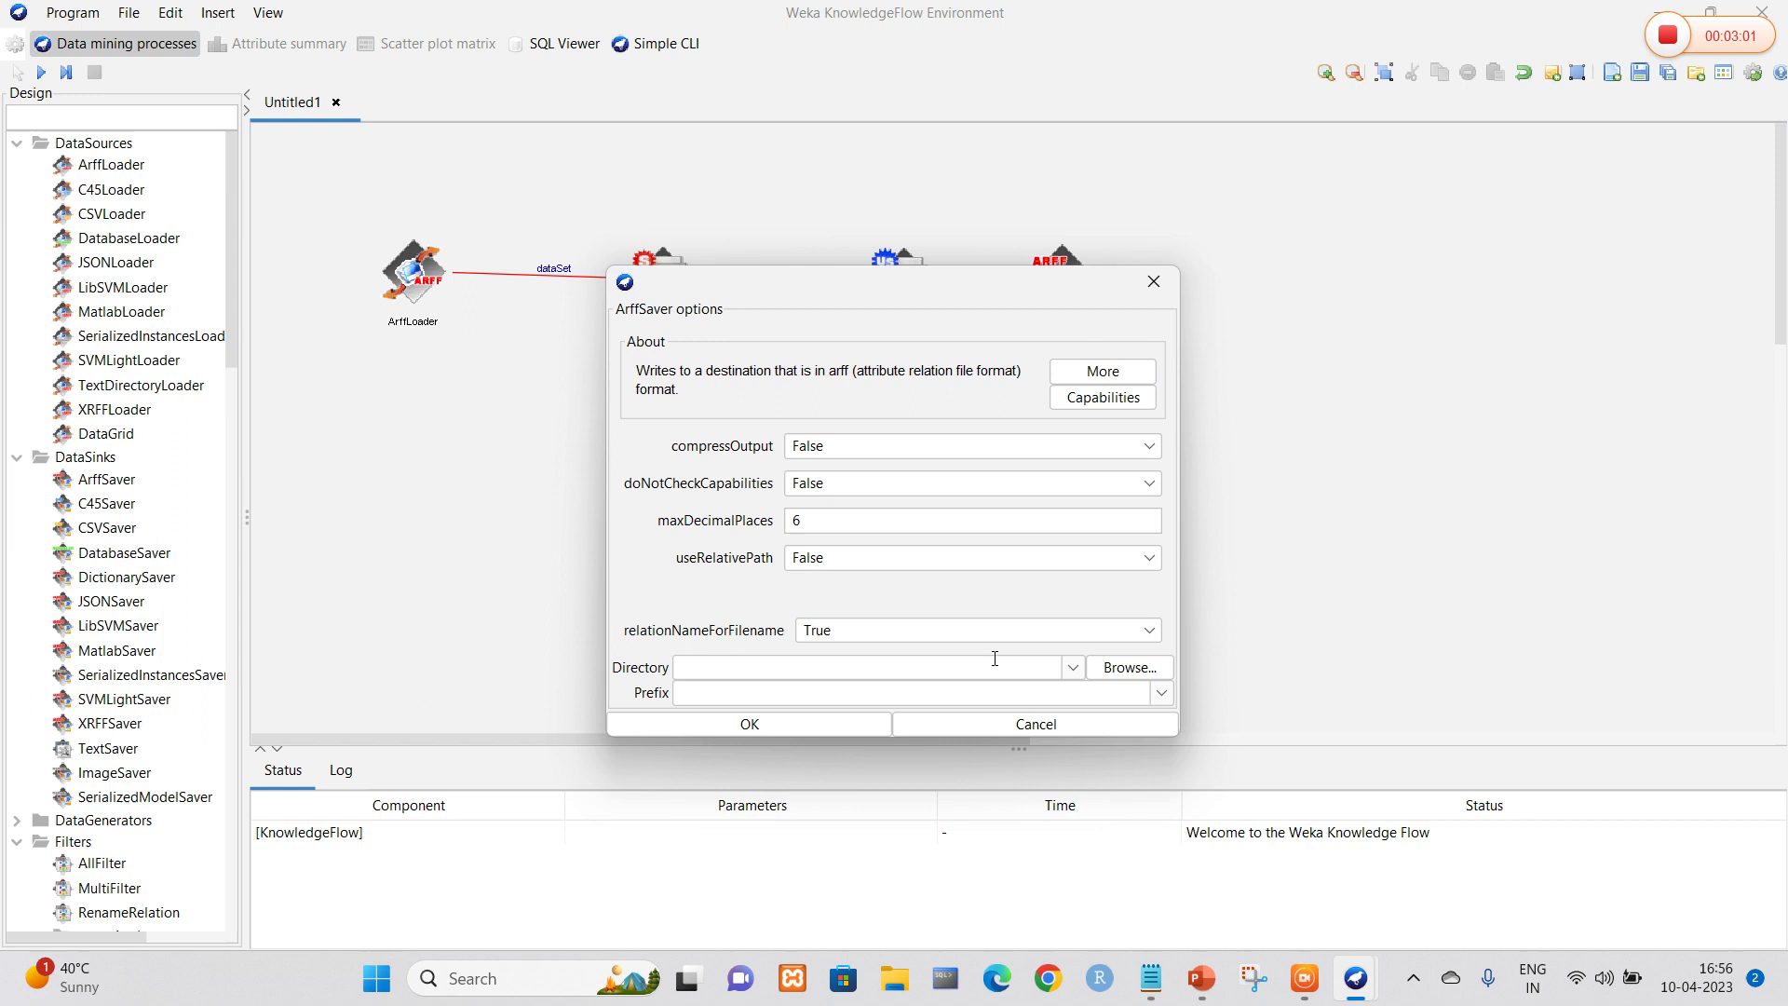
click(1126, 669)
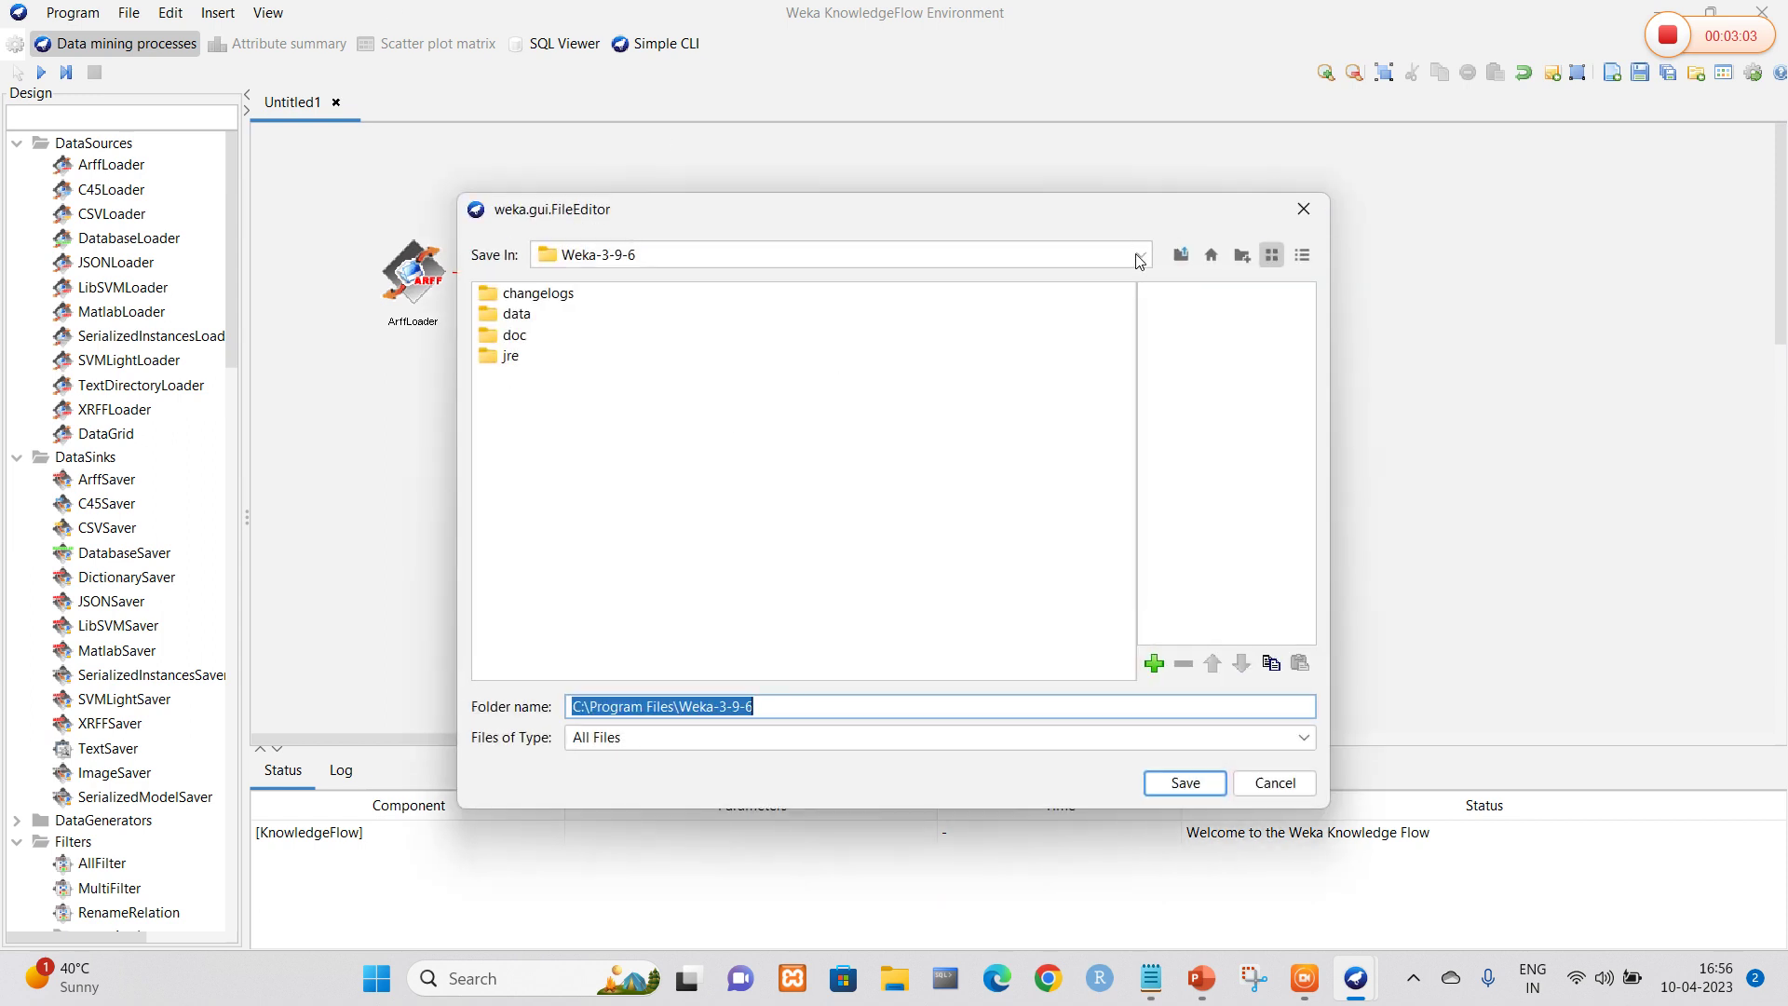
click(805, 259)
click(806, 304)
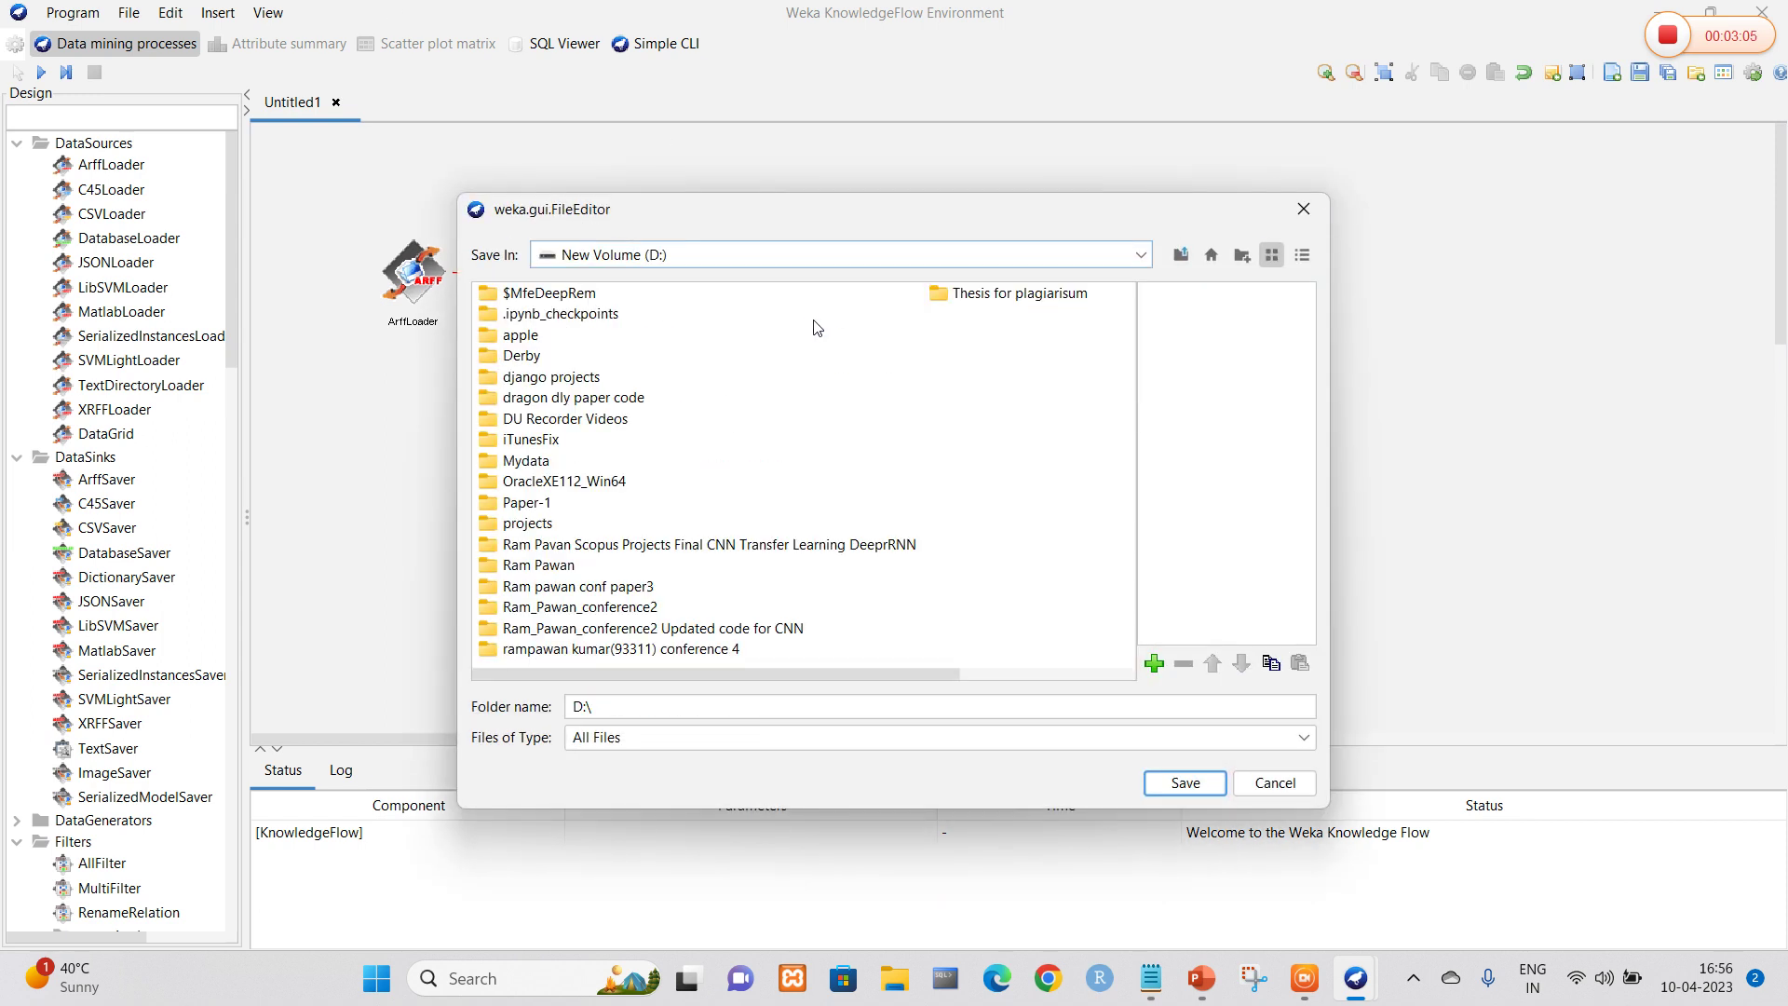
click(1195, 785)
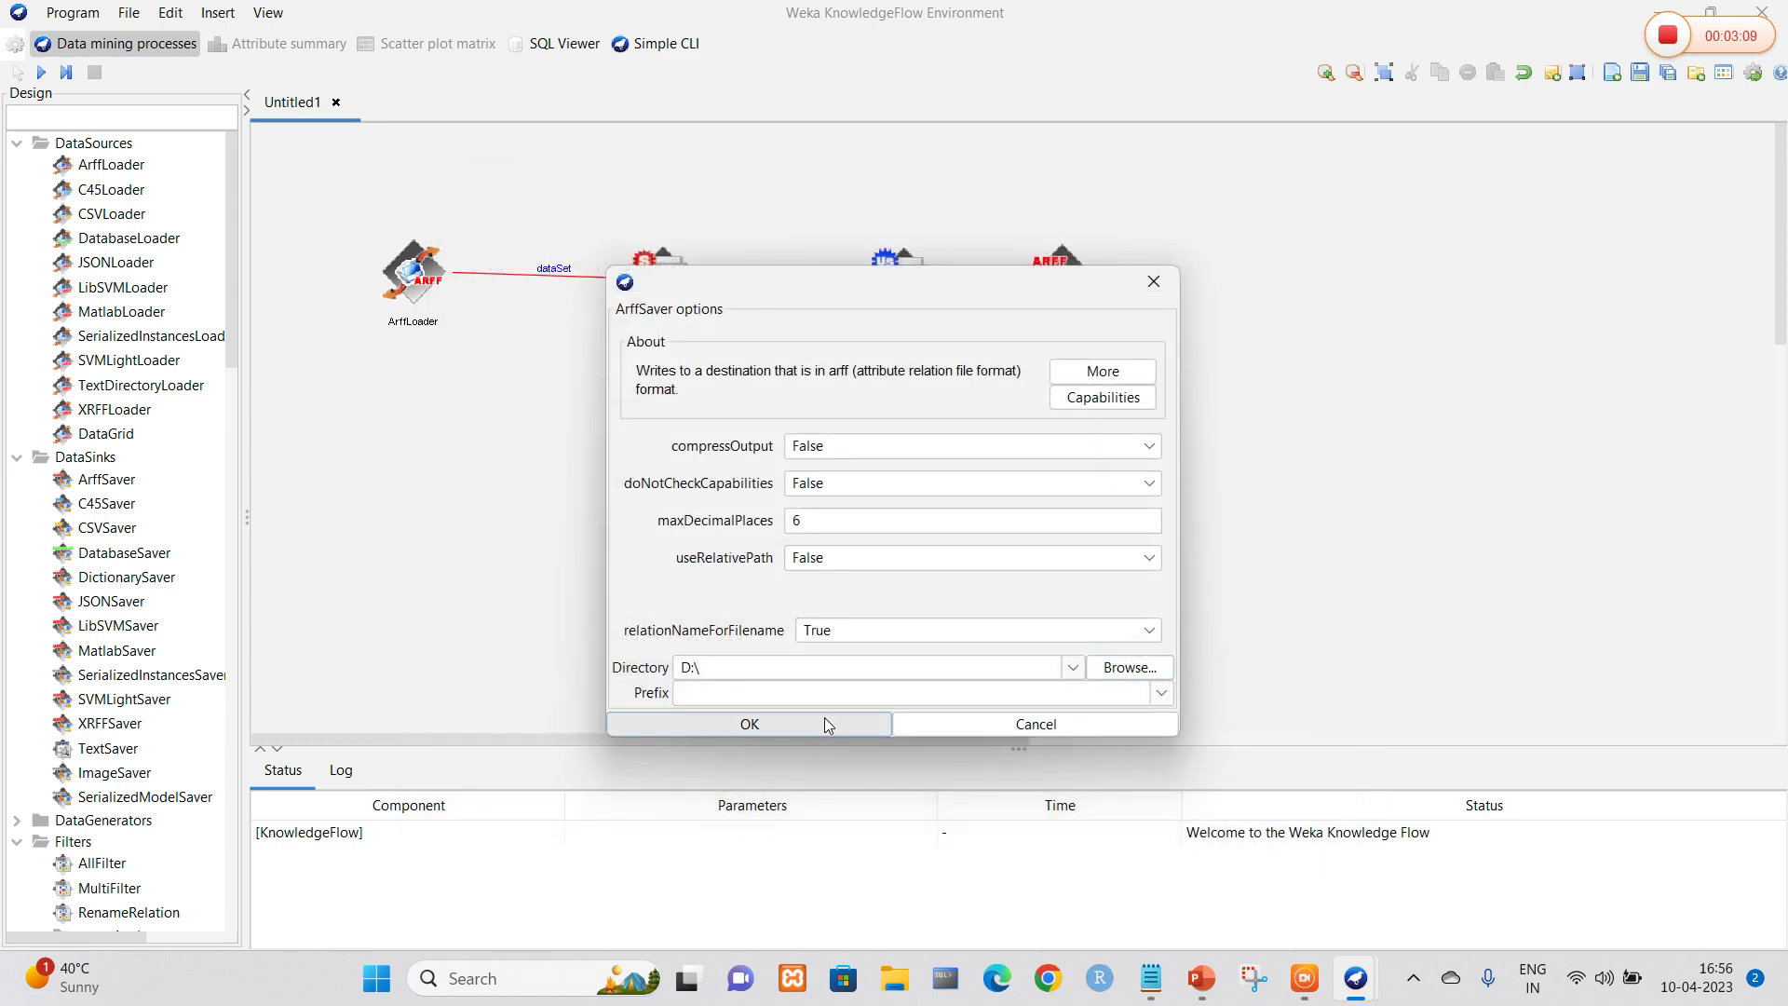
click(824, 717)
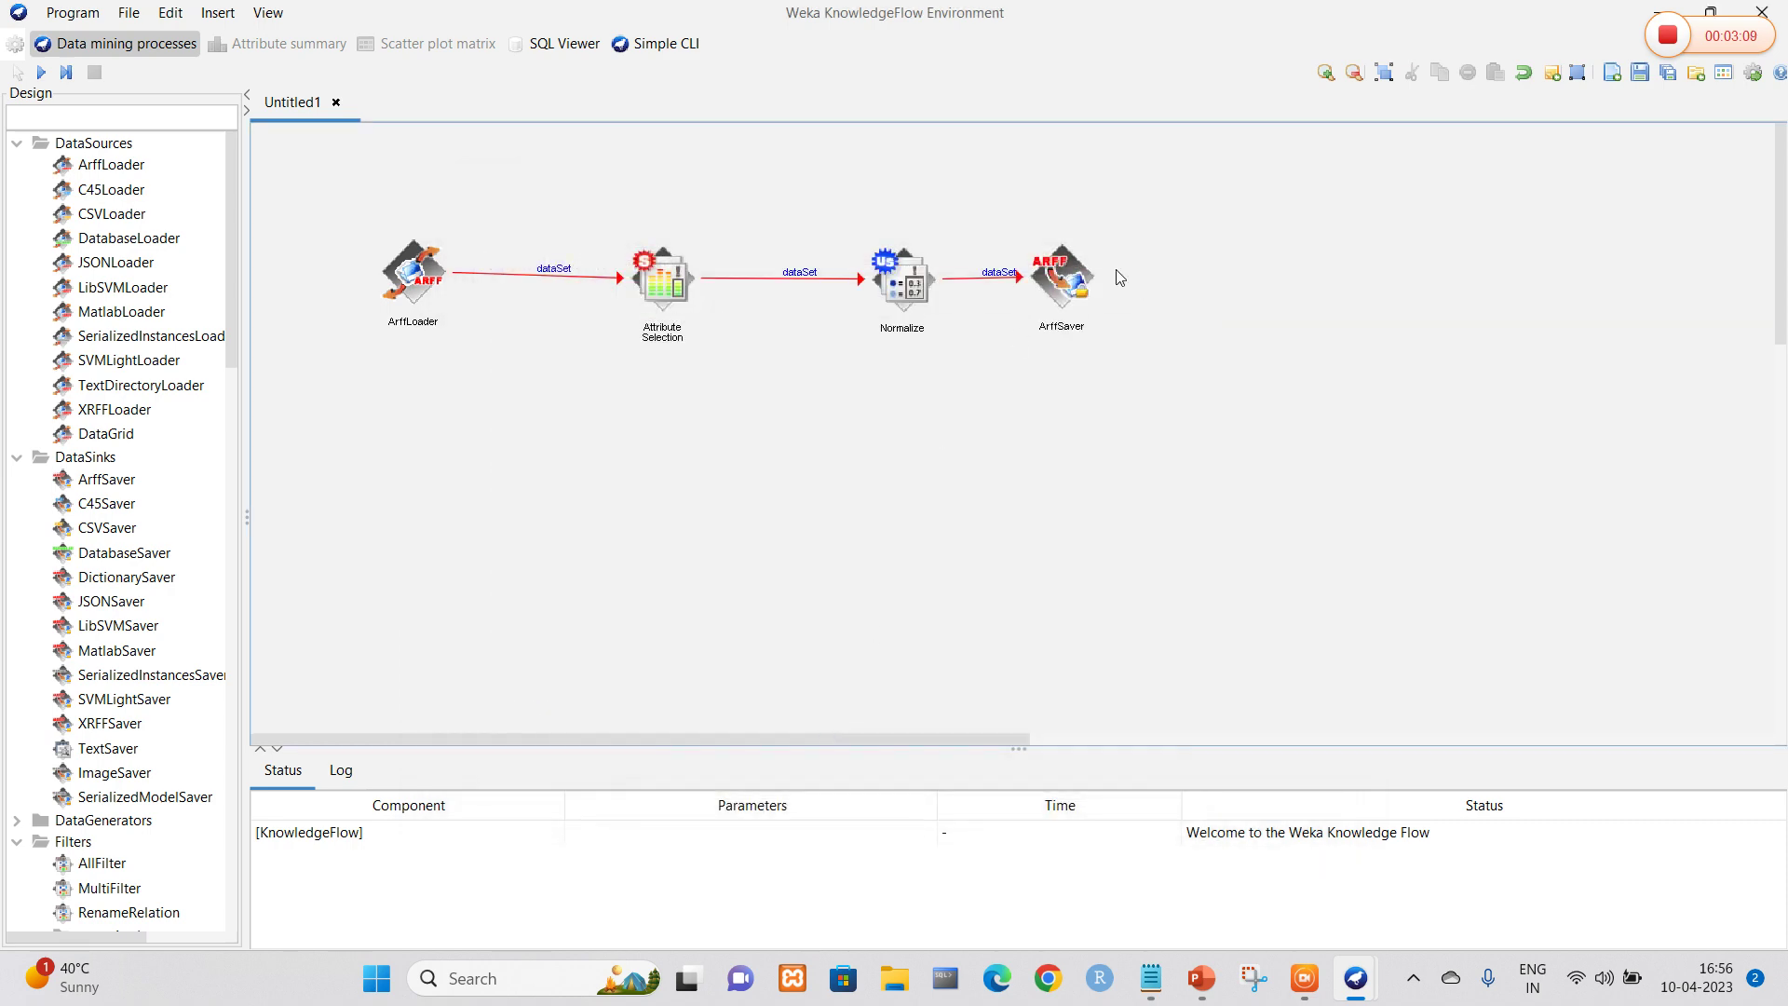
Step: Select the ArffLoader component and open, then dismiss, its options menu
click(412, 272)
right_click(411, 264)
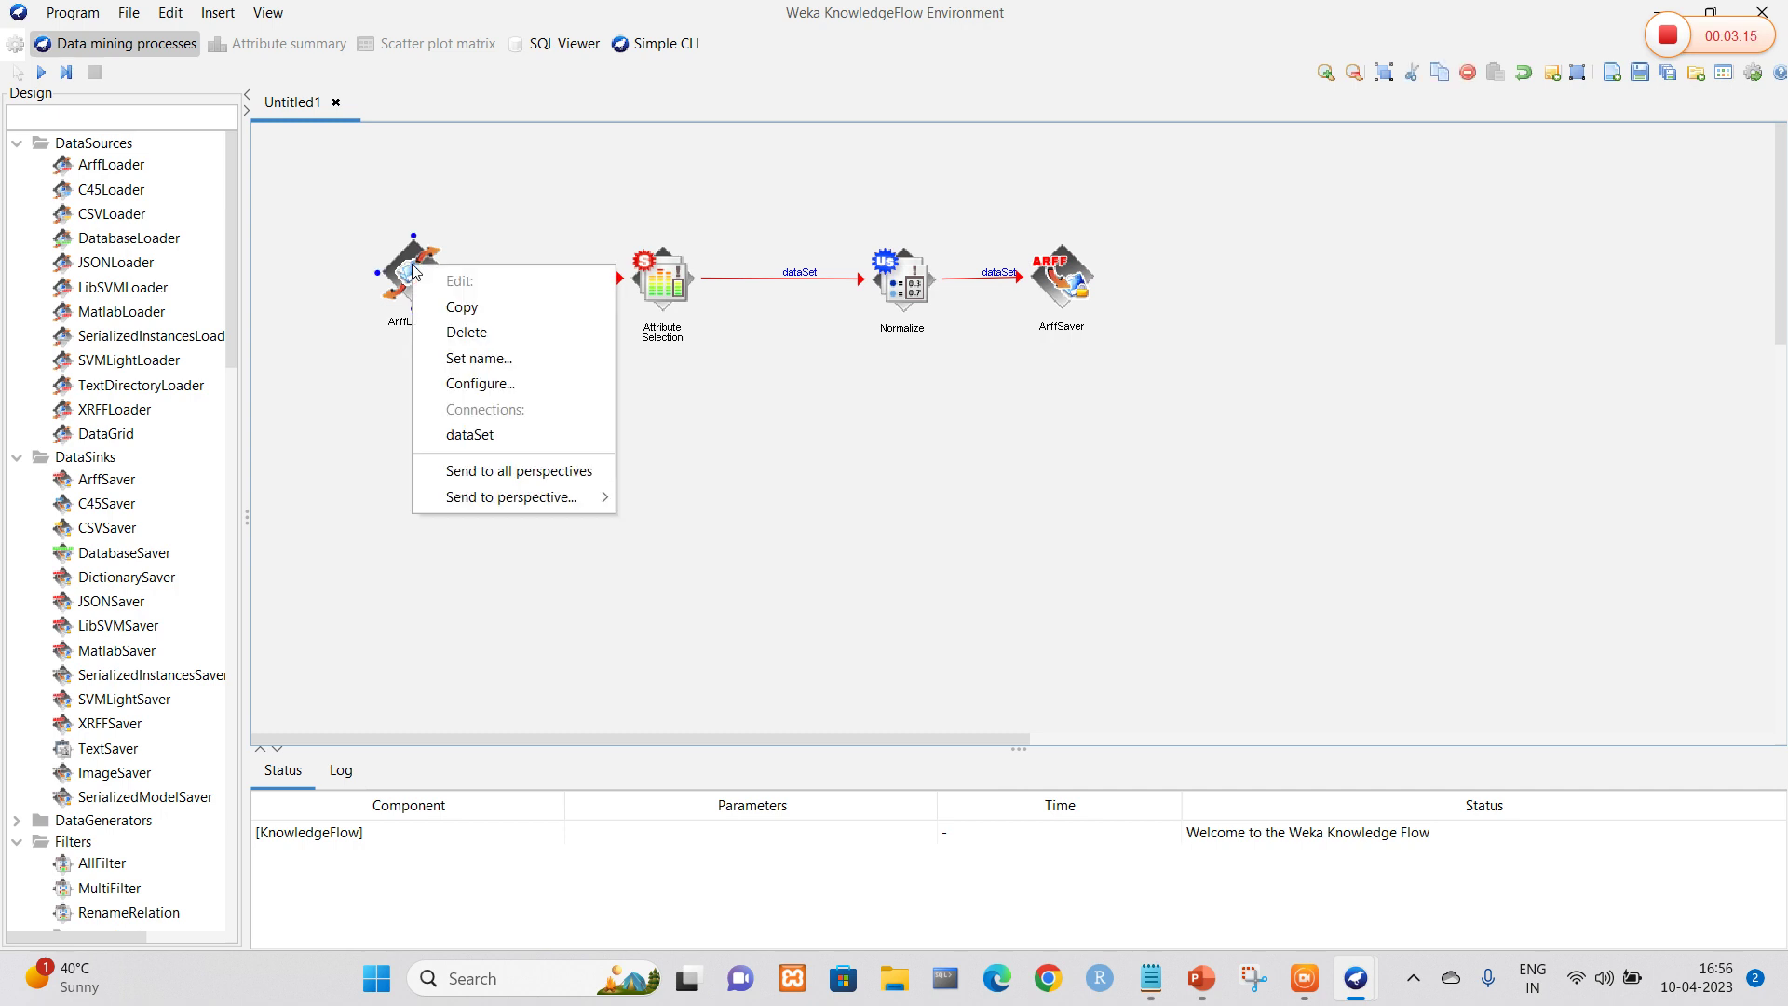
click(410, 265)
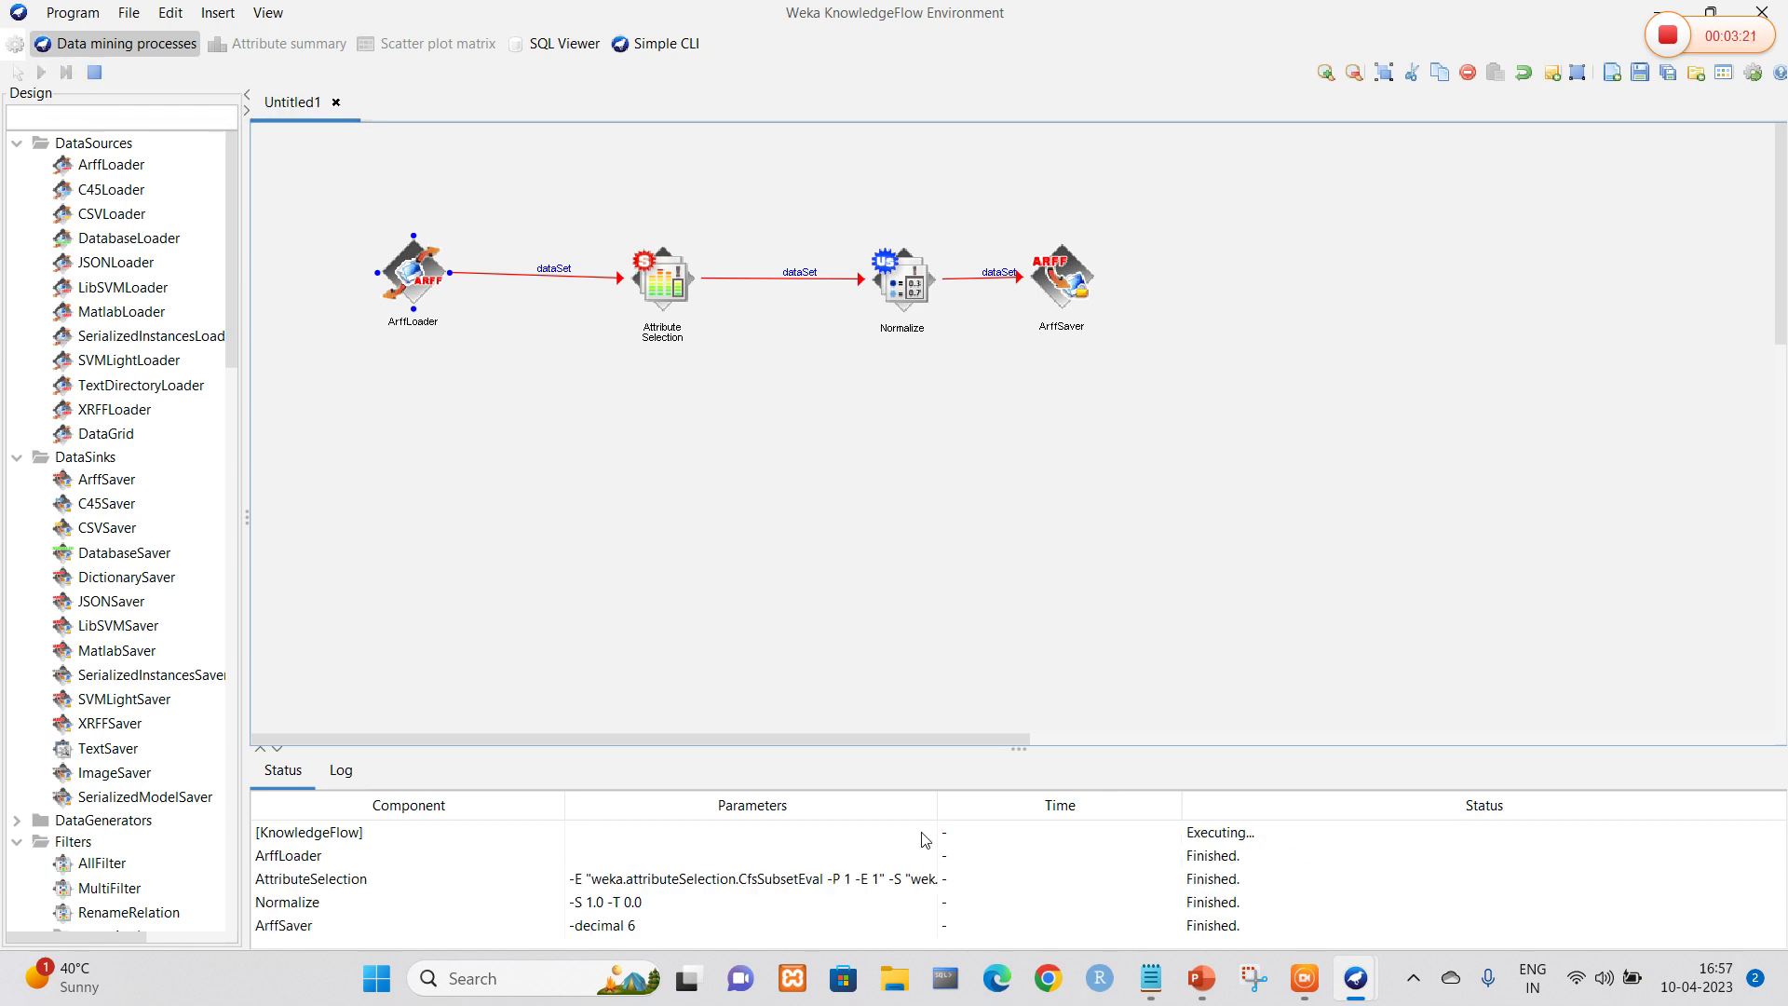
Step: Show the run log, highlight ArffSaver's 'Save successful' message, and open File Explorer
click(341, 769)
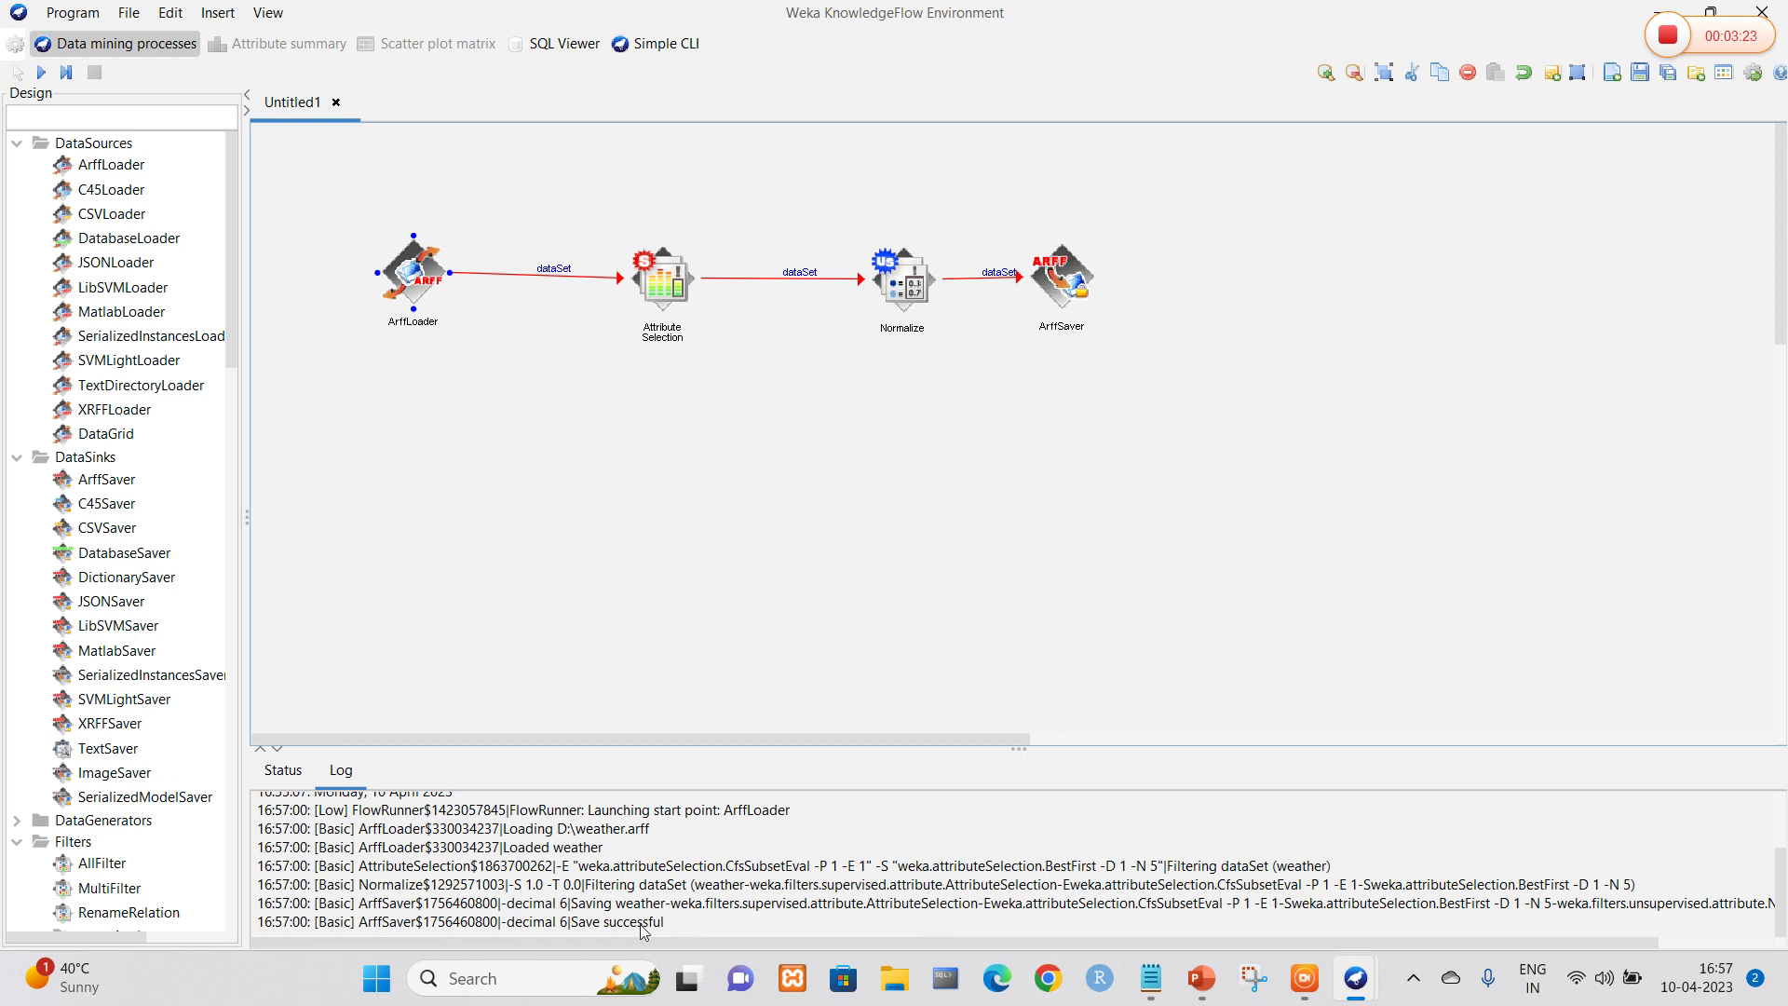
drag(687, 926, 574, 921)
click(895, 979)
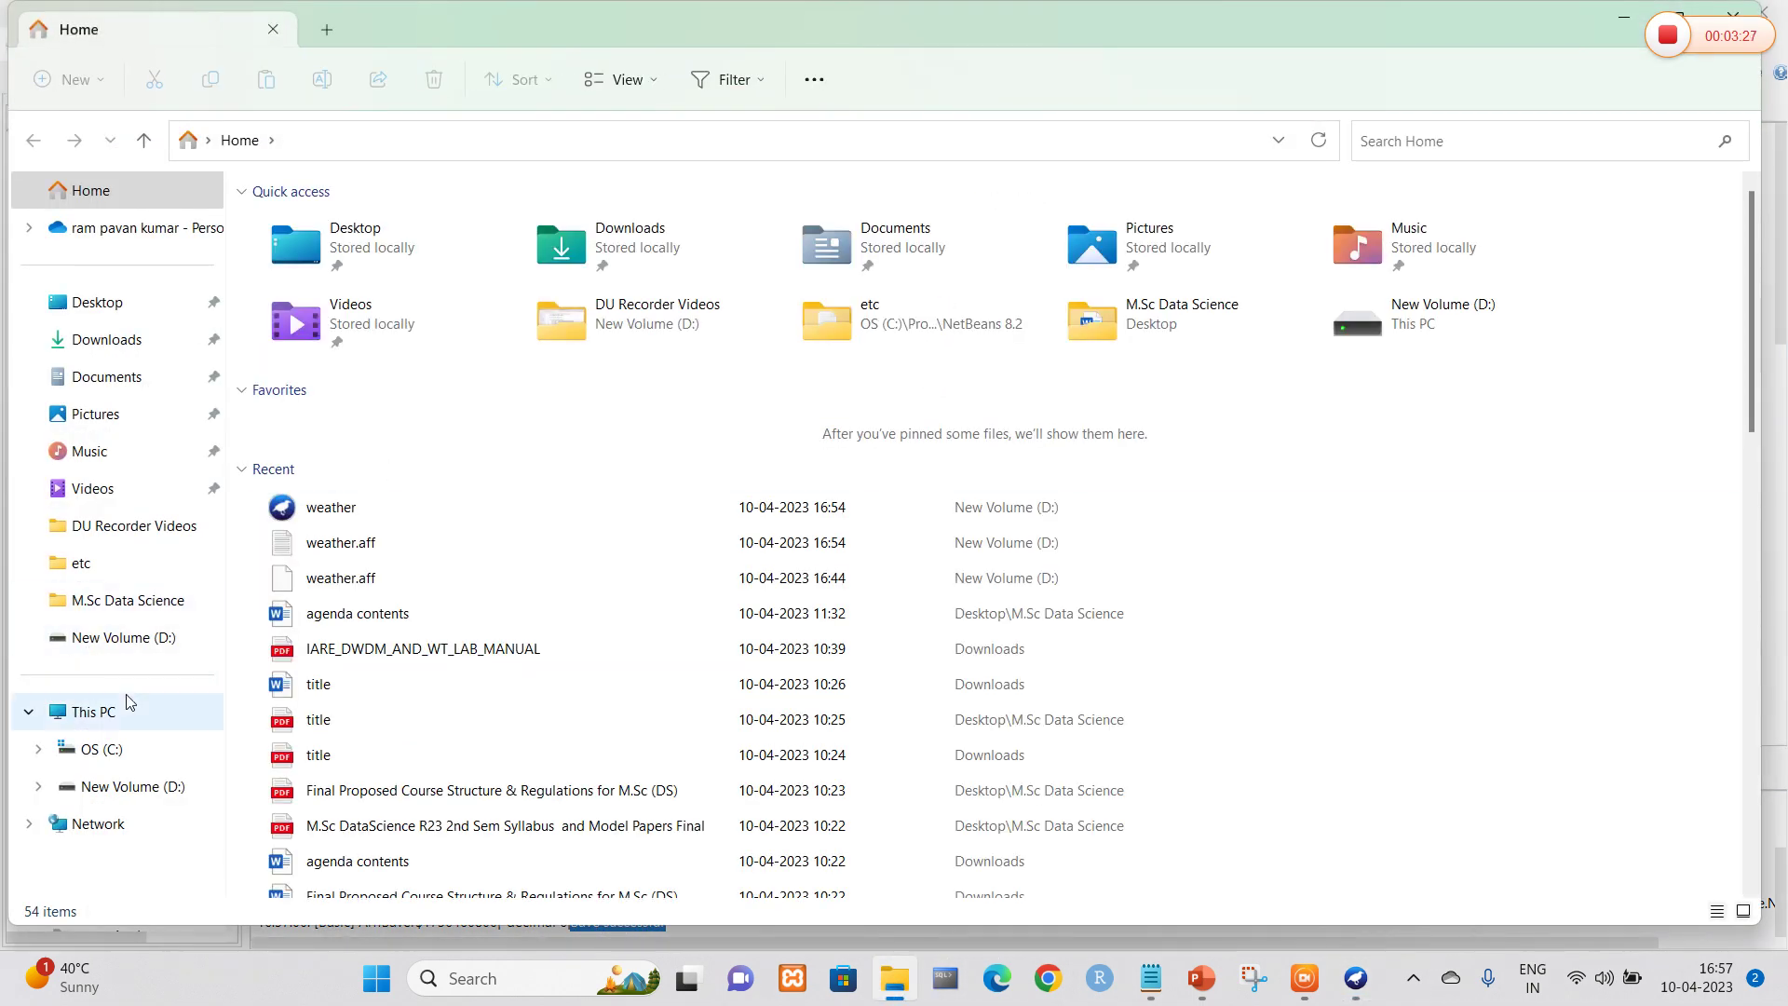
Step: Open the weather-AttributeSelection ARFF output from New Volume (D:)
click(121, 787)
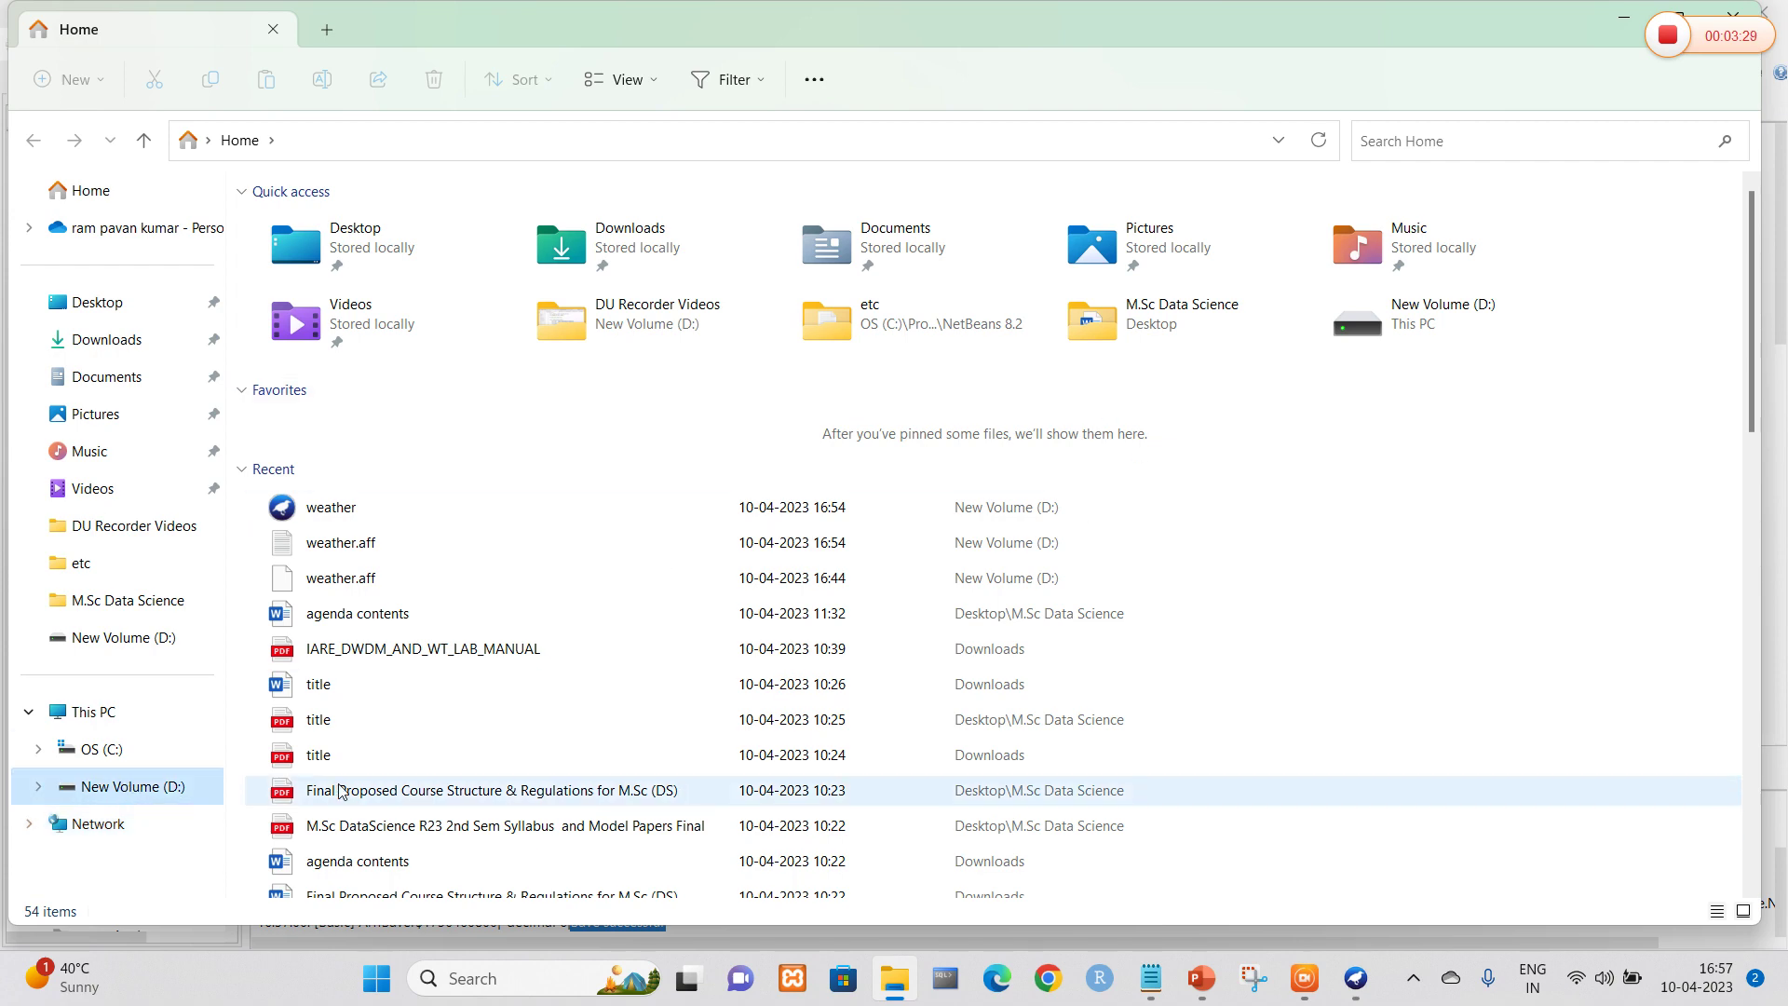
click(147, 787)
double_click(1192, 759)
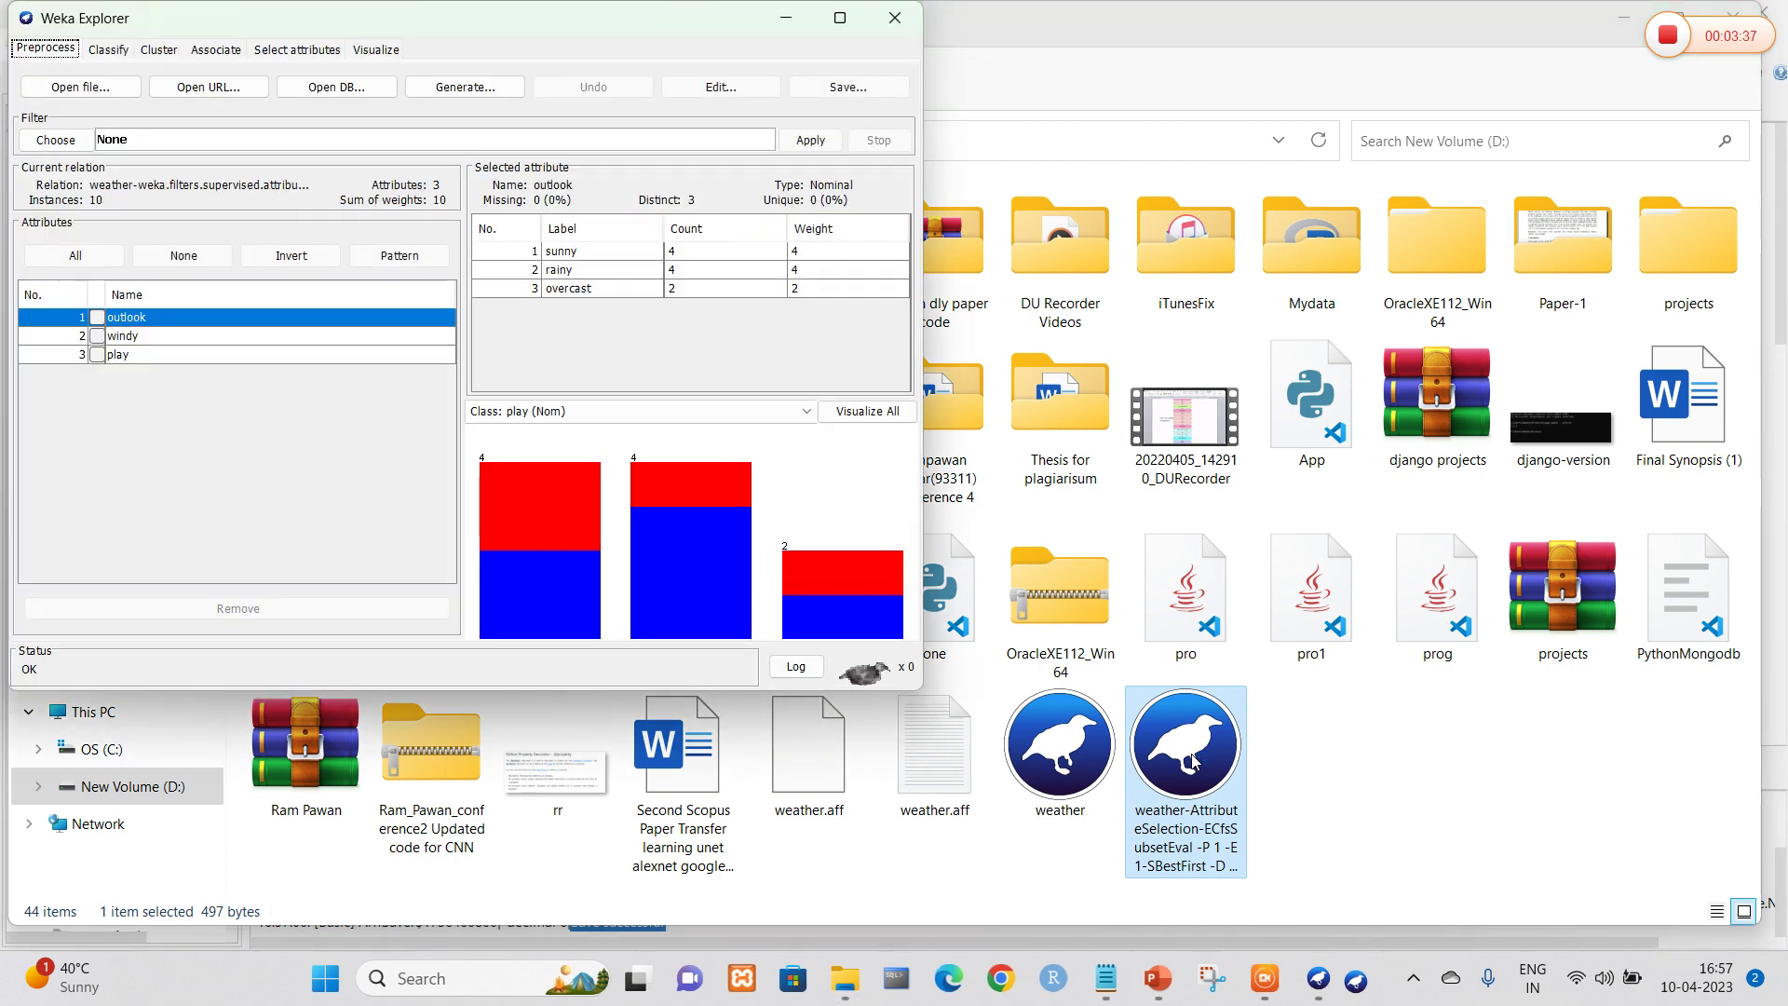
Step: Maximize Explorer, view the 10 rows of outlook, windy and play, then close Explorer
click(839, 17)
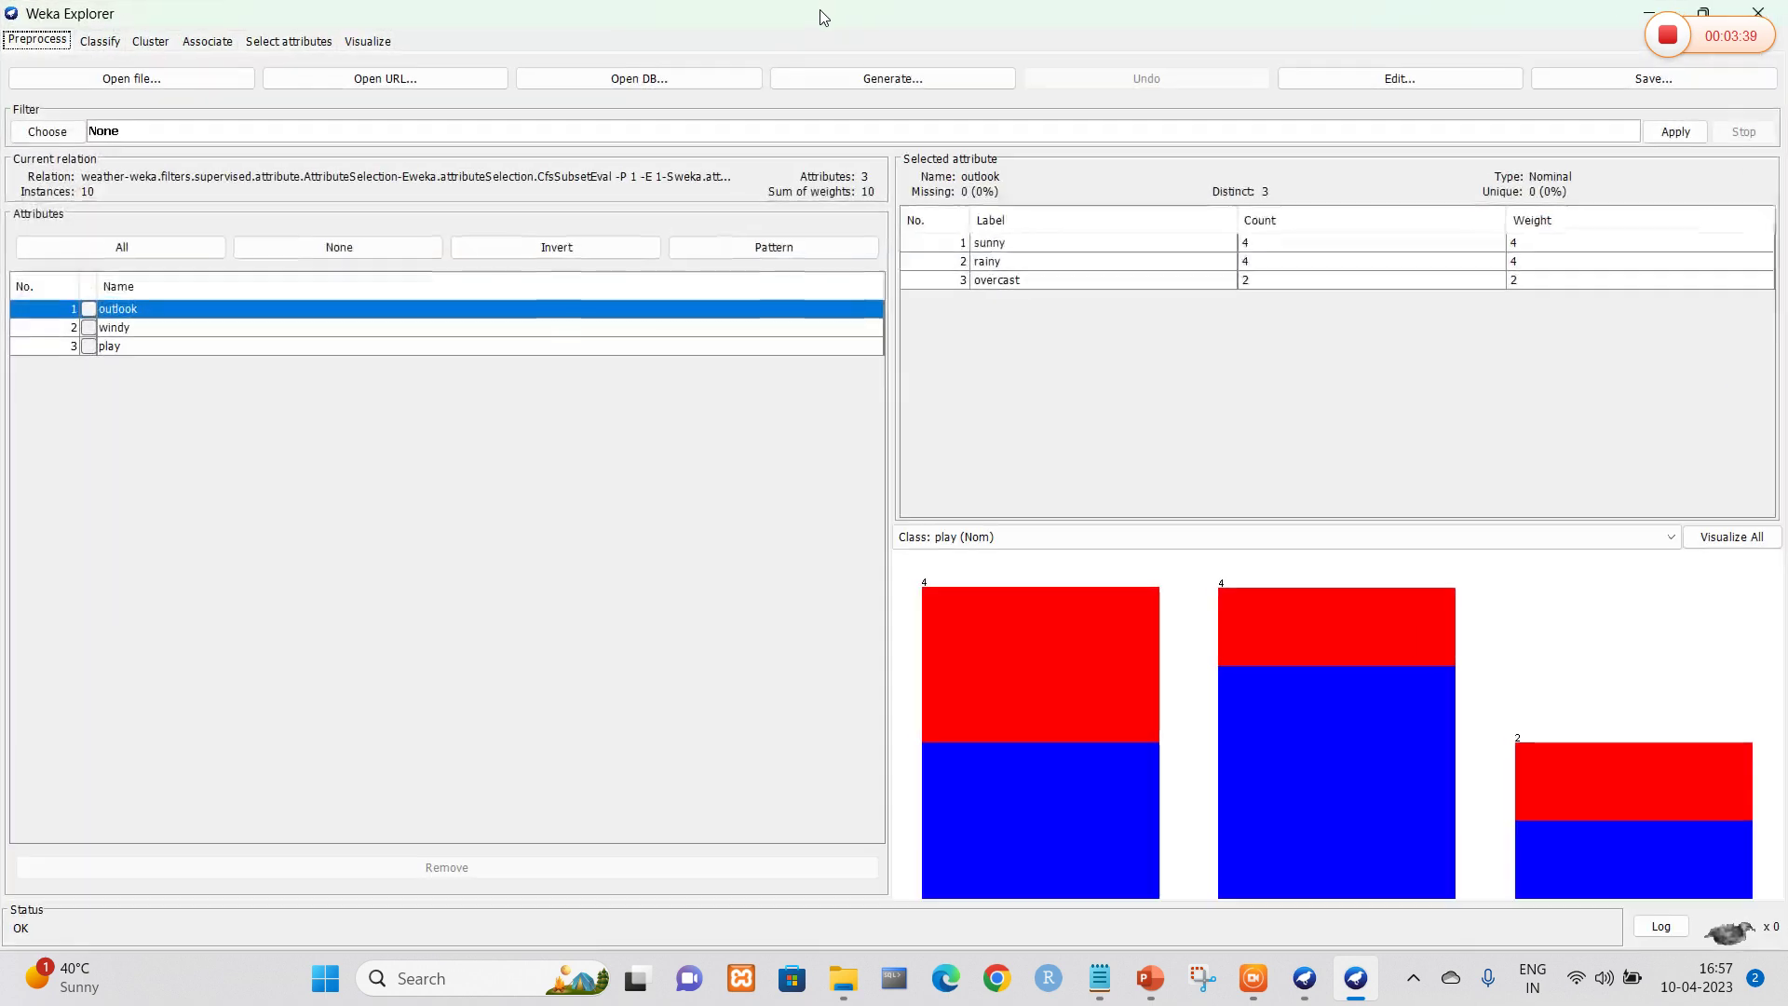
click(1378, 80)
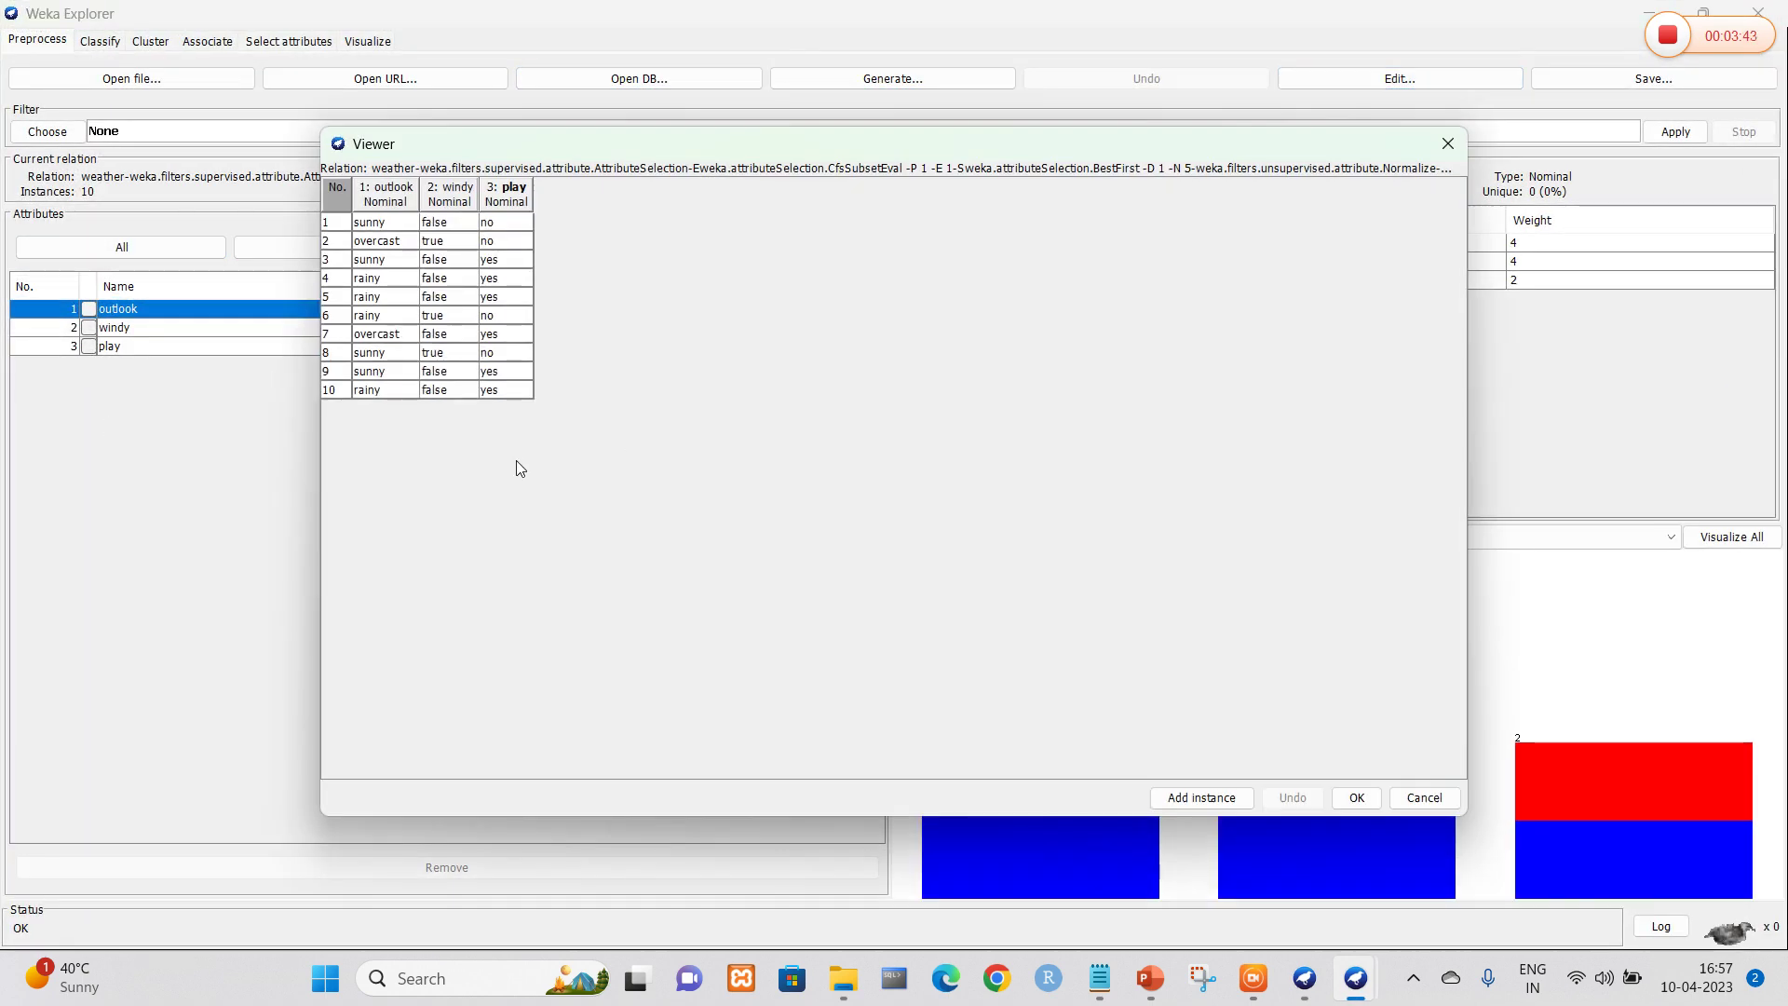
click(1448, 144)
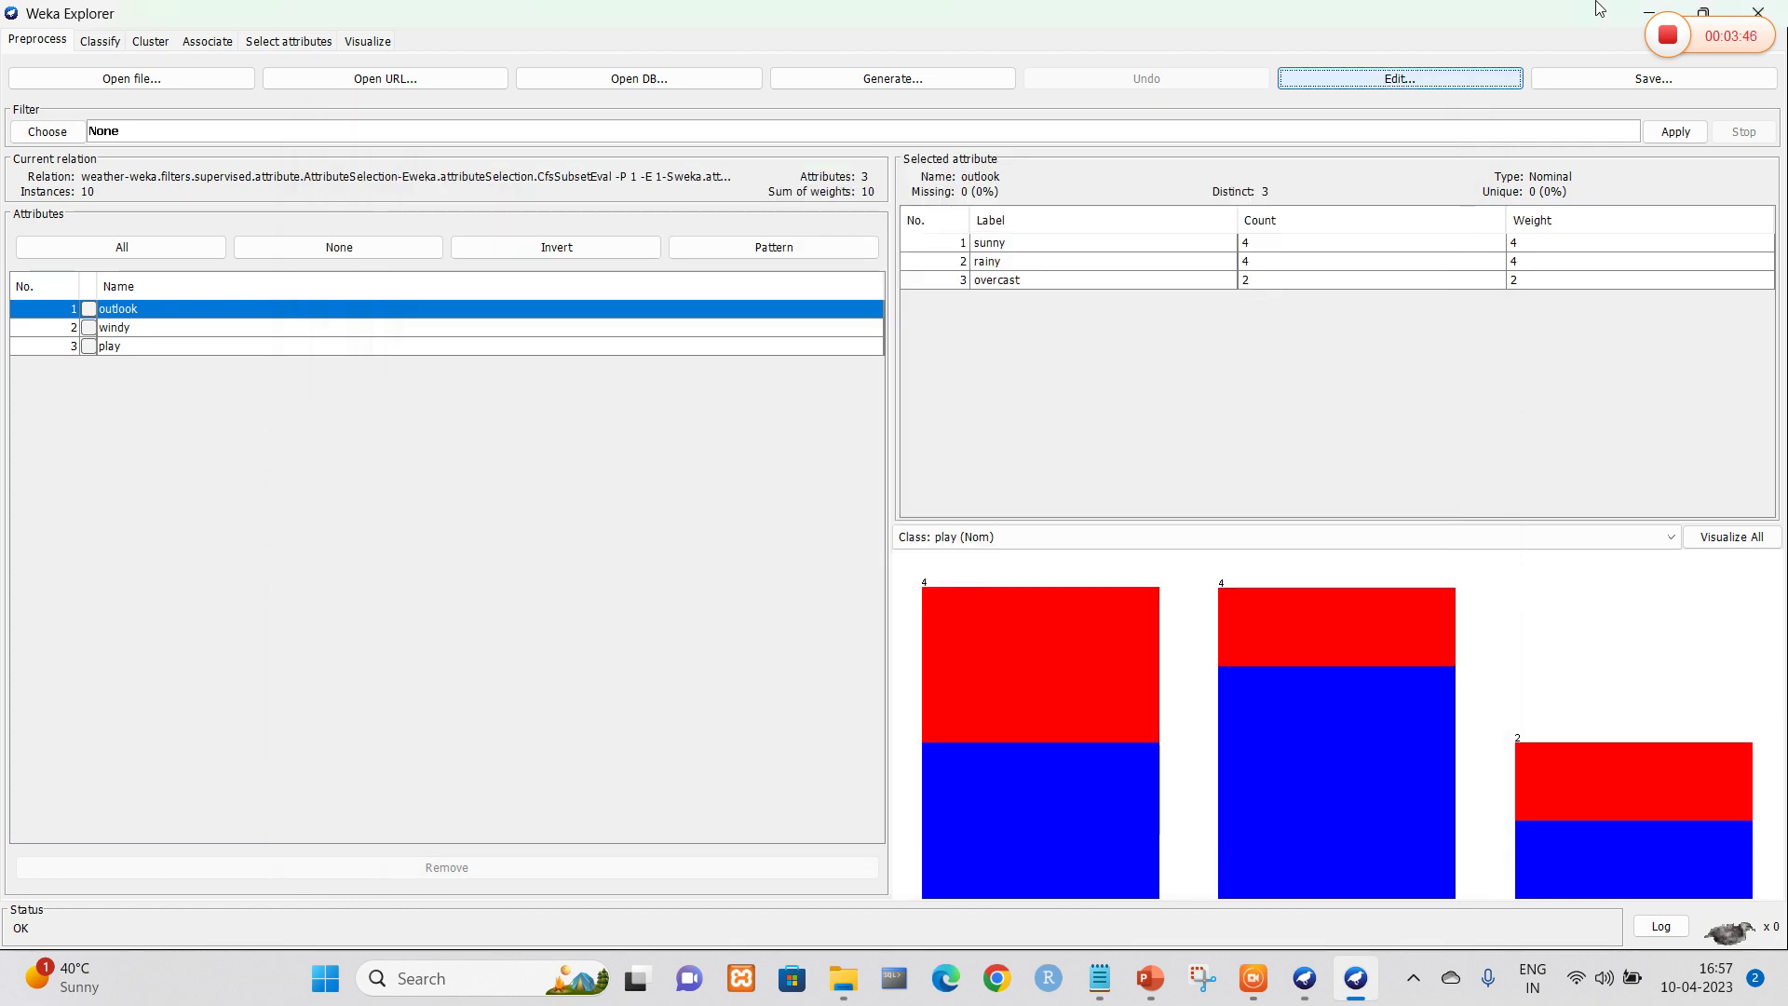
click(1780, 7)
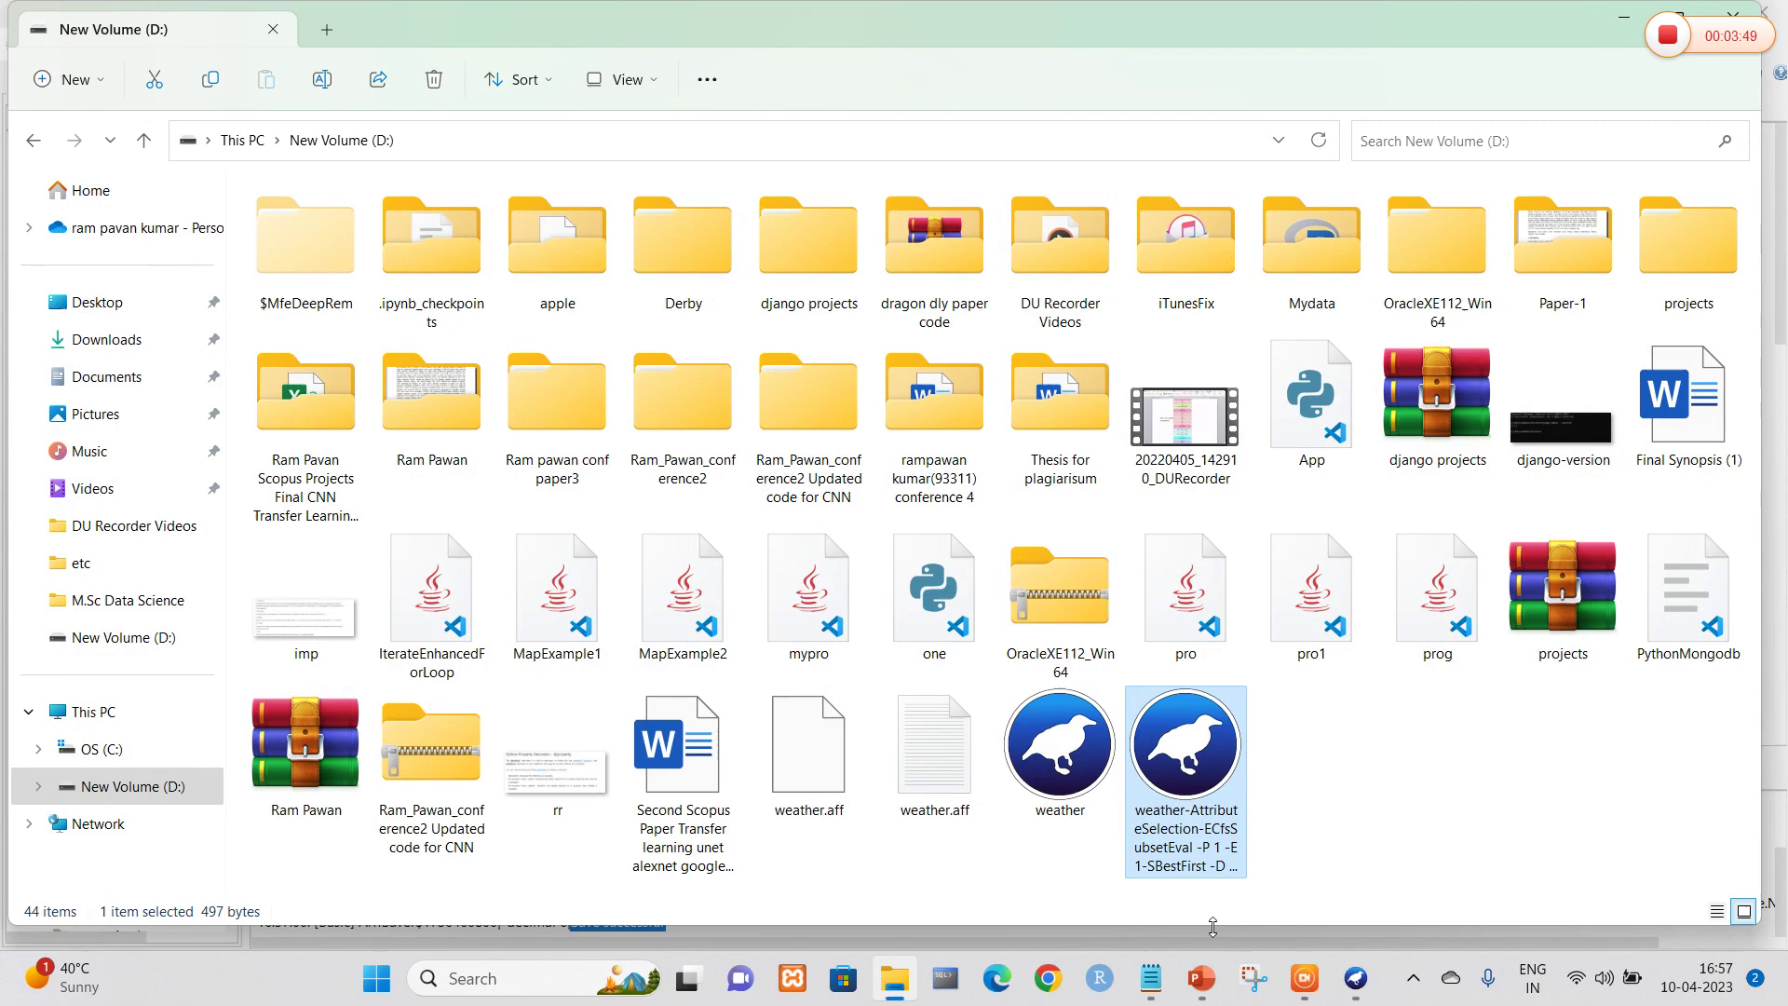
Step: Save the Notepad employee data as employee.arff (All files) on D:, replacing the old copy
mouse_move(1154, 982)
click(1168, 848)
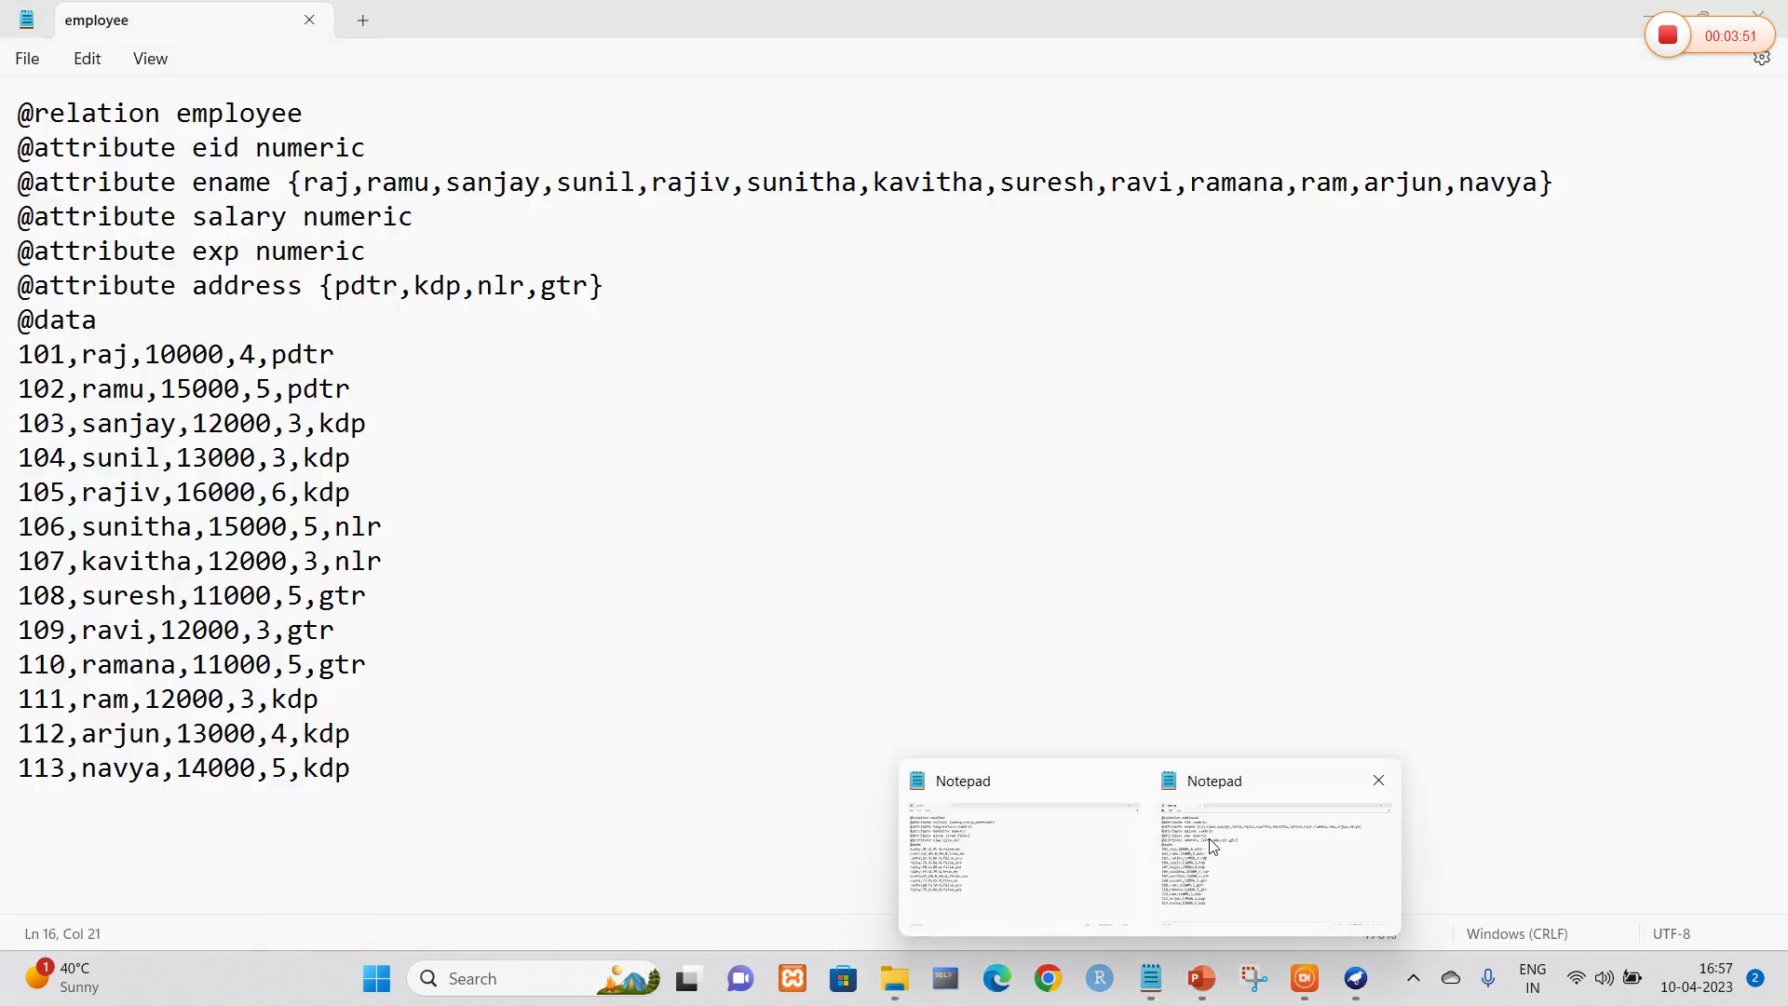
click(798, 397)
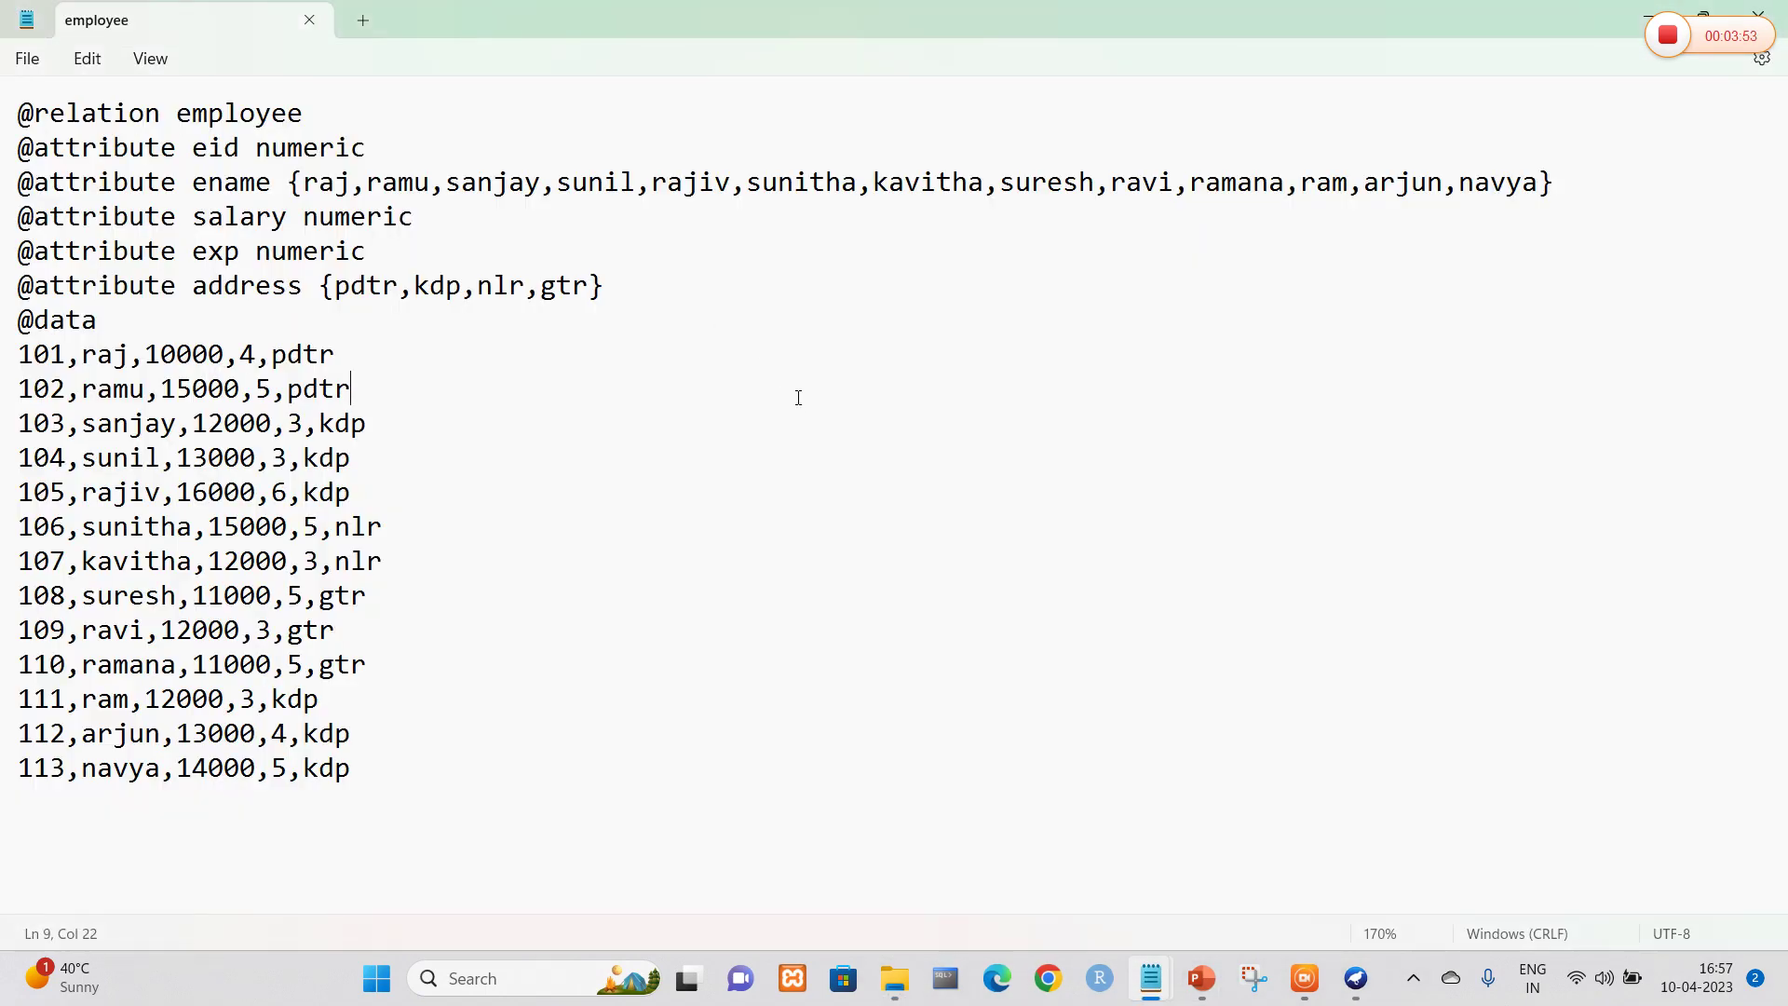
key(ctrl+shift+s)
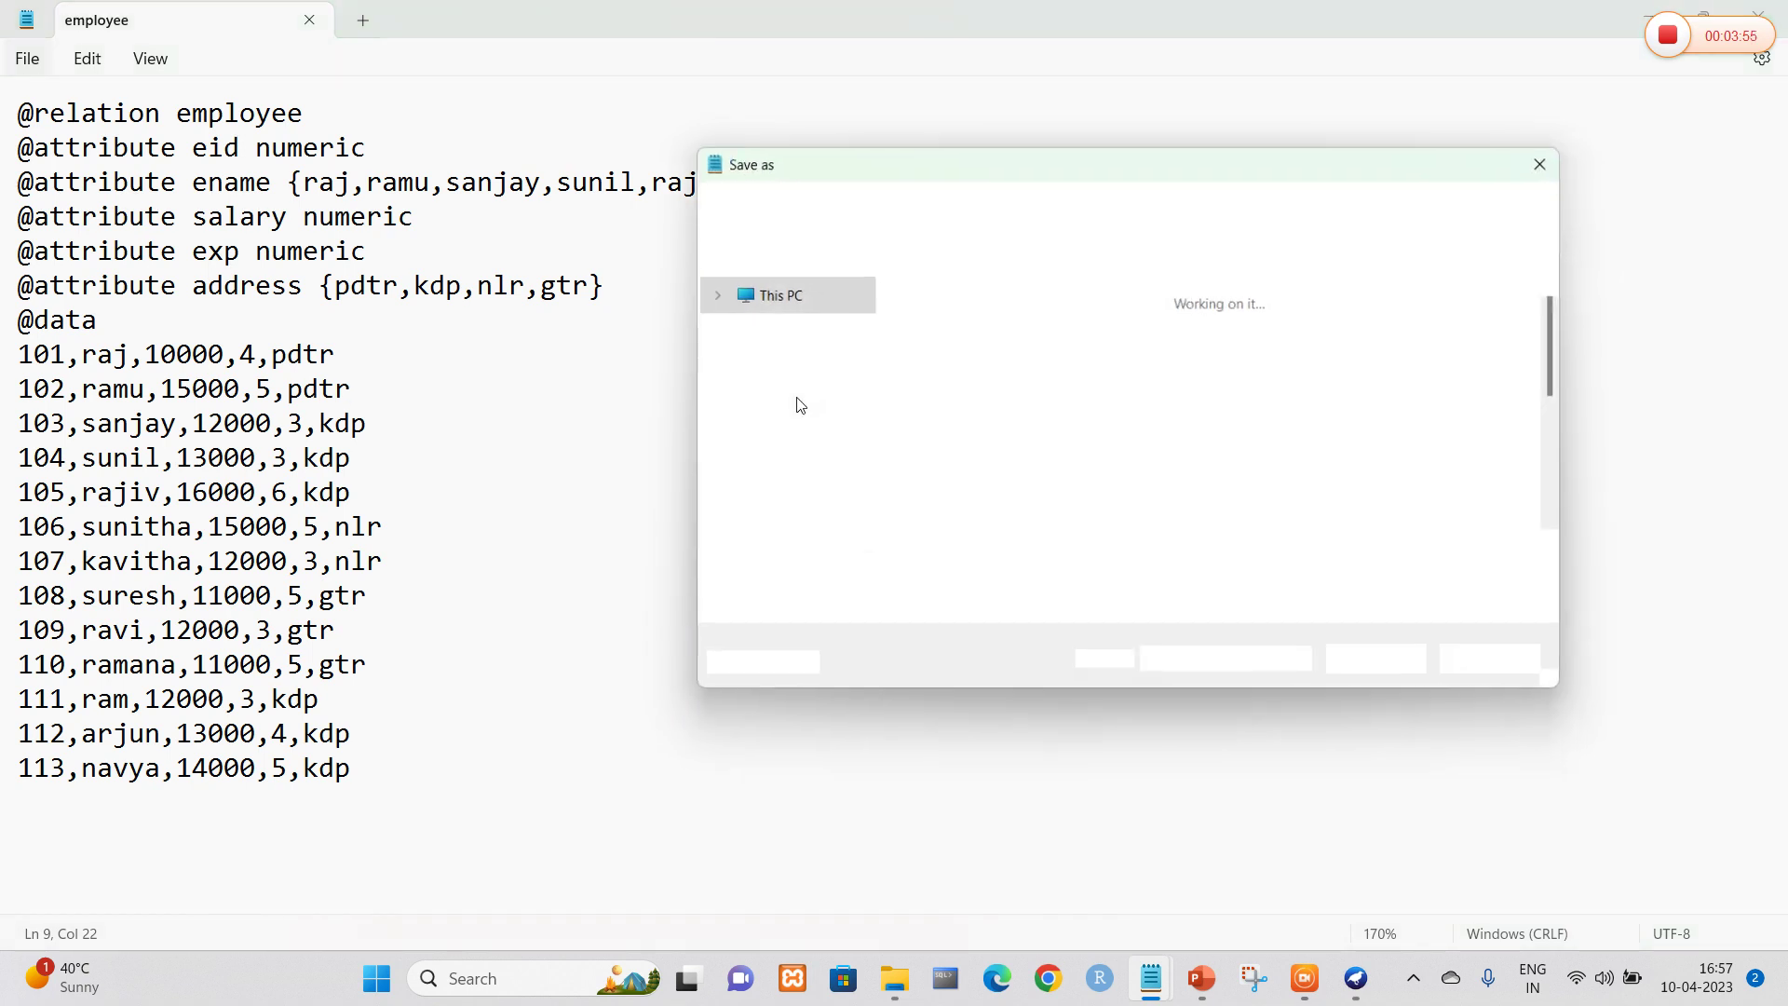
click(812, 445)
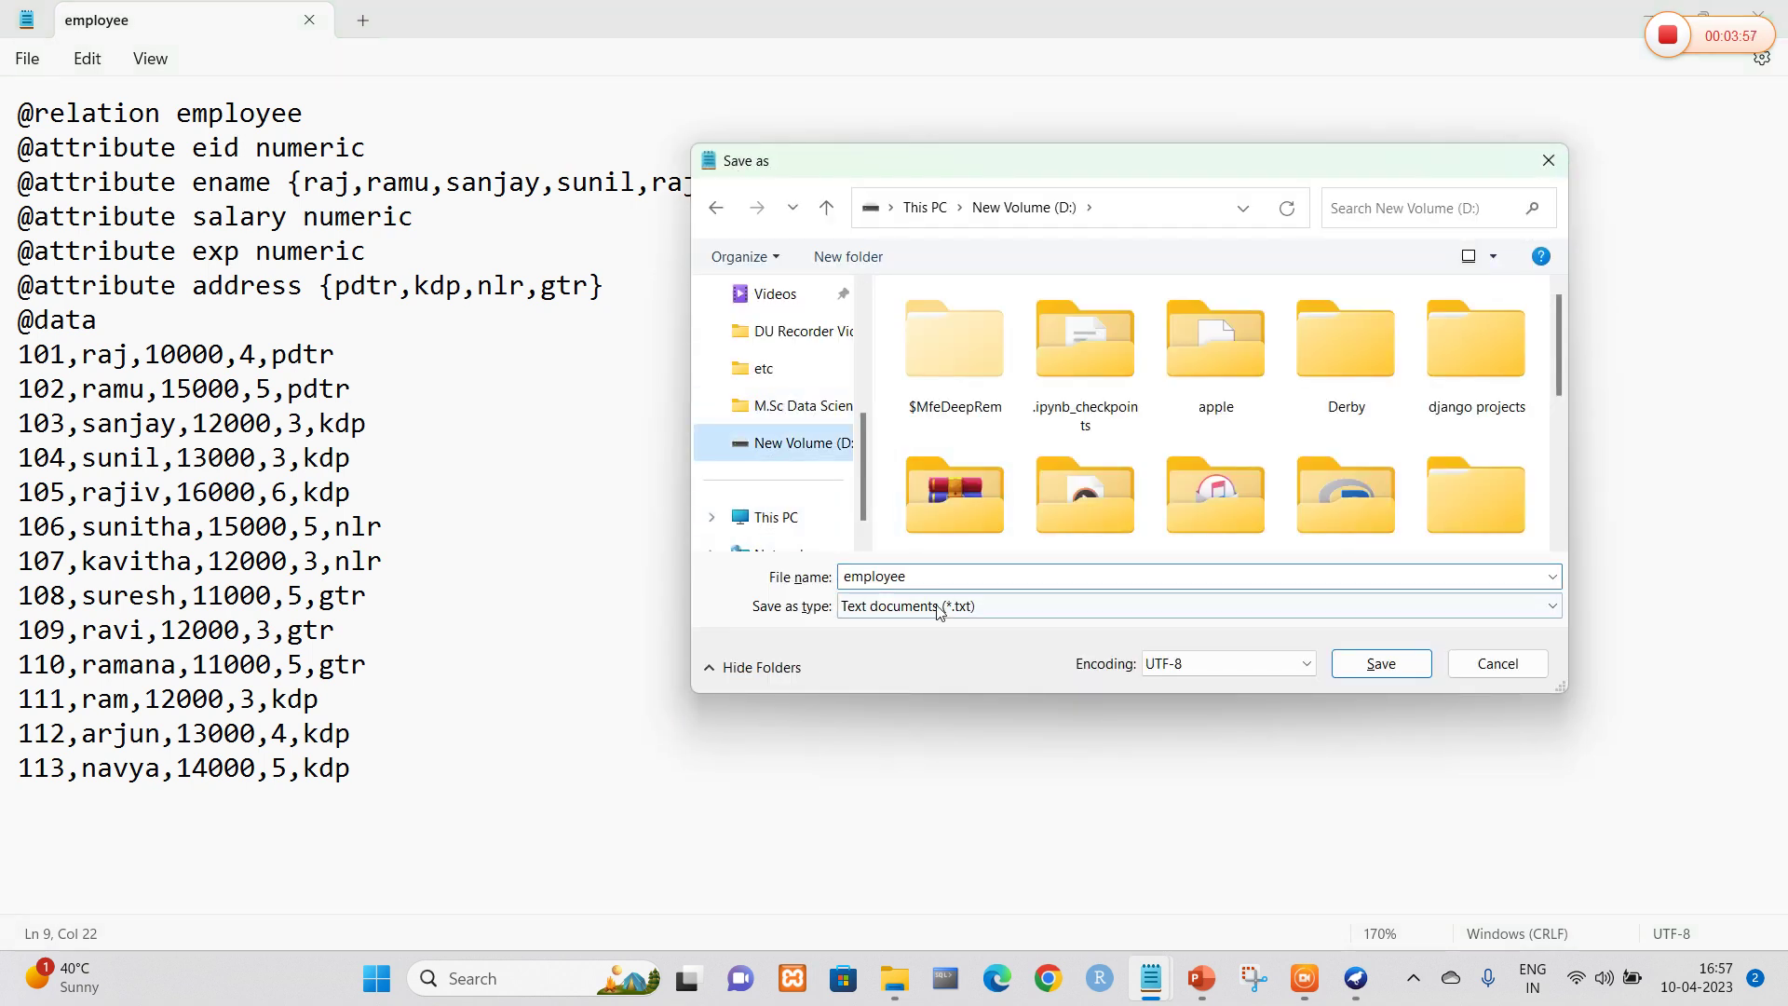
click(934, 577)
text(.ar)
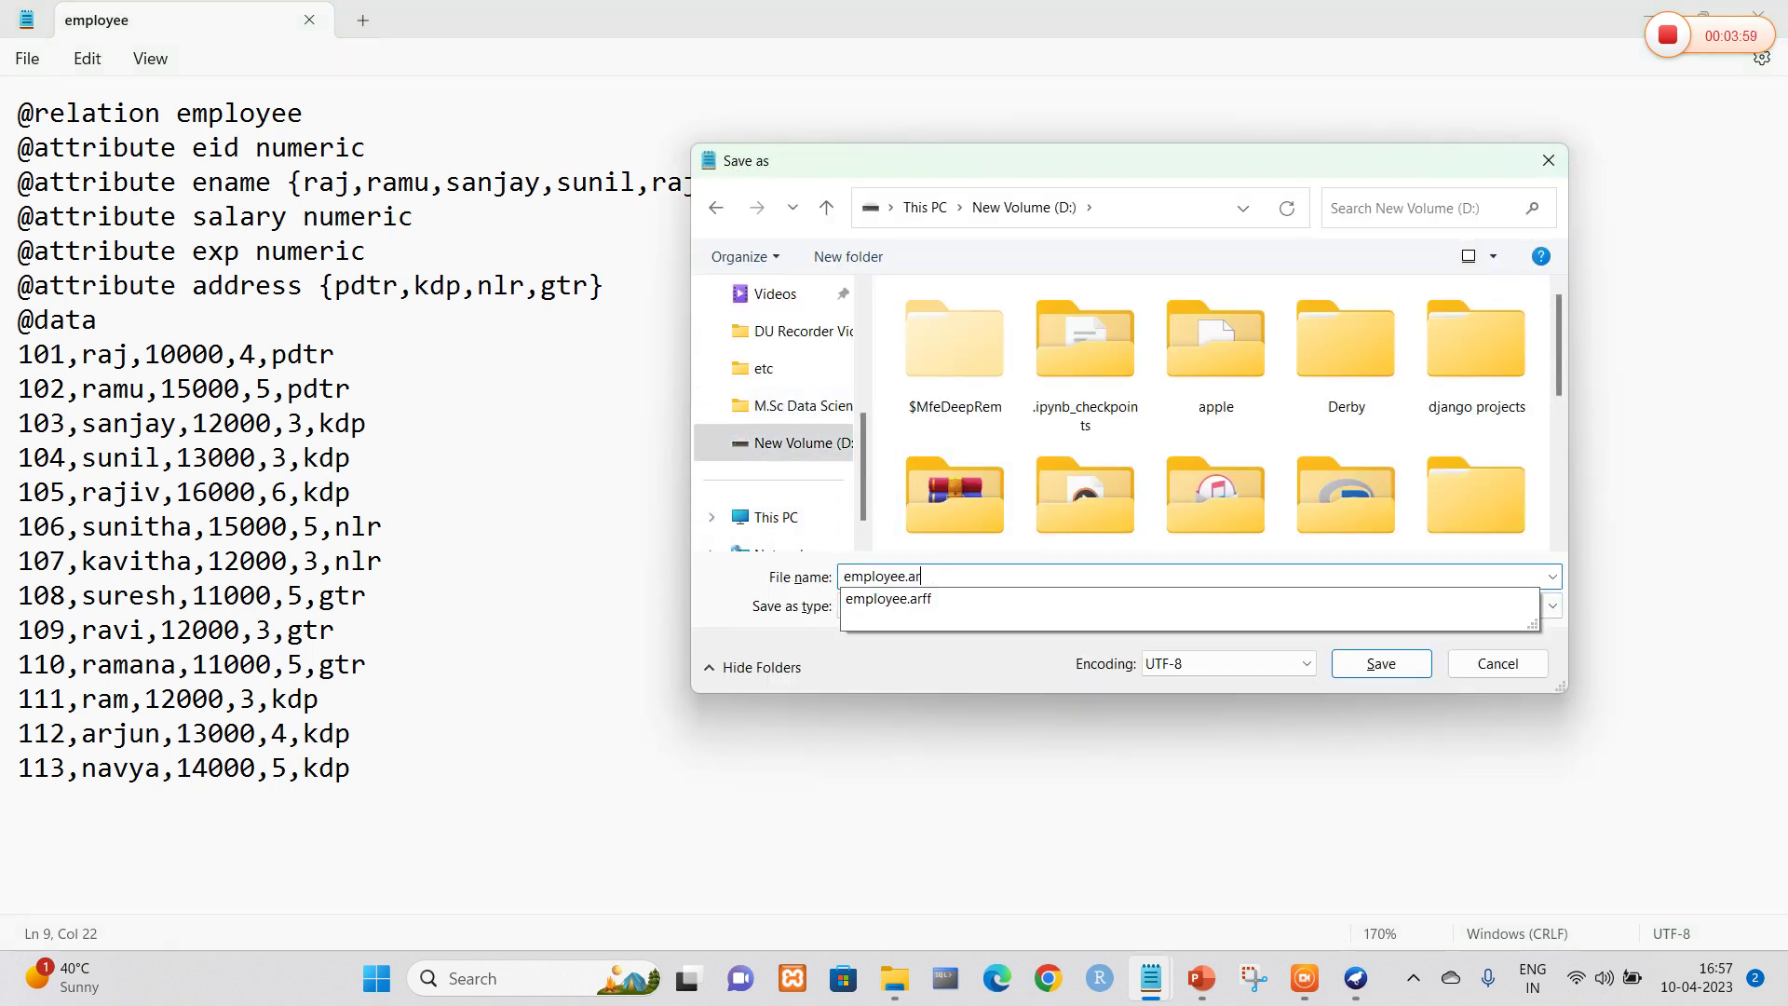
text(ff)
click(933, 606)
click(933, 646)
click(1369, 667)
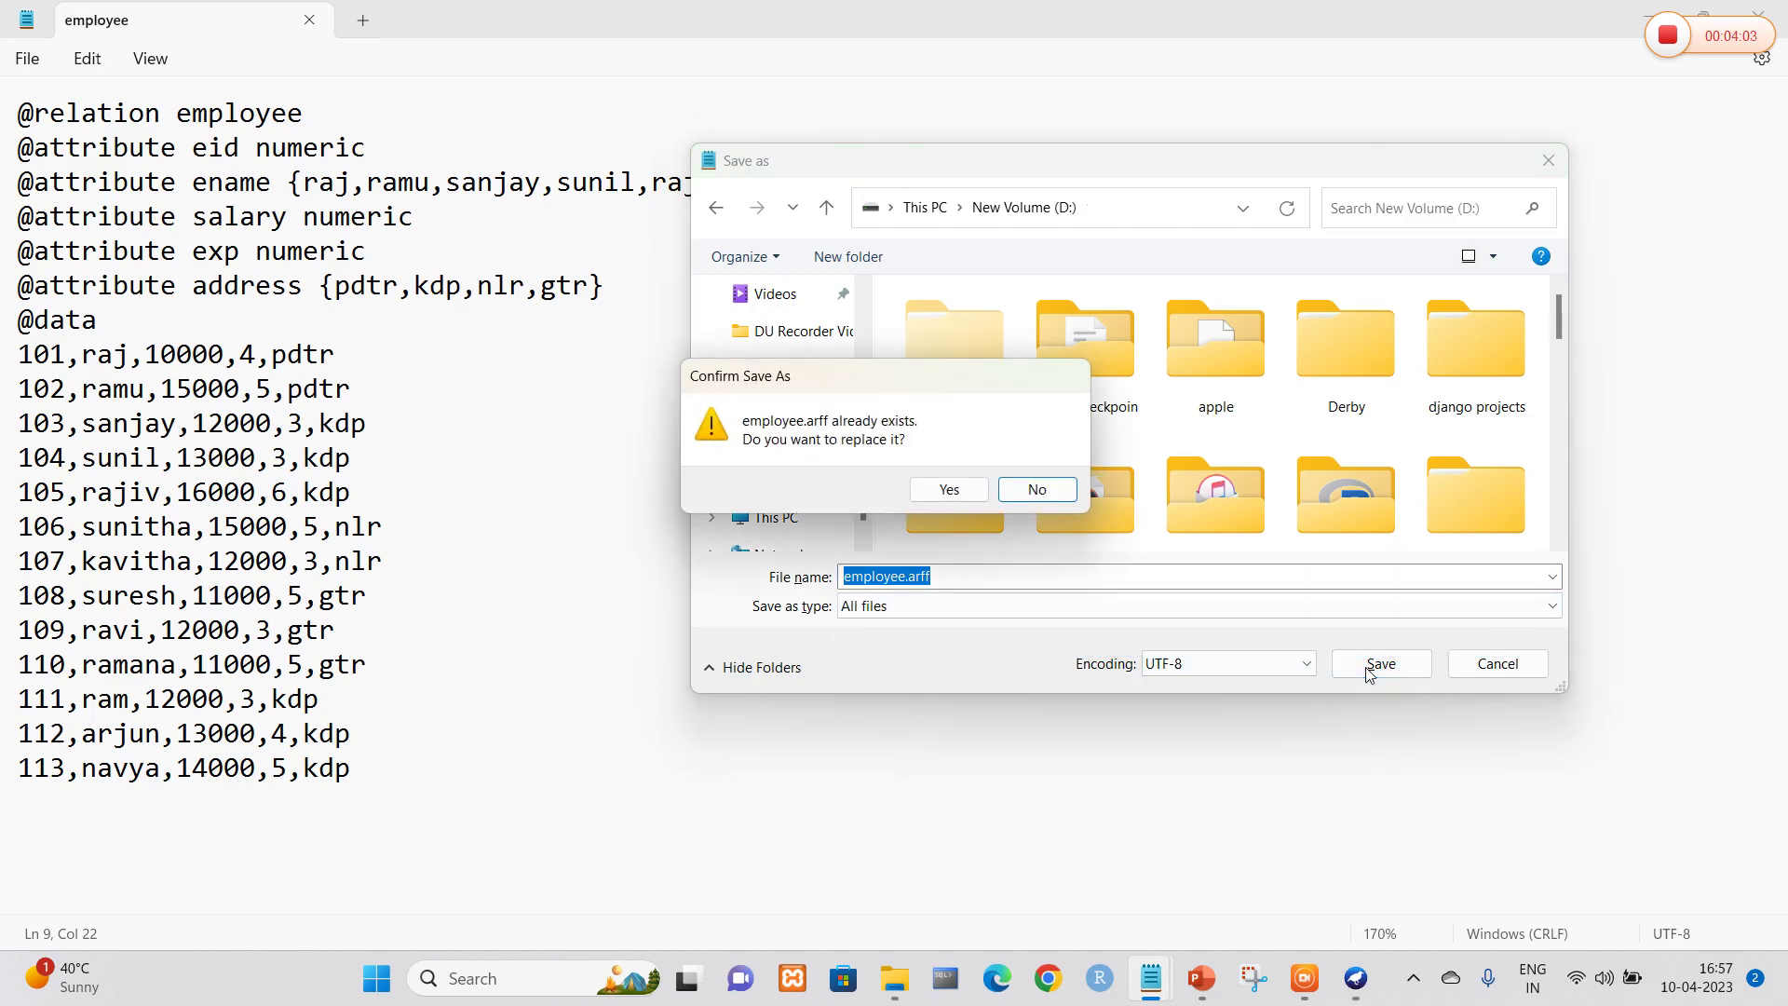
click(945, 494)
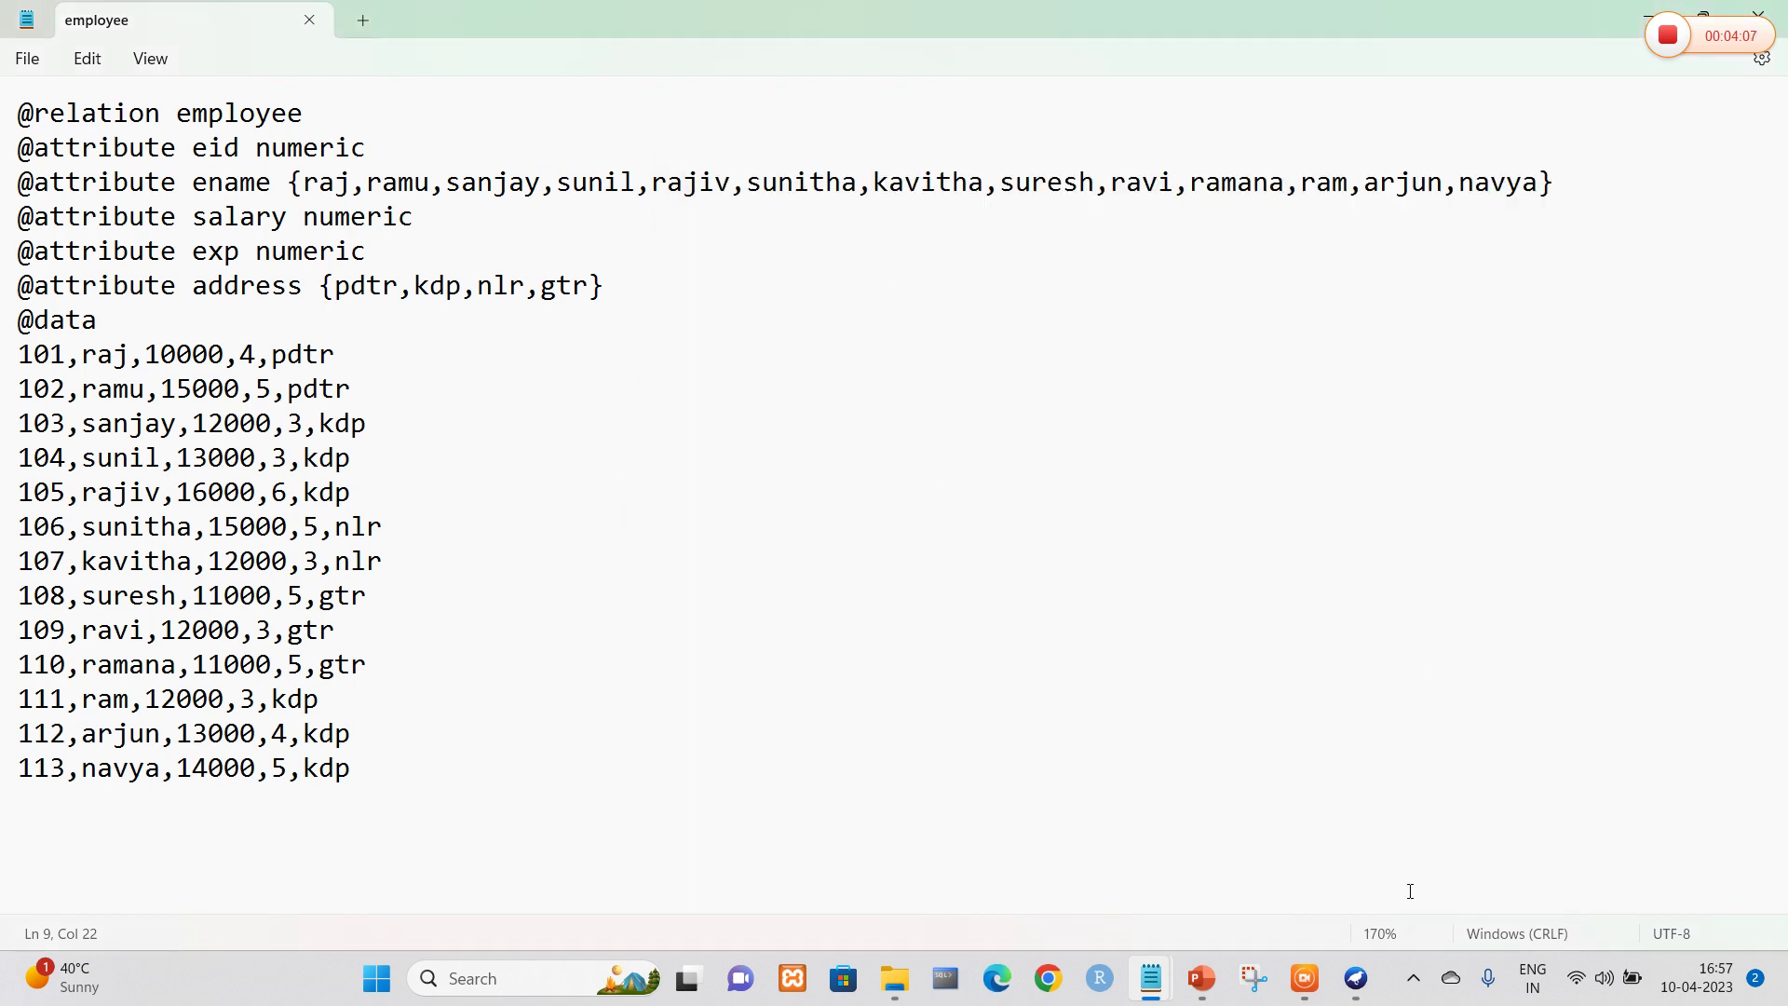
Step: Close Weka KnowledgeFlow, discarding the unsaved flow changes
mouse_move(1356, 978)
click(1501, 838)
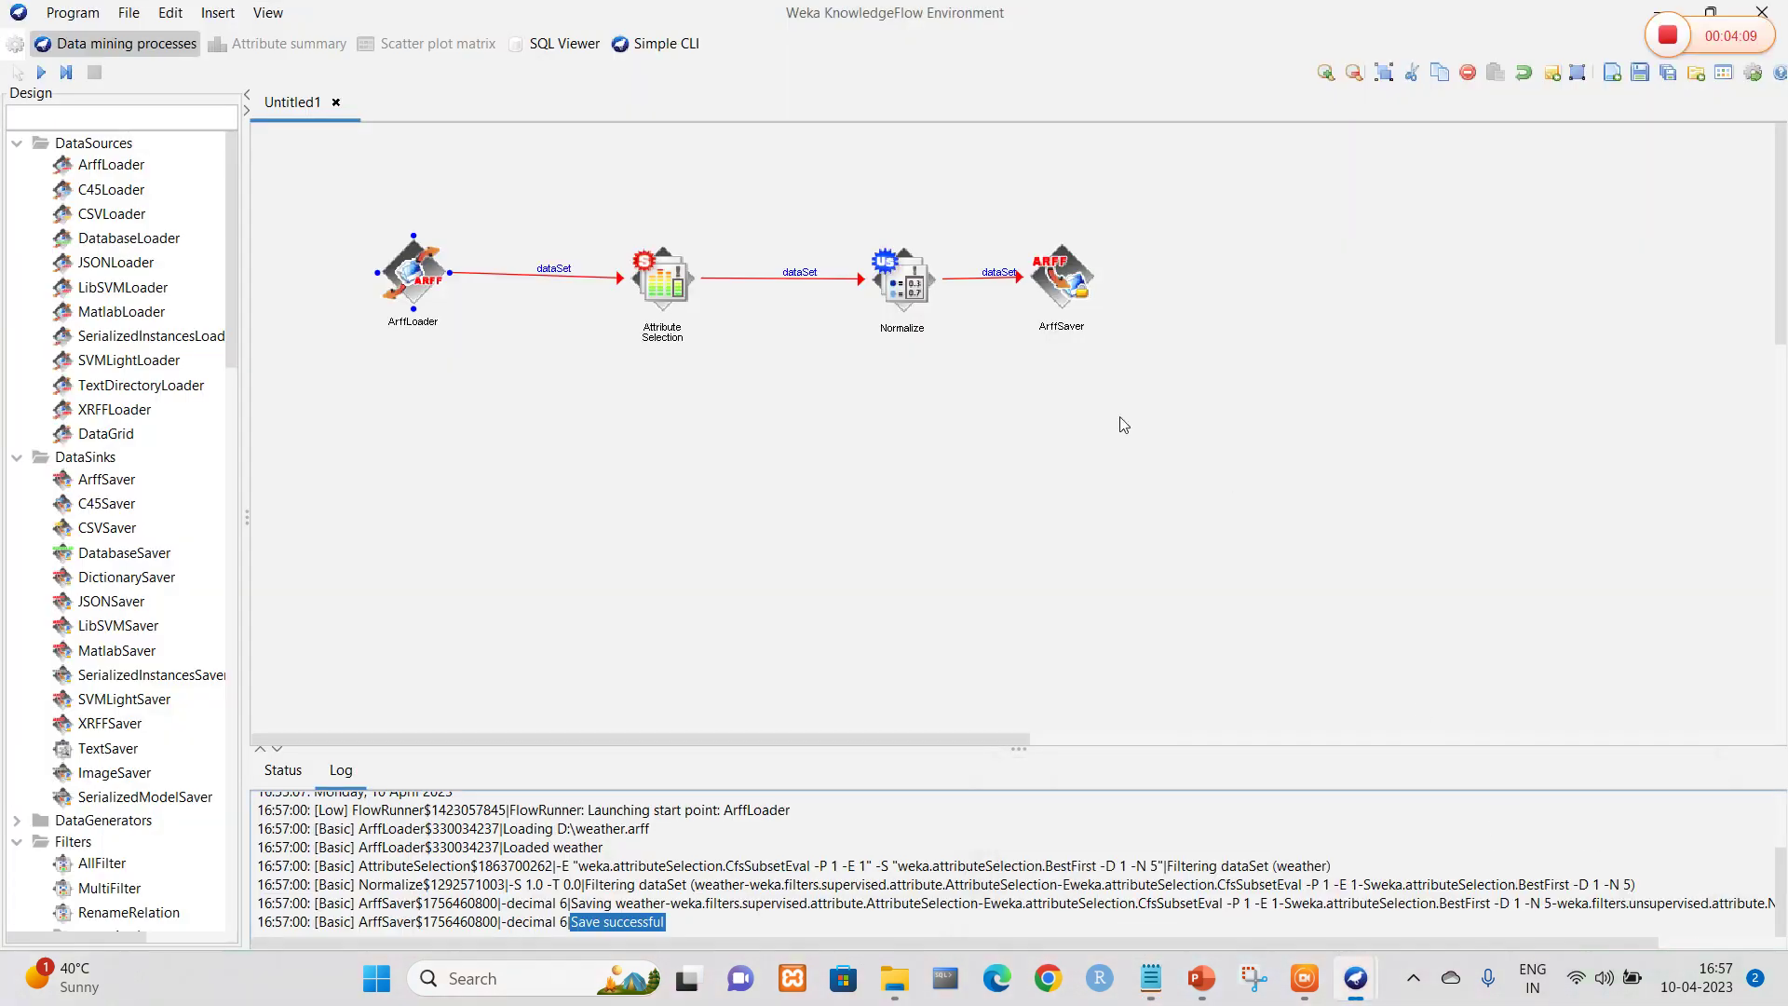
click(1762, 11)
click(924, 511)
click(978, 531)
Step: Close the Weka Explorer and bring the Weka GUI Chooser forward
mouse_move(1356, 978)
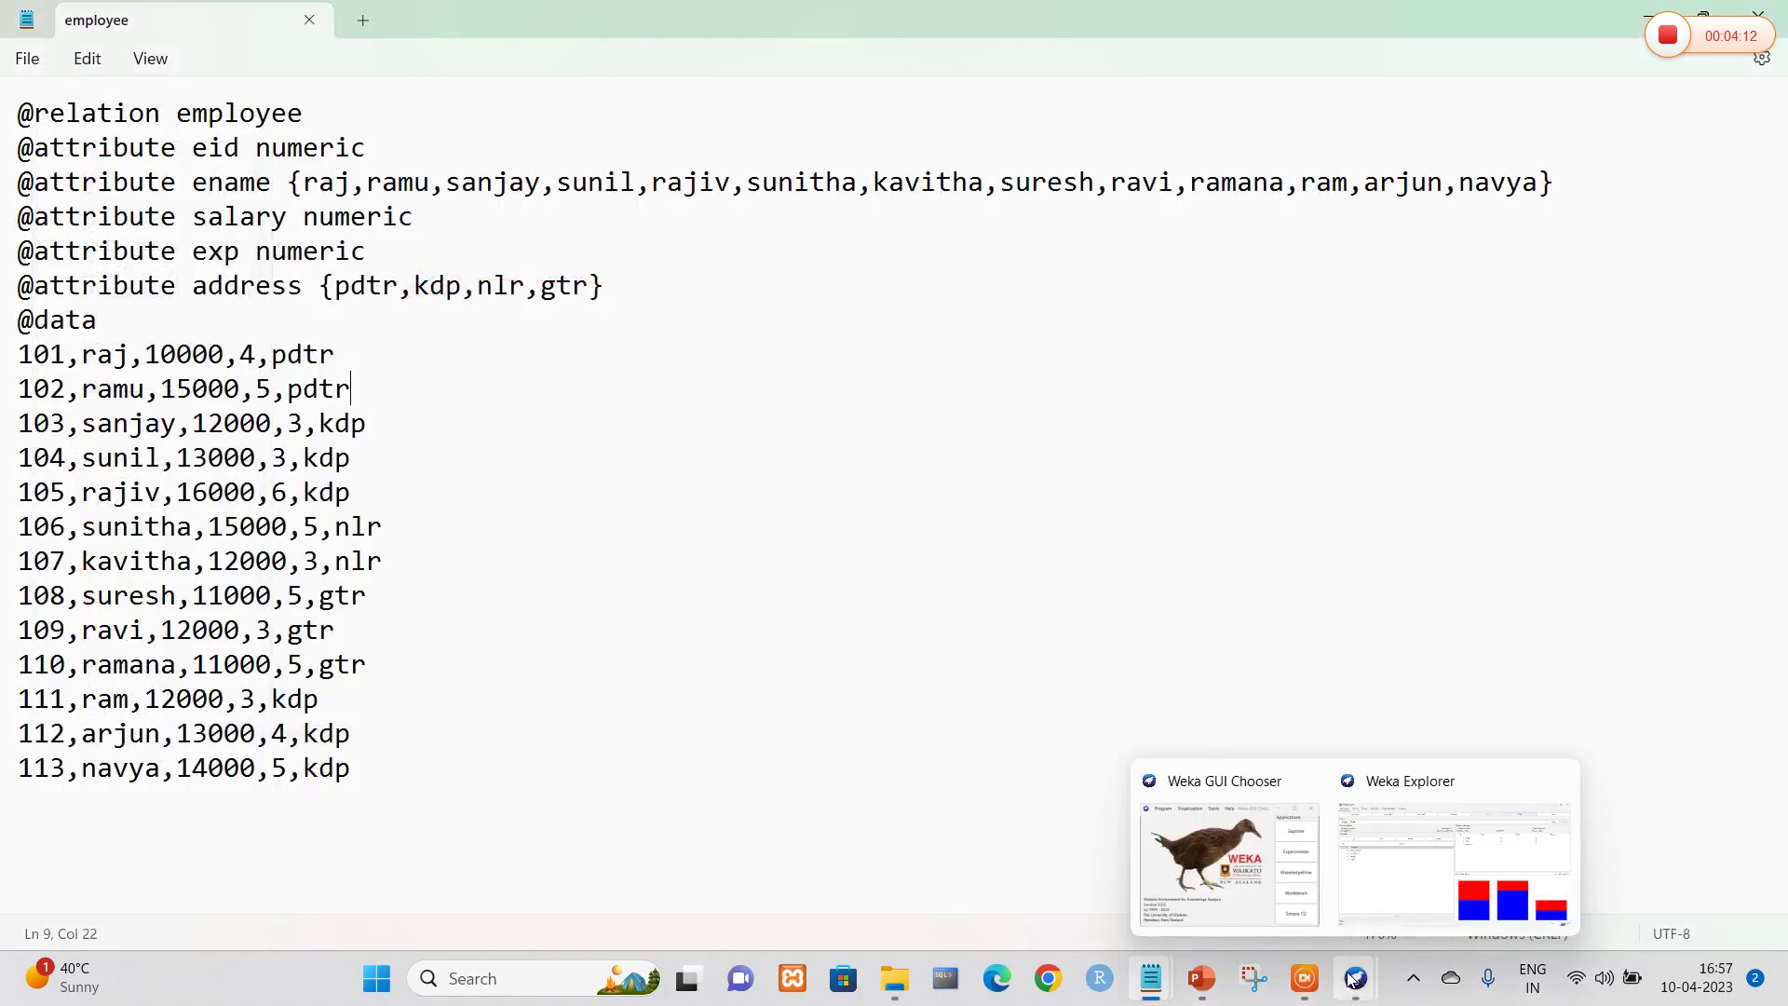
click(1394, 866)
click(1762, 12)
click(891, 505)
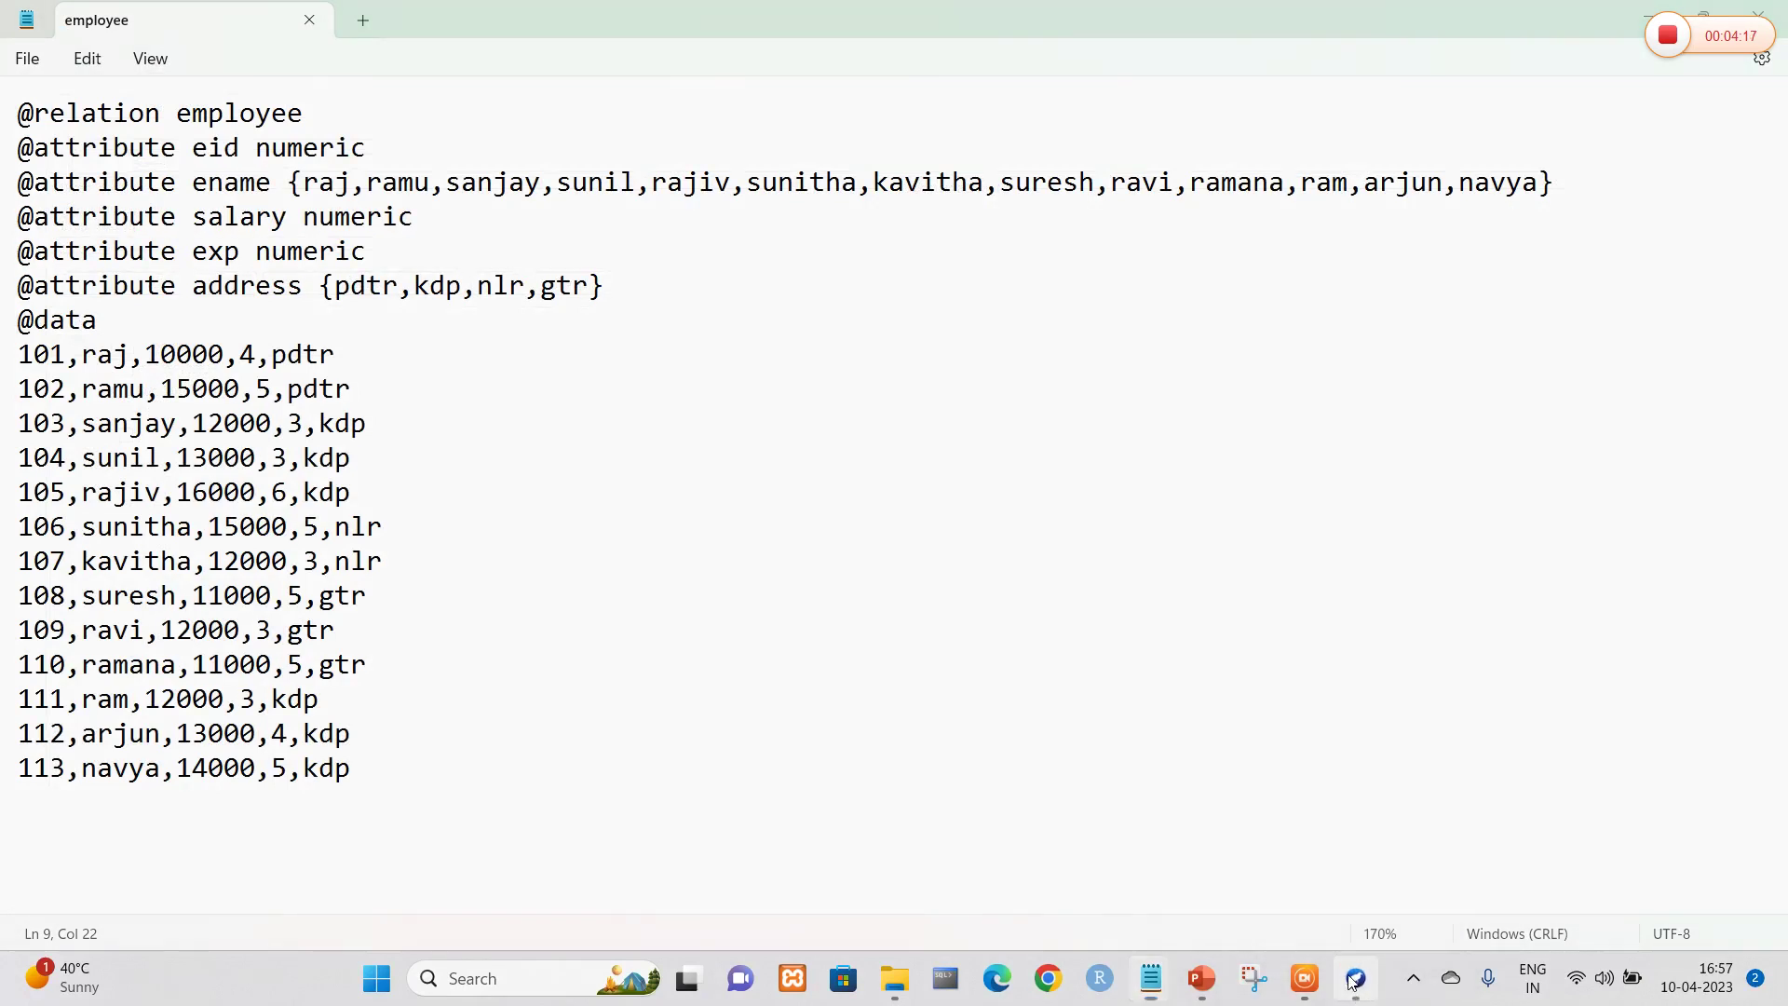
click(1355, 978)
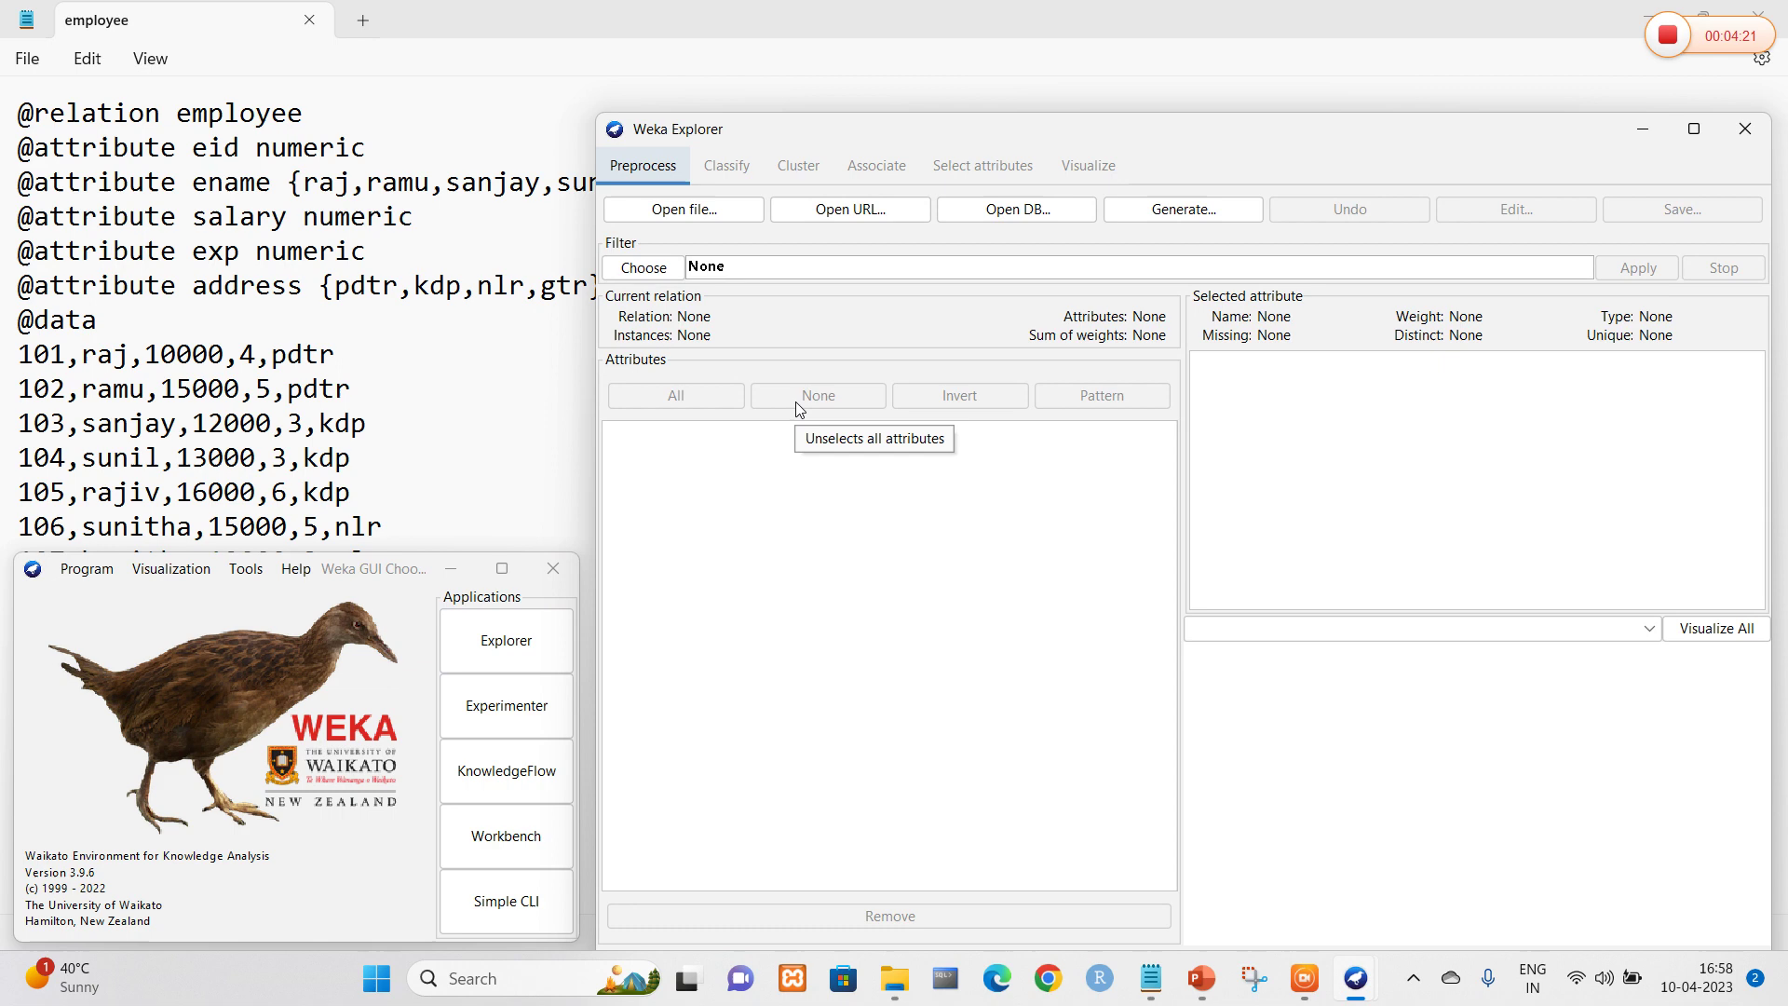
Step: Load employee.arff from New Volume (D:) into Weka Explorer
click(685, 209)
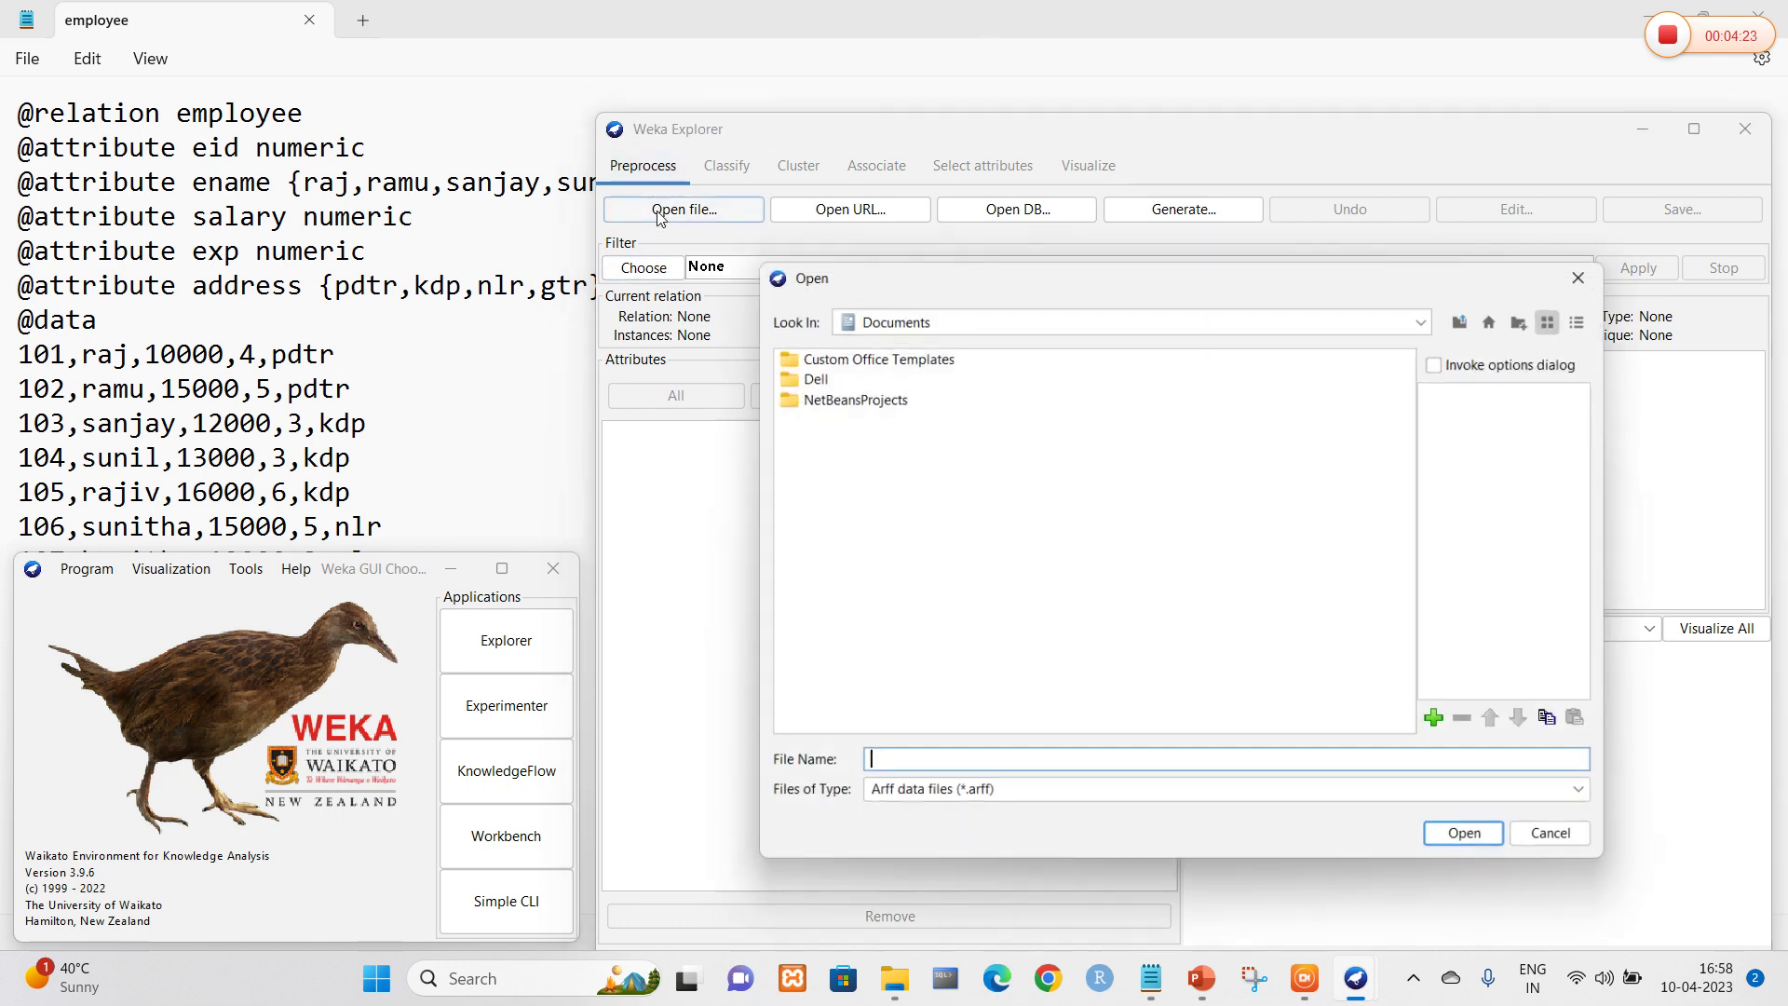
click(1415, 317)
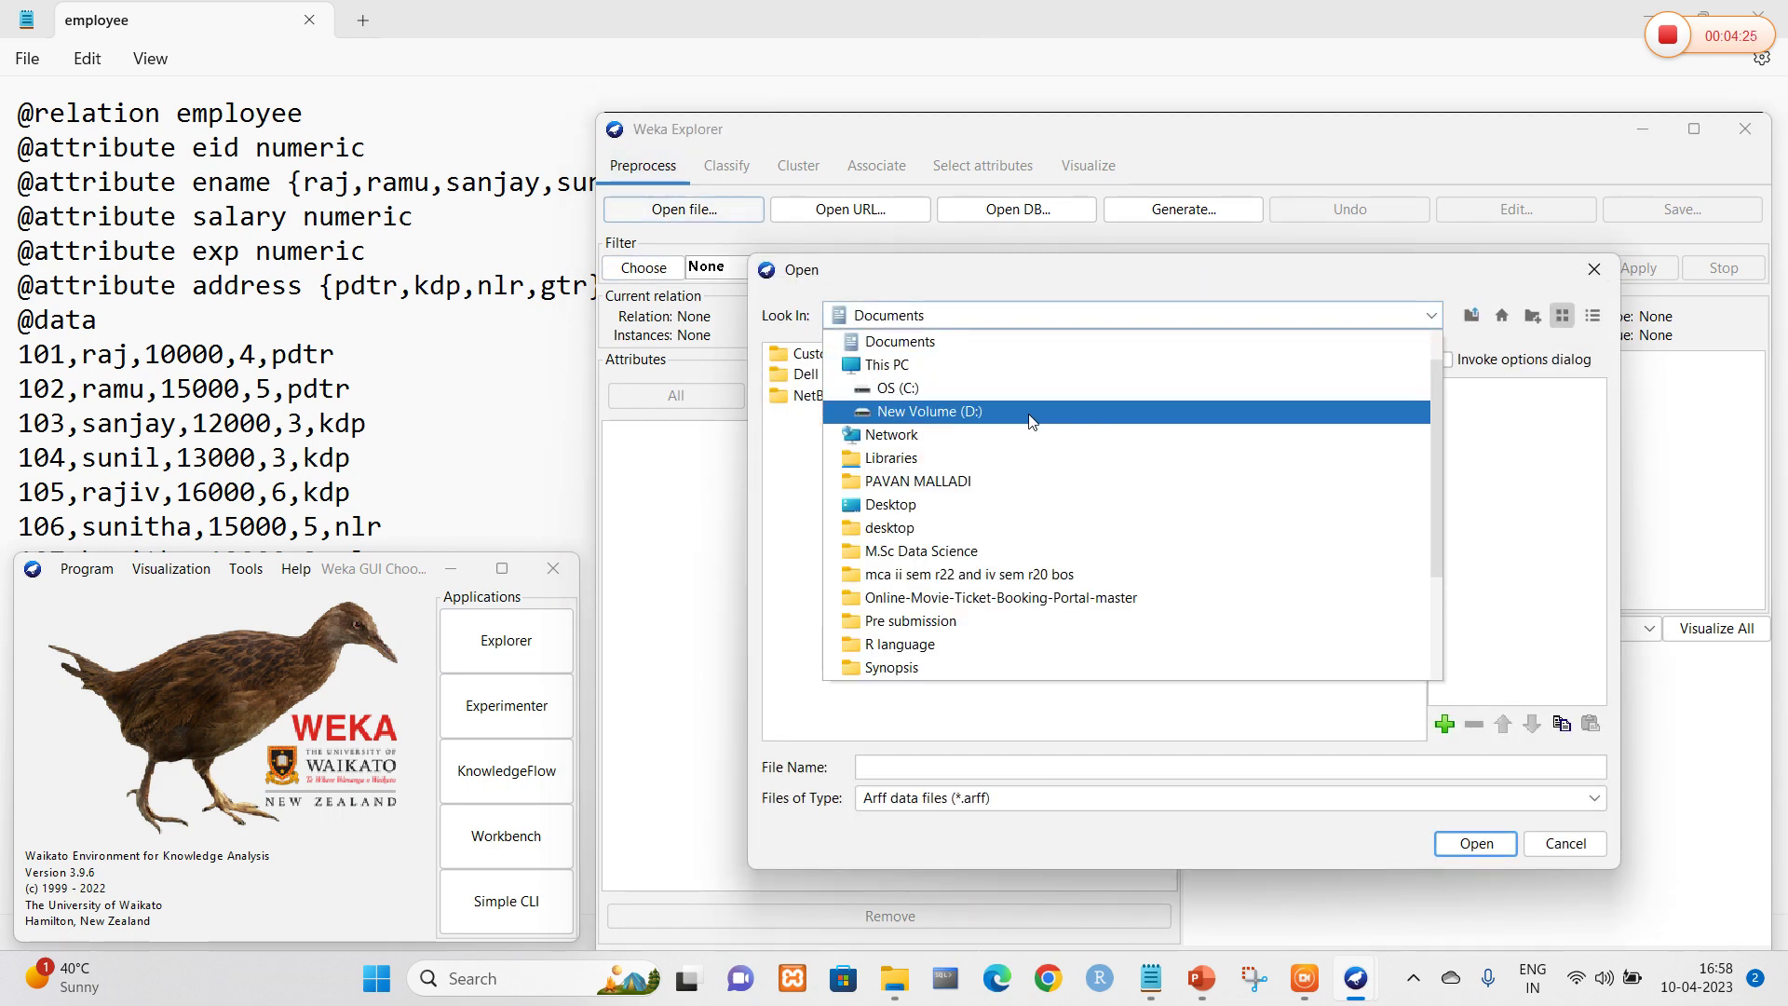
click(1248, 415)
click(1415, 373)
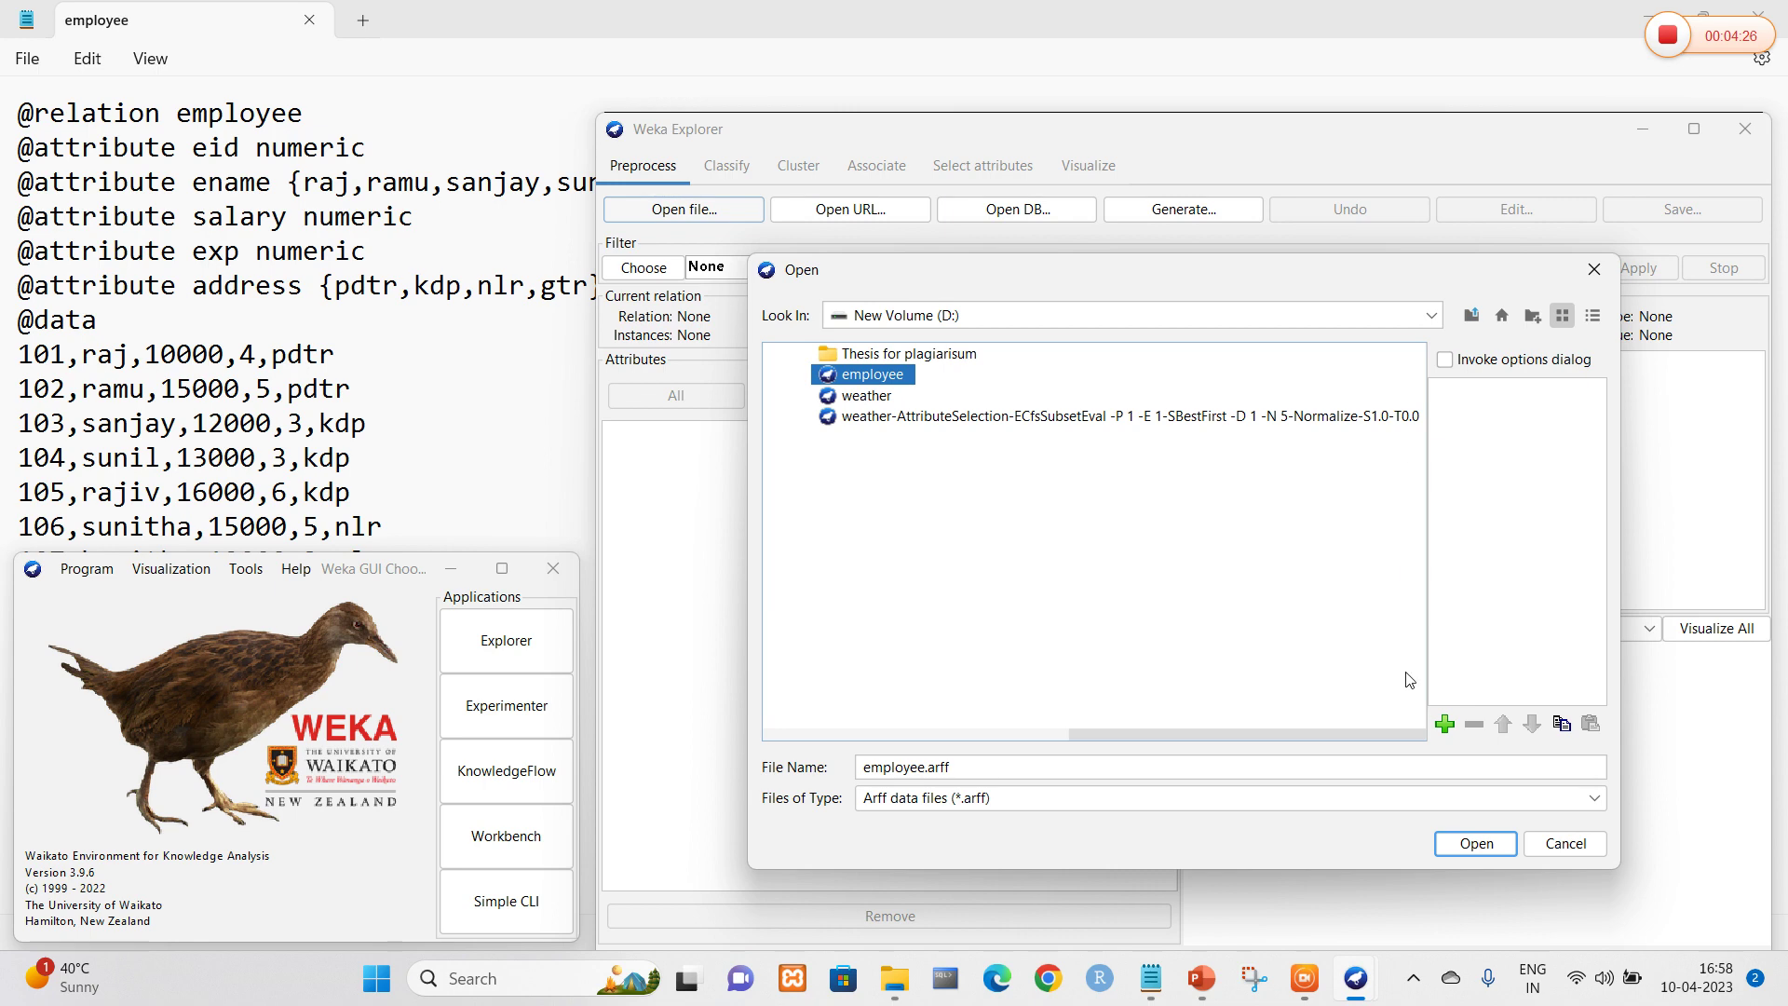
click(1458, 850)
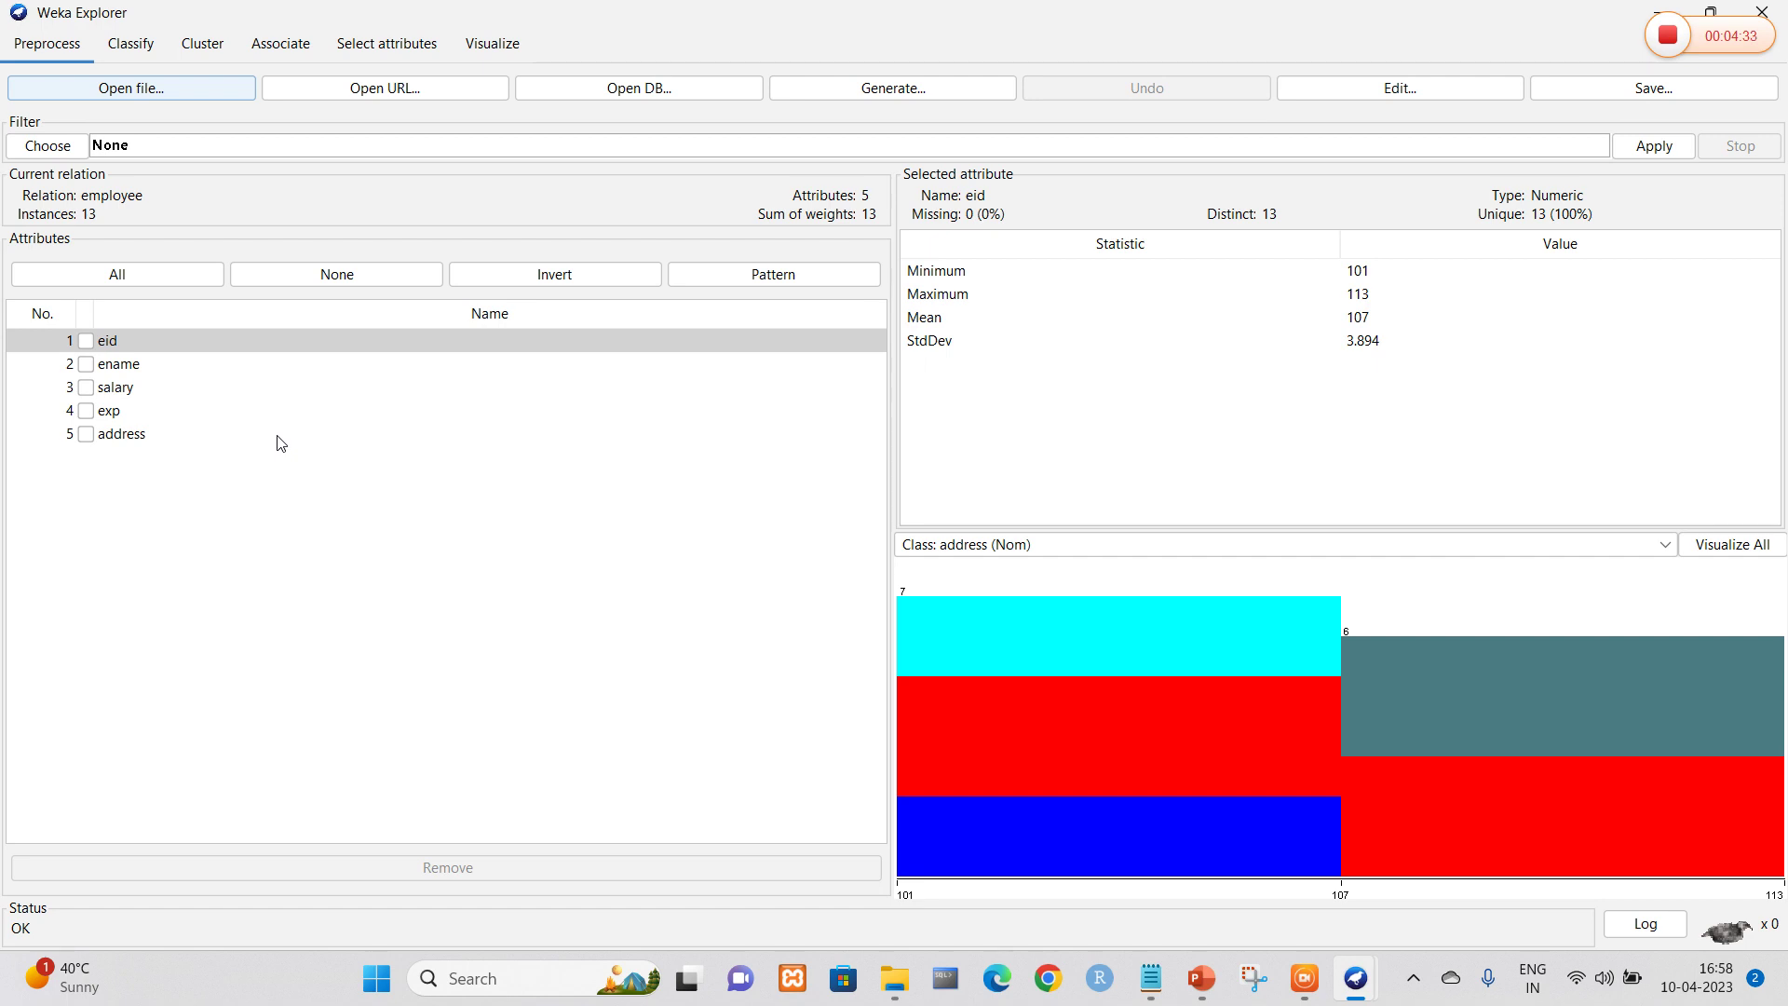
Step: View the 13 employee records with five attributes, then close the Viewer and Explorer
click(1438, 93)
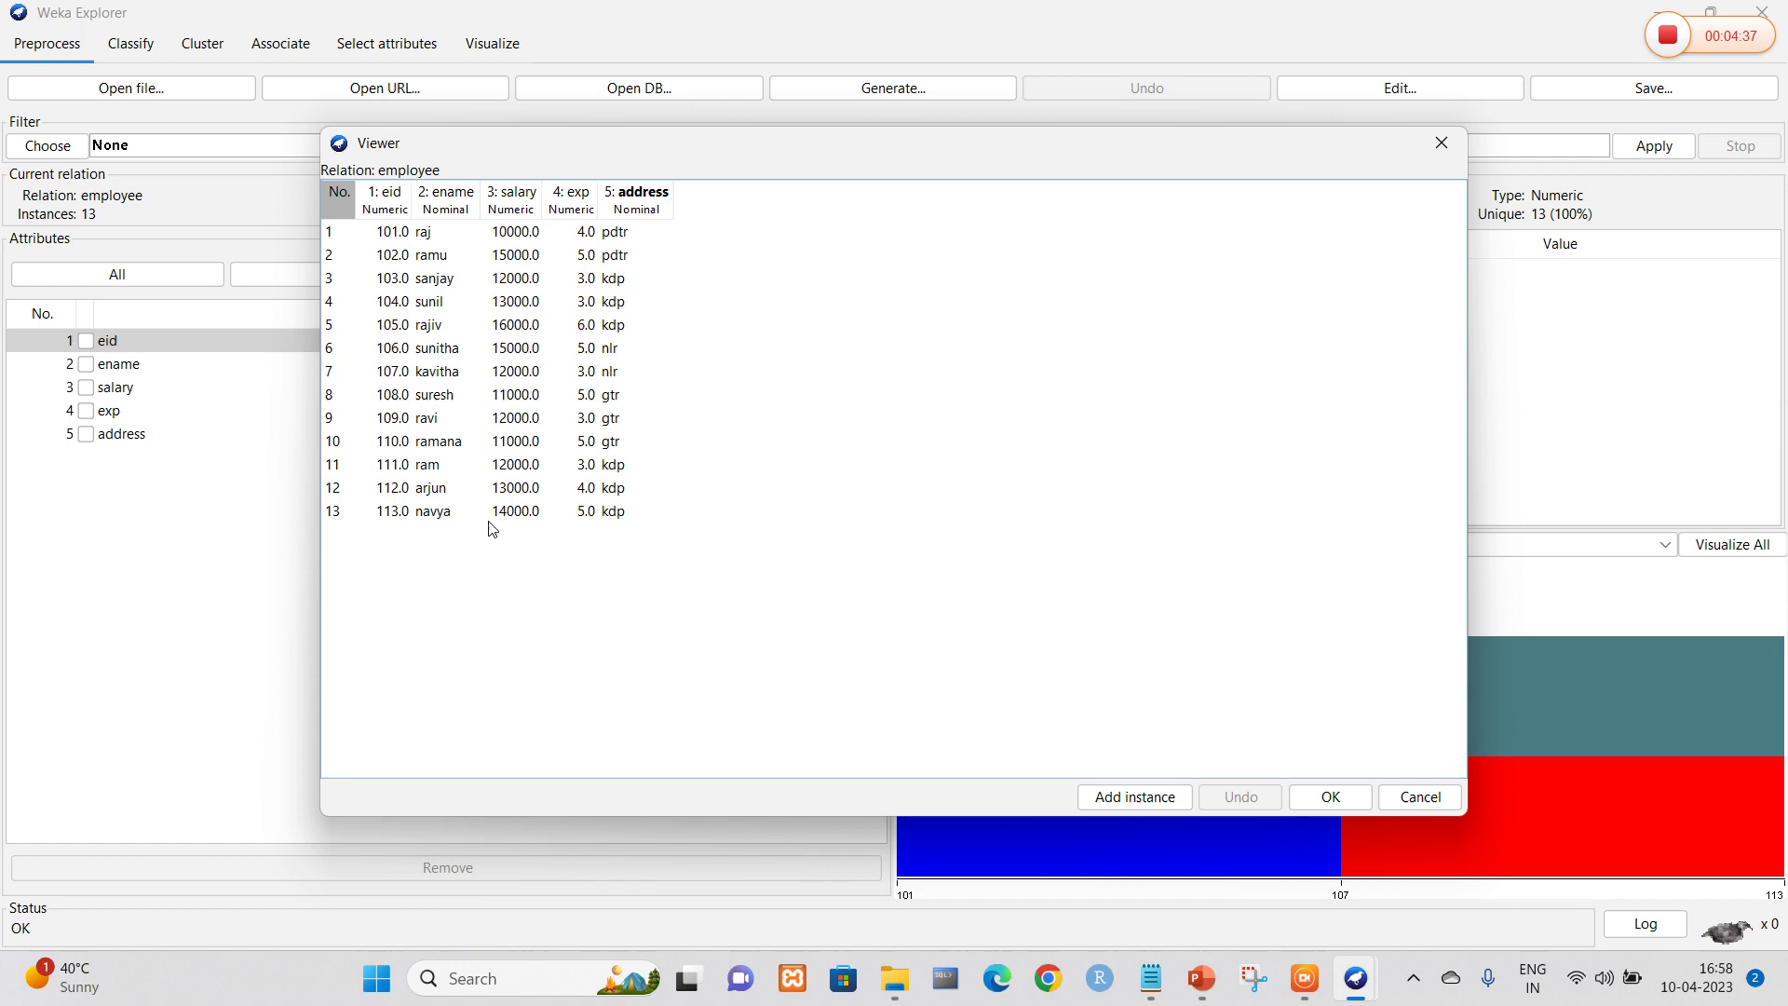
click(1442, 143)
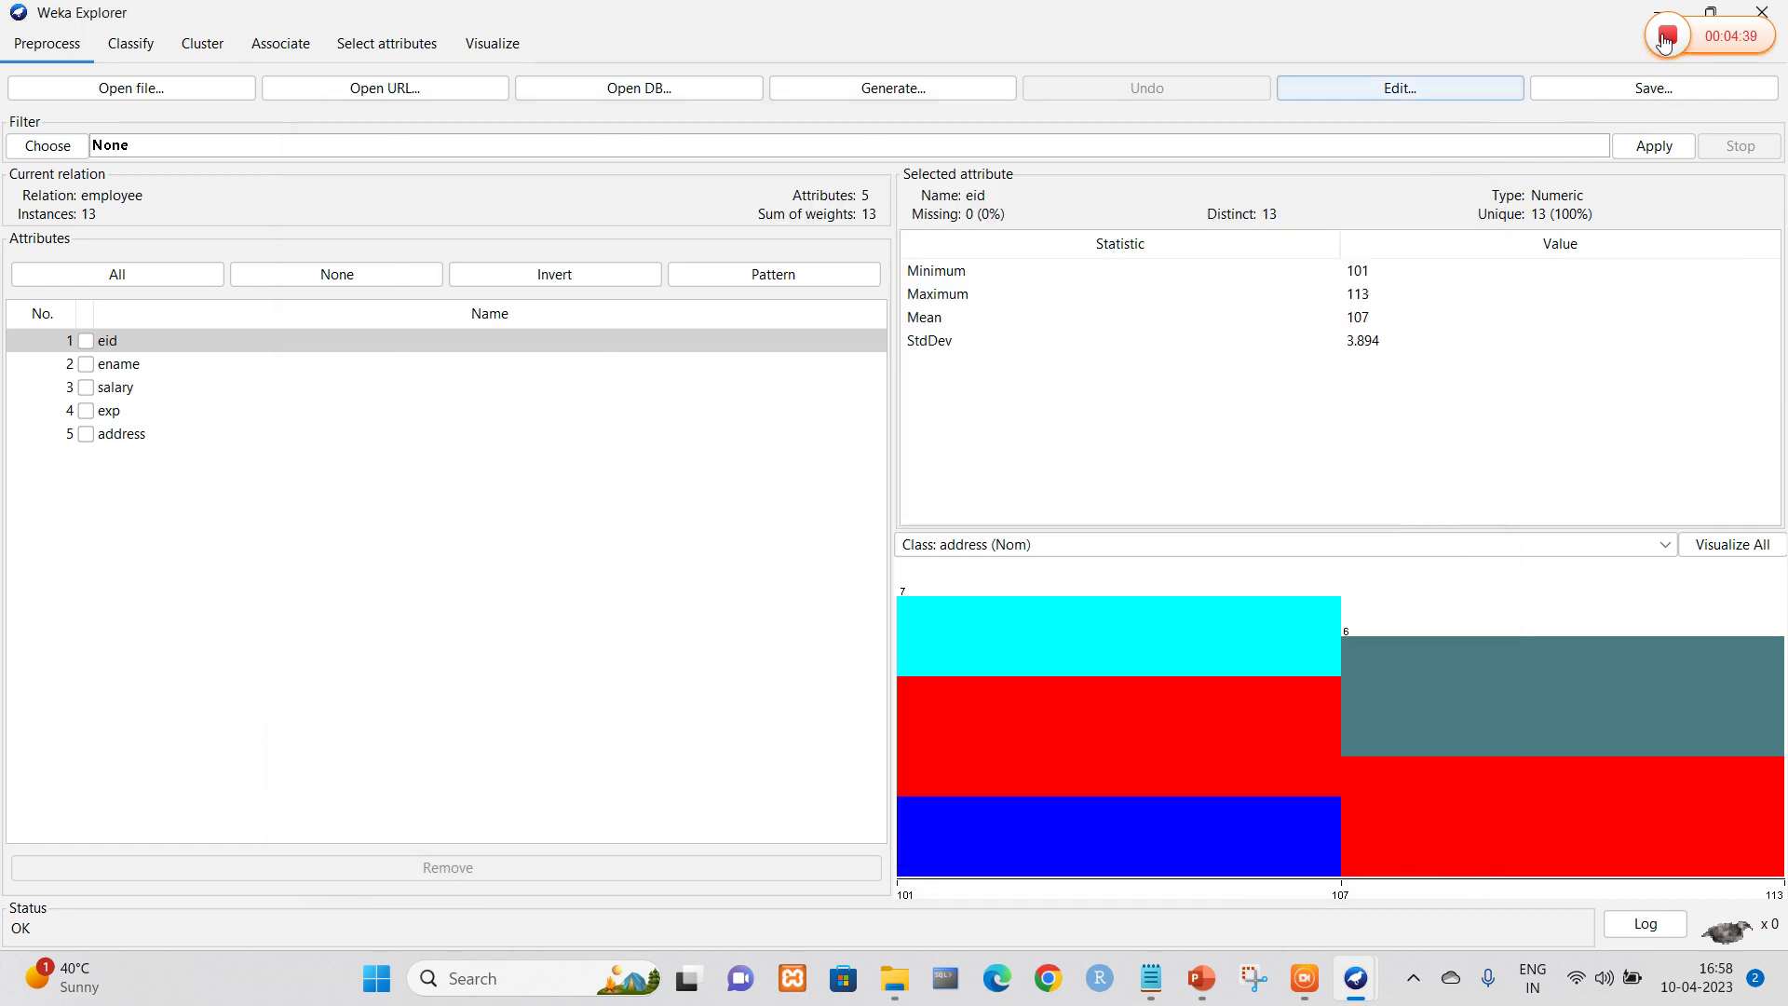
click(1661, 11)
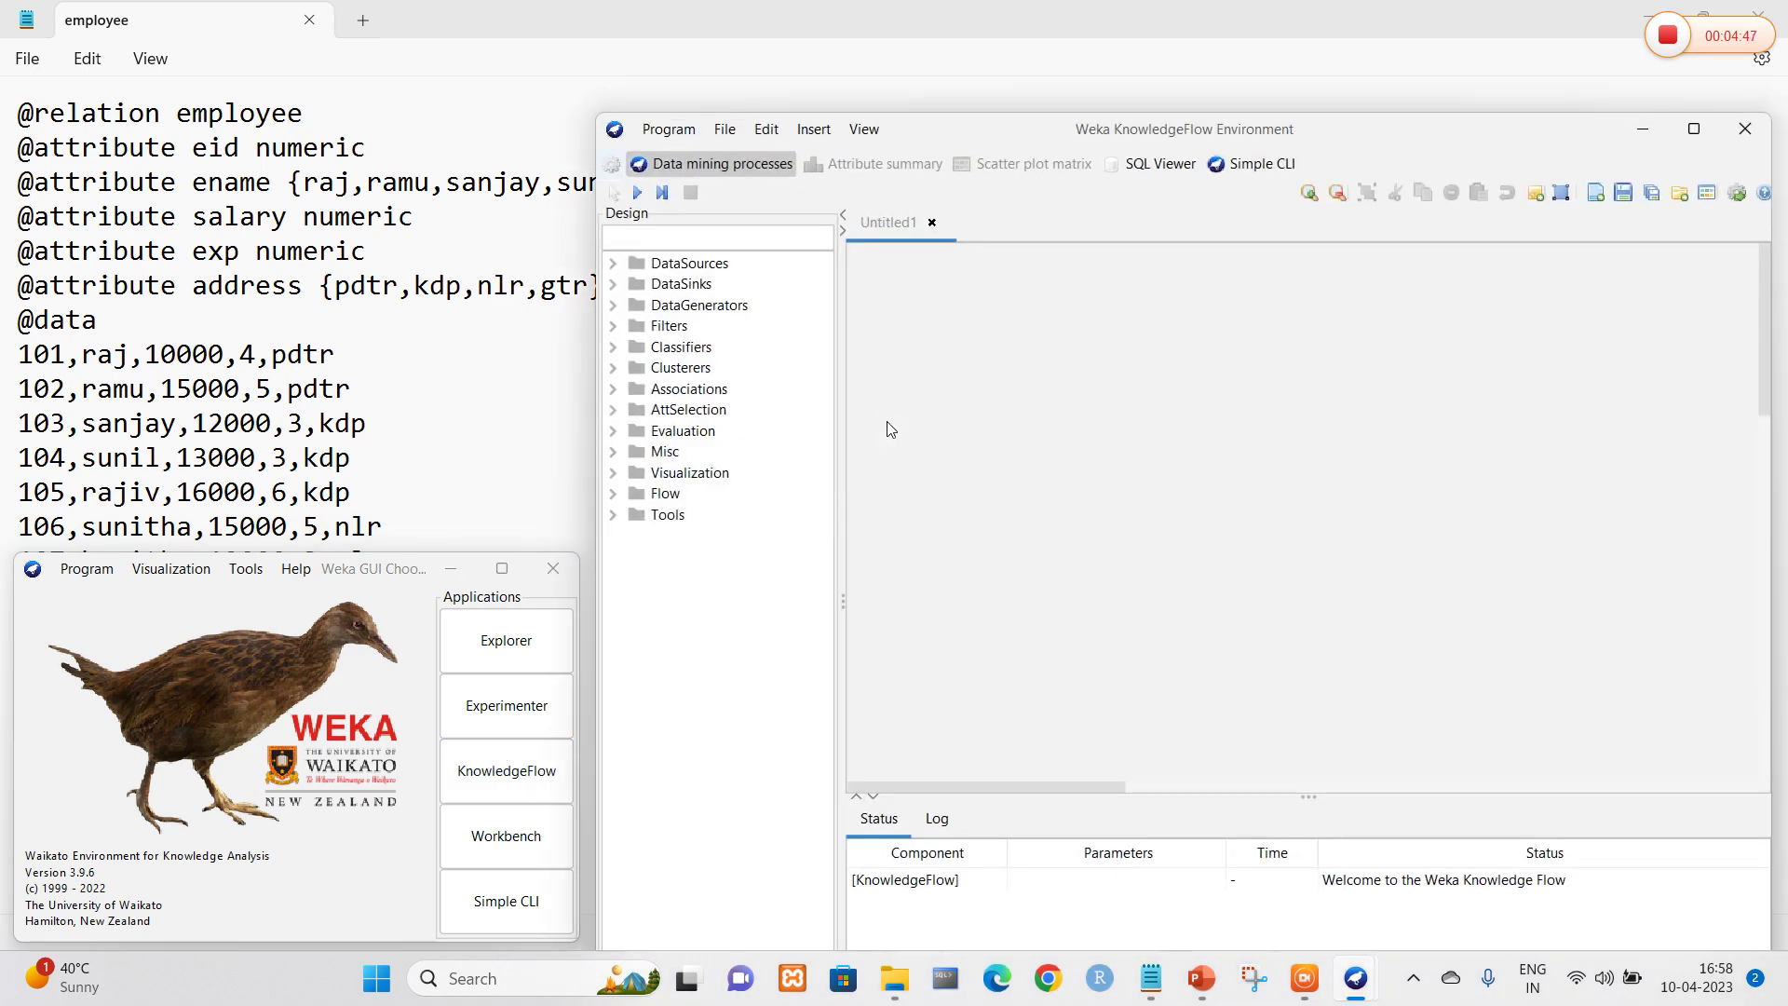
Step: Maximize KnowledgeFlow and place an ArffLoader from DataSources on the canvas
double_click(1477, 137)
click(19, 145)
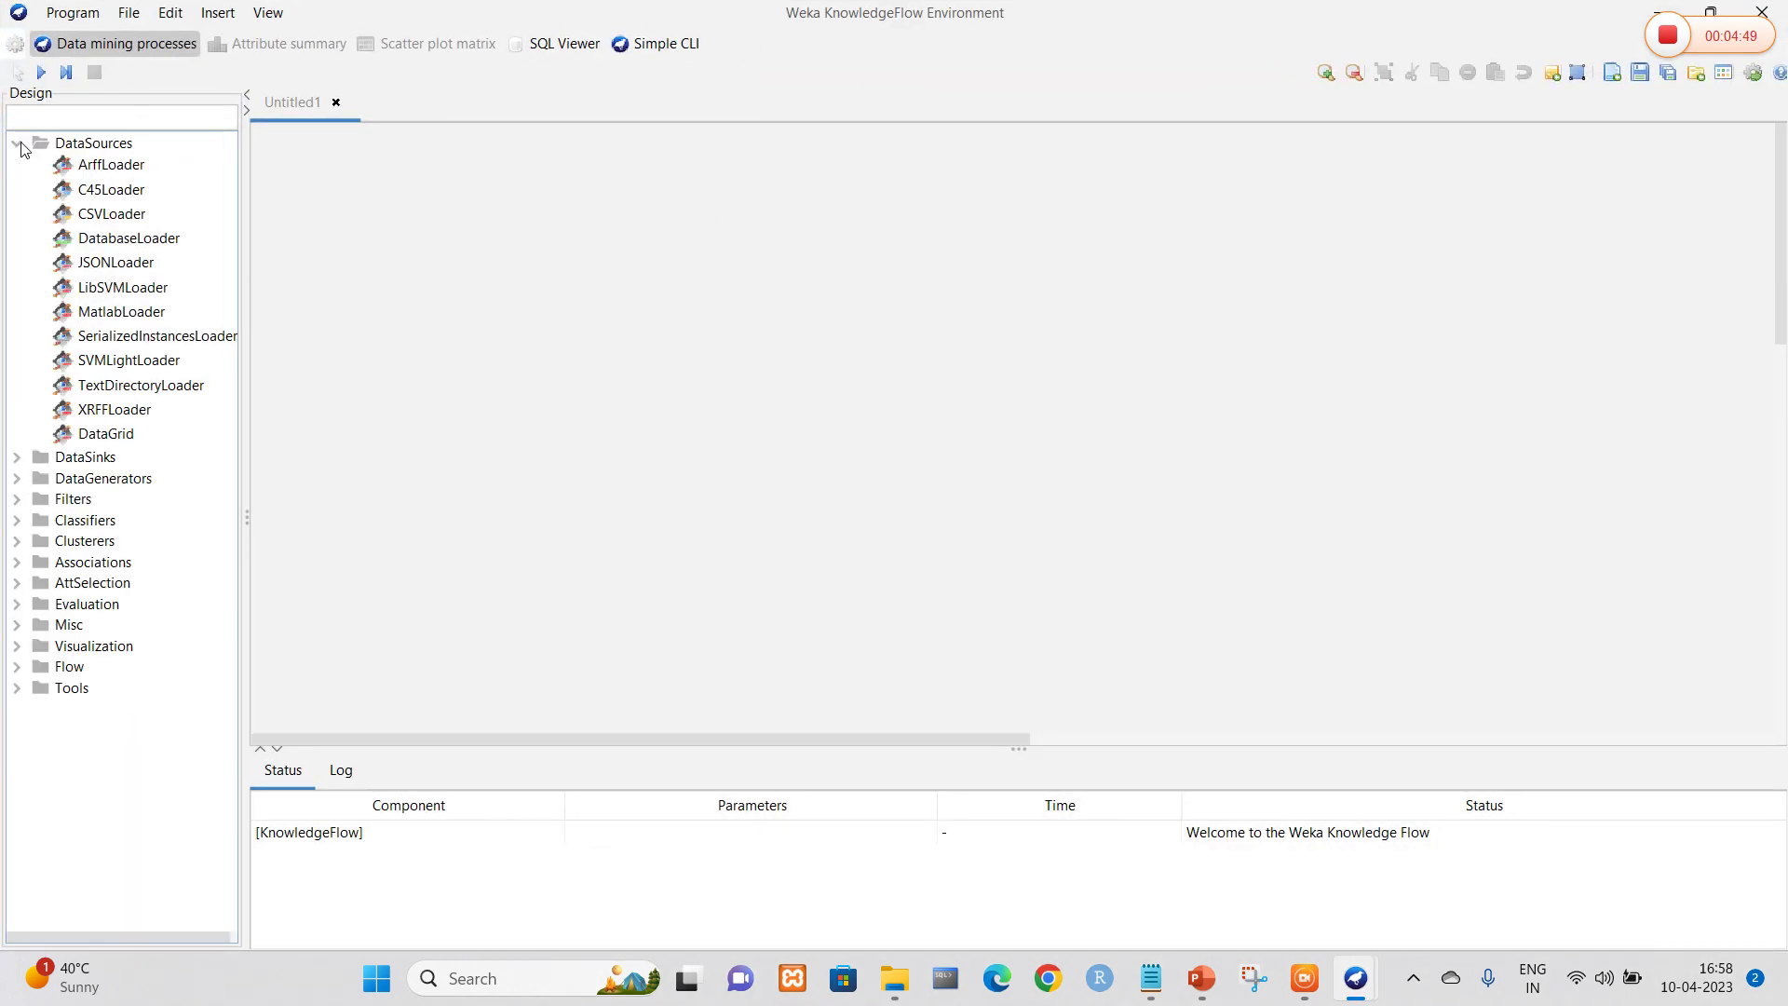
click(105, 166)
click(500, 277)
click(511, 279)
Step: Add a supervised AttributeSelection filter to the right of the ArffLoader
click(17, 501)
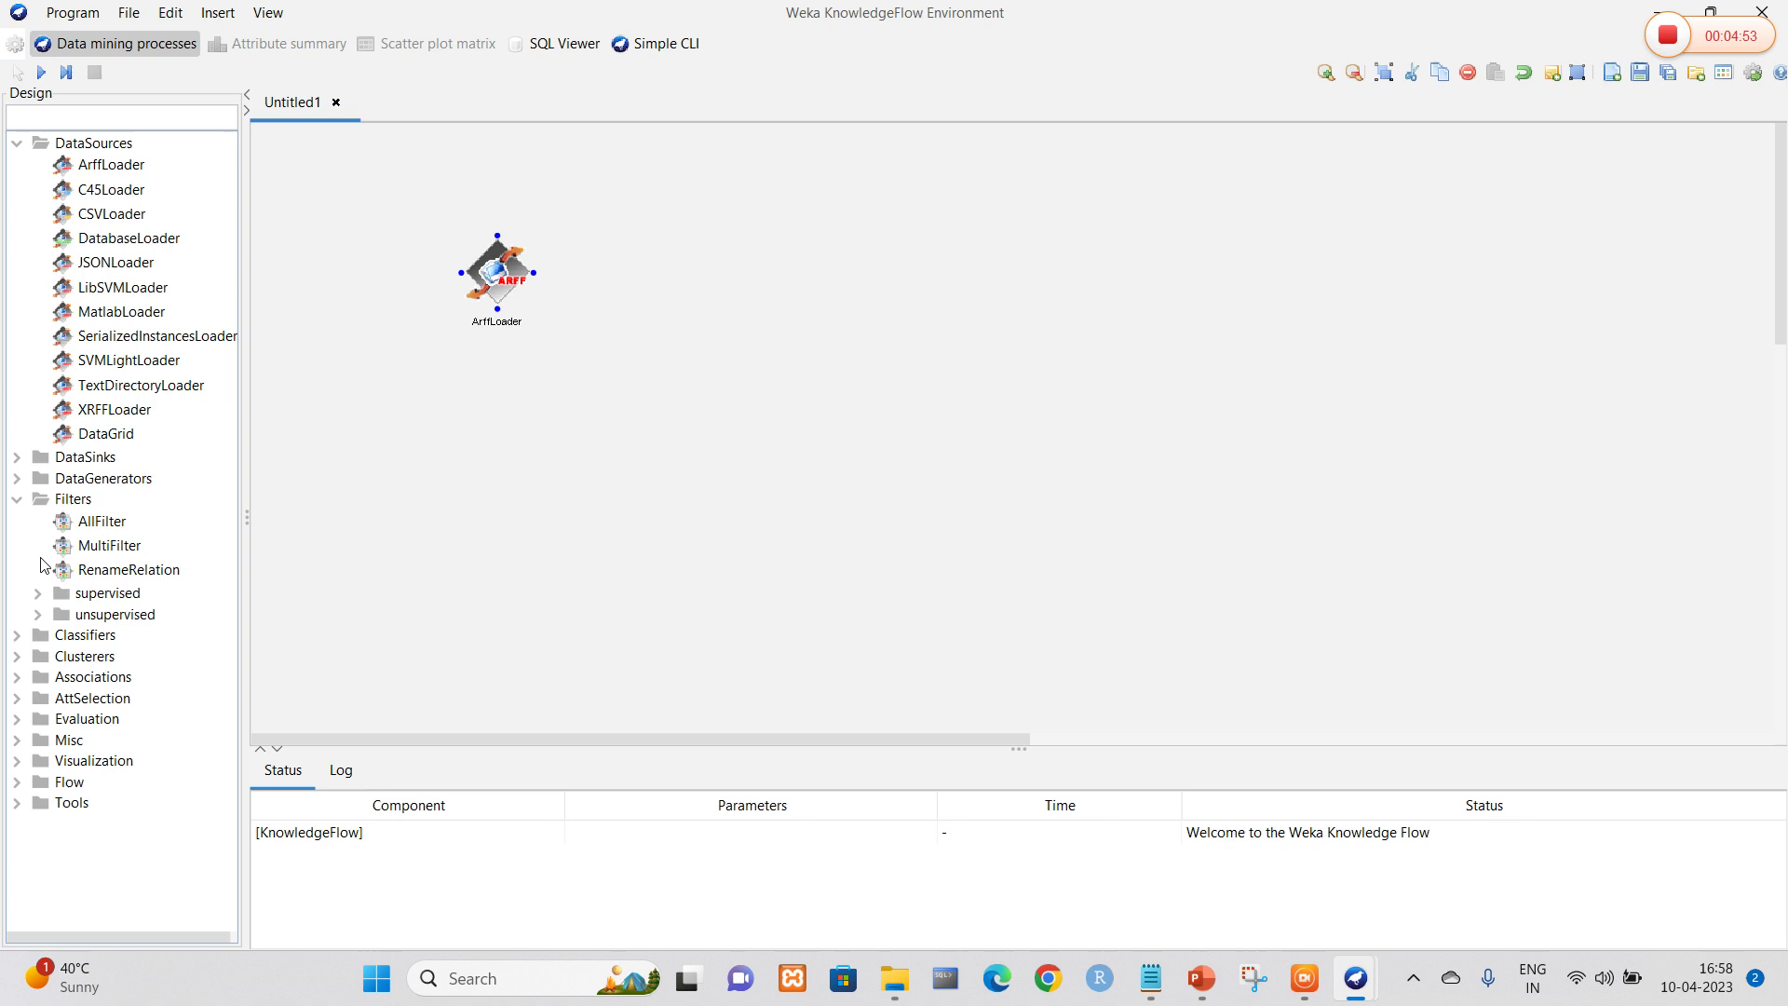
click(38, 594)
click(58, 615)
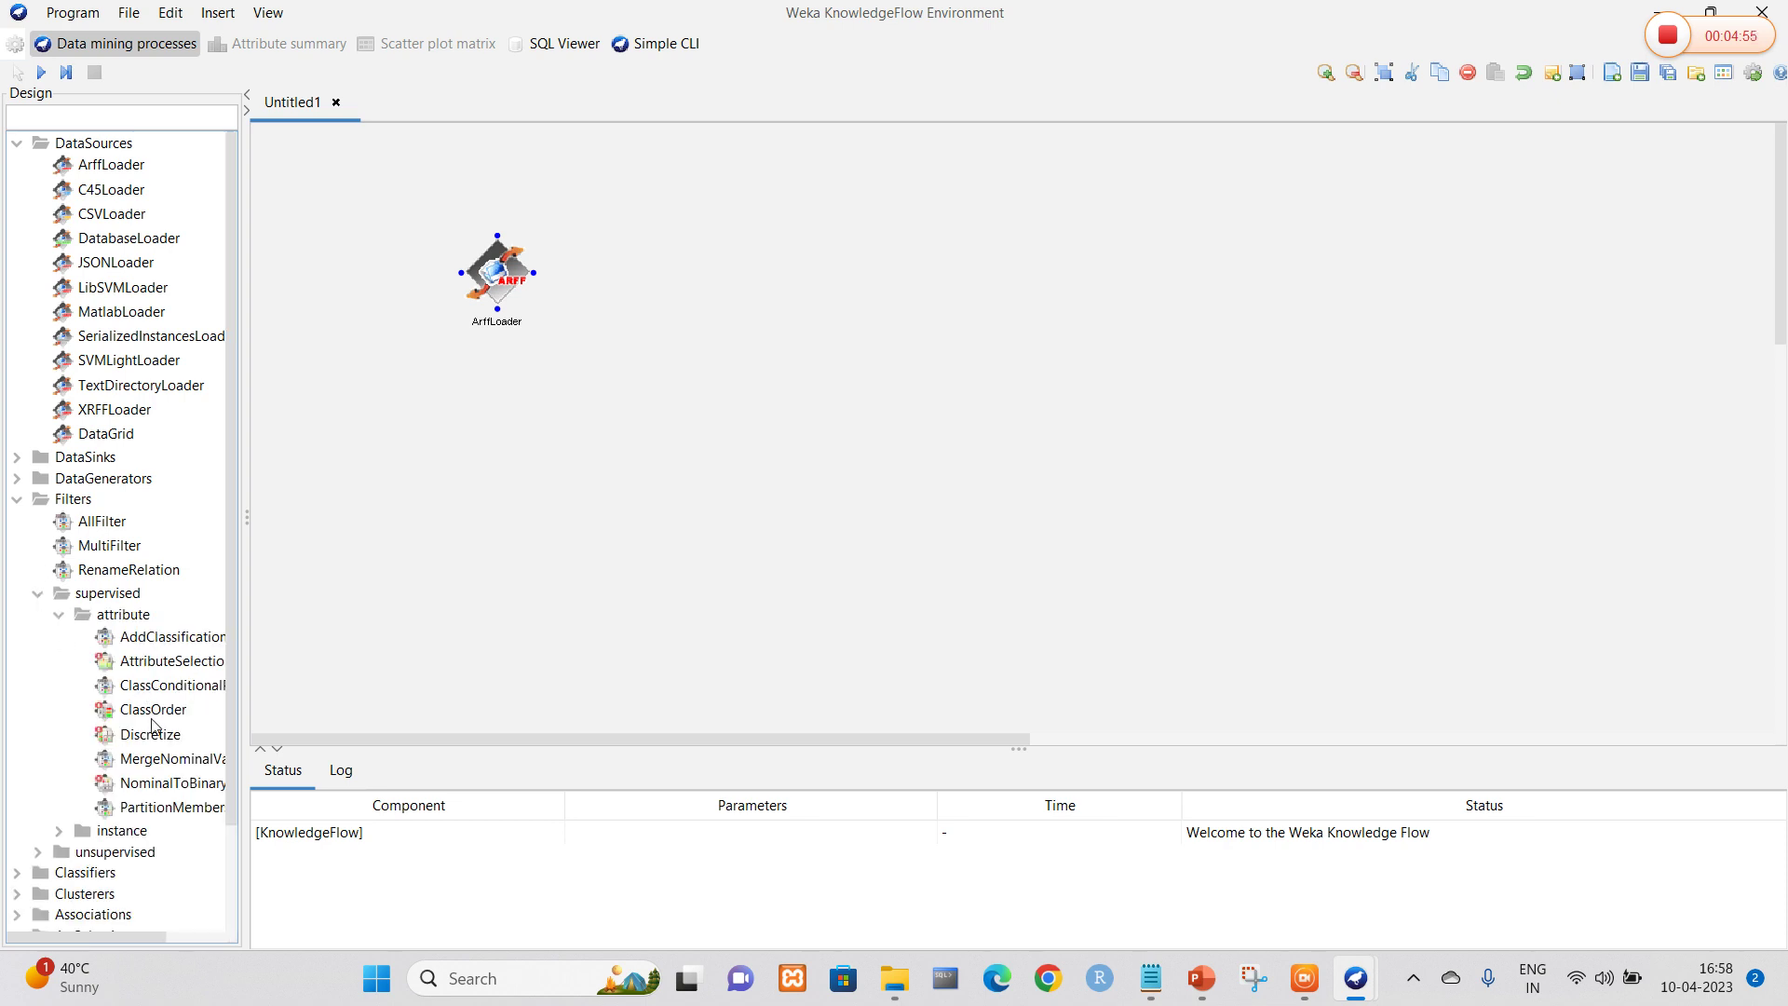
click(163, 661)
click(774, 283)
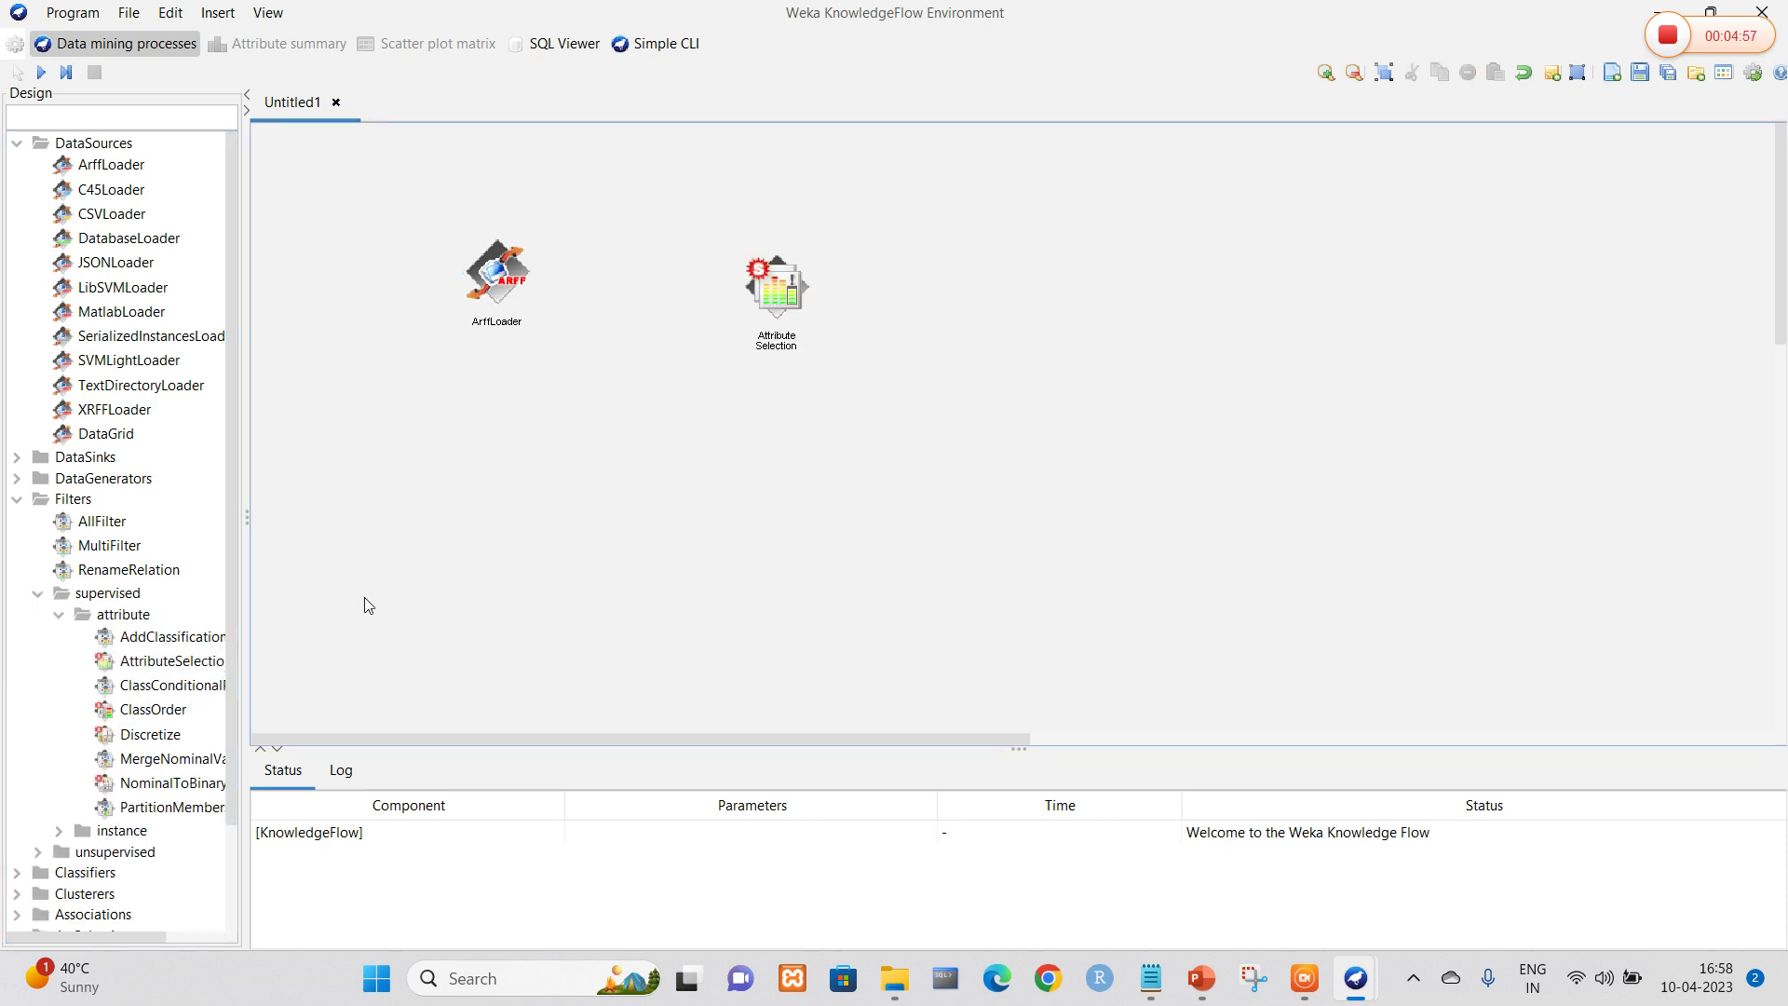
Step: Add an unsupervised attribute Normalize filter next to Attribute Selection
scroll(79, 736, down, 3)
click(37, 734)
click(57, 756)
click(152, 799)
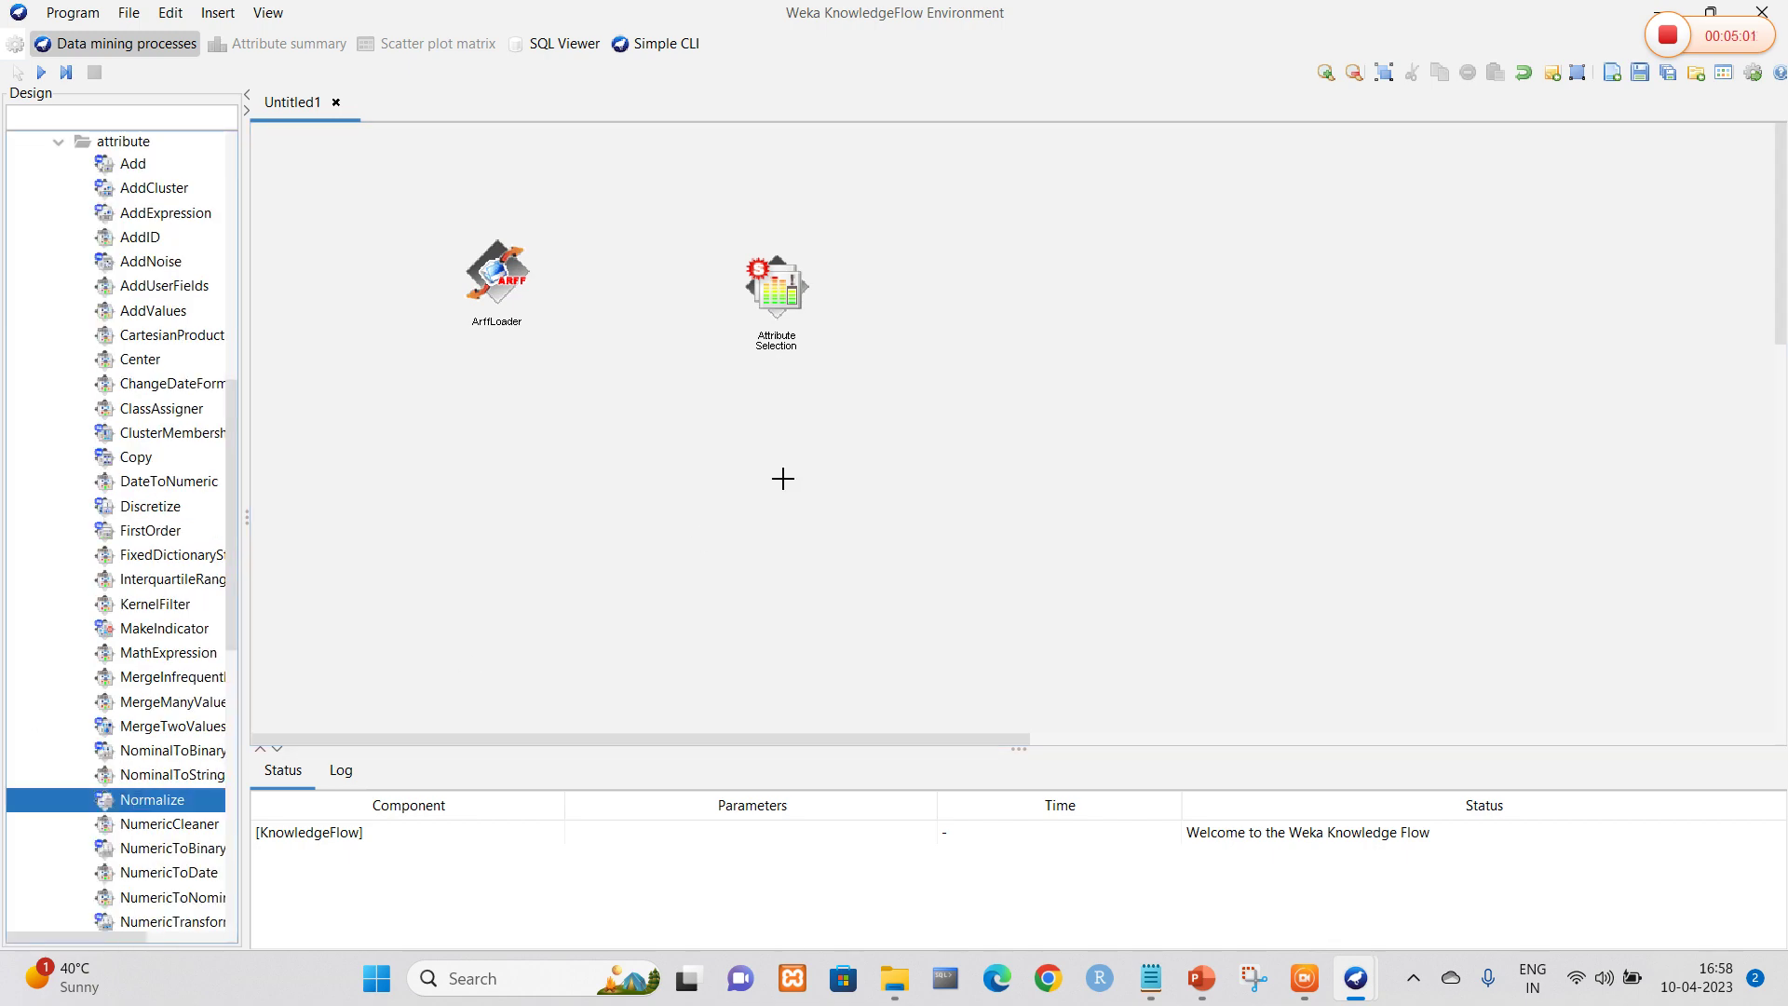
click(1008, 278)
drag(238, 389, 177, 224)
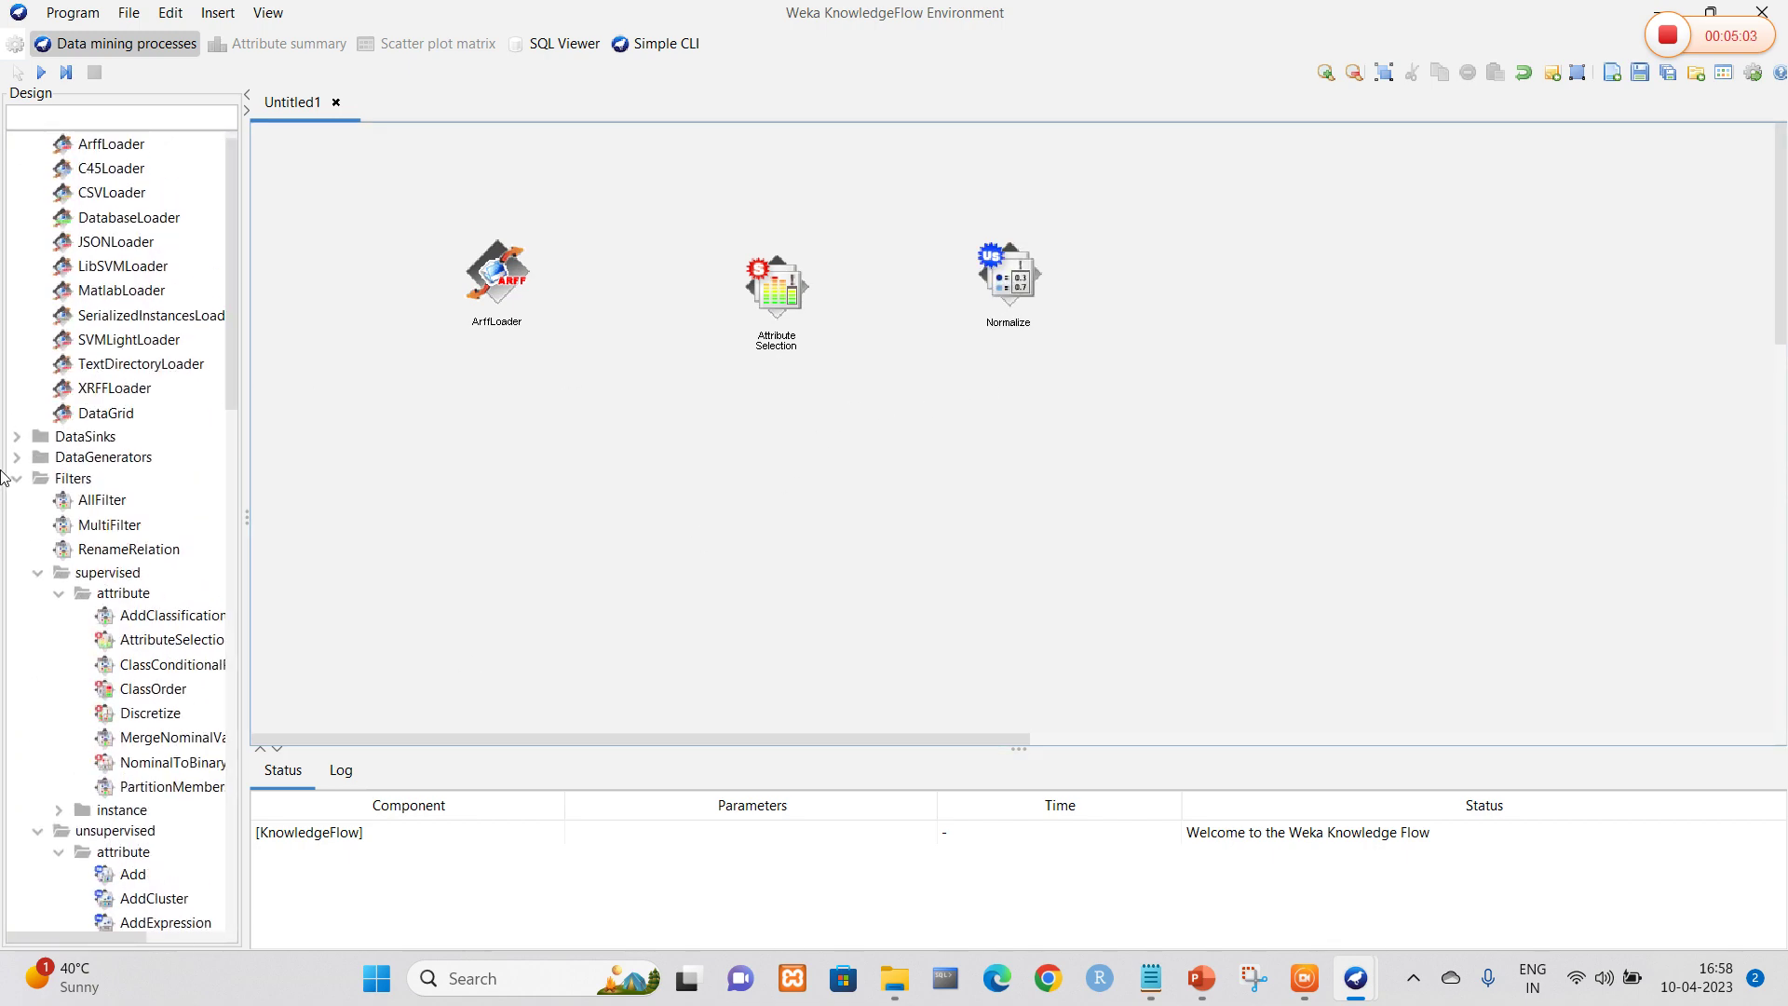
Step: Place an ArffSaver from DataSinks at the end of the flow
click(17, 479)
click(18, 457)
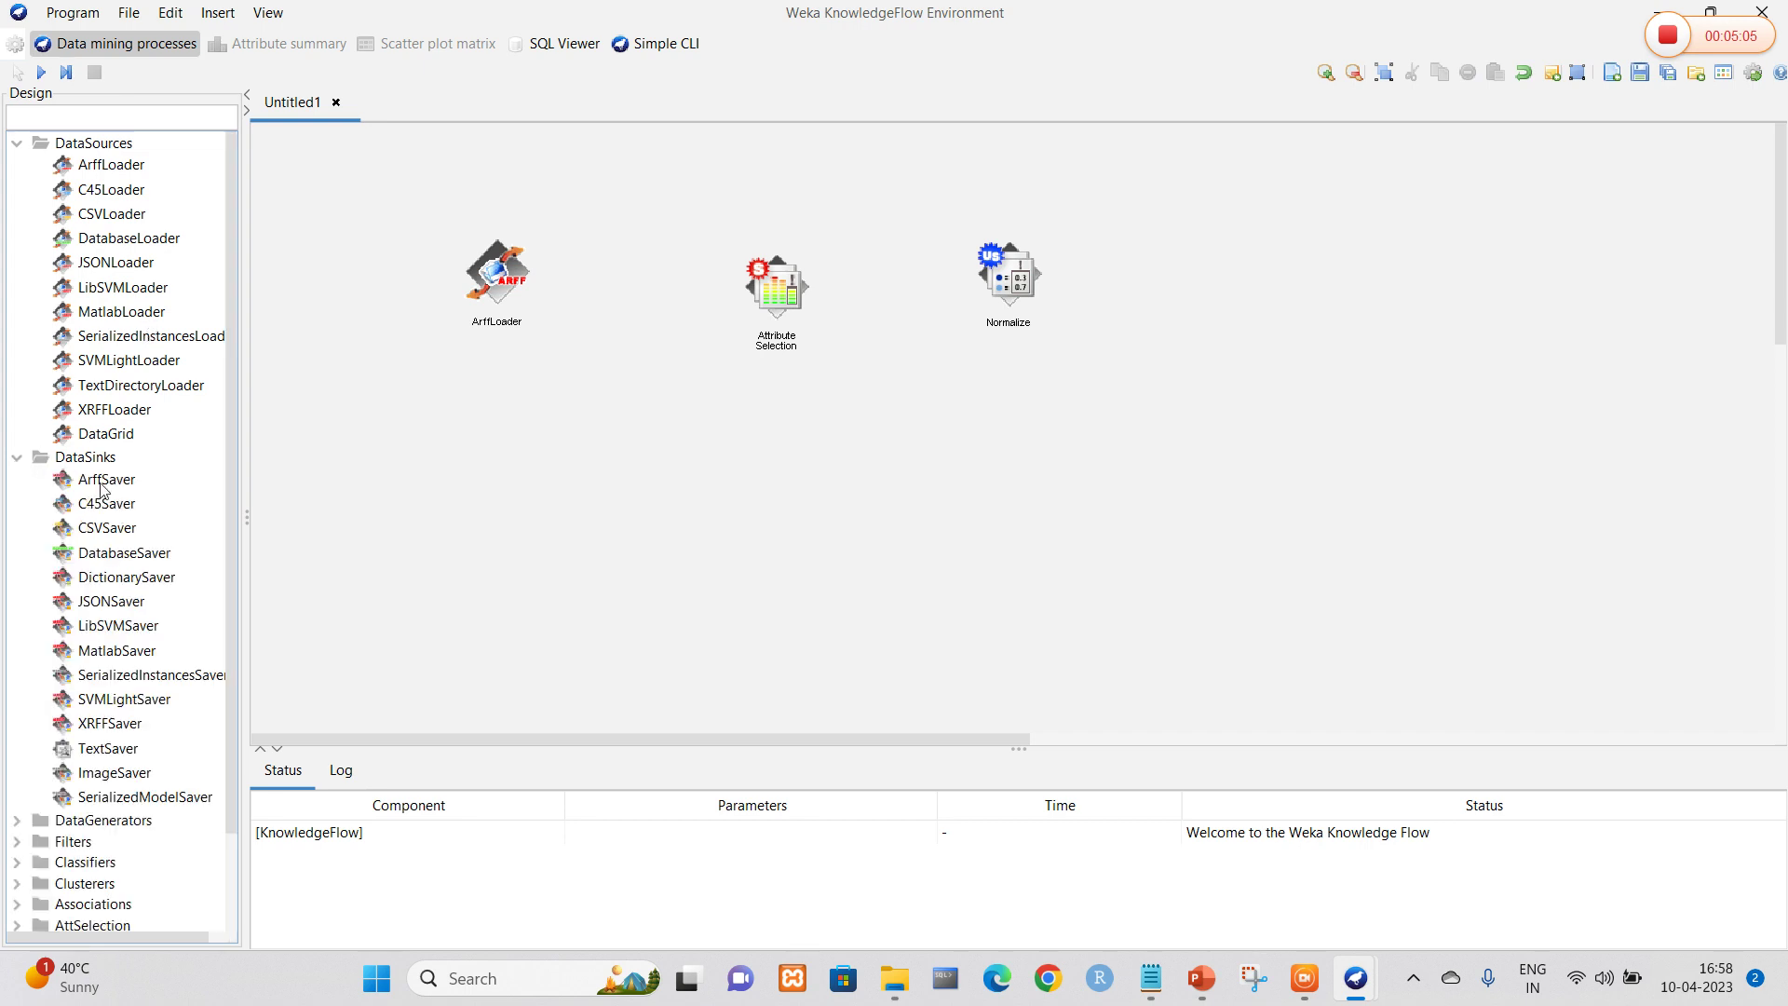
click(97, 481)
click(1244, 282)
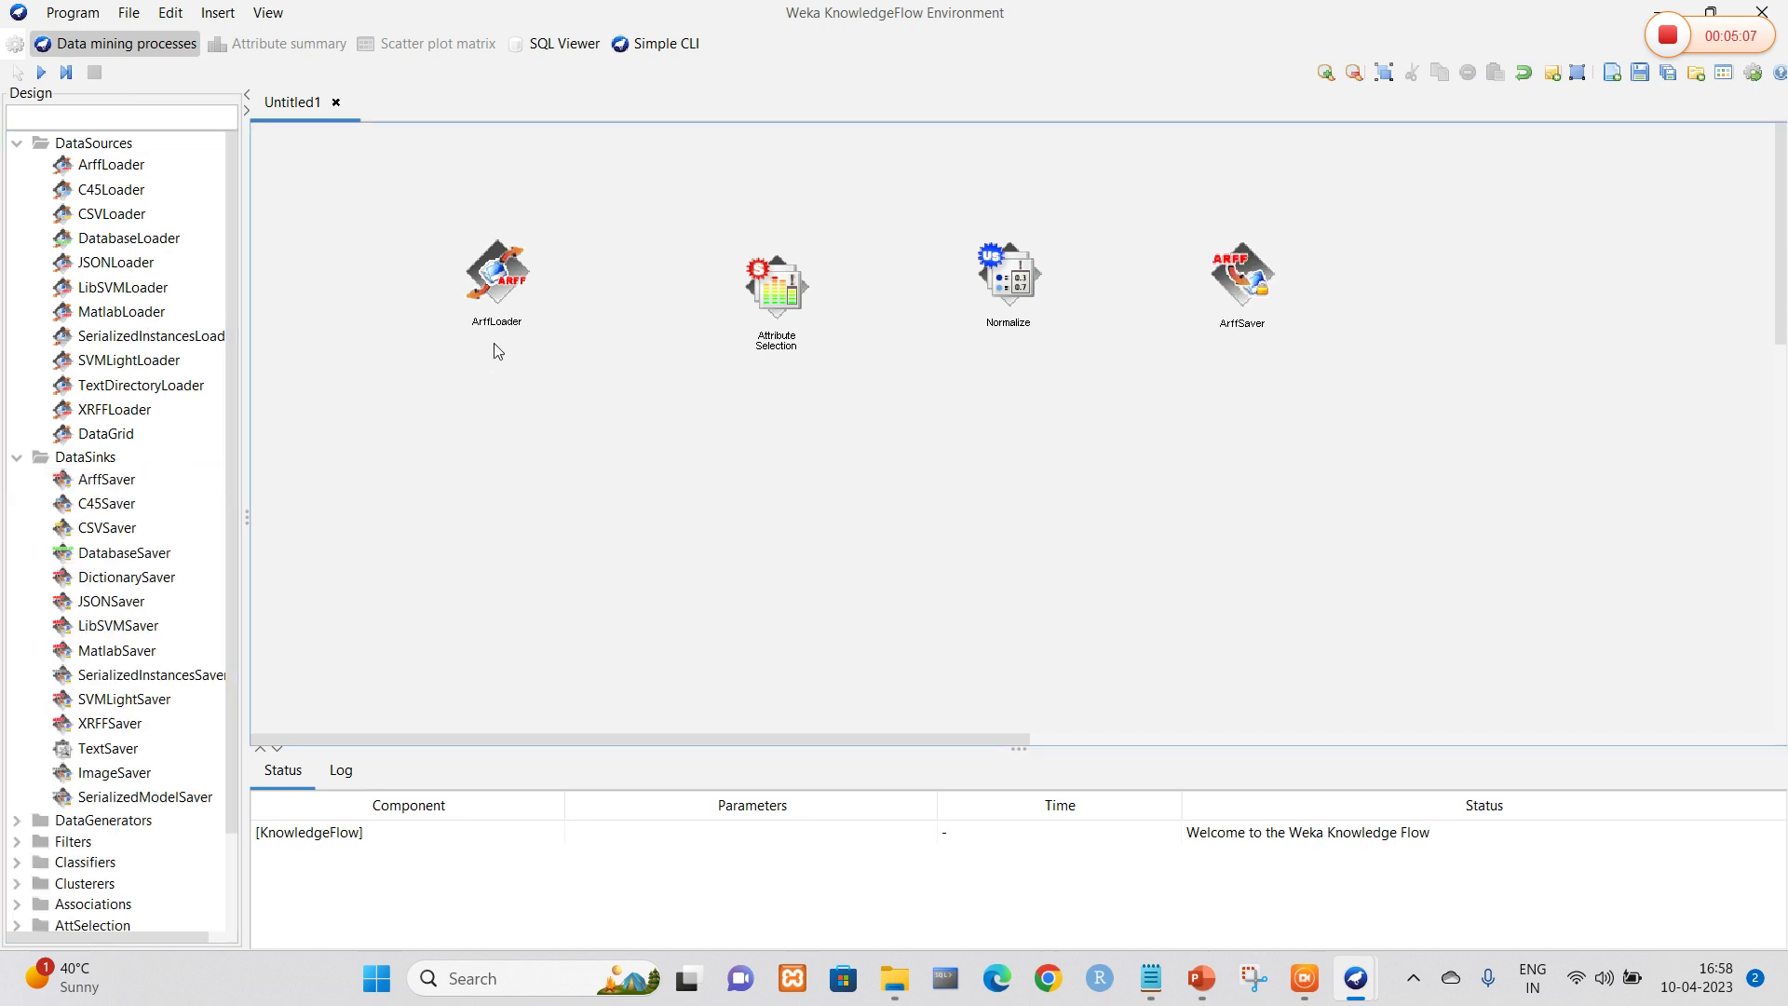
right_click(515, 273)
Step: Configure the ArffLoader to read D:\employee.arff
click(567, 363)
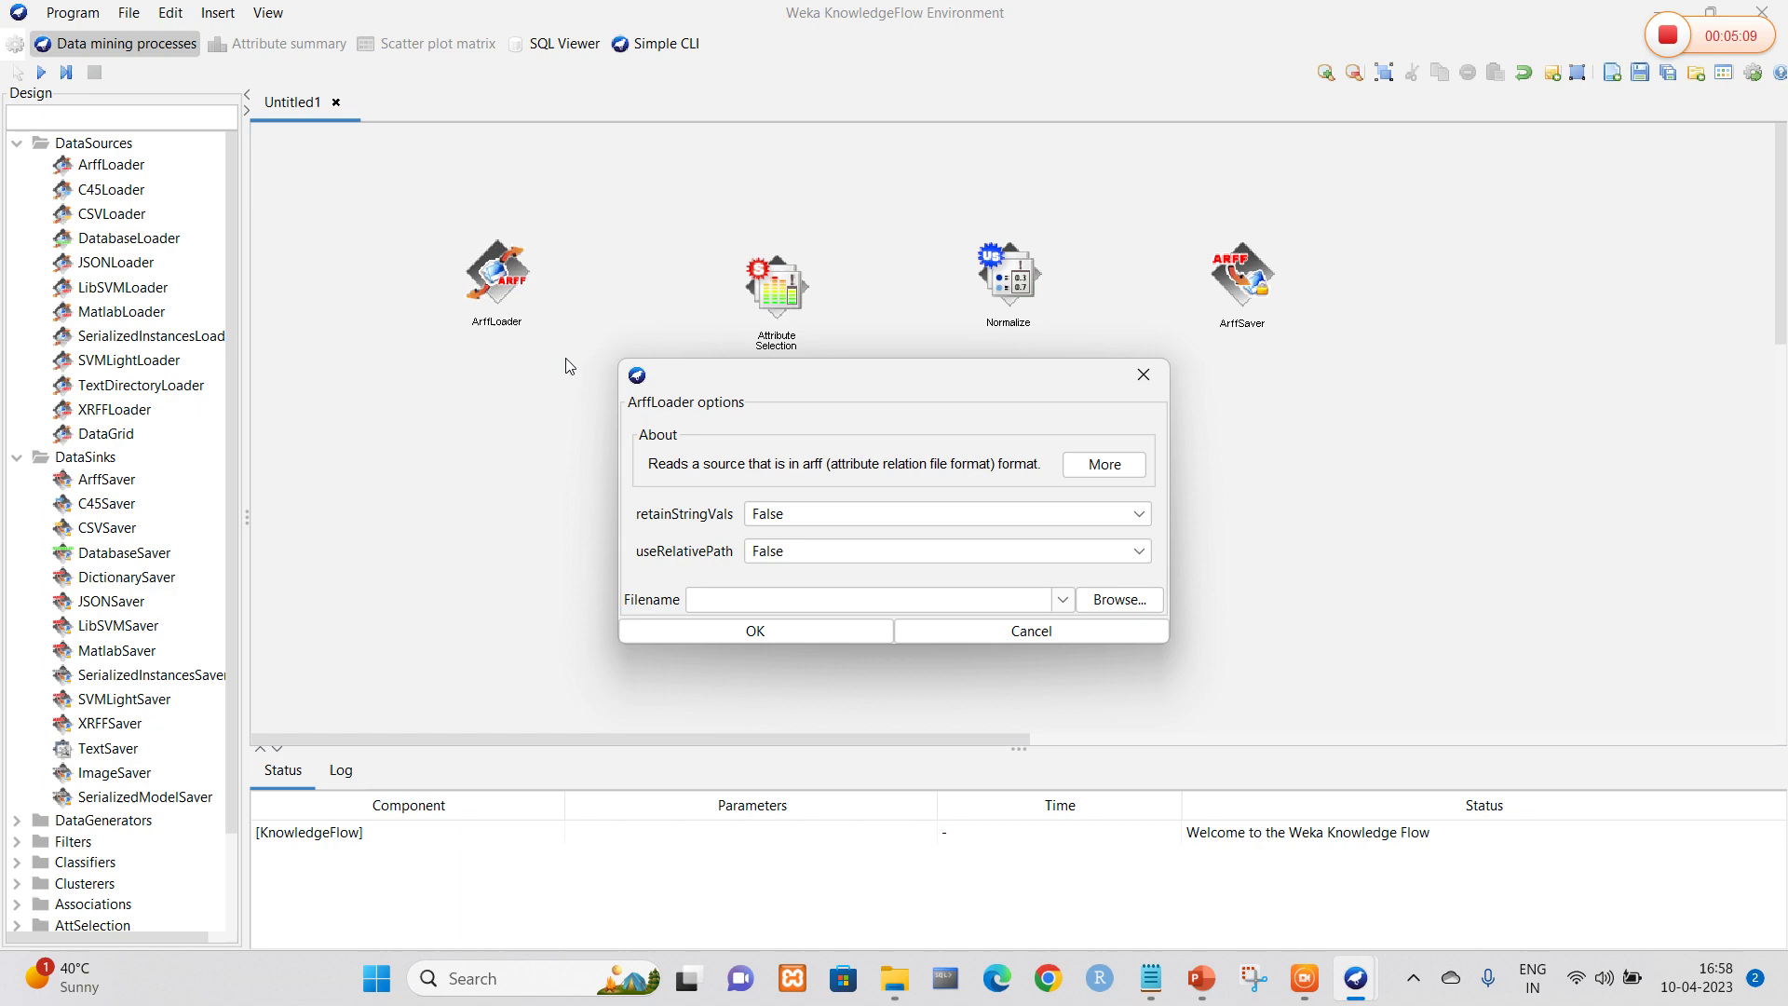
click(1120, 599)
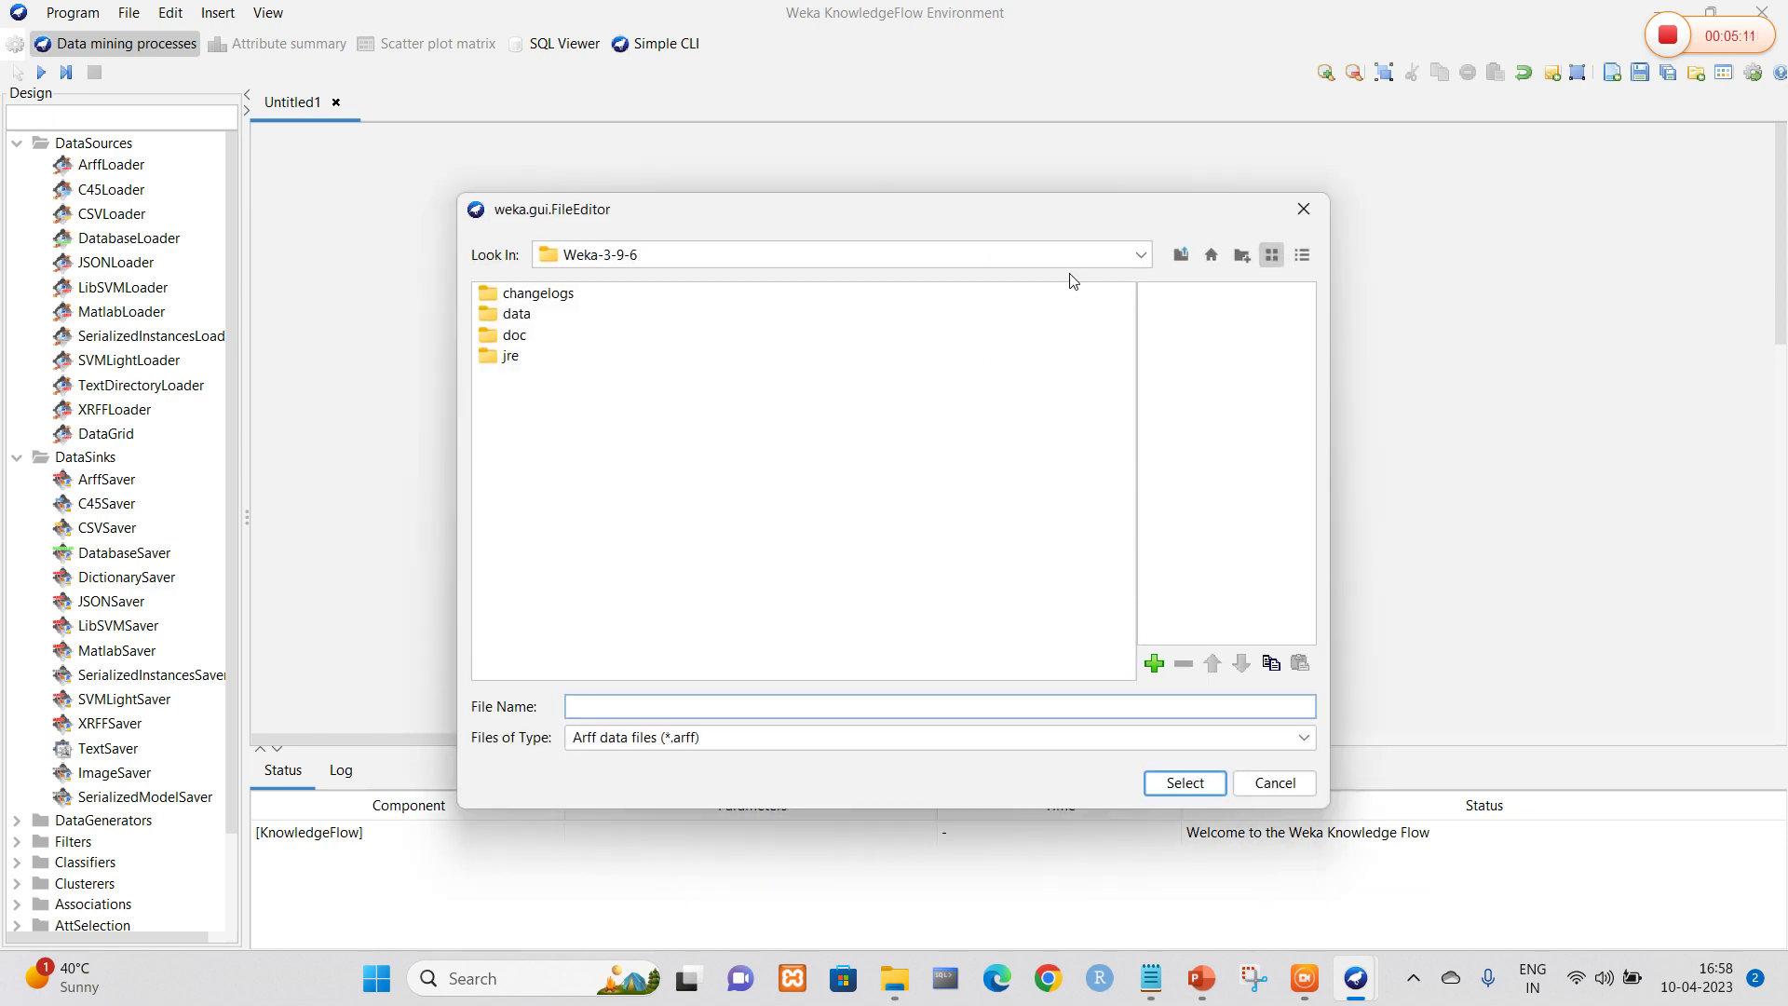
click(1139, 257)
click(816, 298)
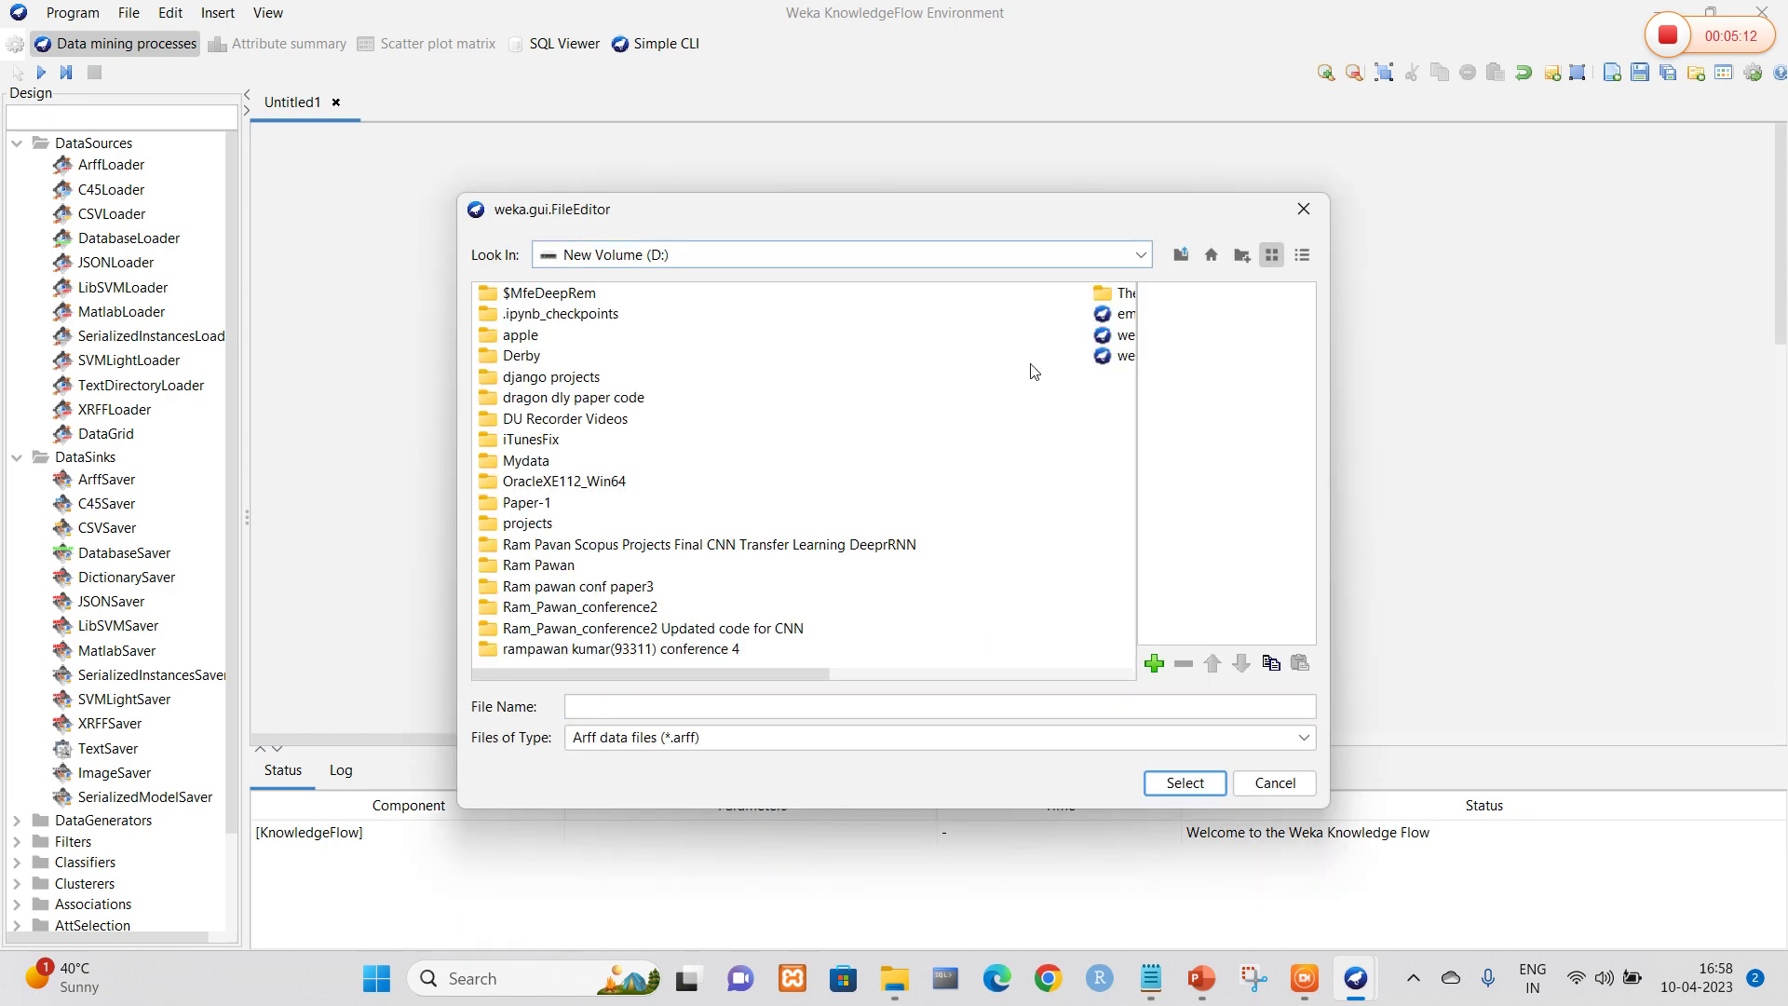
click(1113, 315)
click(1184, 782)
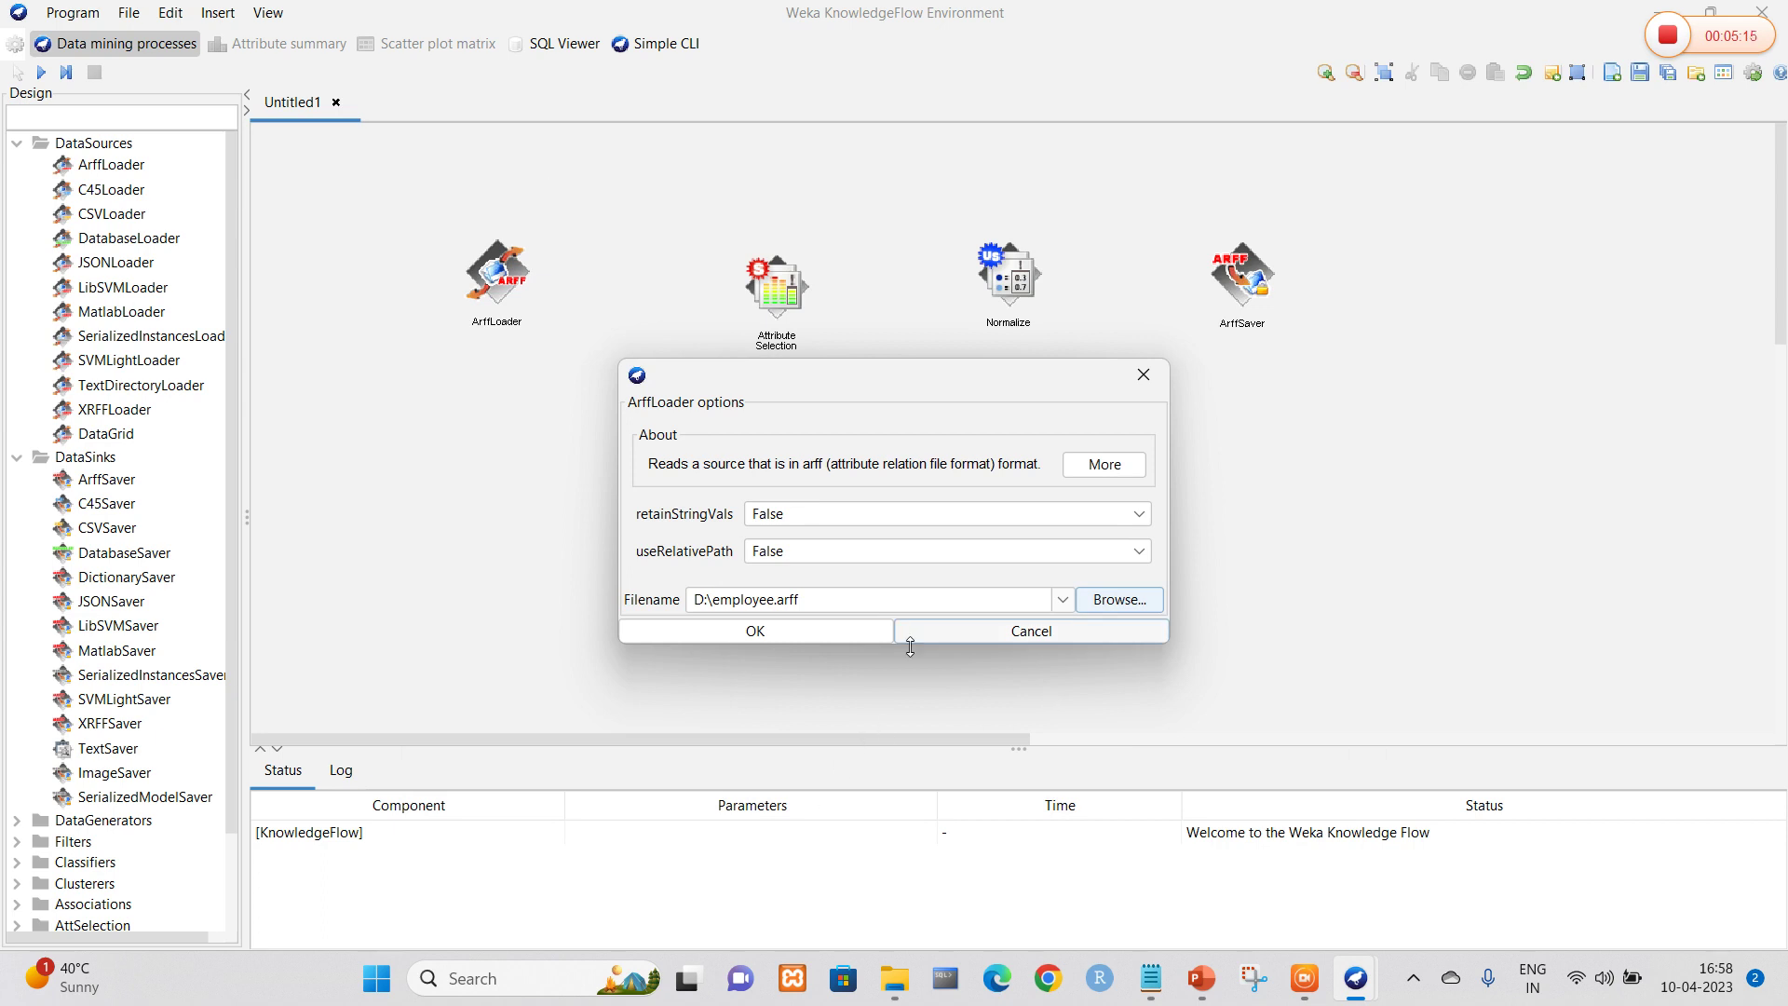
click(846, 628)
Step: Link the ArffLoader's dataSet output to Attribute Selection
right_click(507, 254)
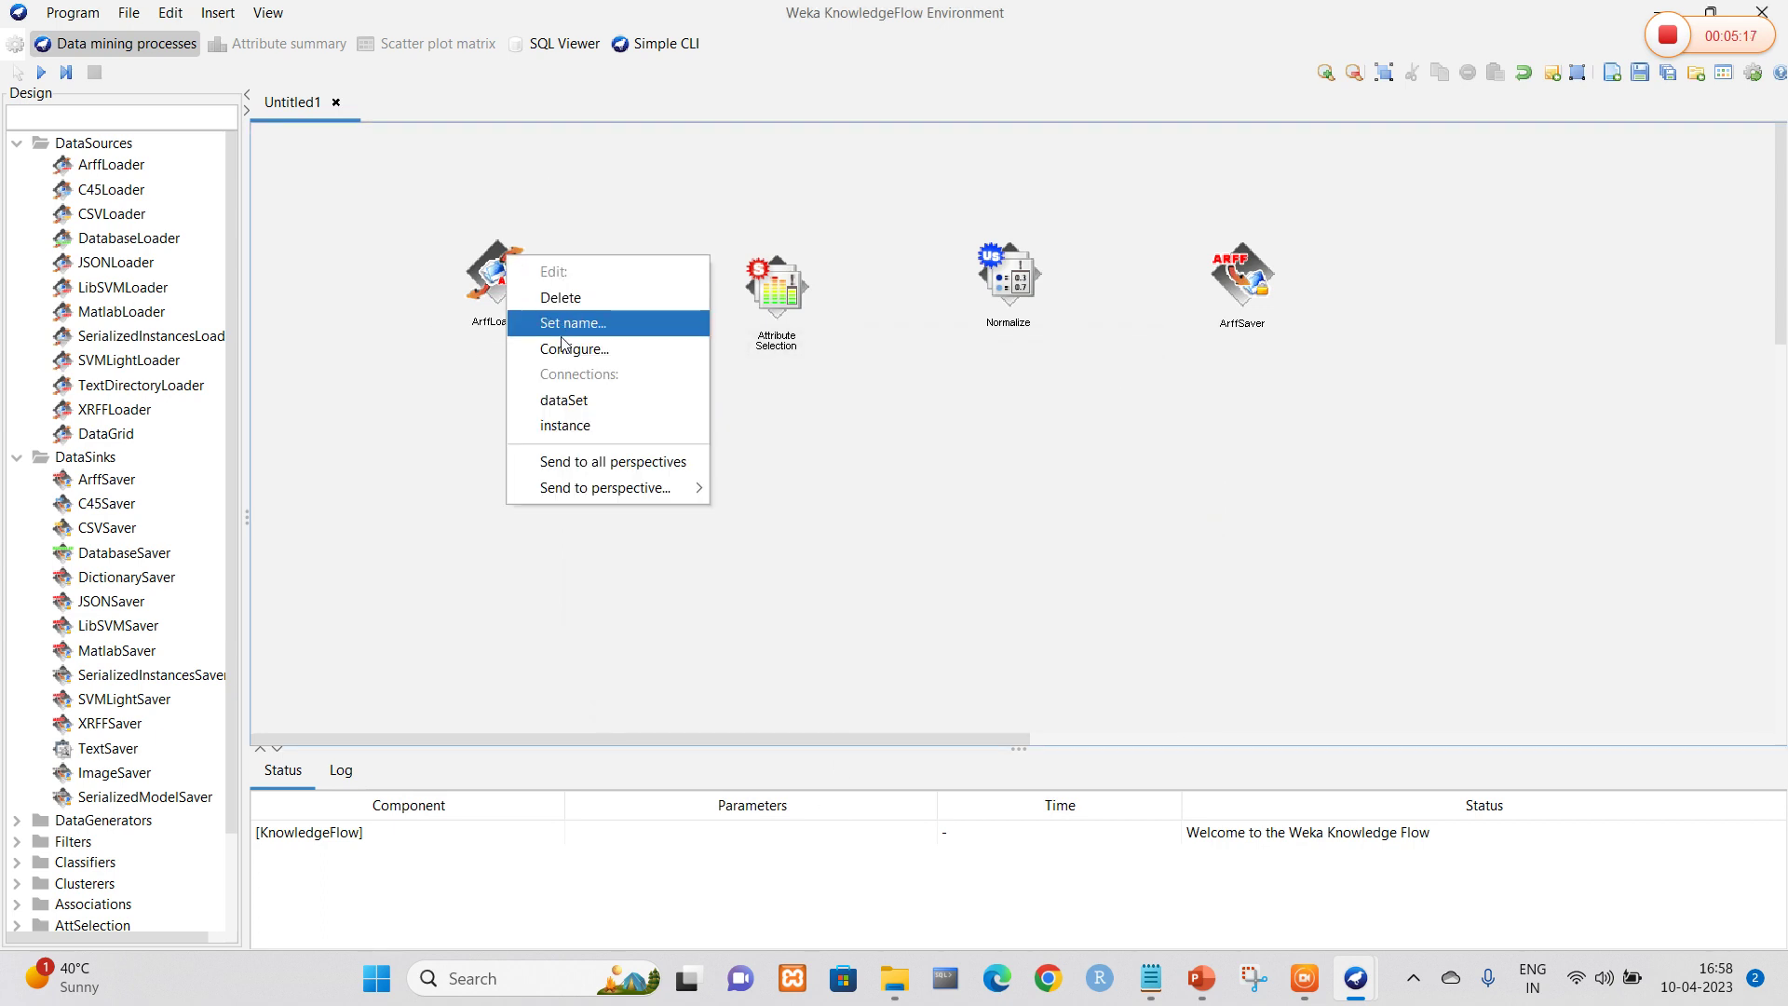
click(563, 399)
click(793, 291)
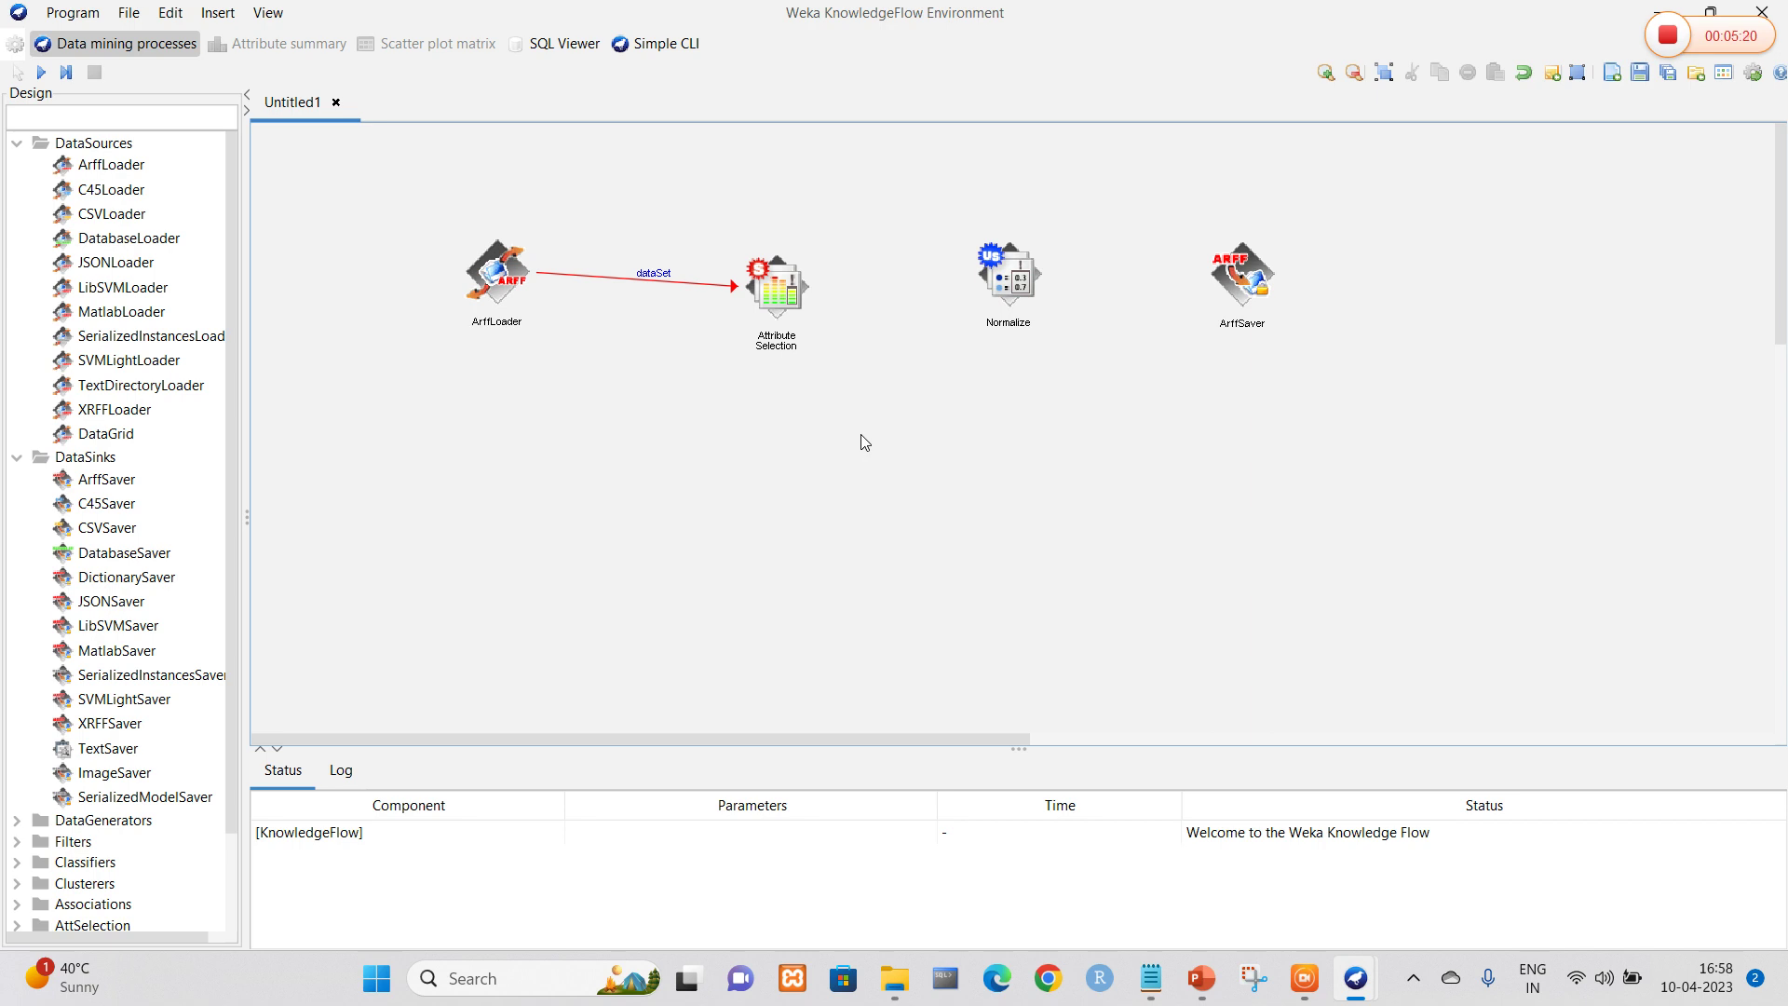
Step: Set Attribute Selection's search method to BestFirst
right_click(783, 292)
click(862, 383)
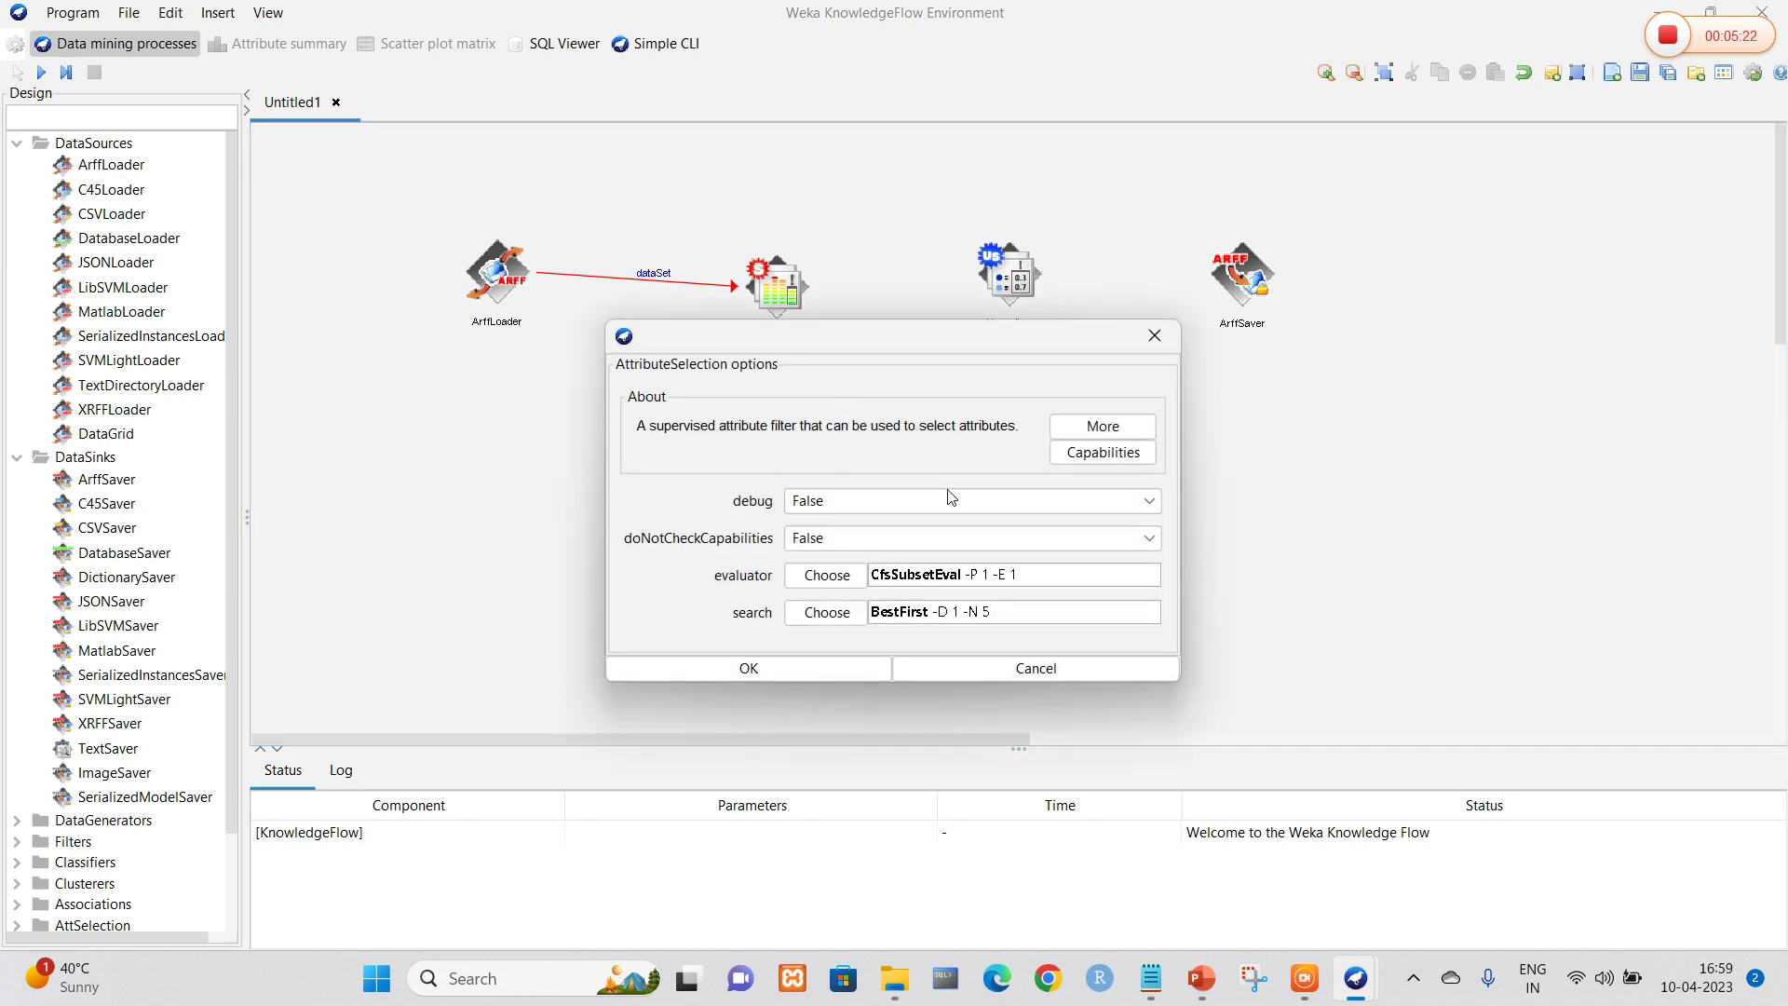
click(828, 614)
click(873, 661)
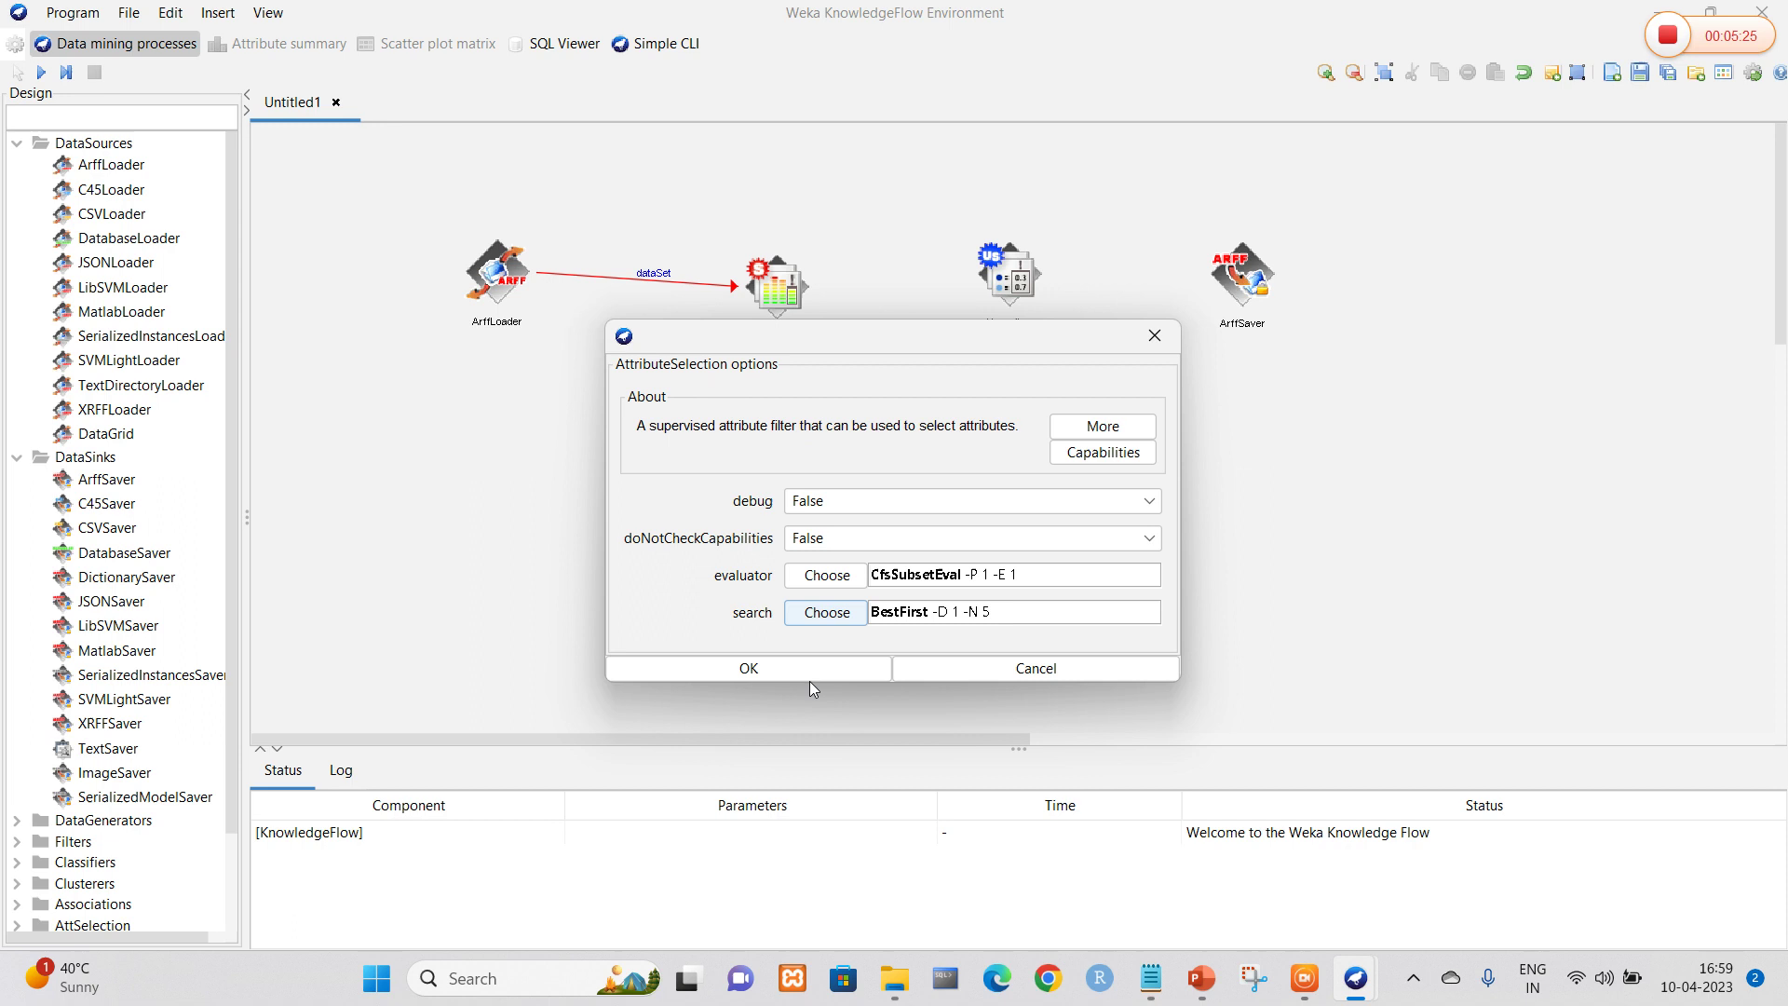
click(808, 680)
Step: Link Attribute Selection's dataSet to Normalize and keep Normalize's default settings
right_click(767, 288)
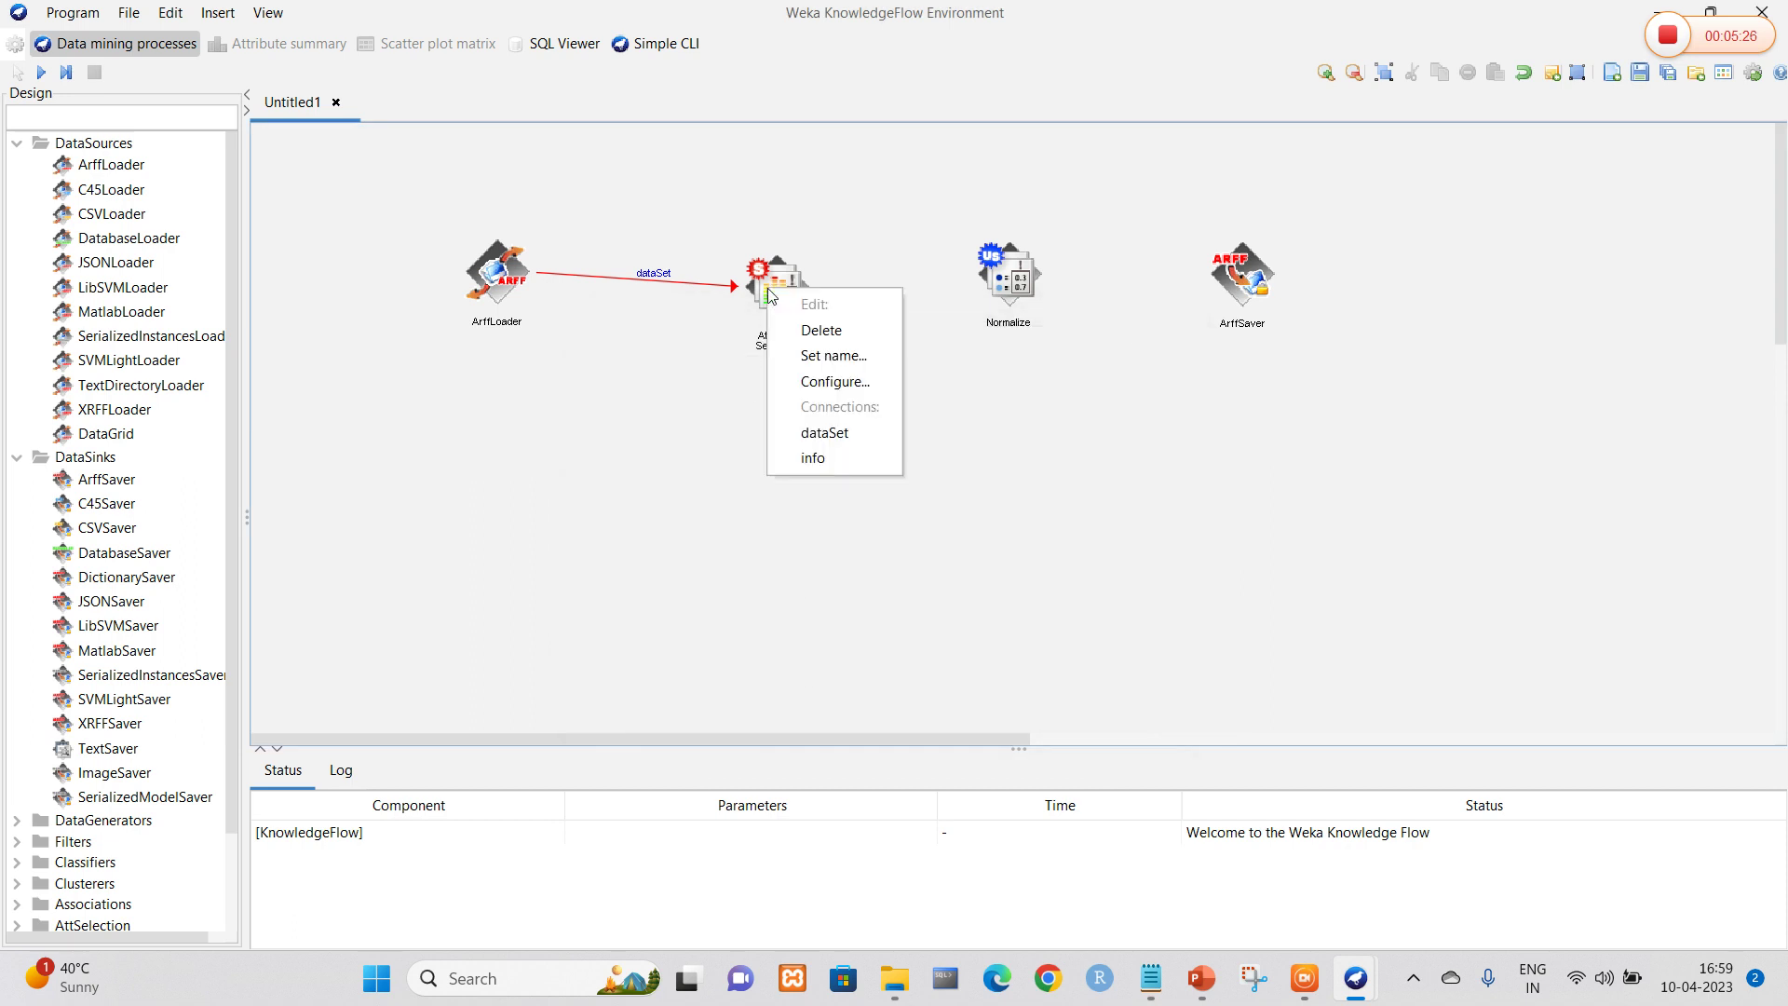
click(825, 433)
click(1018, 293)
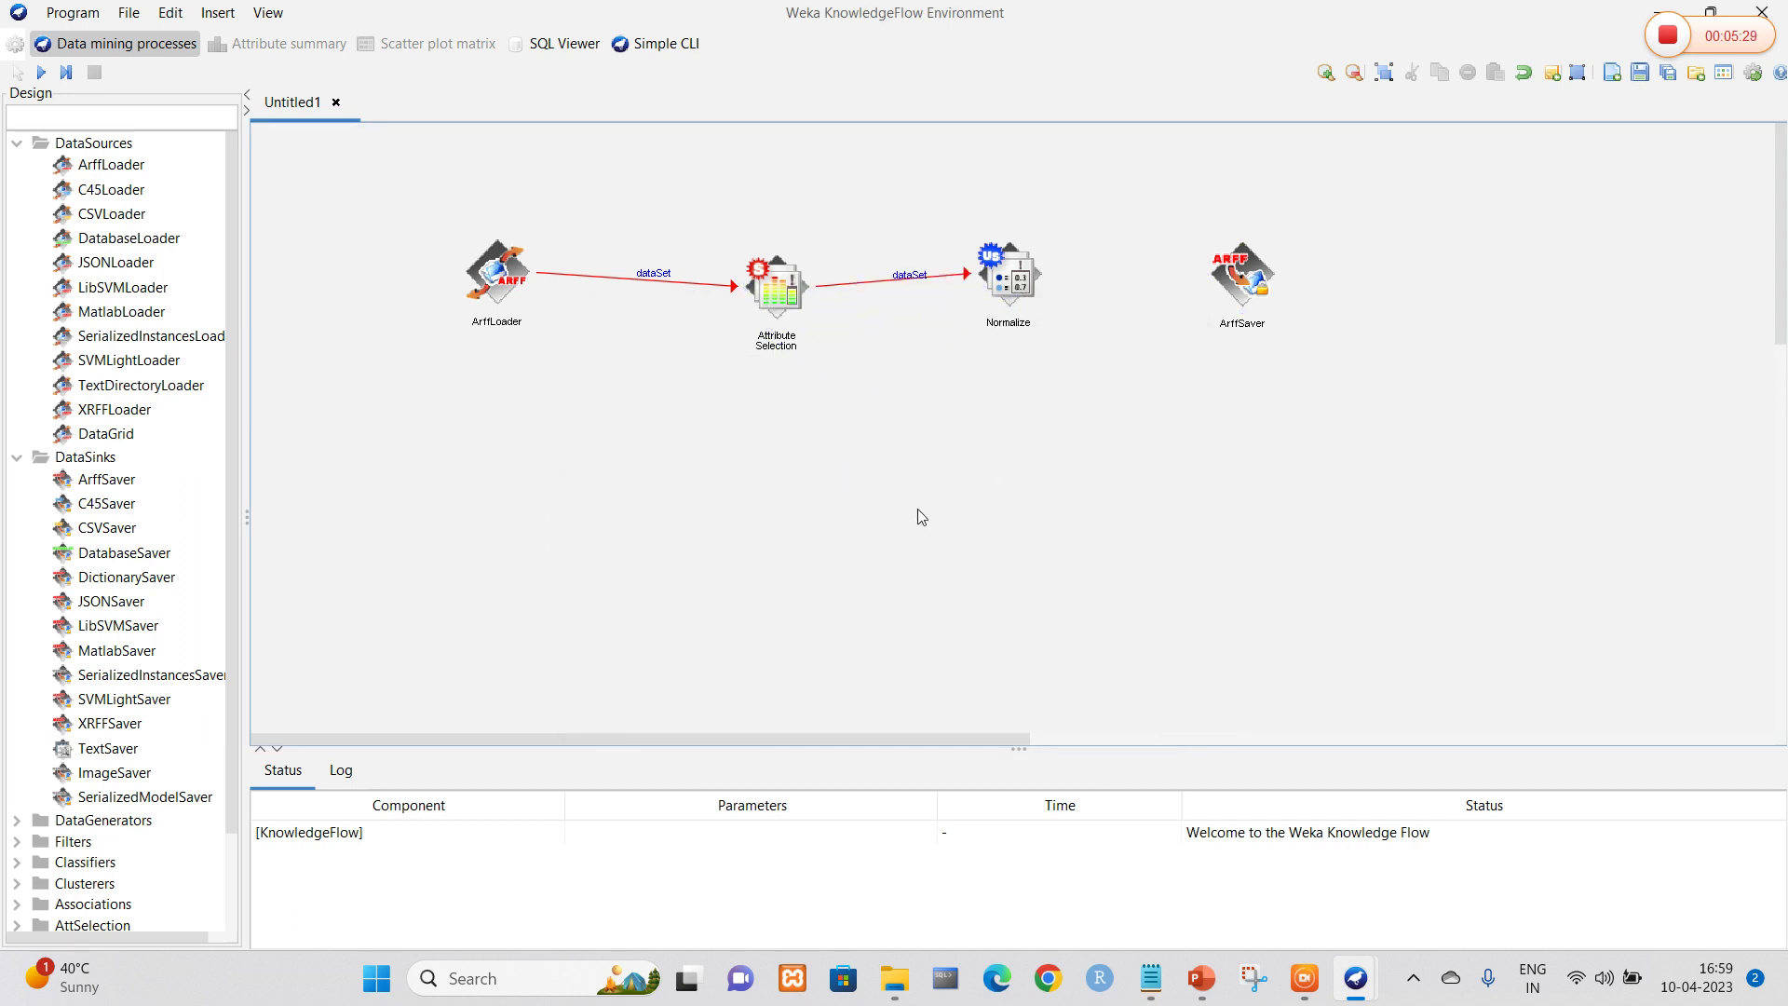
right_click(1013, 278)
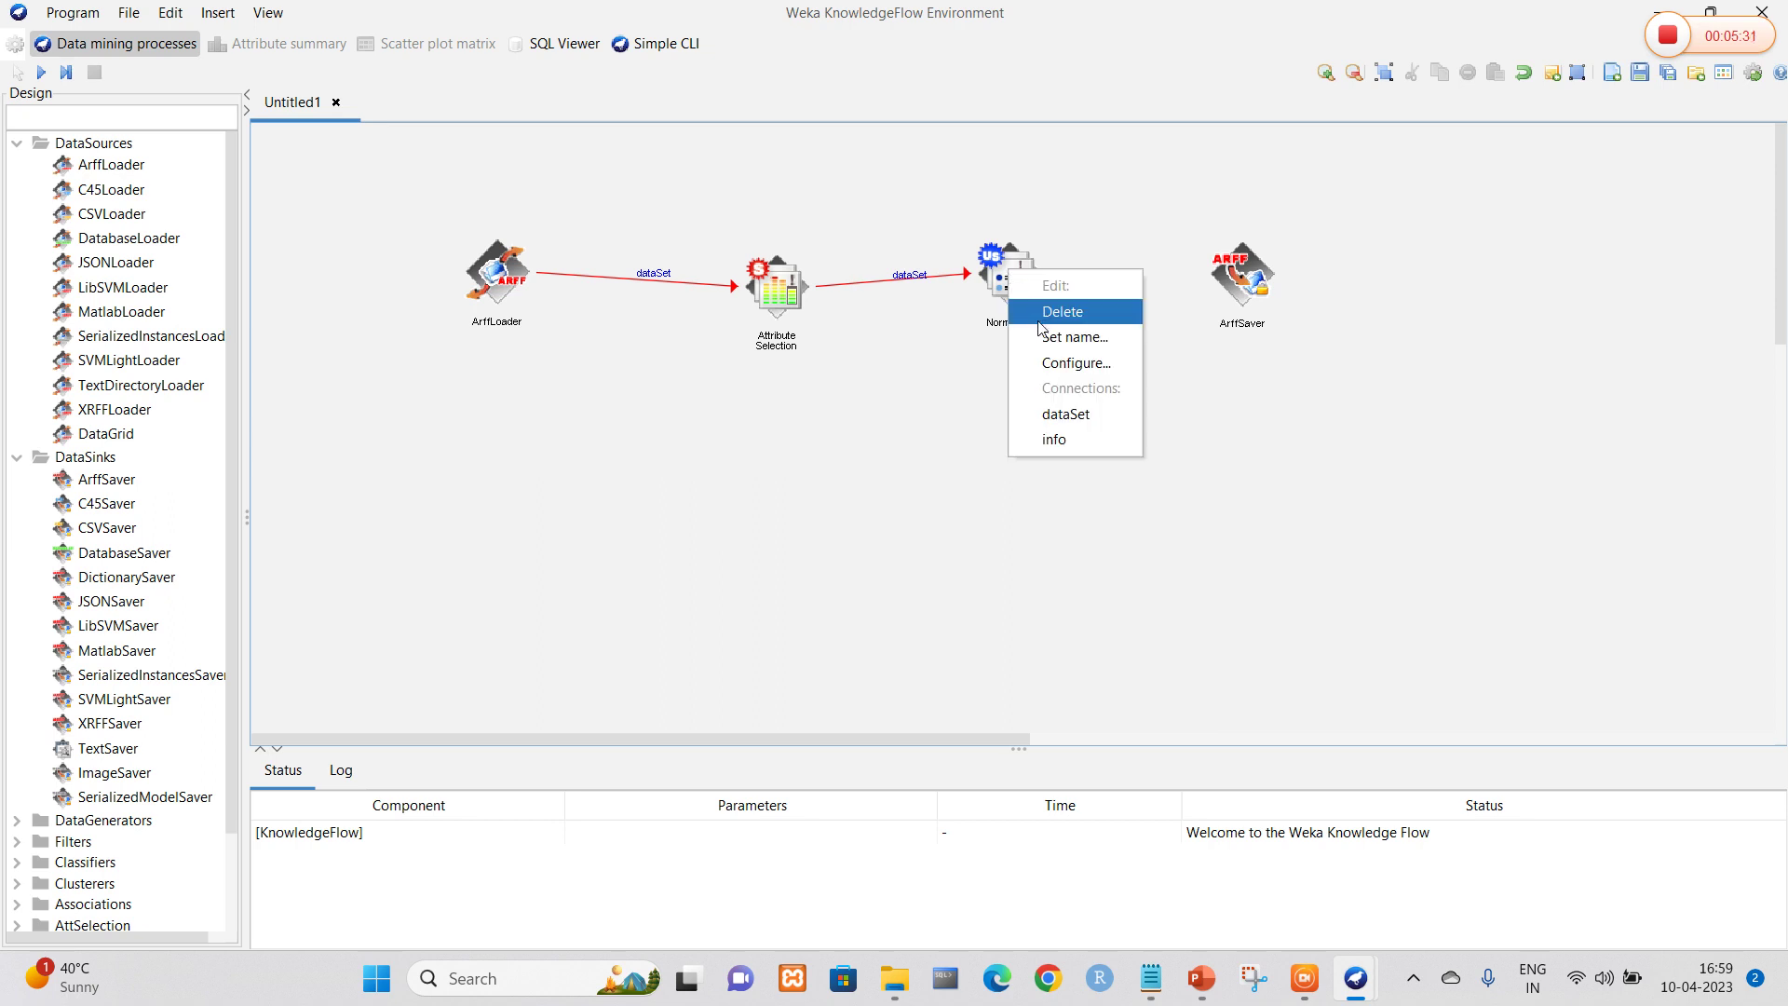
click(1052, 359)
click(843, 687)
Step: Link Normalize's dataSet output to the ArffSaver and open the saver's configuration
right_click(1010, 293)
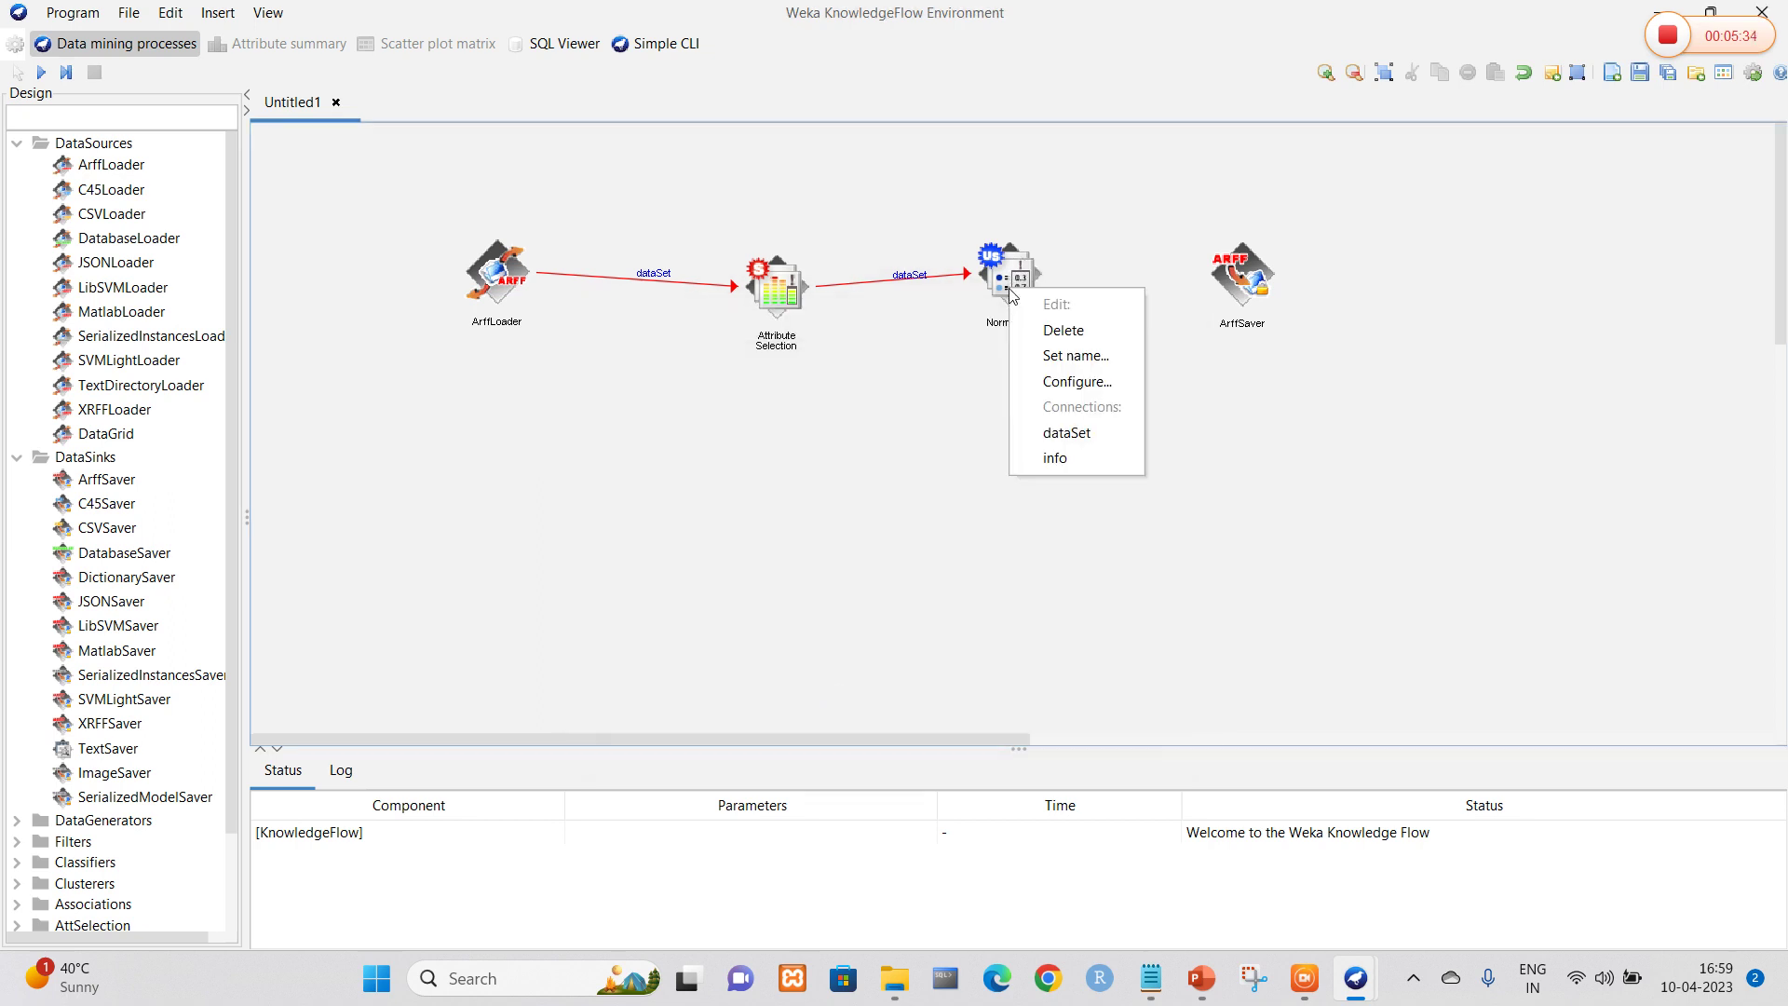
click(1066, 432)
click(1240, 276)
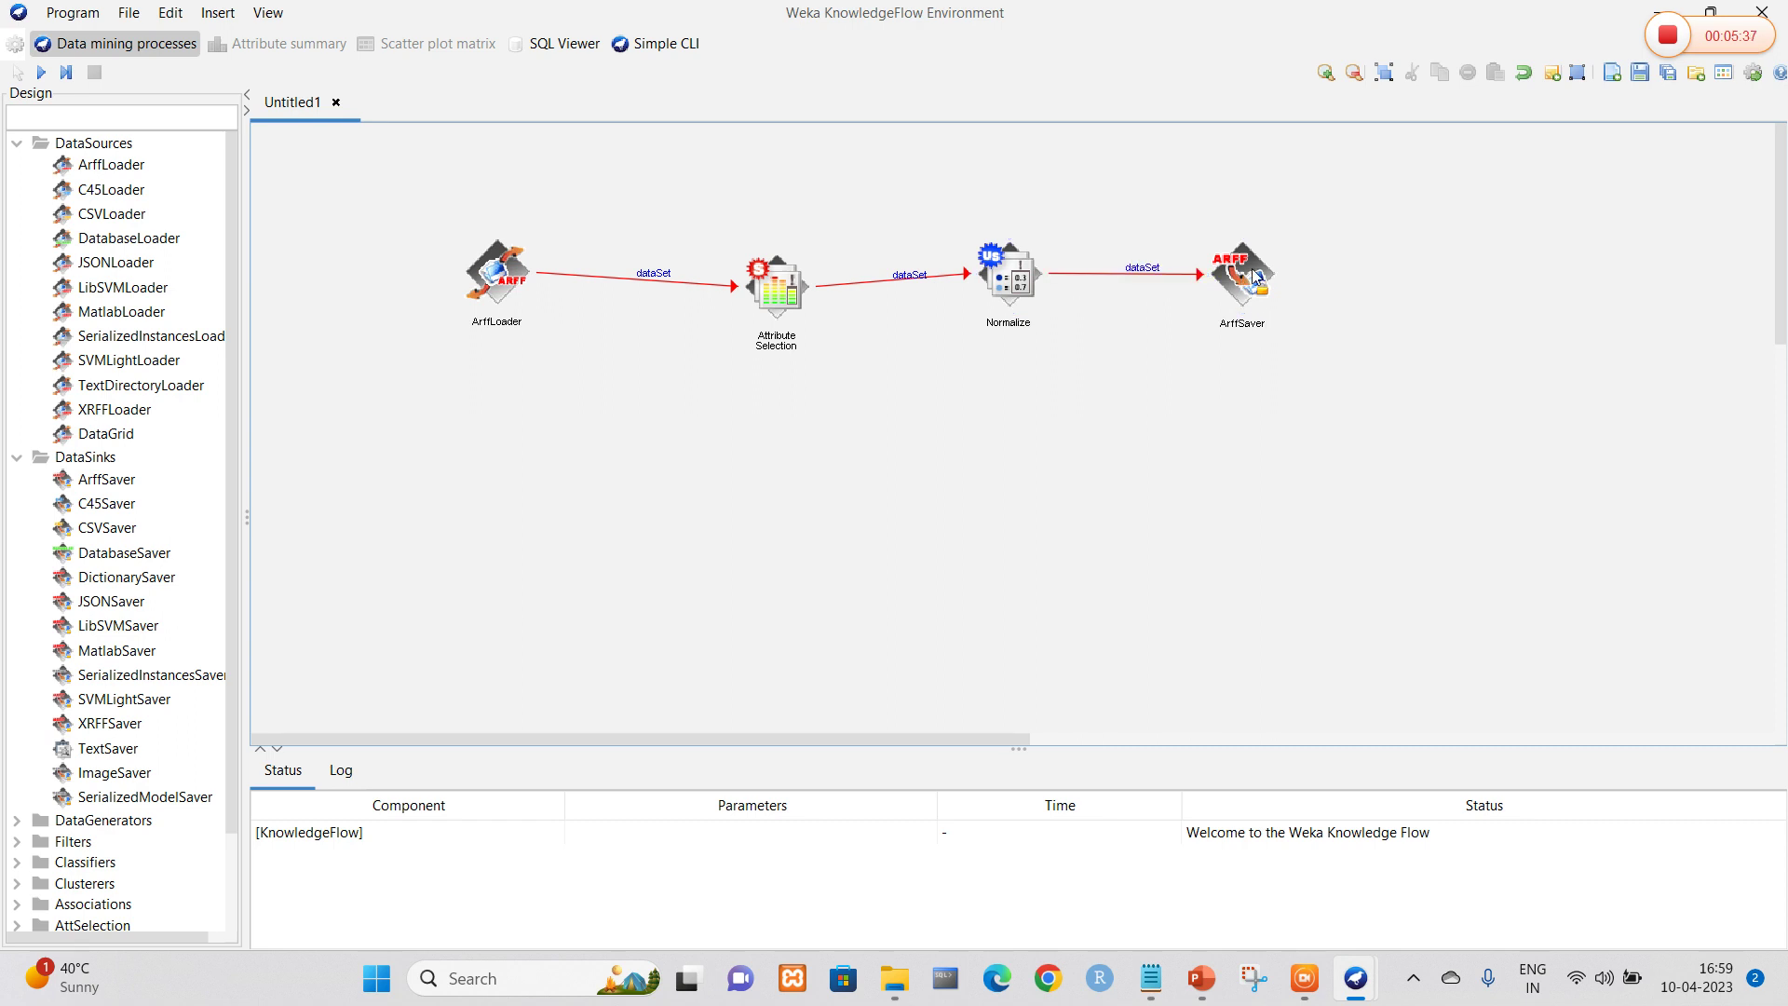
right_click(1251, 268)
click(1315, 364)
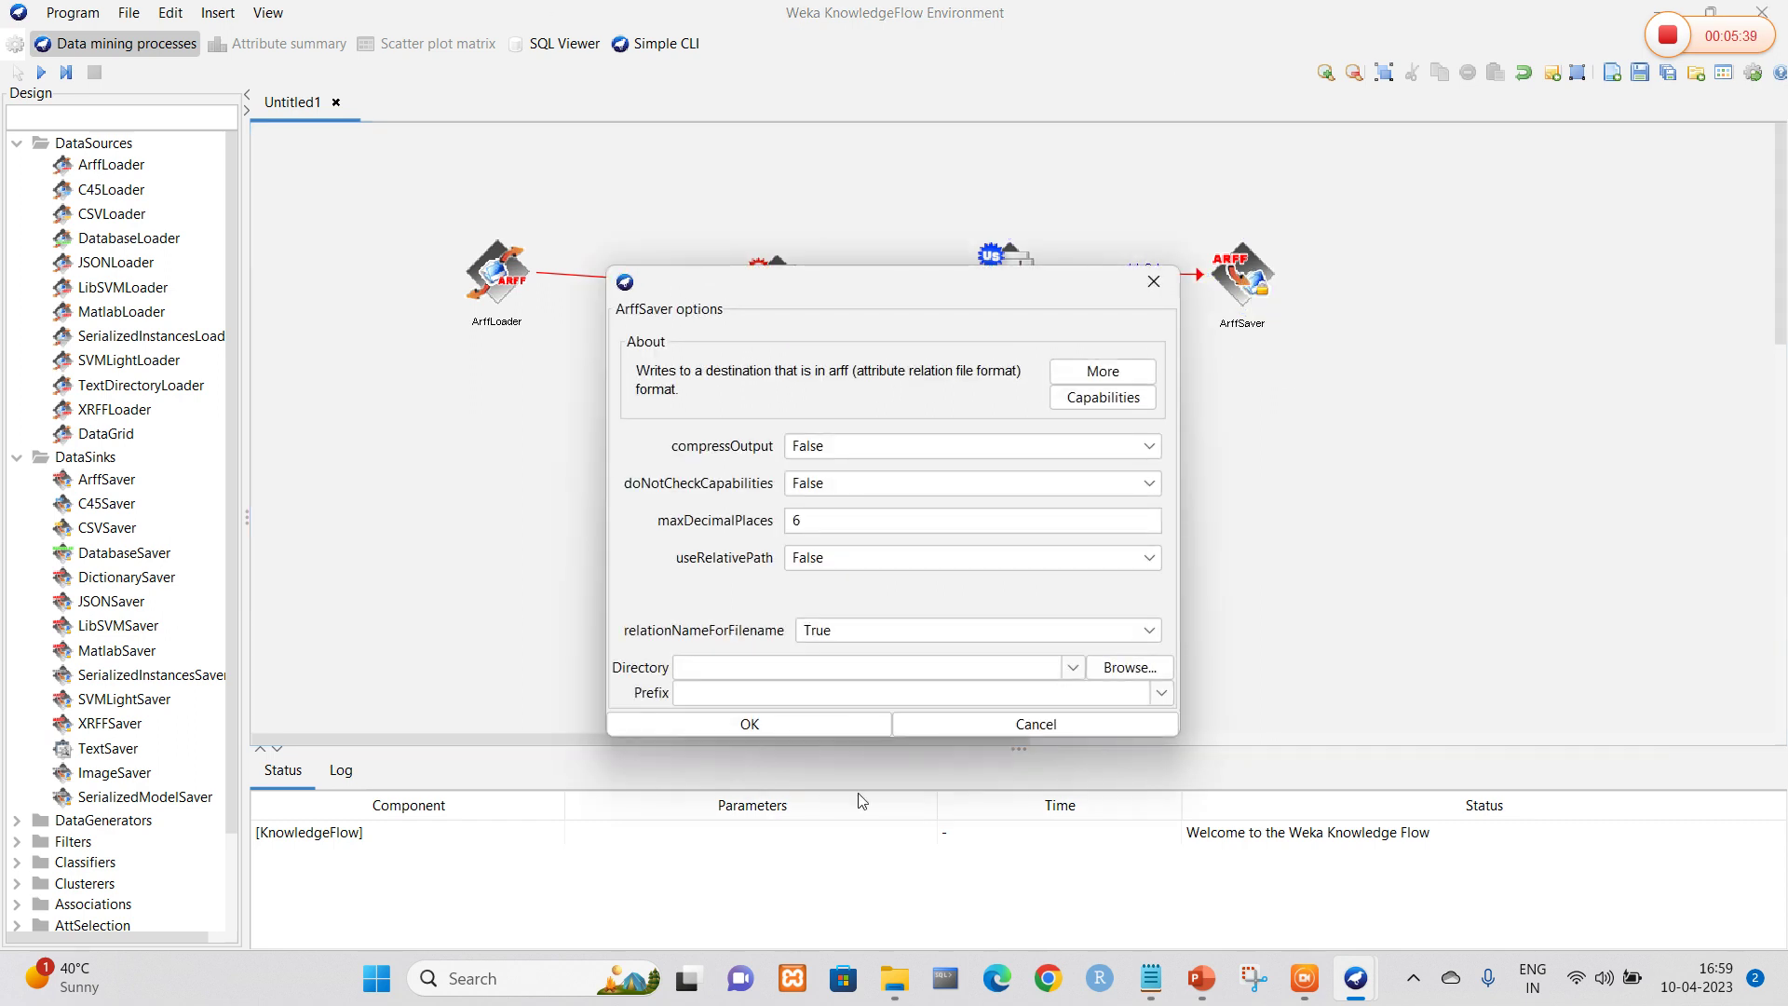
Step: Set the ArffSaver output directory to New Volume (D:) and accept the settings
click(1129, 667)
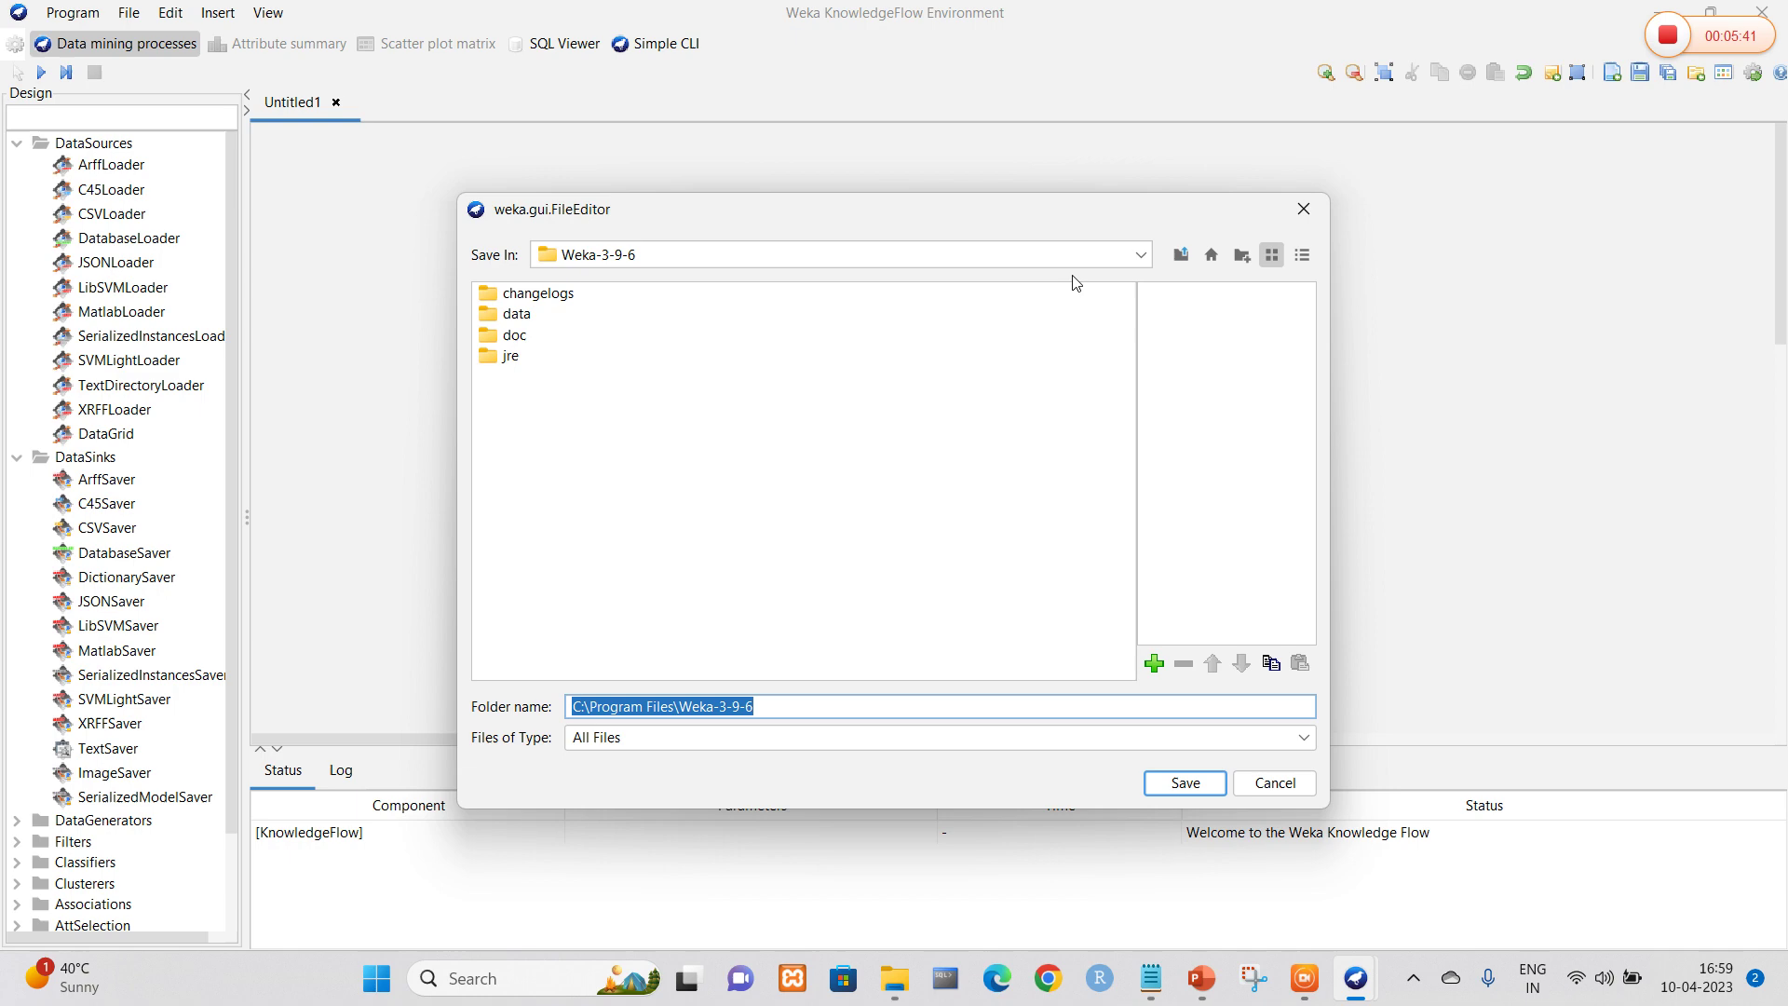
click(1140, 254)
click(596, 303)
click(1159, 784)
click(796, 728)
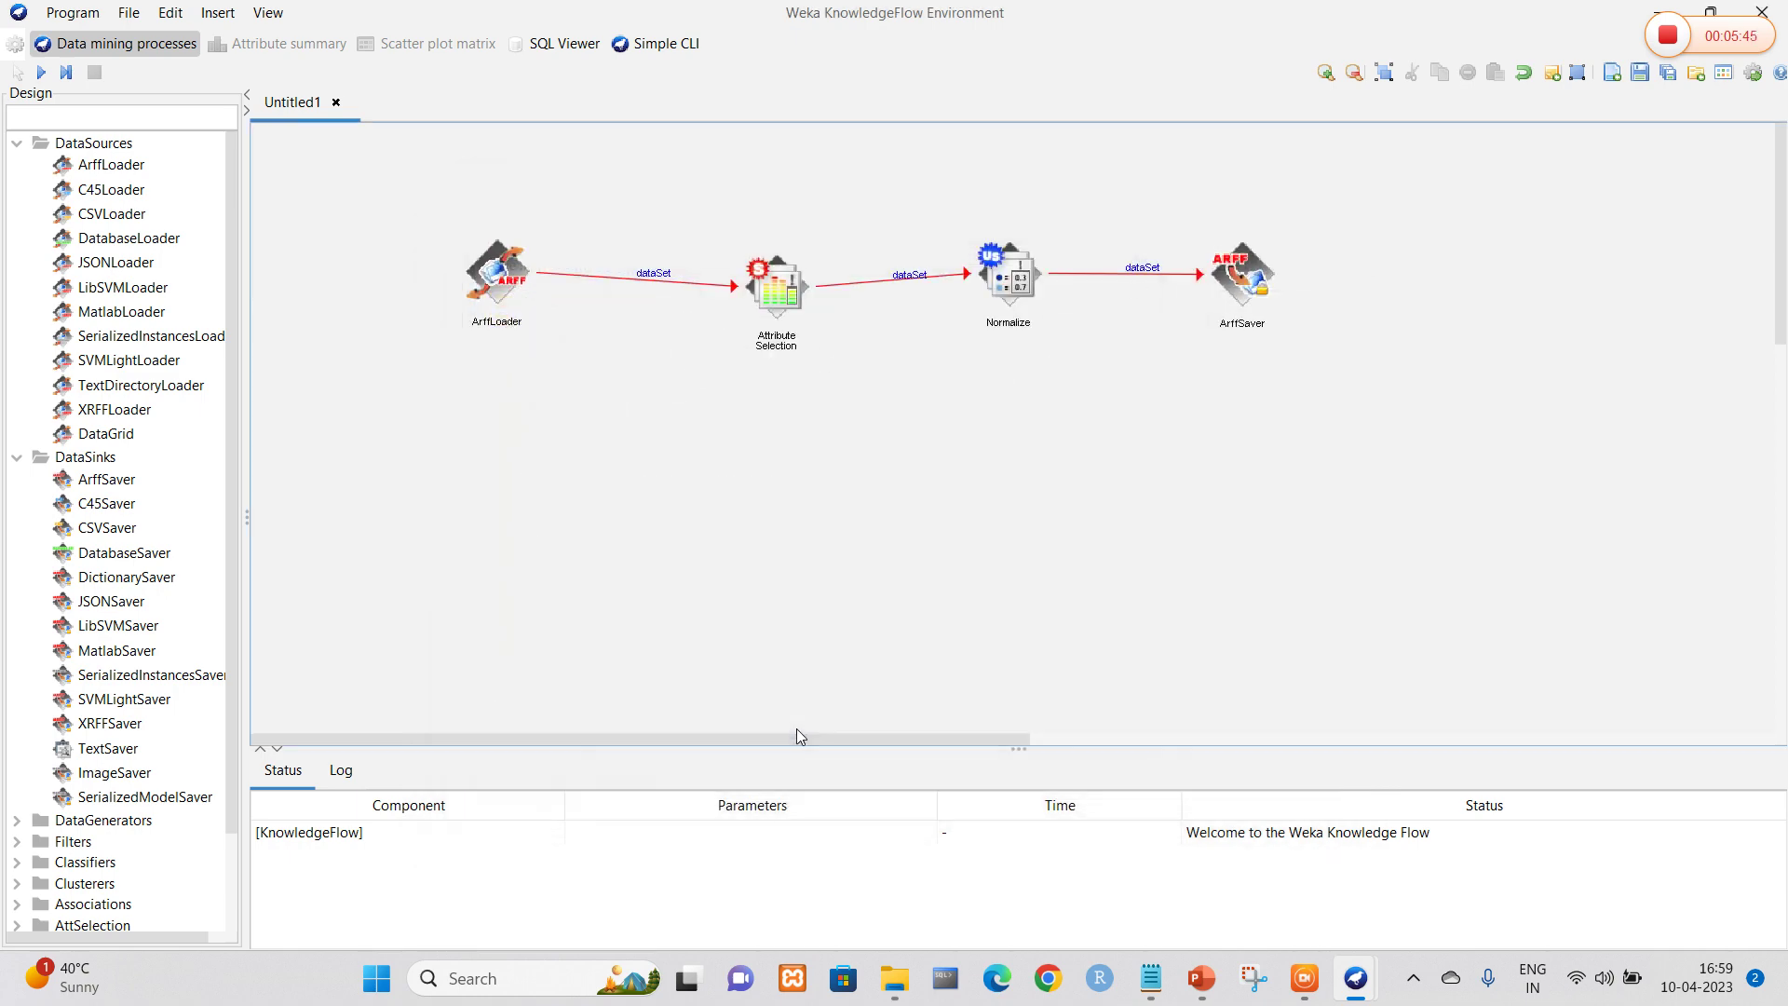
click(491, 261)
Step: Run the flow, confirm 'Save successful' in the log, and select the employee output on D:
click(42, 73)
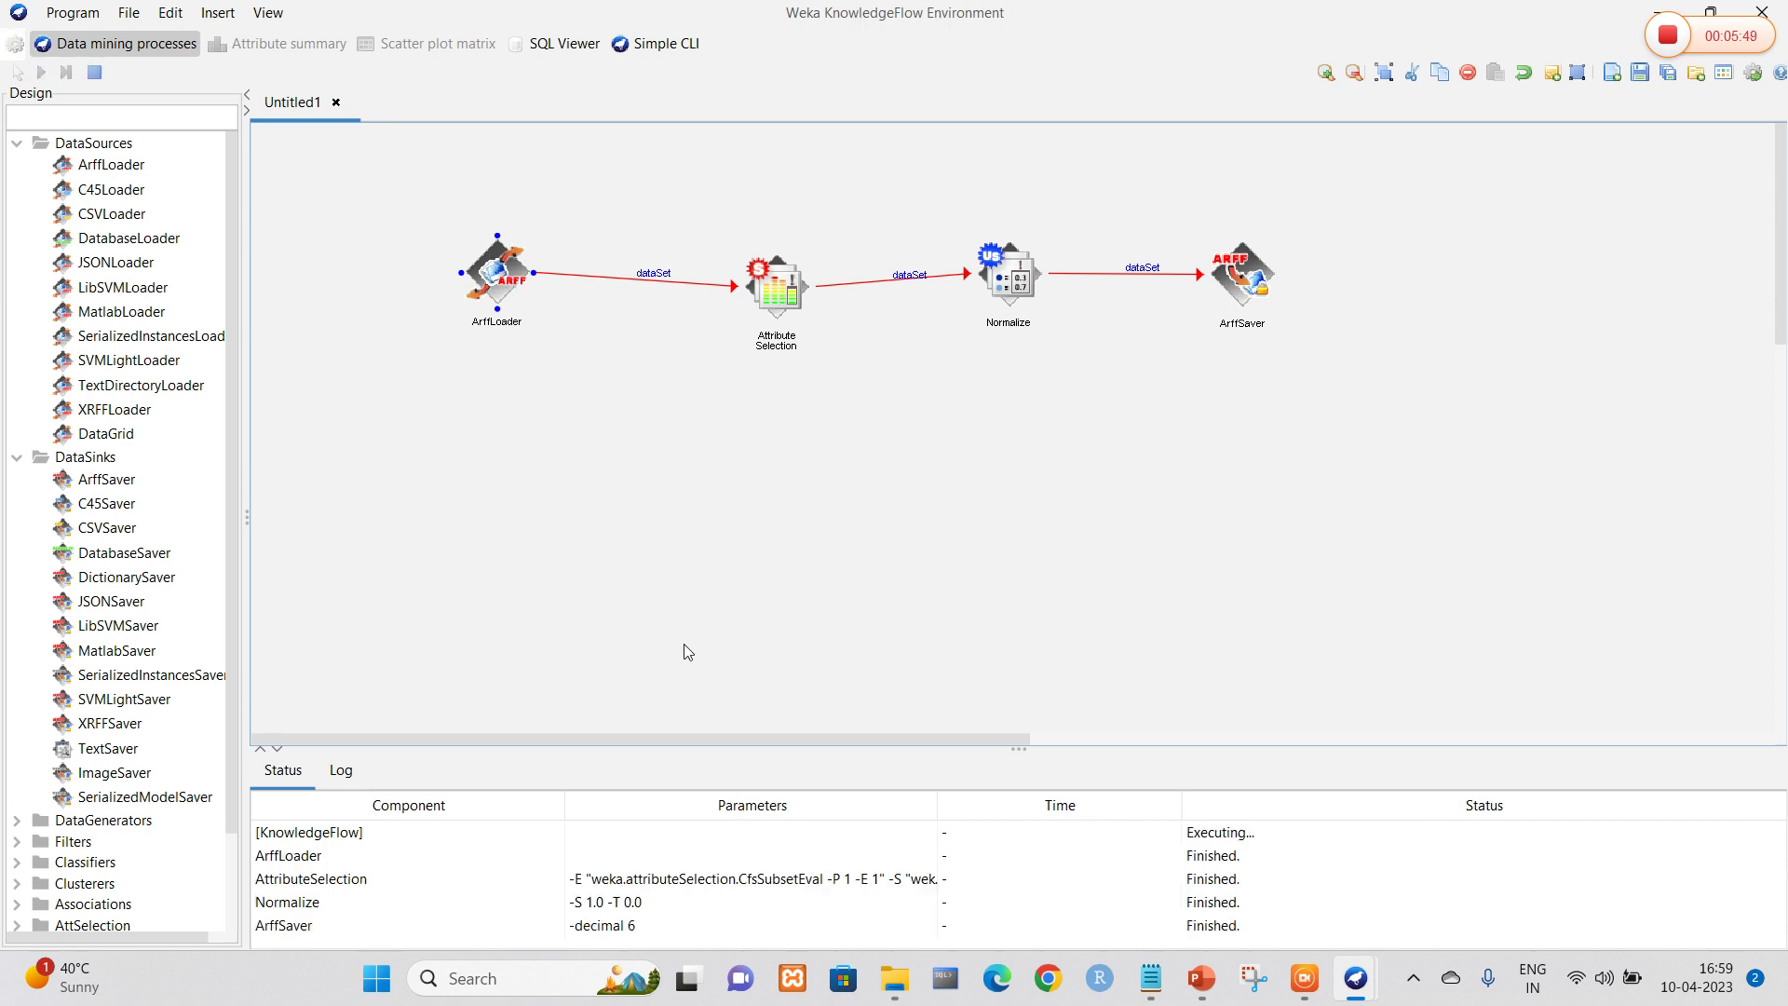
click(341, 770)
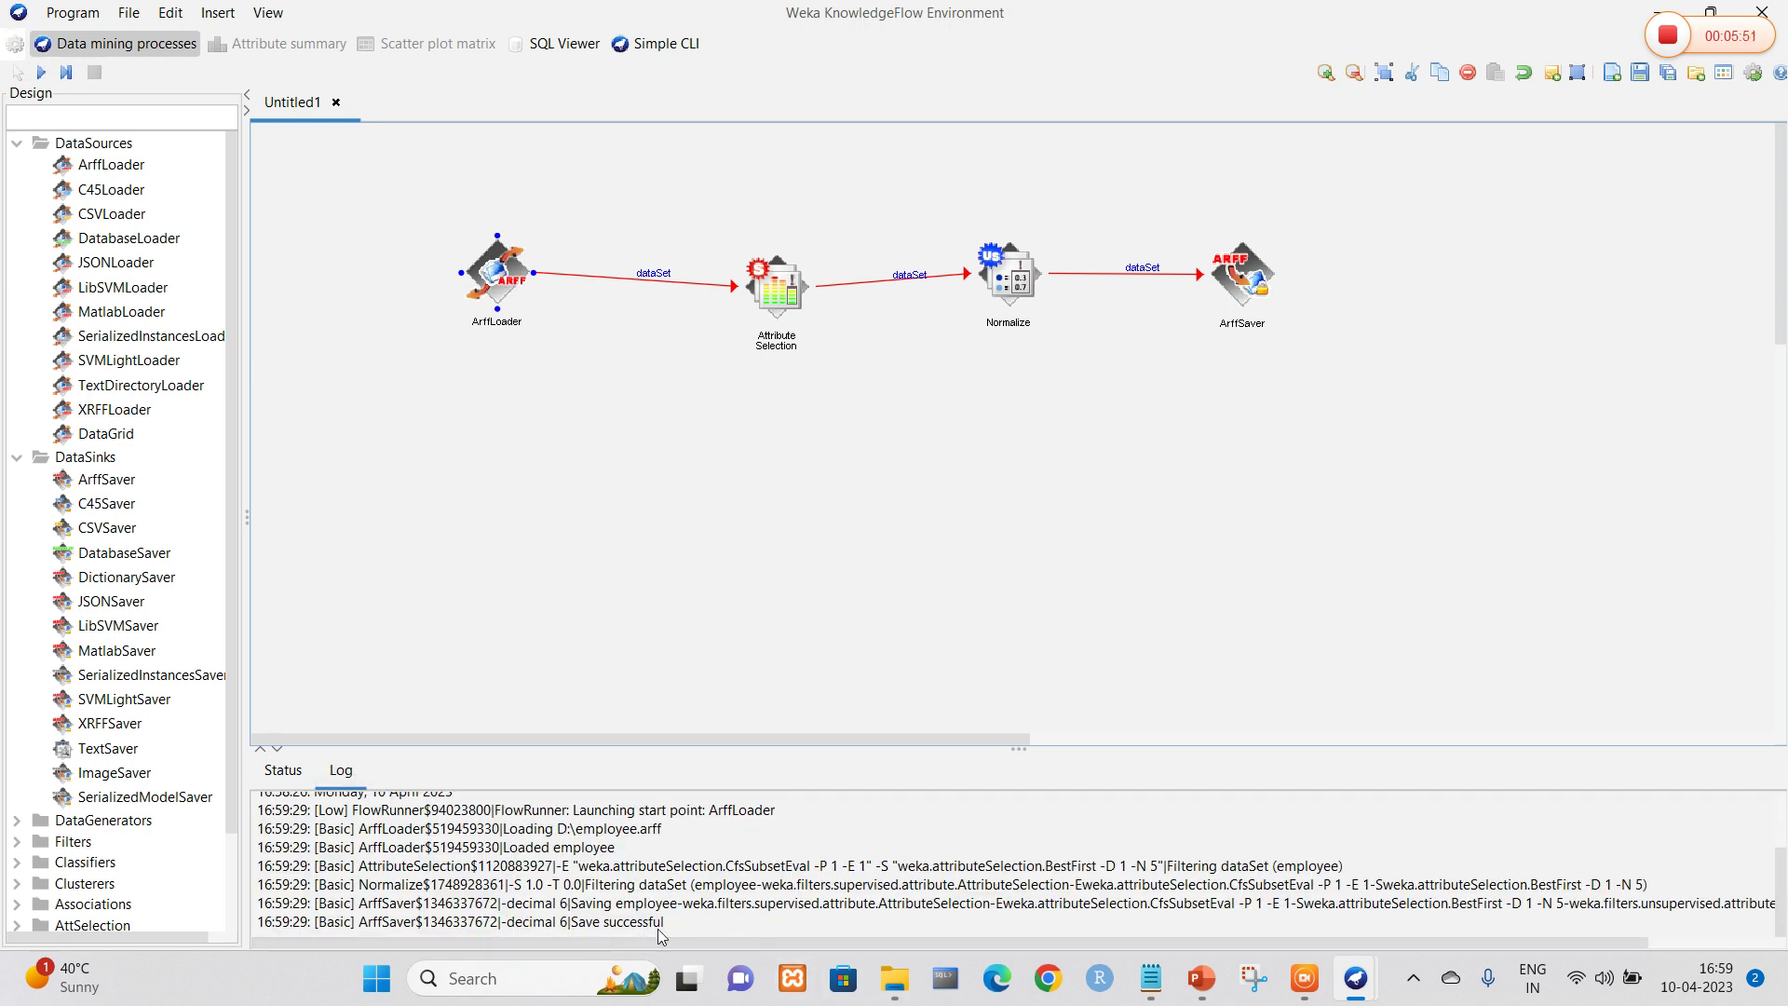
drag(666, 922, 568, 912)
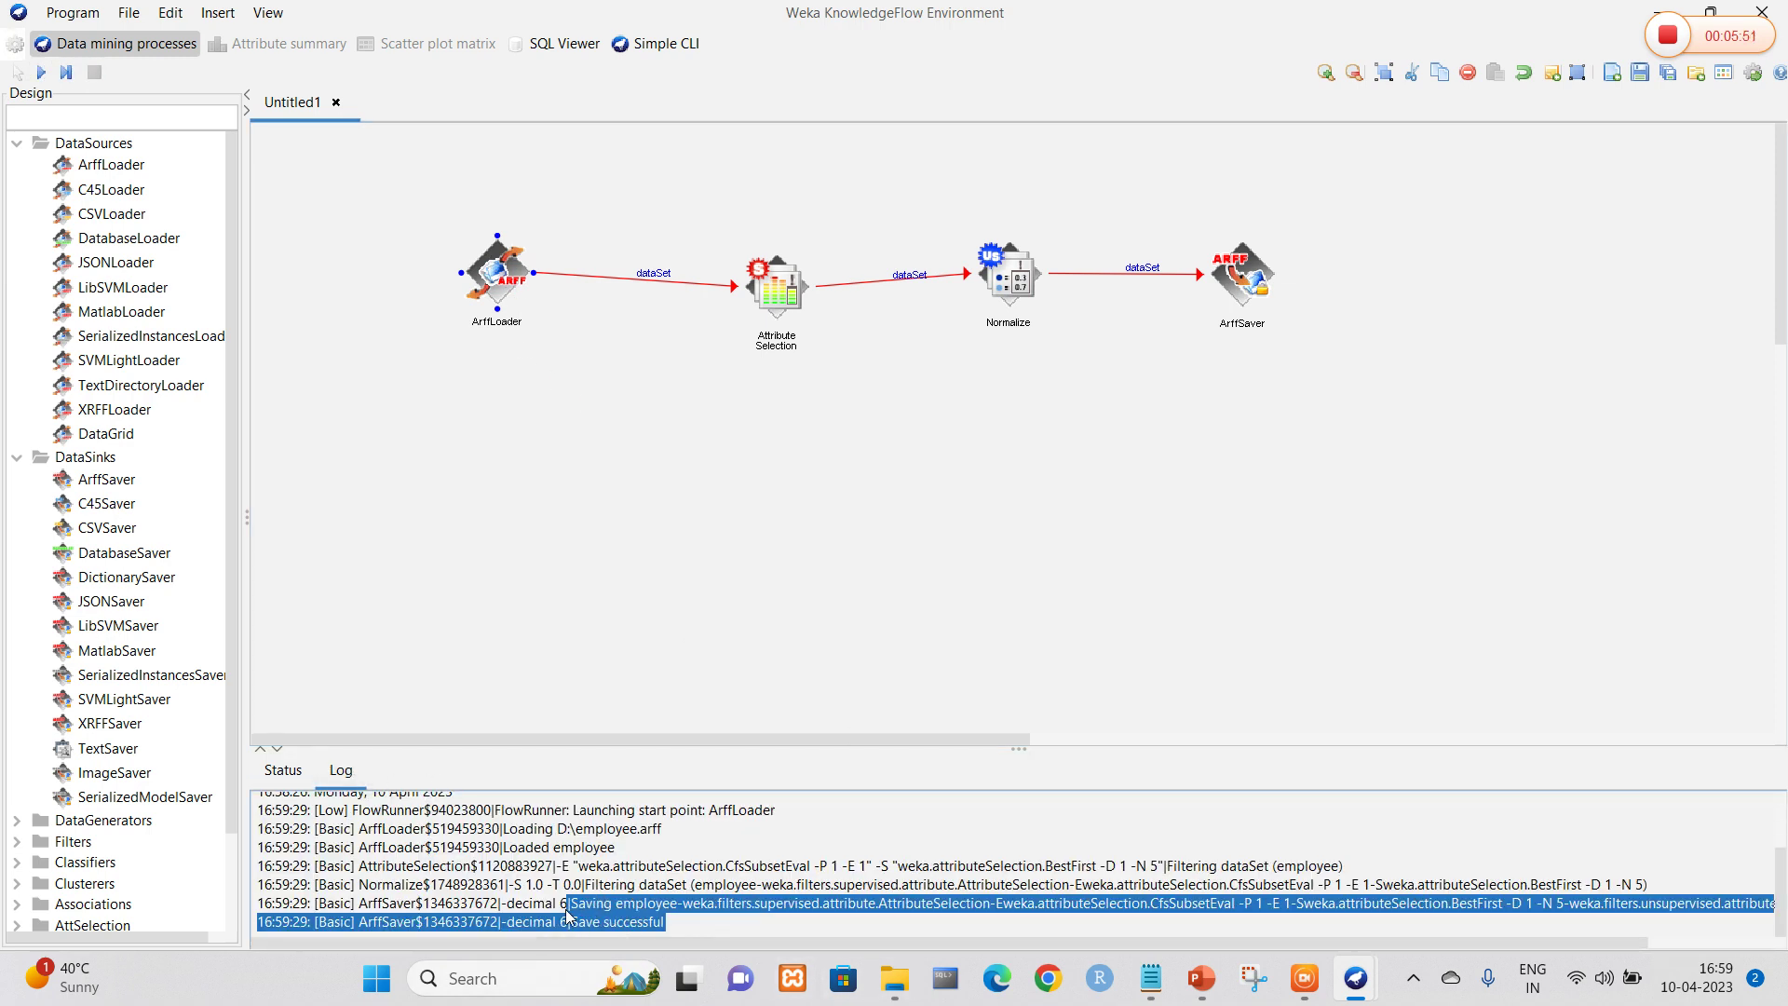
click(892, 980)
click(1448, 759)
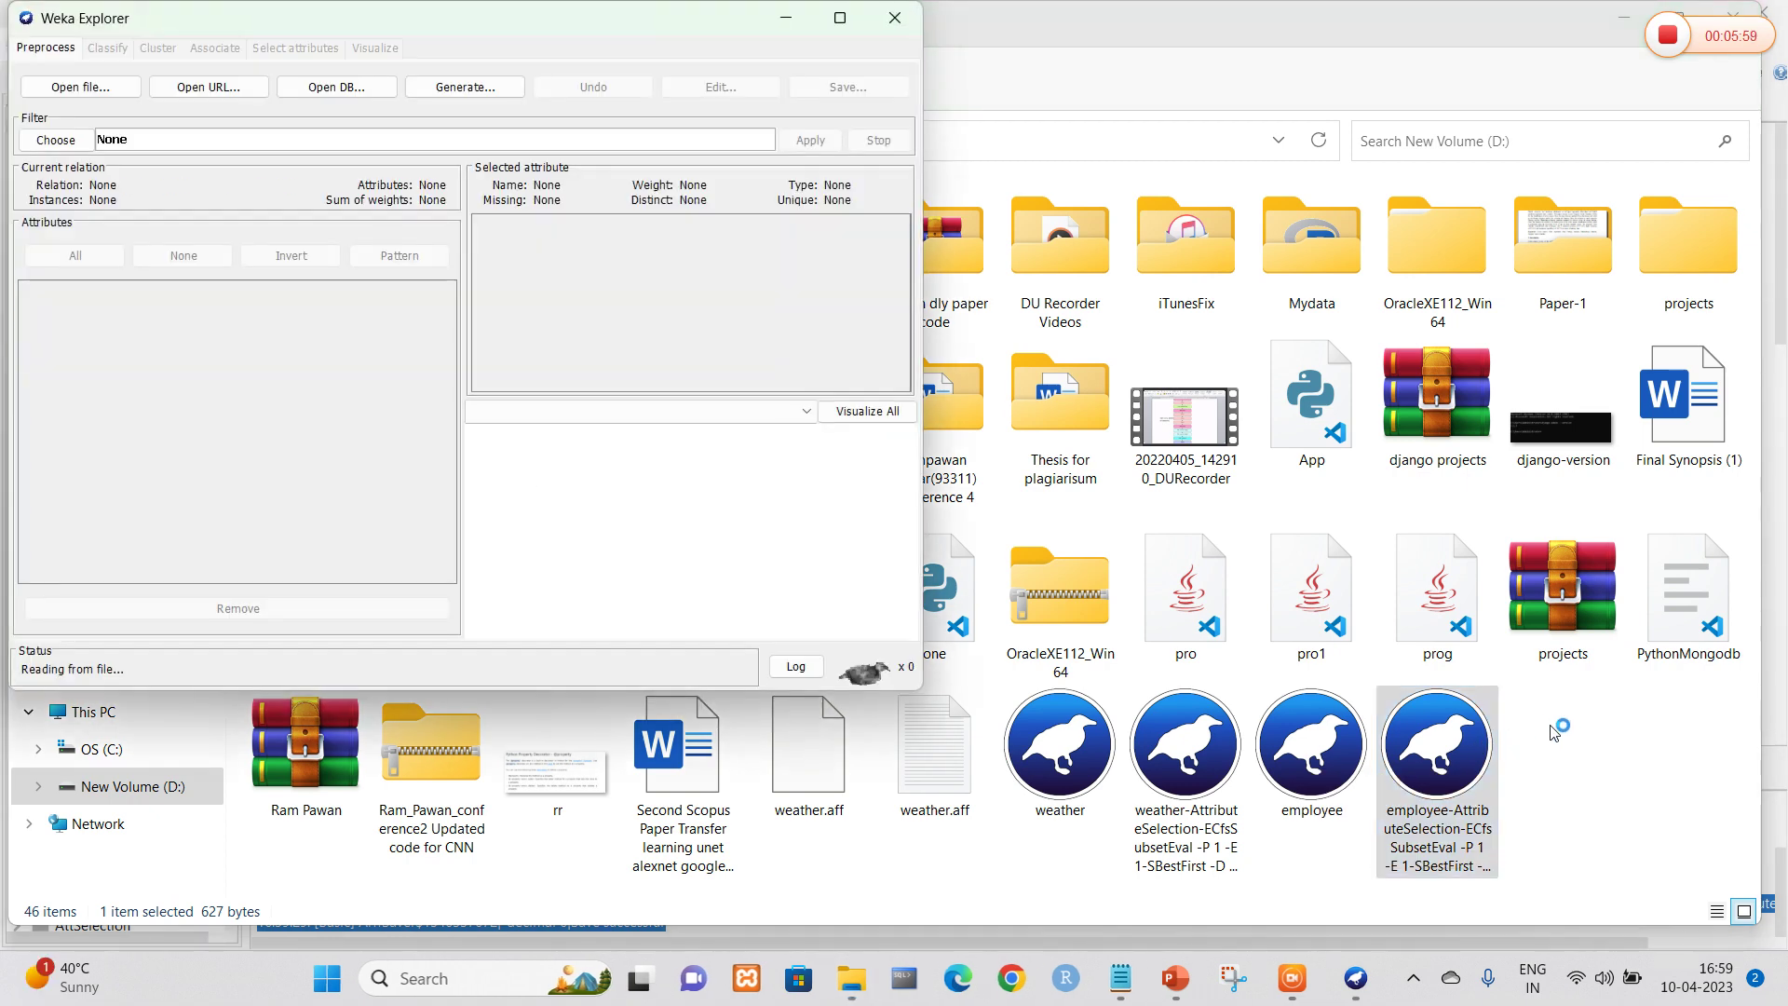
Step: Open the saved employee output in Explorer and check its 13 instances of eid, ename, address, with eid scaled 0–1
click(841, 13)
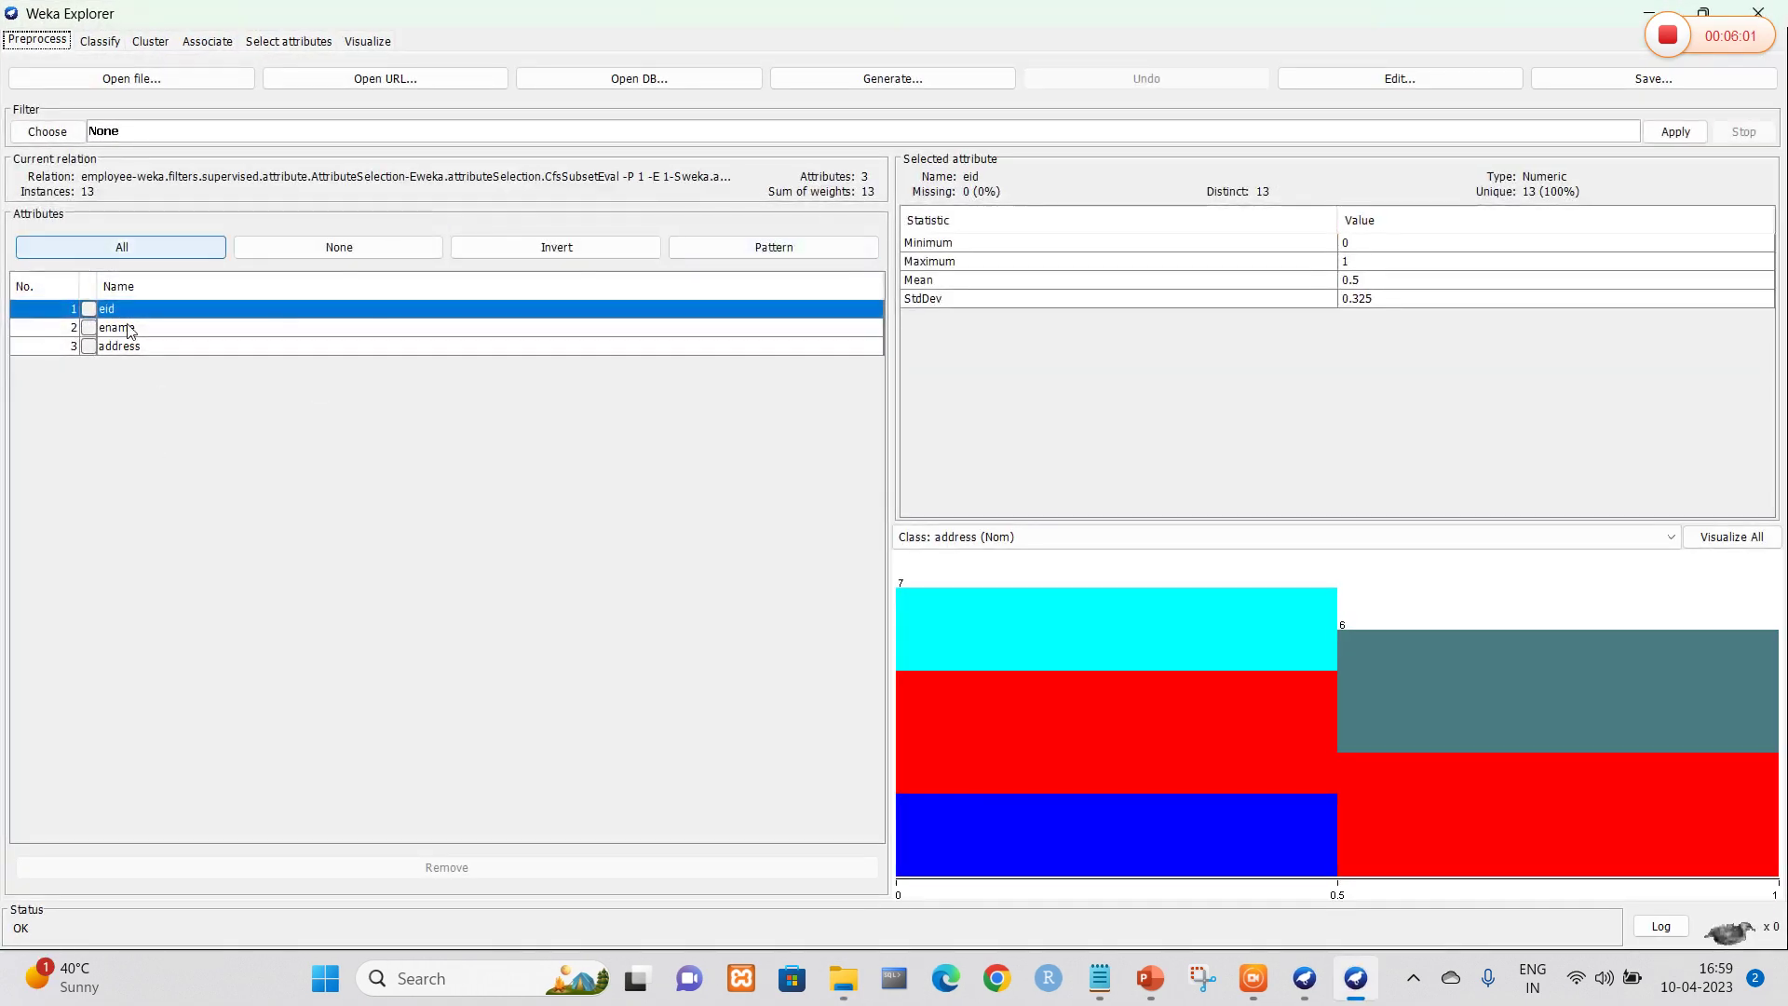
click(1354, 80)
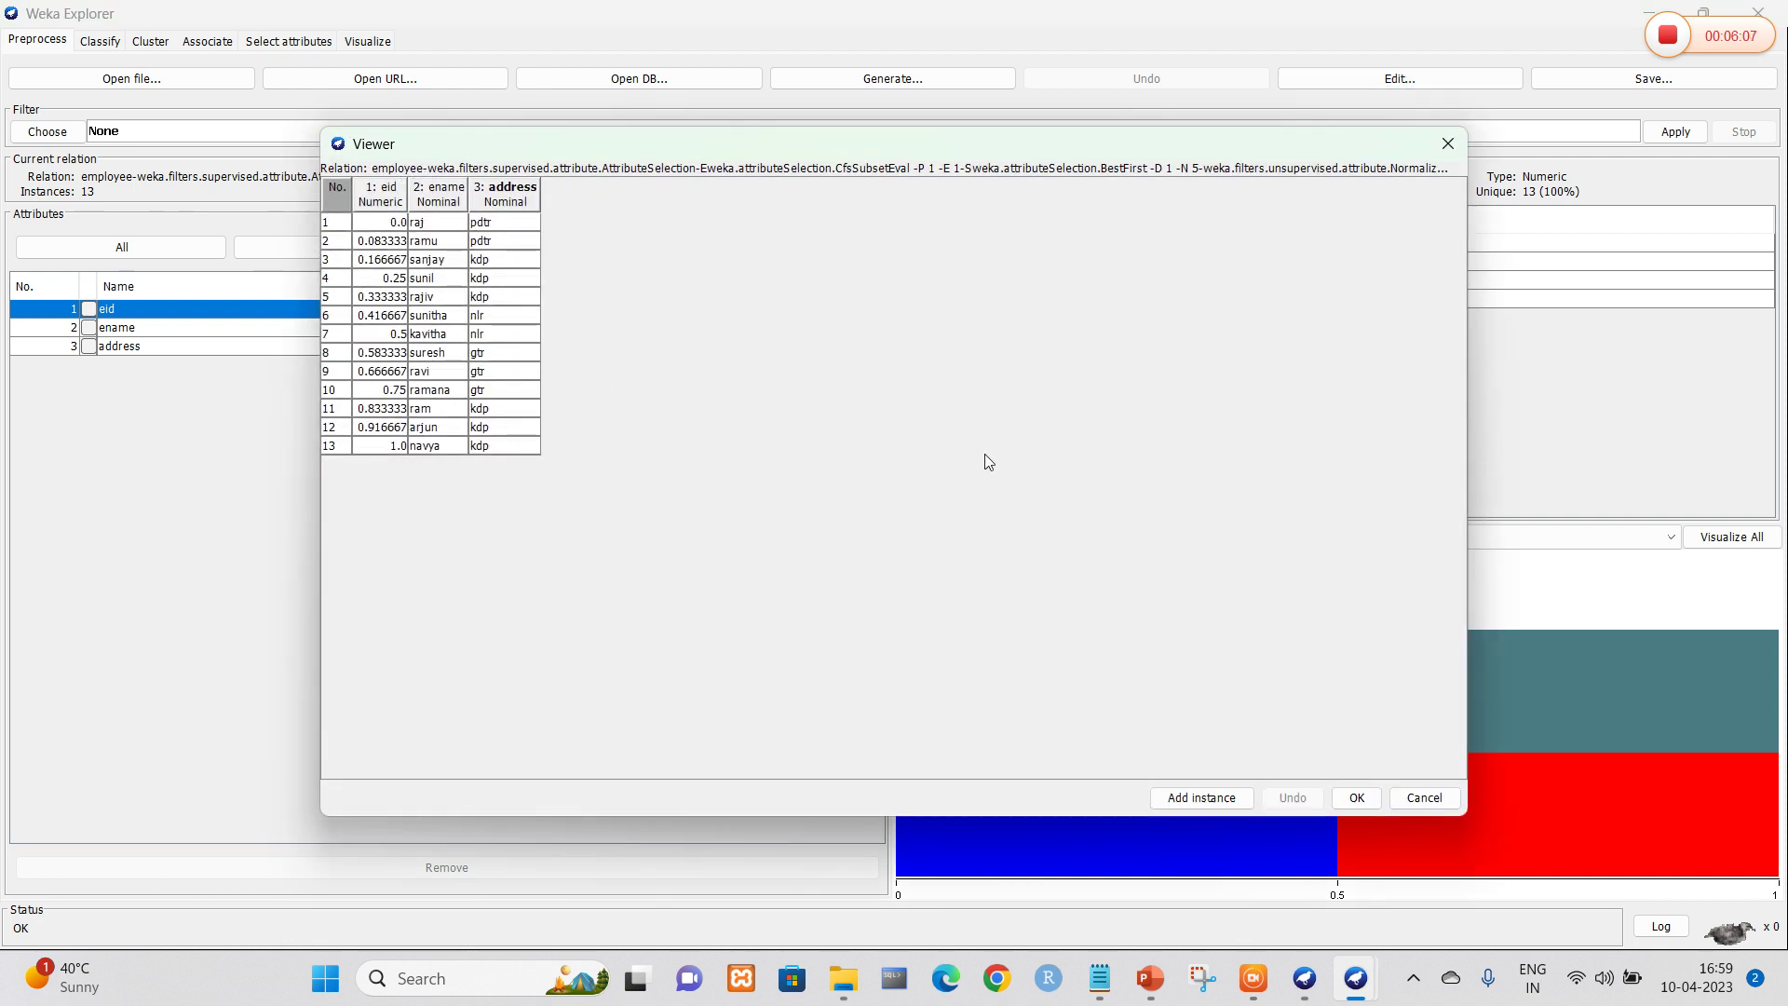
click(1446, 147)
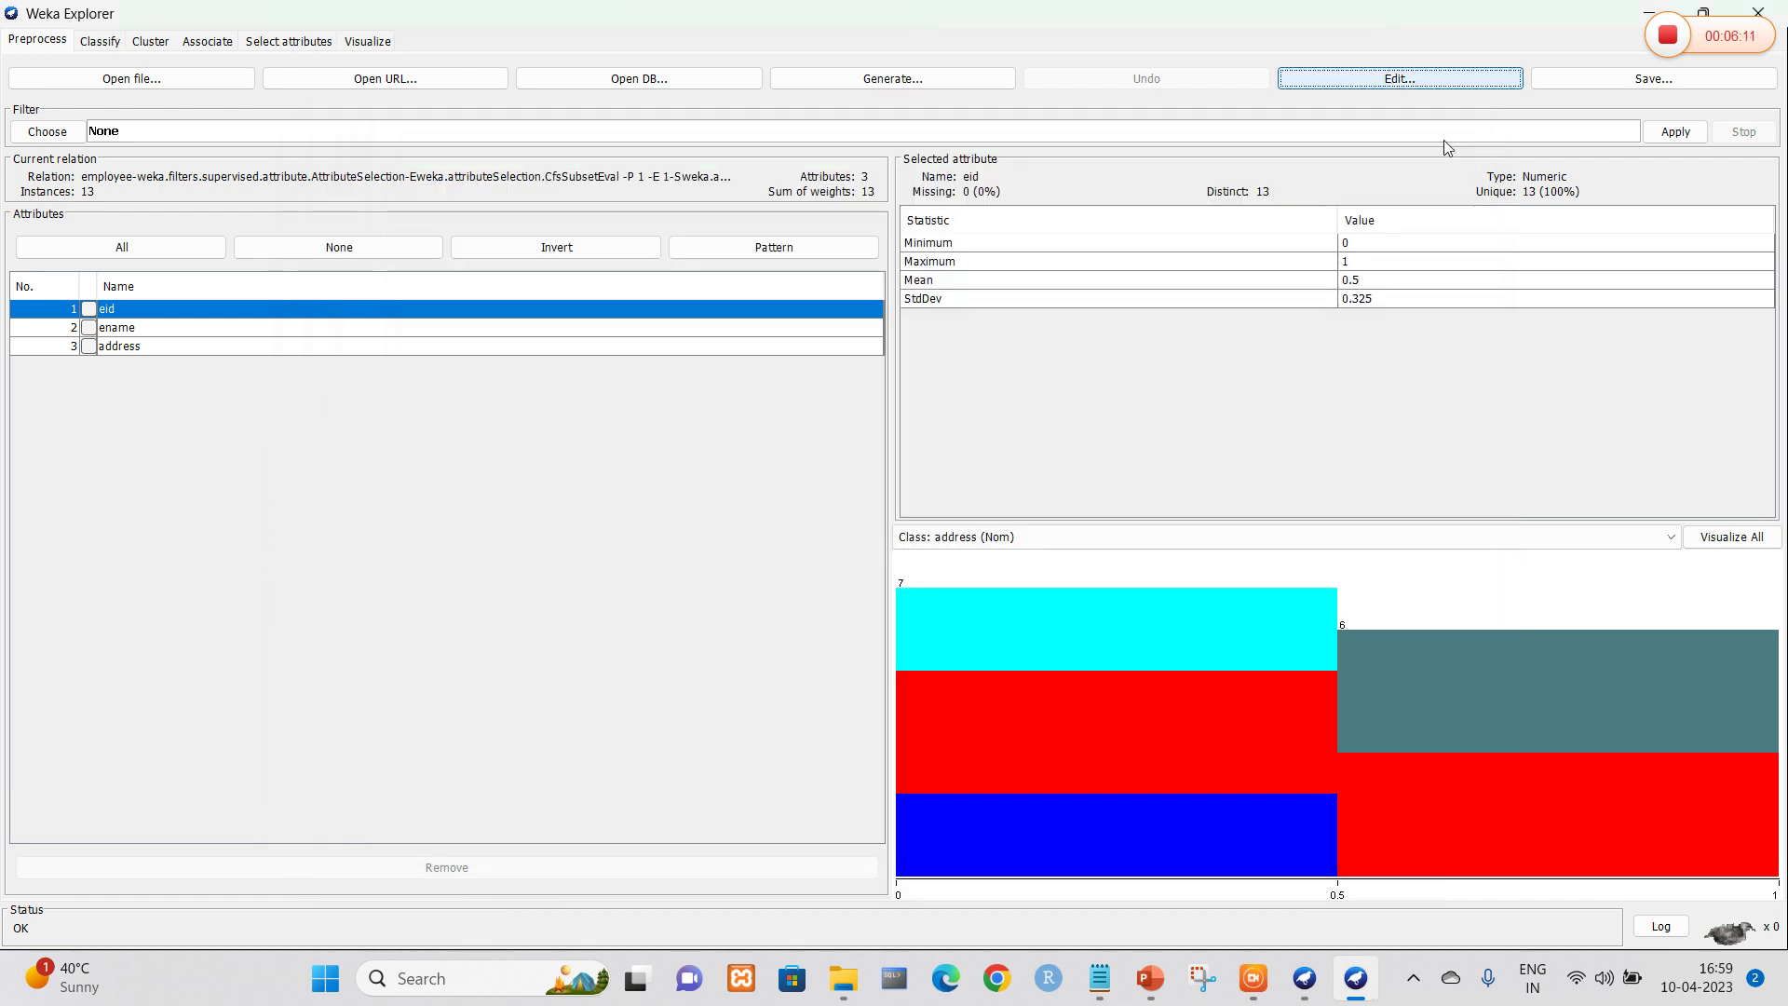